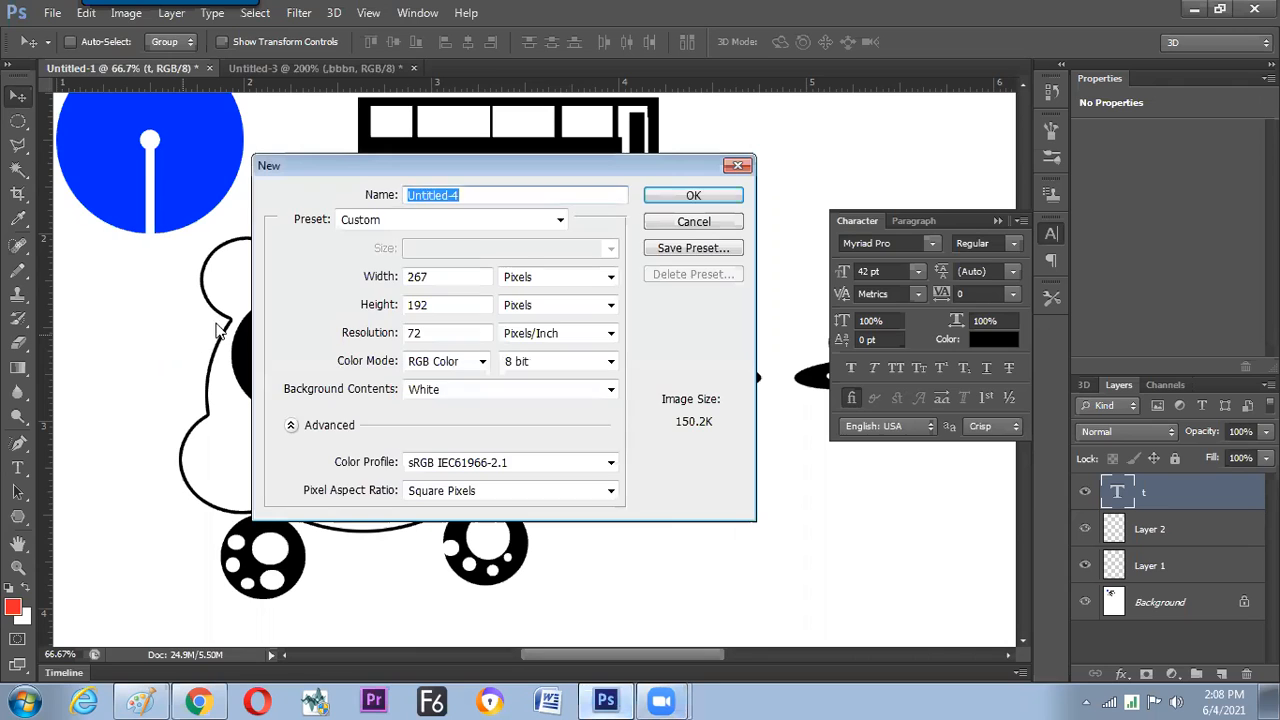
- Discard the 267 × 192 px blank document and create a new 7-inch-wide blank document from a different preset
click(668, 198)
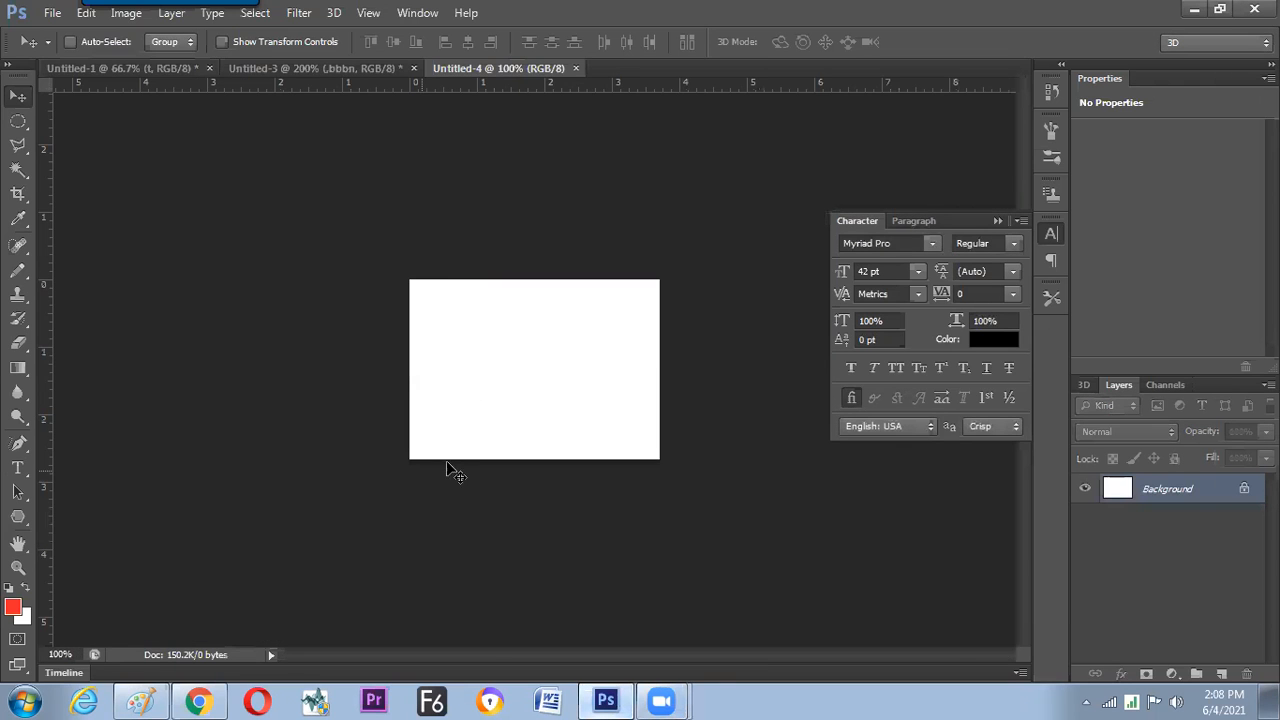
key(ctrl+w)
key(ctrl+n)
click(485, 219)
click(450, 262)
key(Return)
key(ctrl+plus)
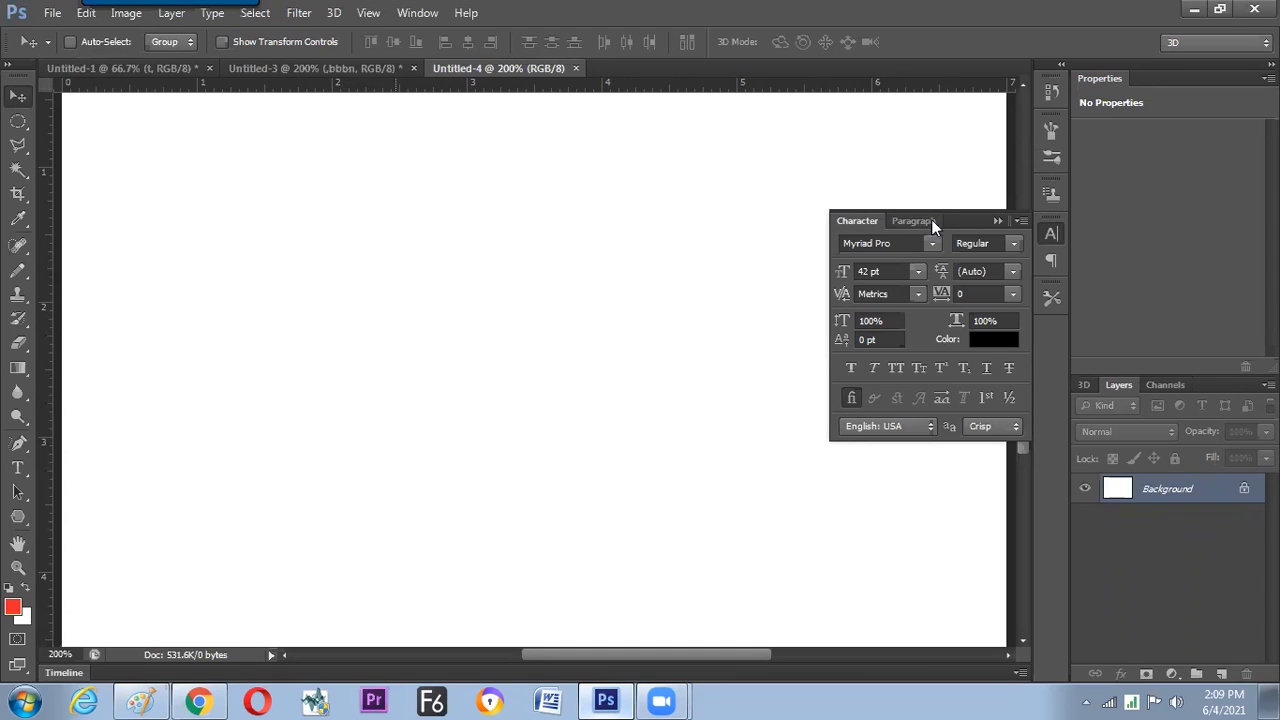
- Collapse the Character panel, remove the remaining docked panels from view and arrange the tools in two columns
click(997, 220)
drag(1134, 66, 594, 206)
click(591, 204)
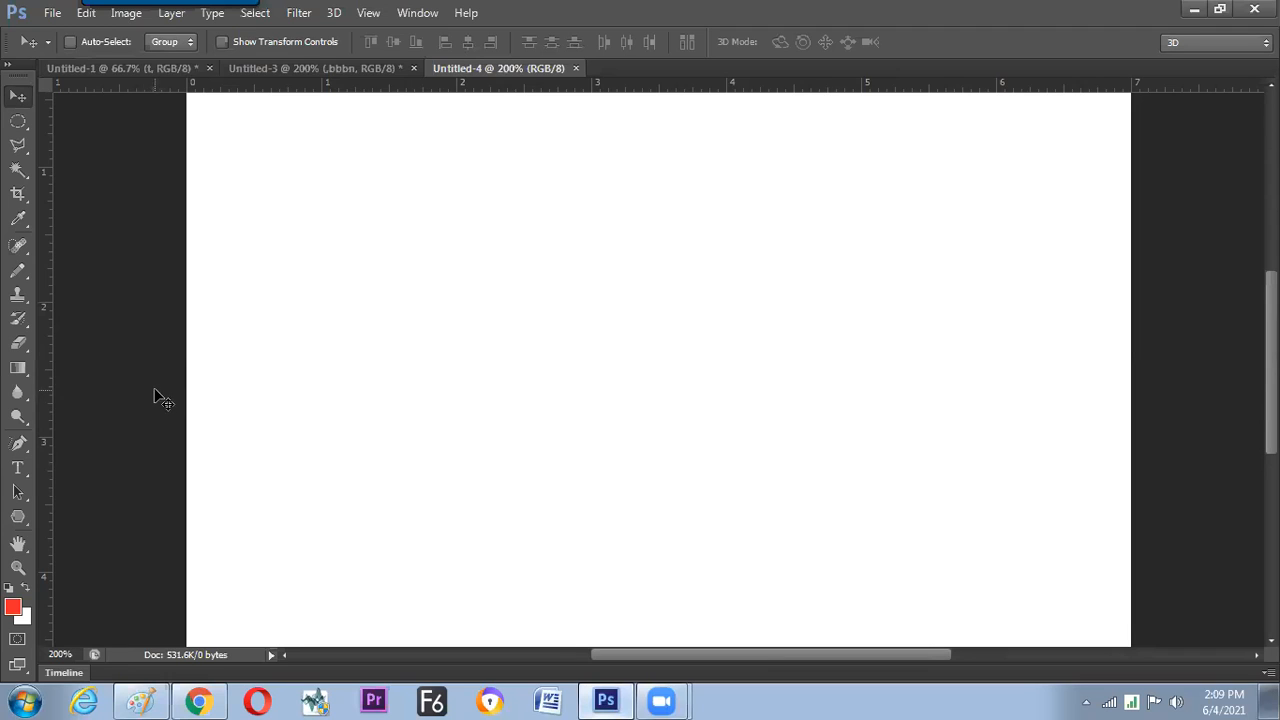
click(8, 64)
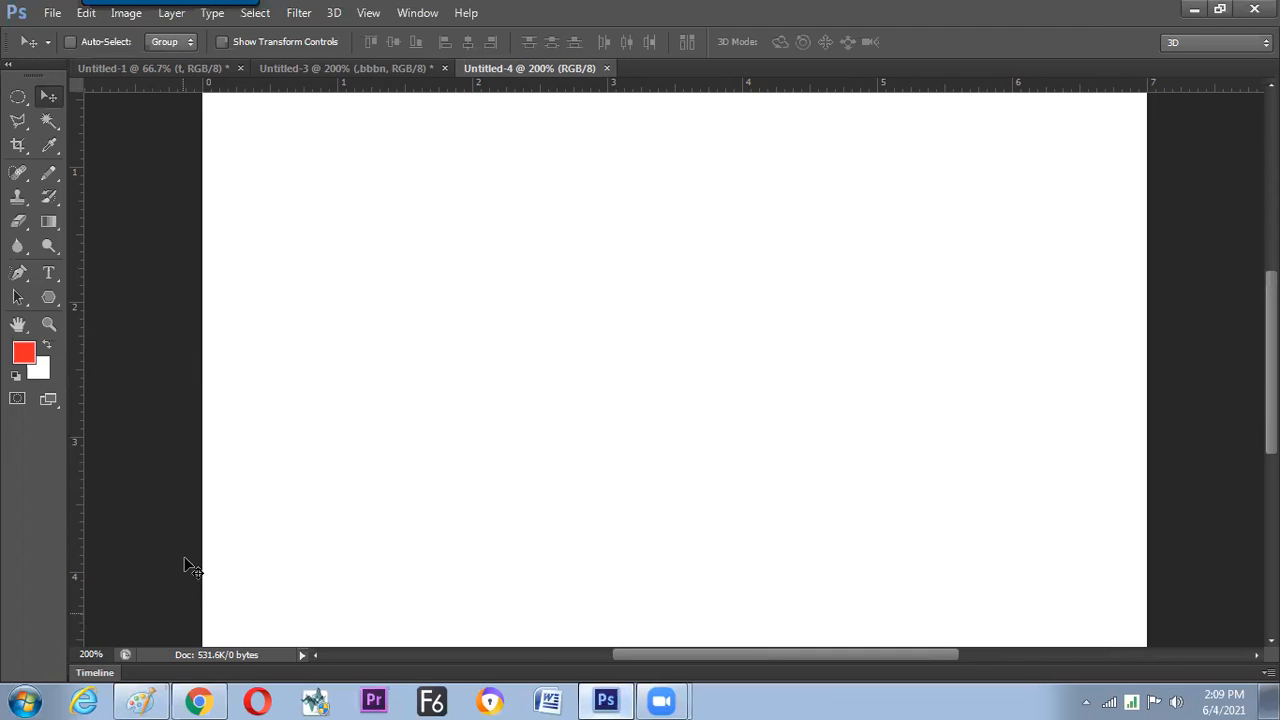
- Switch the Rectangular Marquee to Fixed Size, place a 90 mm by 50 mm selection on the canvas and deselect it
key(ctrl+plus)
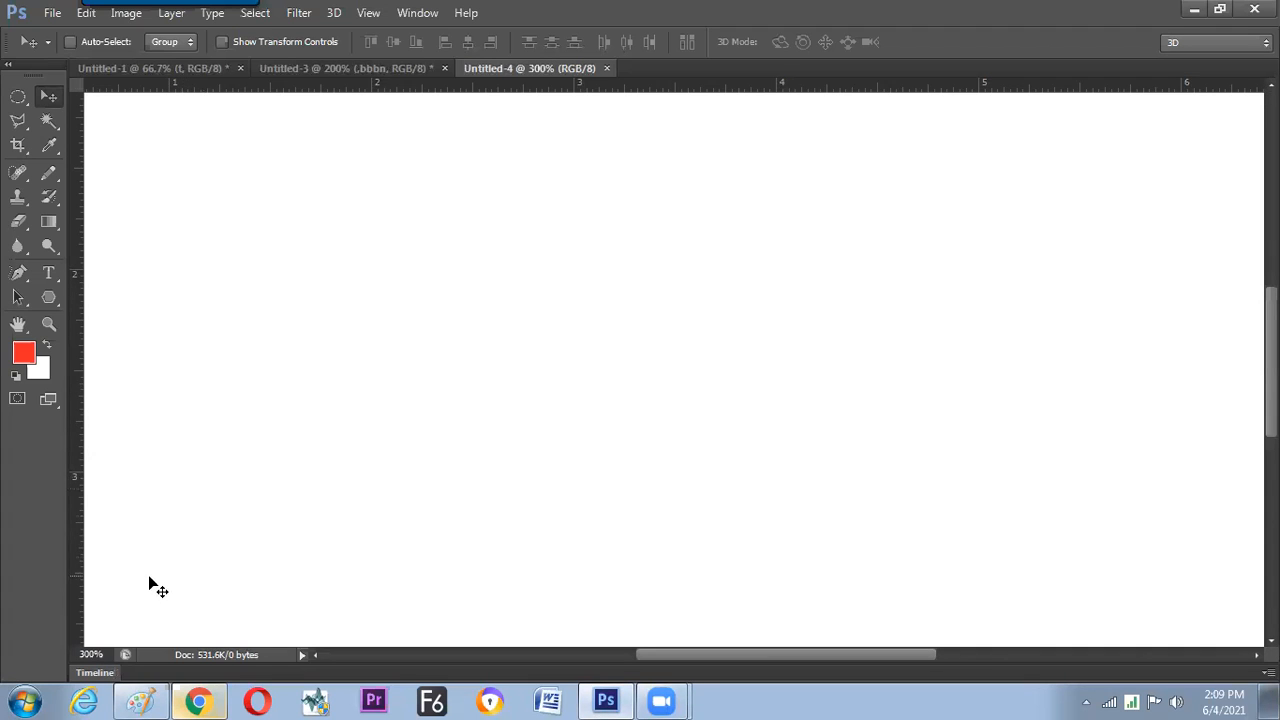
click(18, 97)
click(76, 95)
click(416, 41)
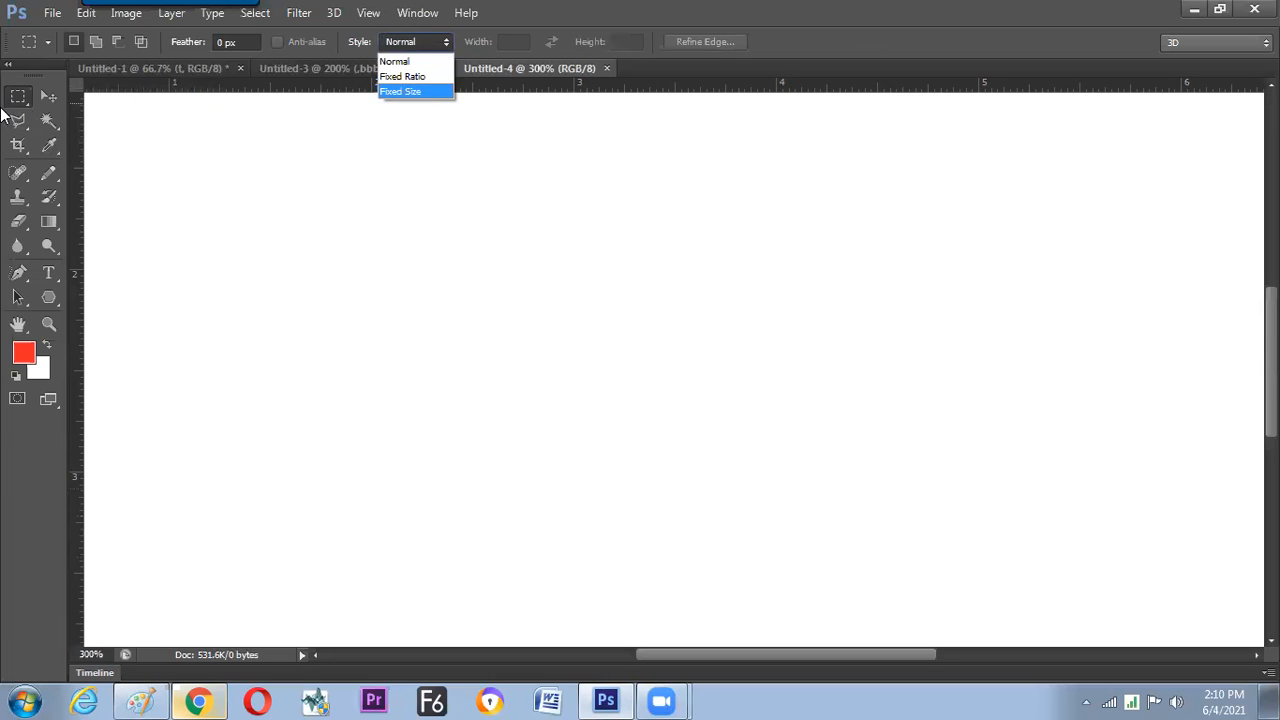
click(17, 96)
click(432, 42)
click(406, 92)
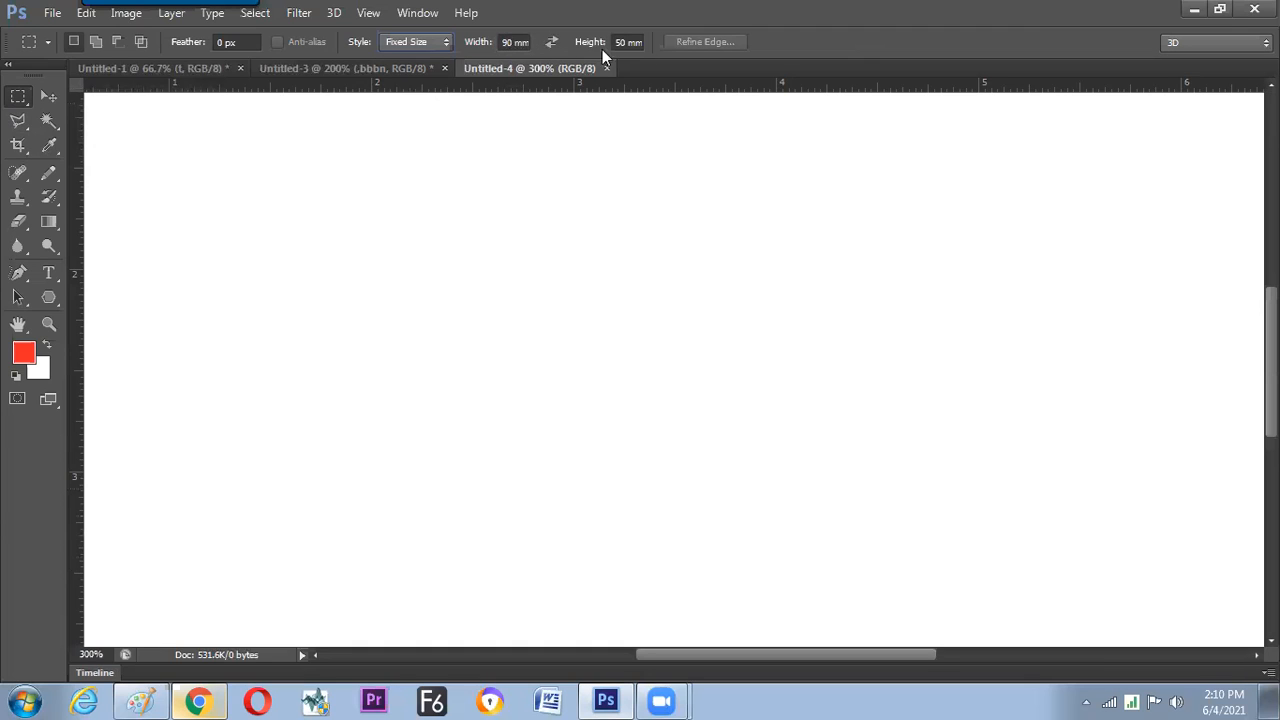
click(359, 287)
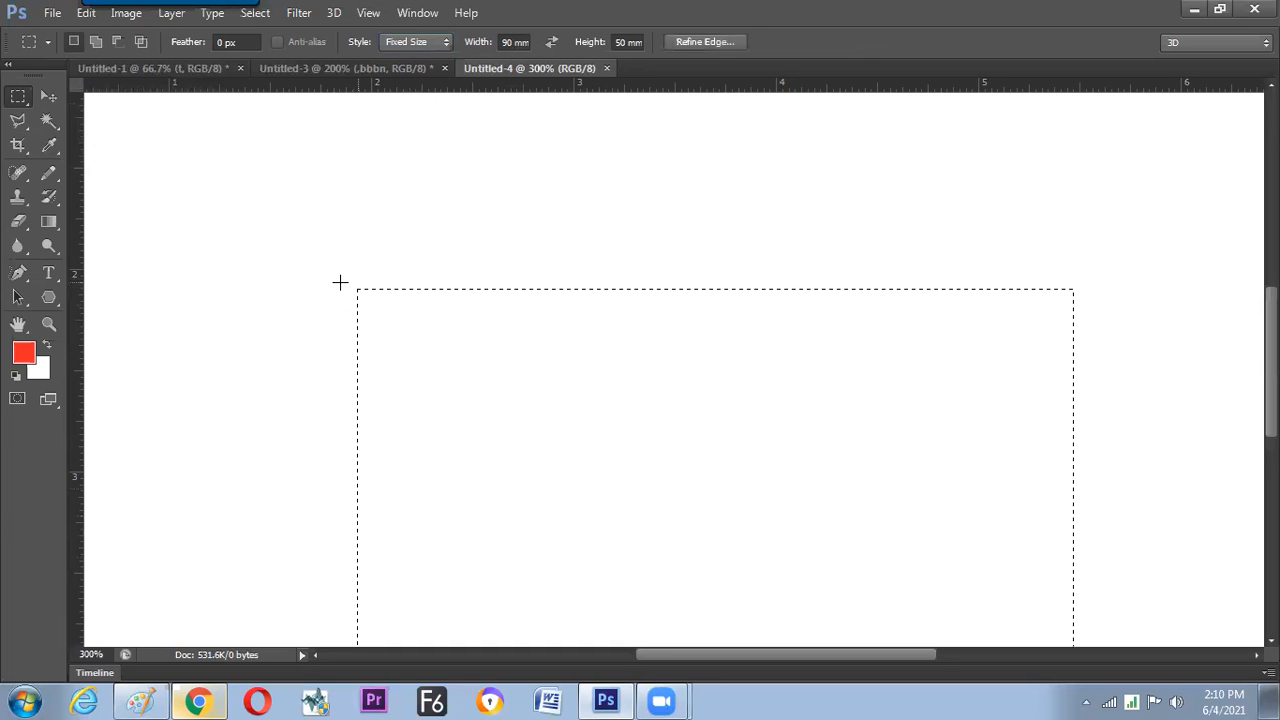
key(ctrl+d)
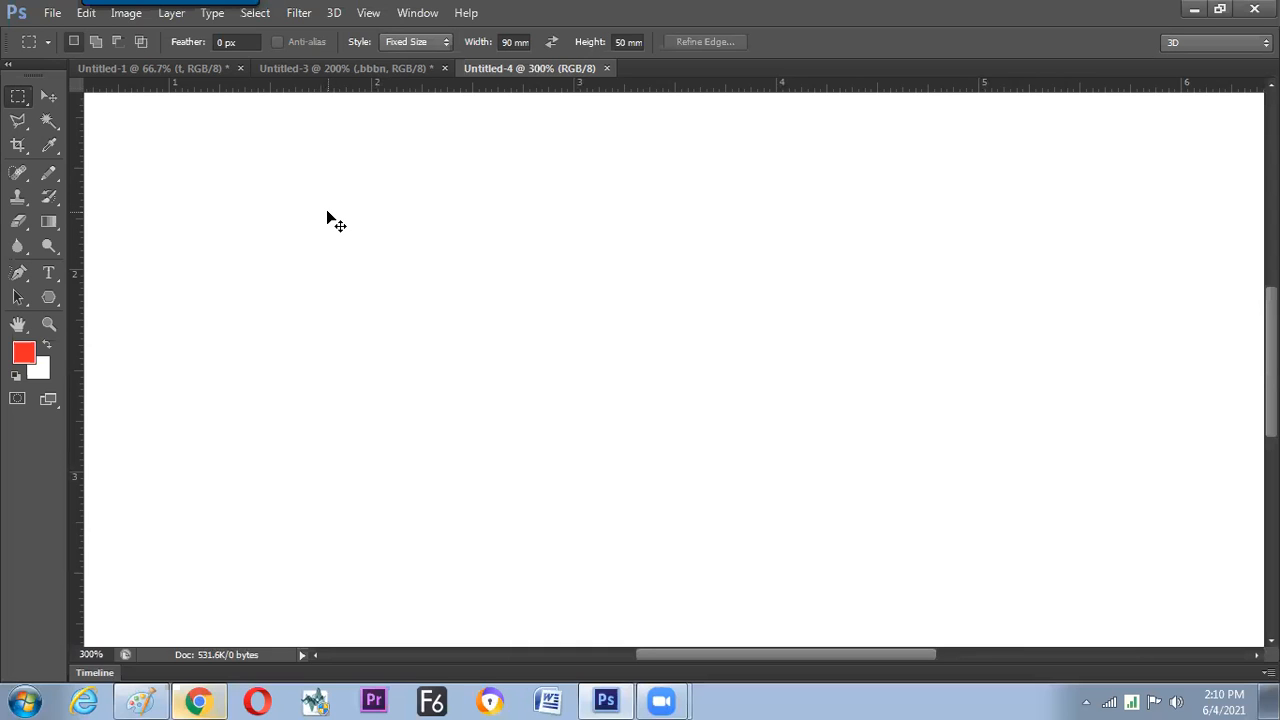
key(ctrl+apostrophe)
key(ctrl+apostrophe)
key(ctrl+apostrophe)
key(ctrl+apostrophe)
key(i)
key(ctrl+k)
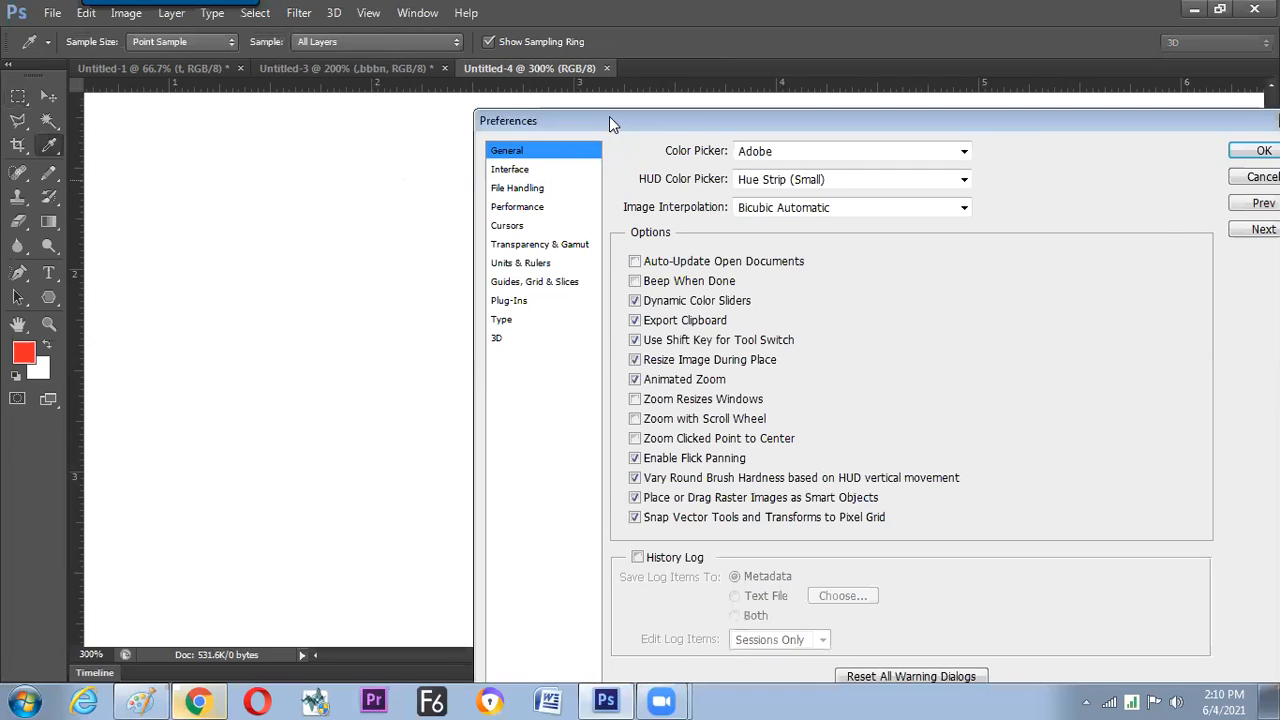
drag(610, 118, 197, 174)
click(881, 179)
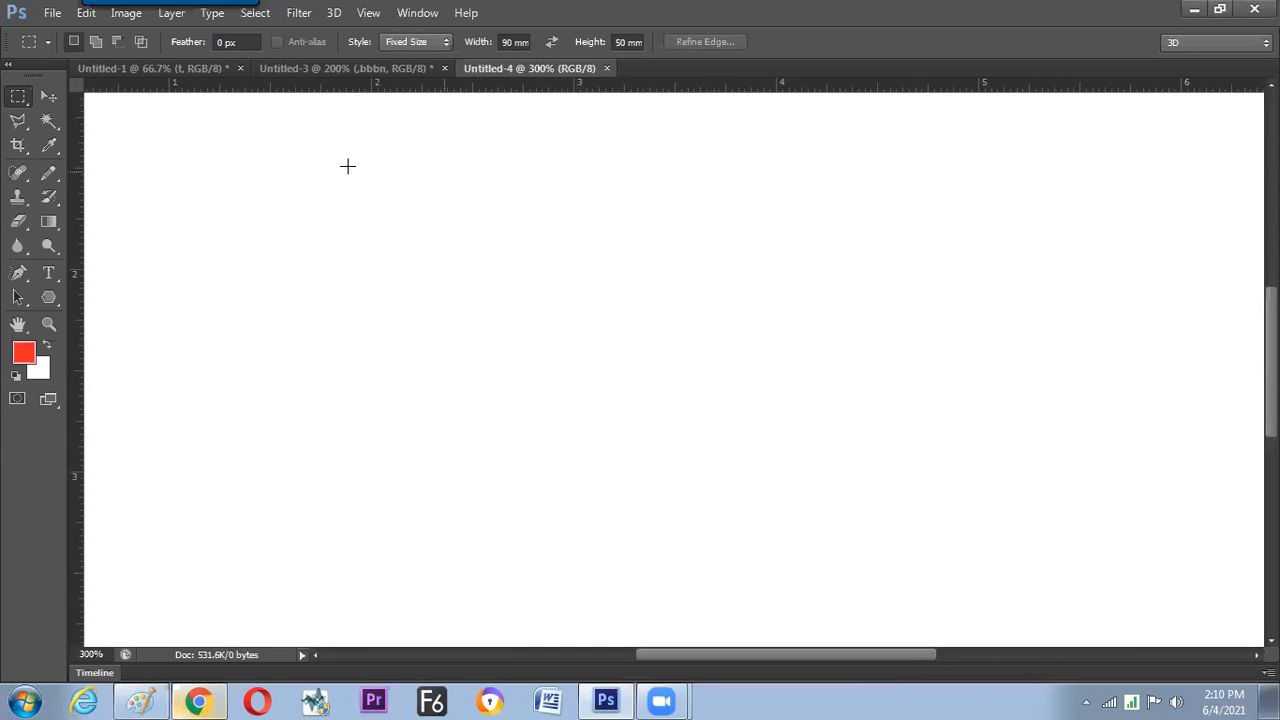
- Examine the Guides, Grid & Slices preferences and close them without changing anything
click(87, 13)
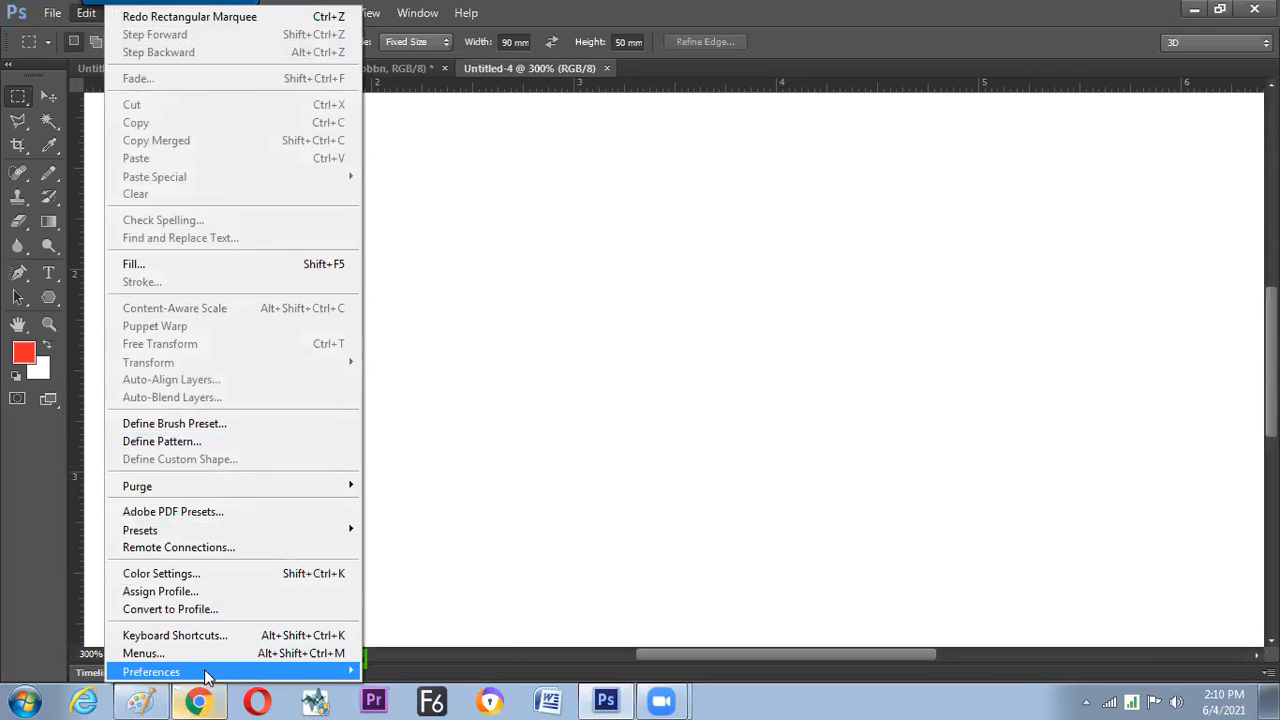
mouse_move(205, 677)
click(482, 458)
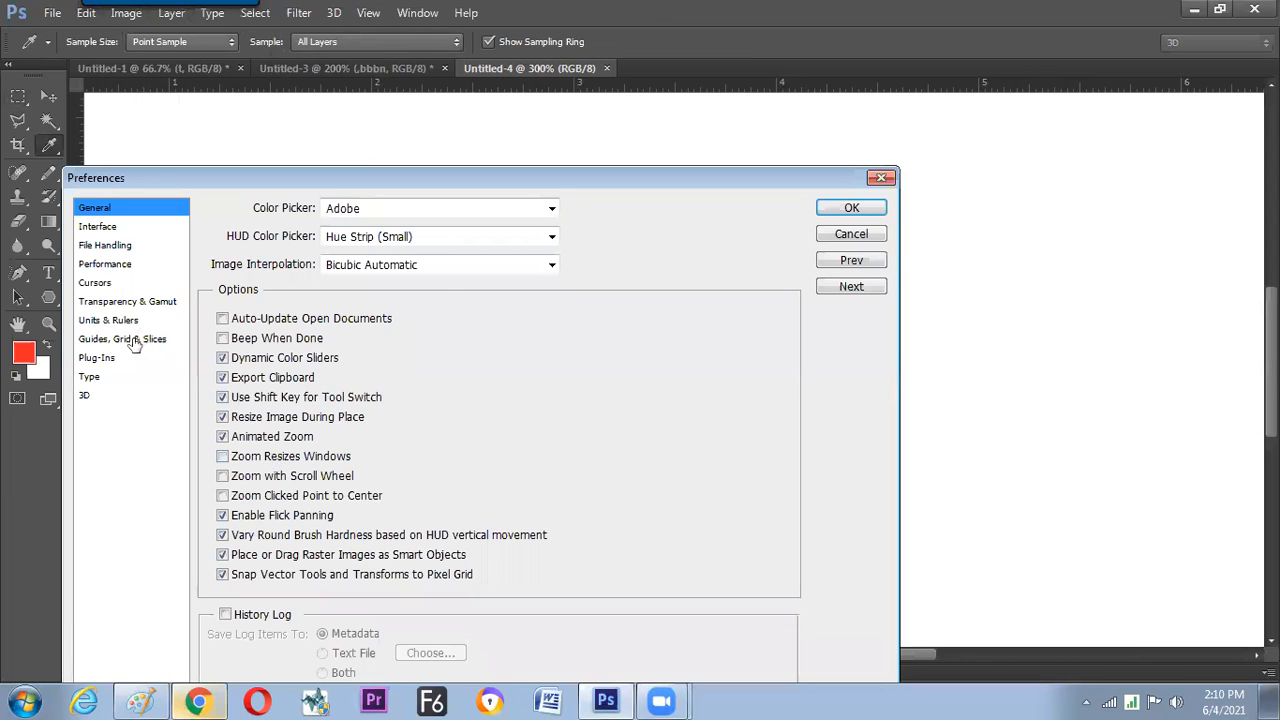
click(137, 343)
click(849, 236)
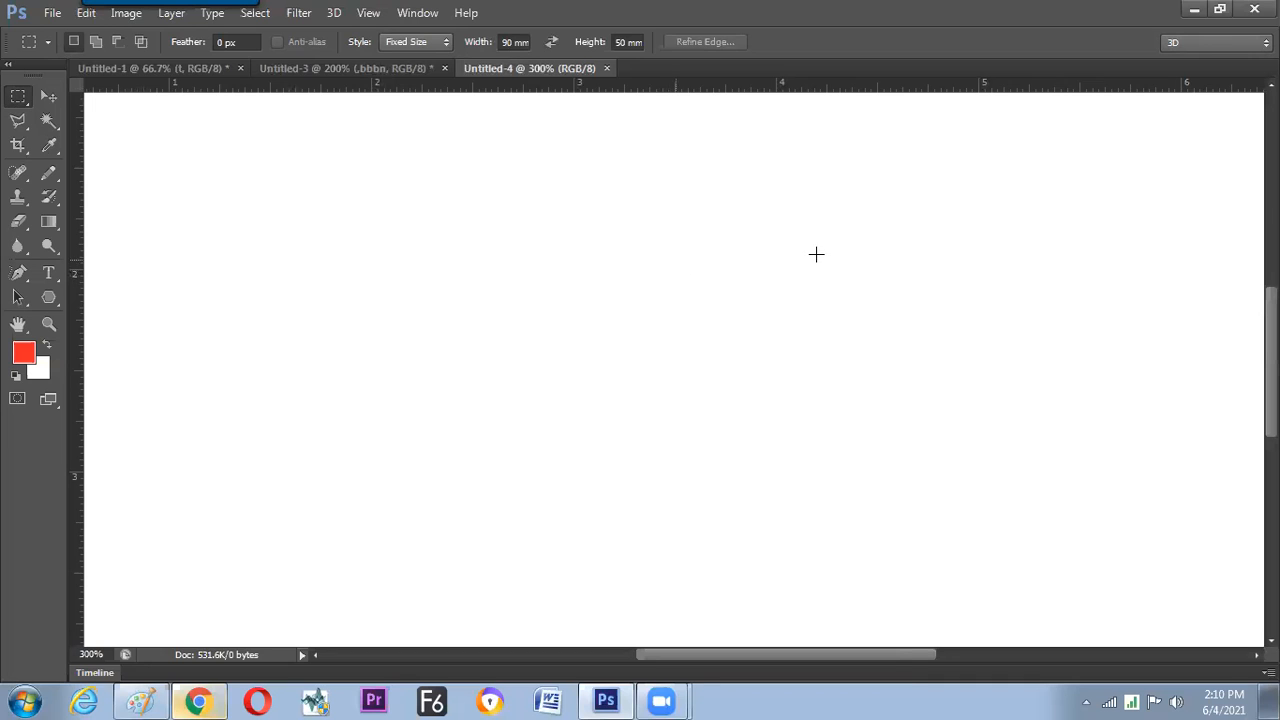
- Show the grid over the canvas
click(368, 24)
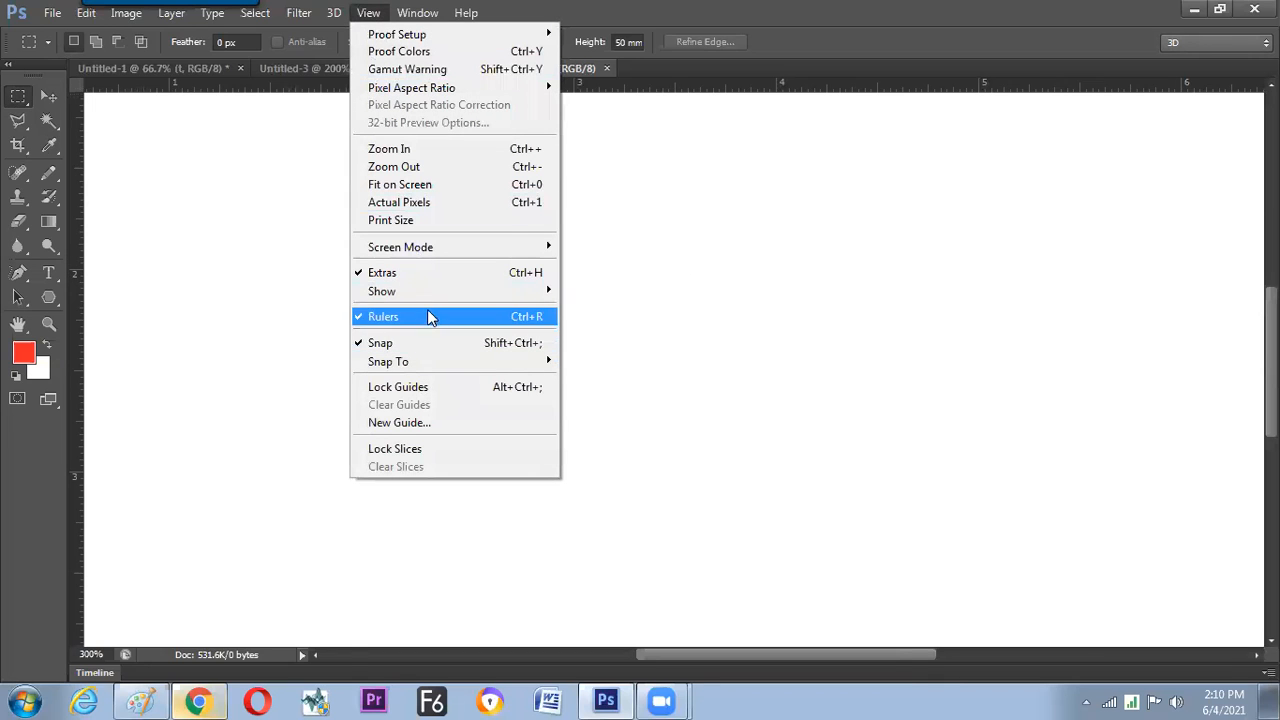
mouse_move(428, 293)
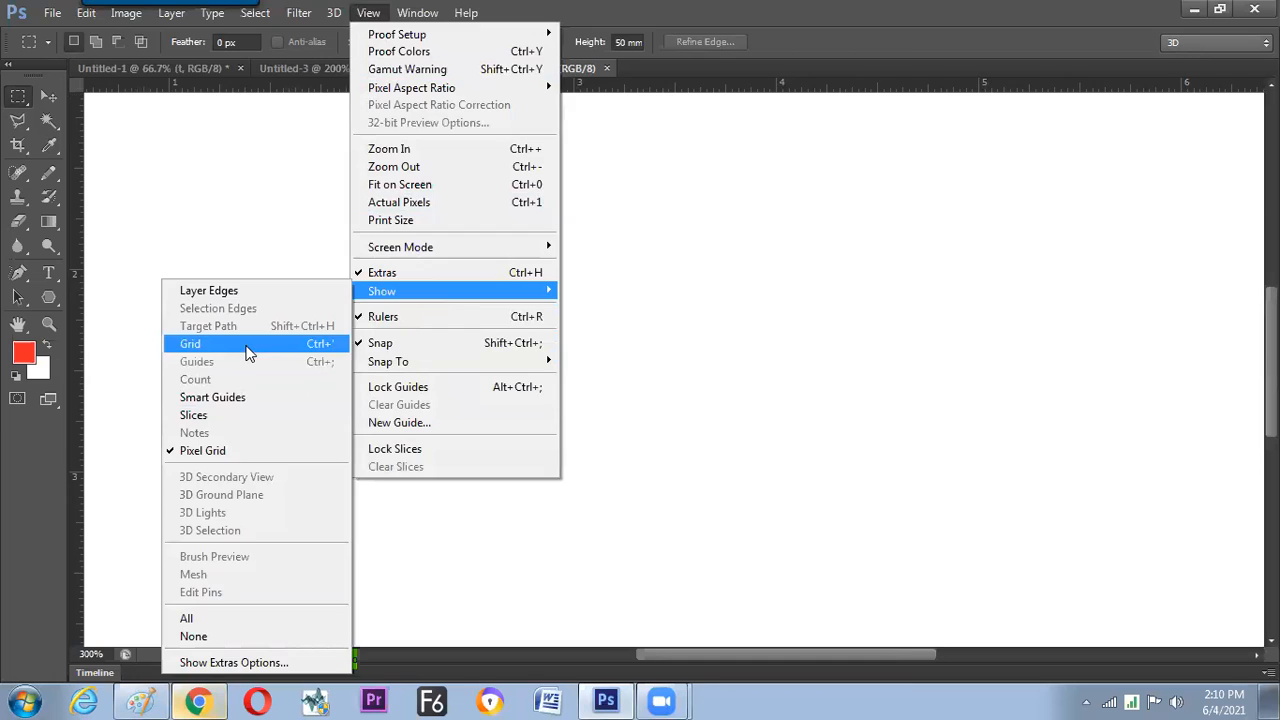
click(249, 353)
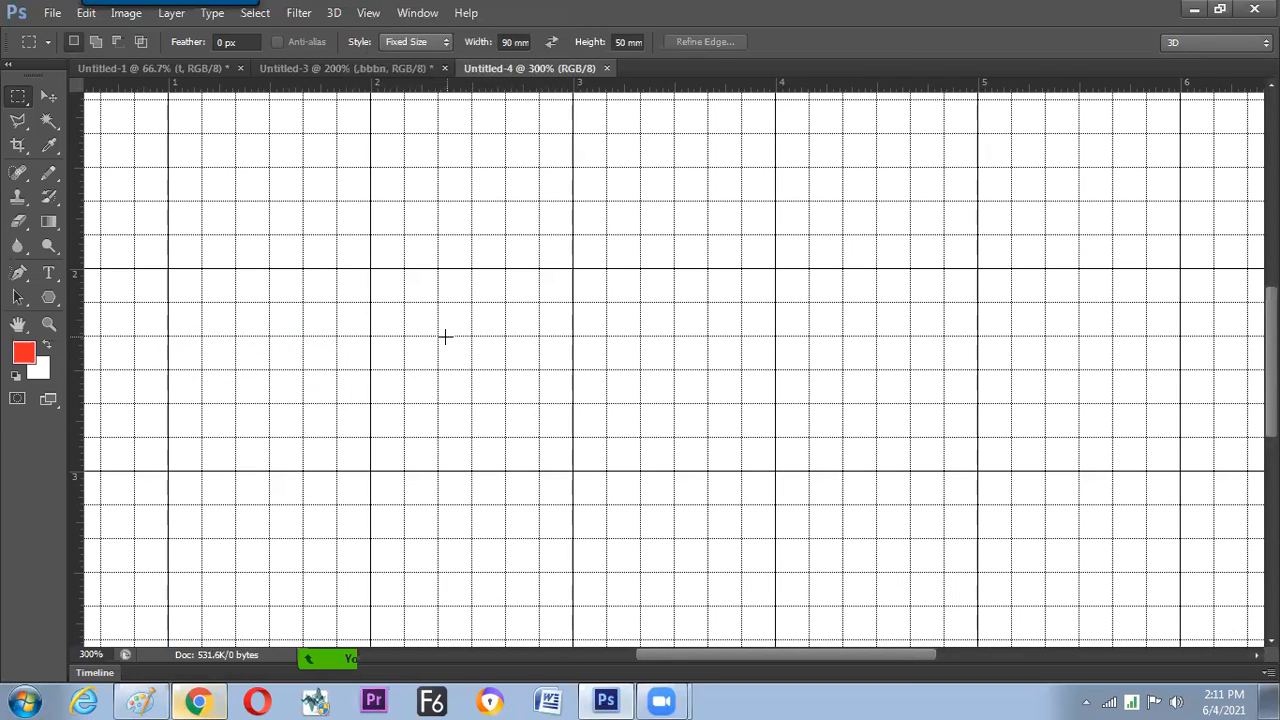
- Set the grid subdivisions to 2 in the Guides, Grid & Slices preferences
key(ctrl+minus)
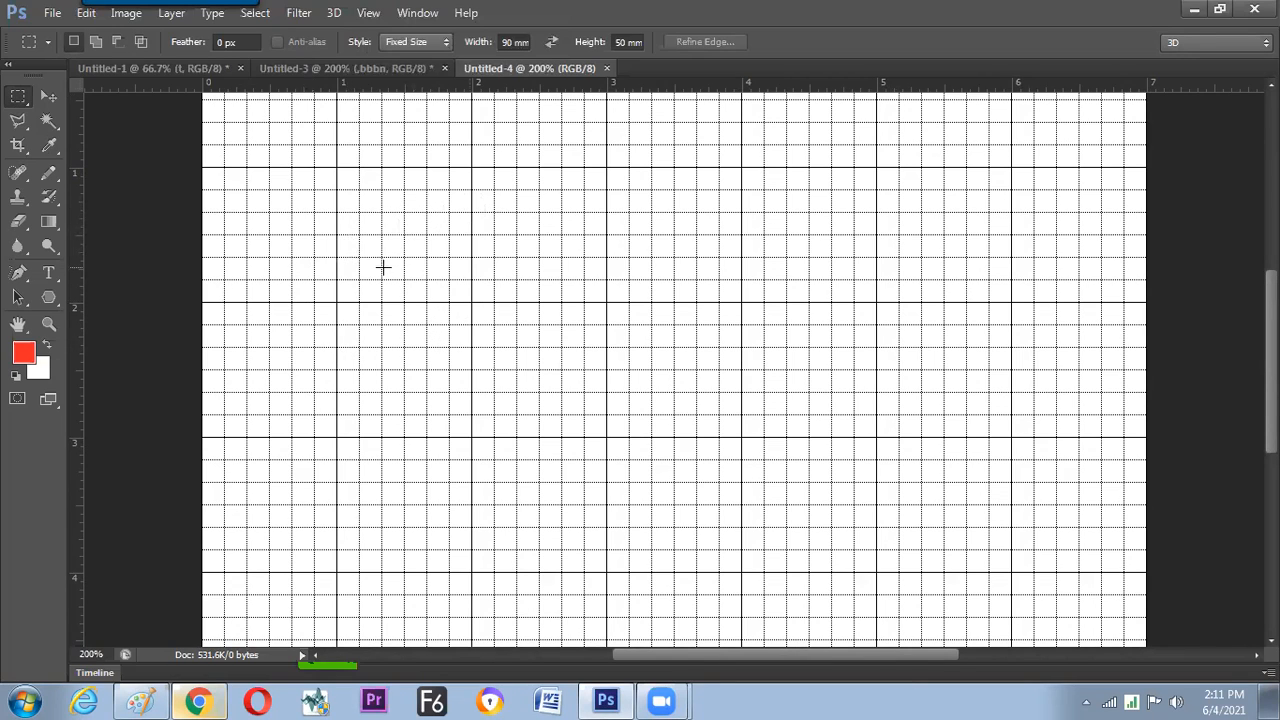
key(i)
key(ctrl+k)
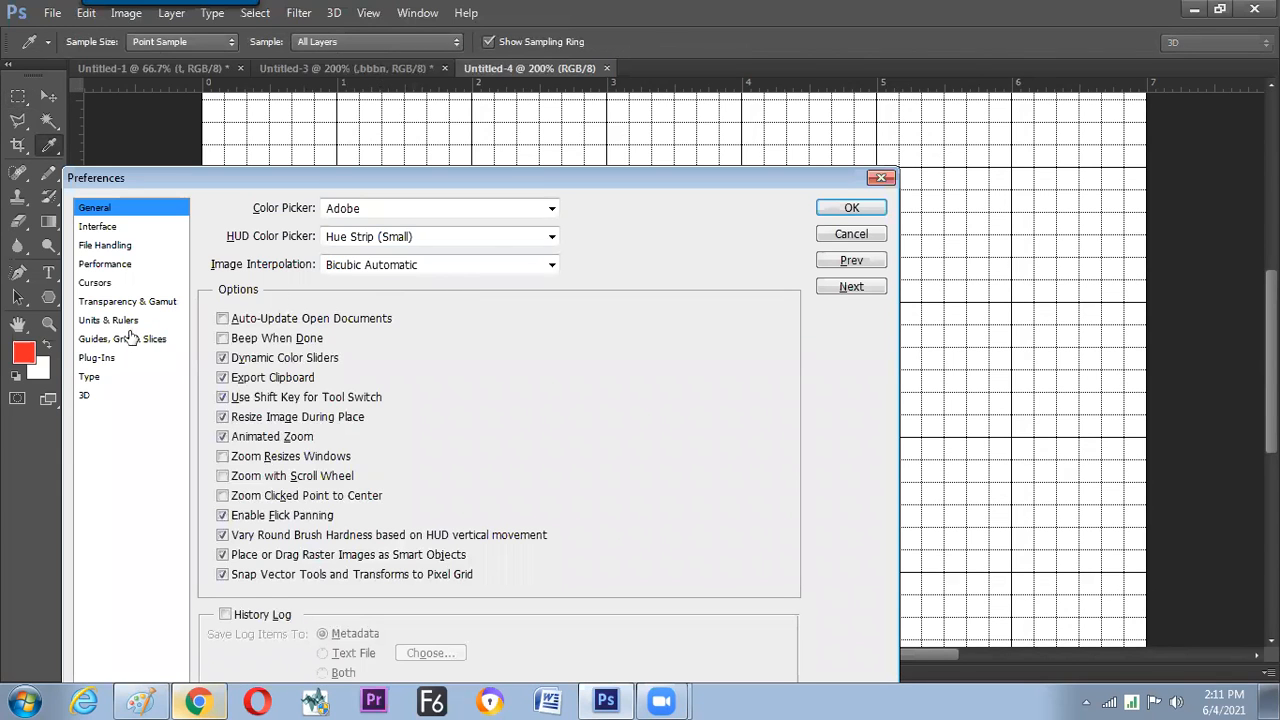
click(128, 338)
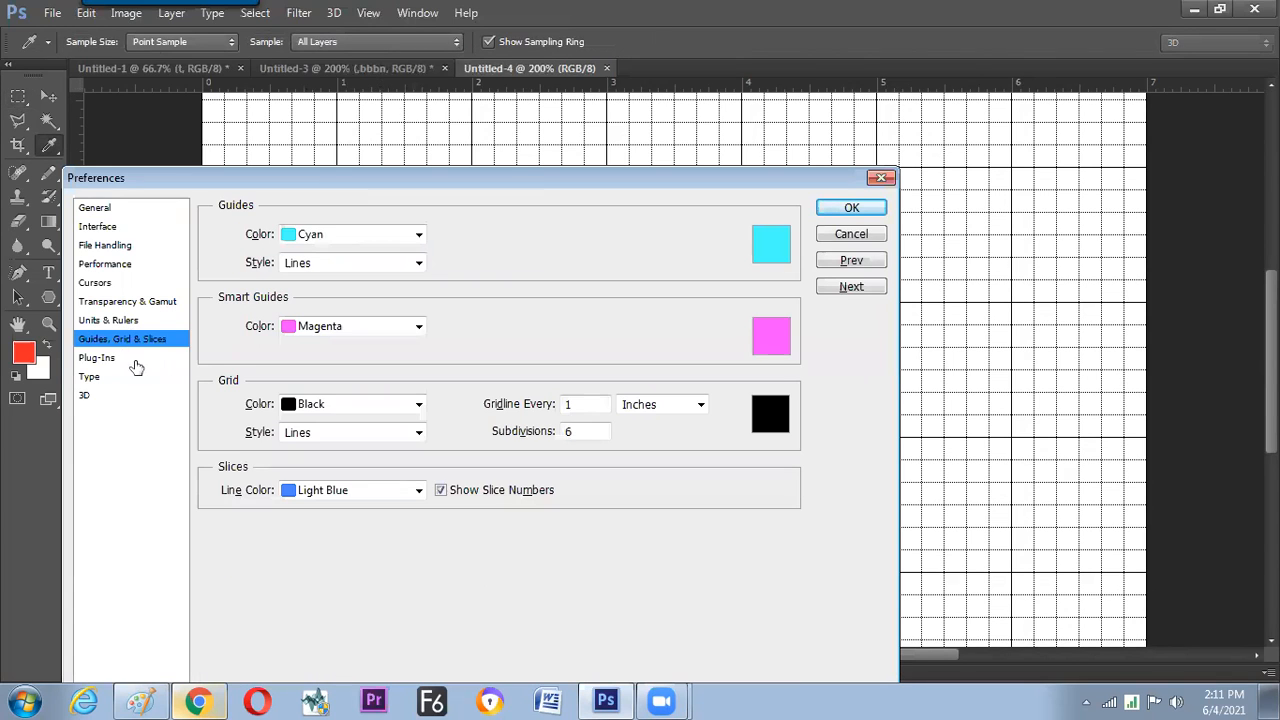
click(655, 404)
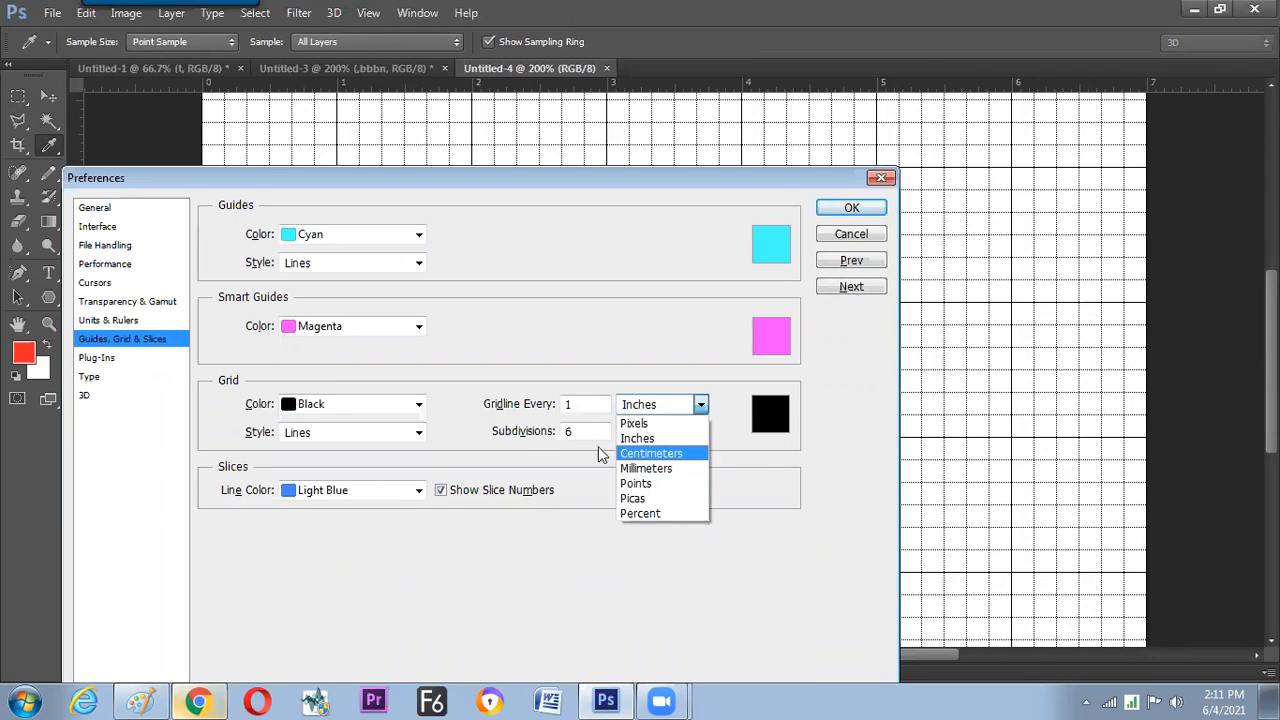
click(572, 476)
click(526, 432)
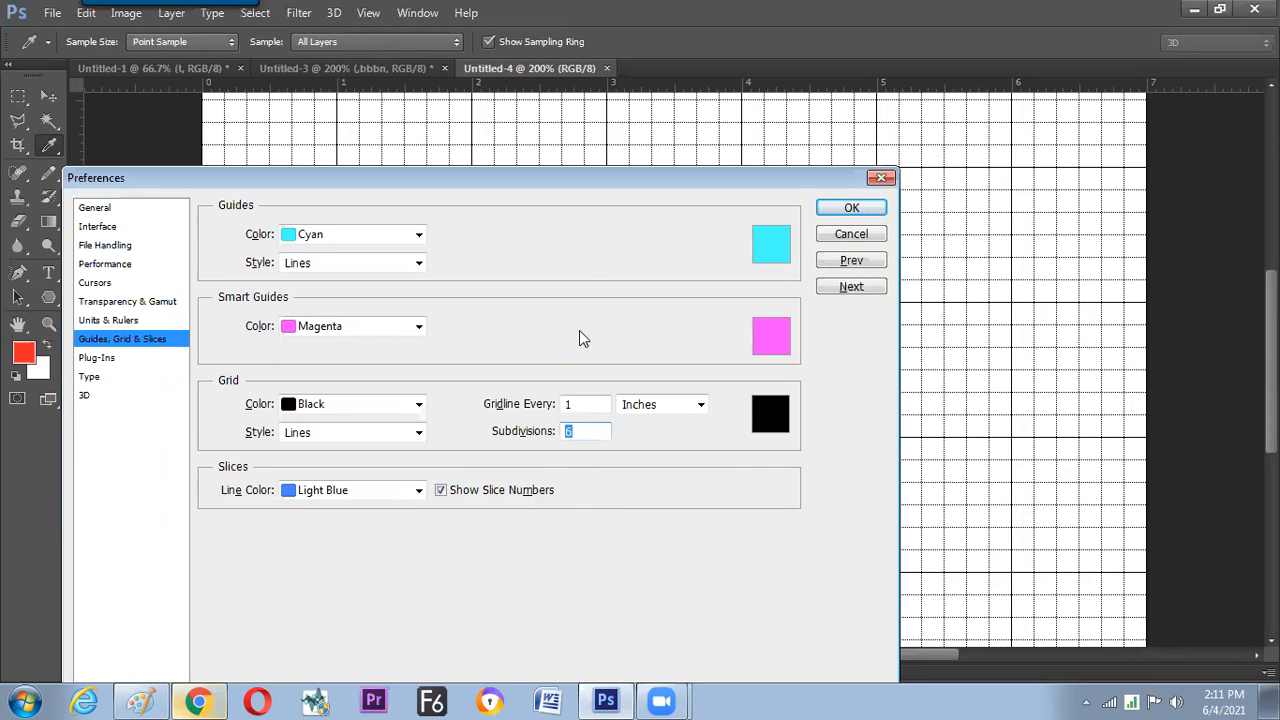
drag(603, 187, 591, 256)
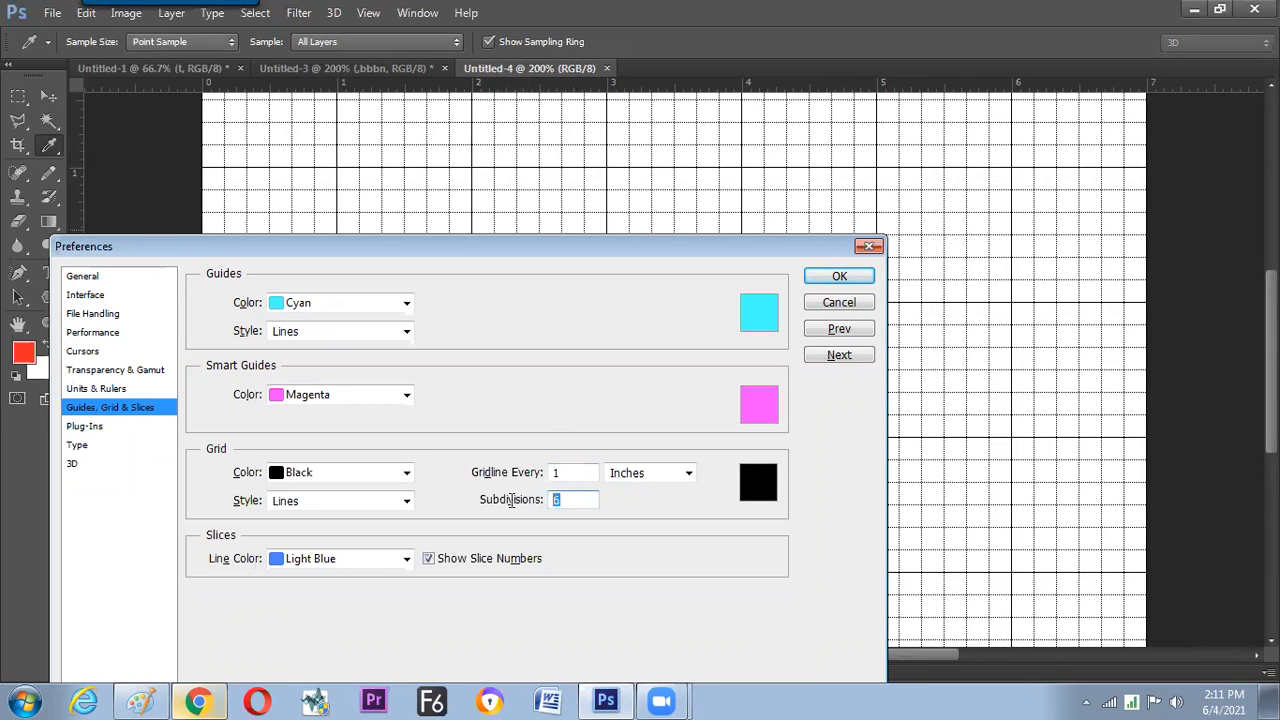
text(2)
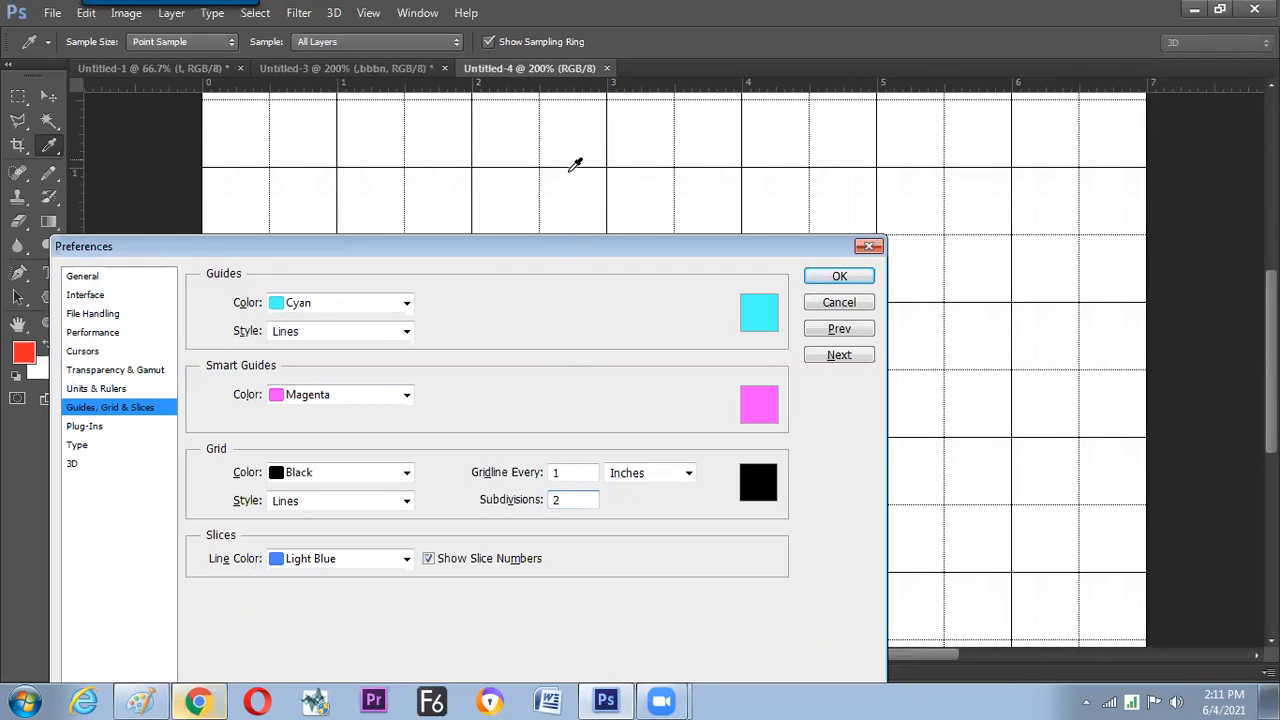
- Reposition the Preferences dialog to uncover more canvas and try grid subdivisions of 3 and 6
drag(557, 257, 516, 403)
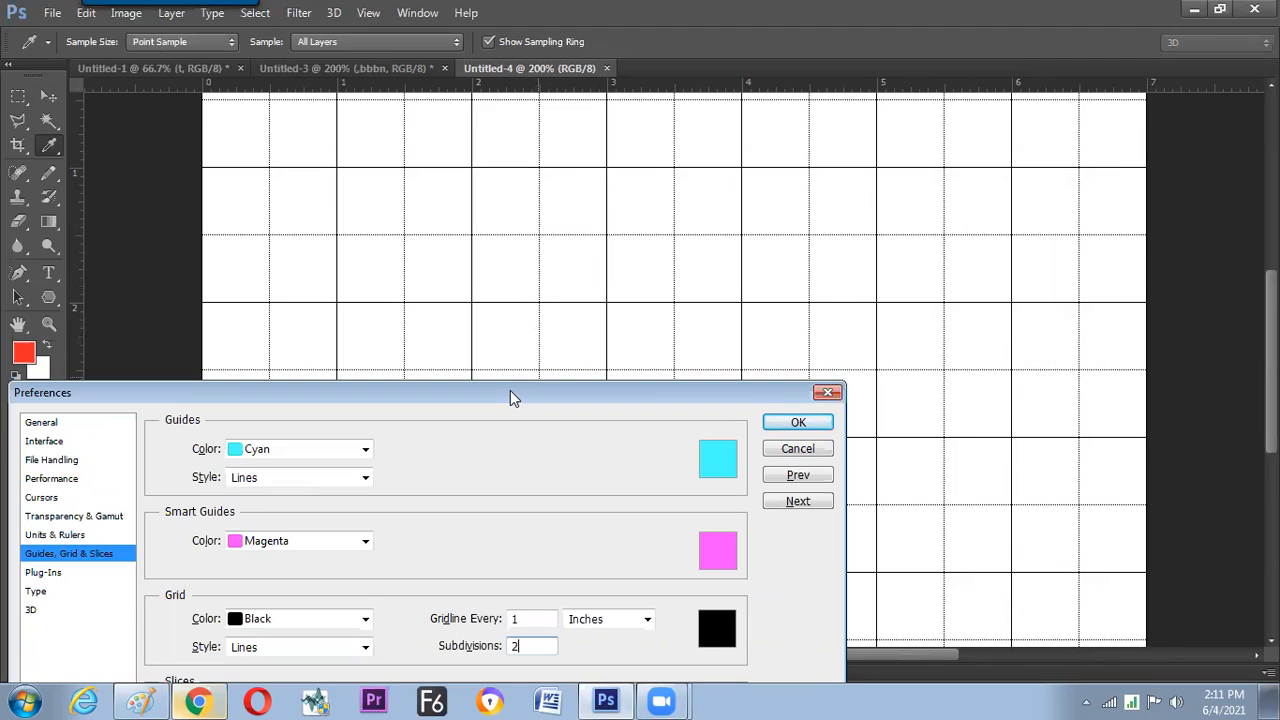
drag(512, 398, 504, 351)
double_click(514, 598)
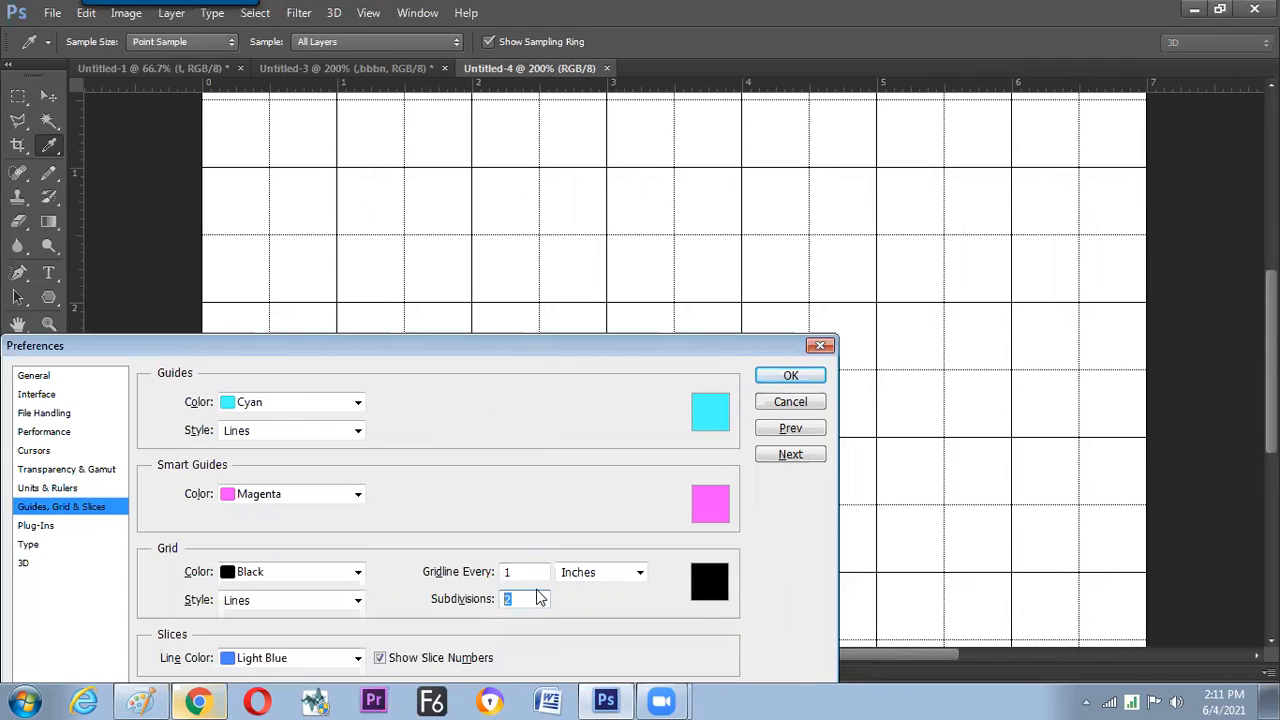
text(3)
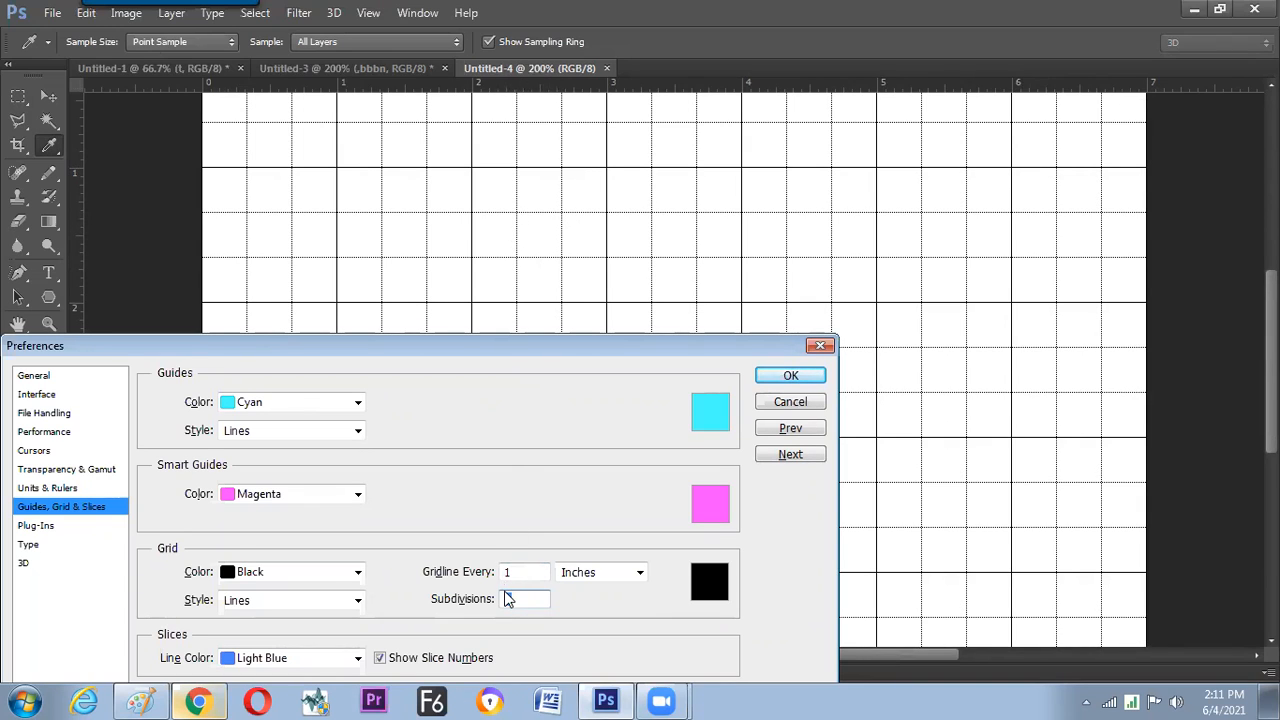
drag(505, 592, 475, 592)
text(6)
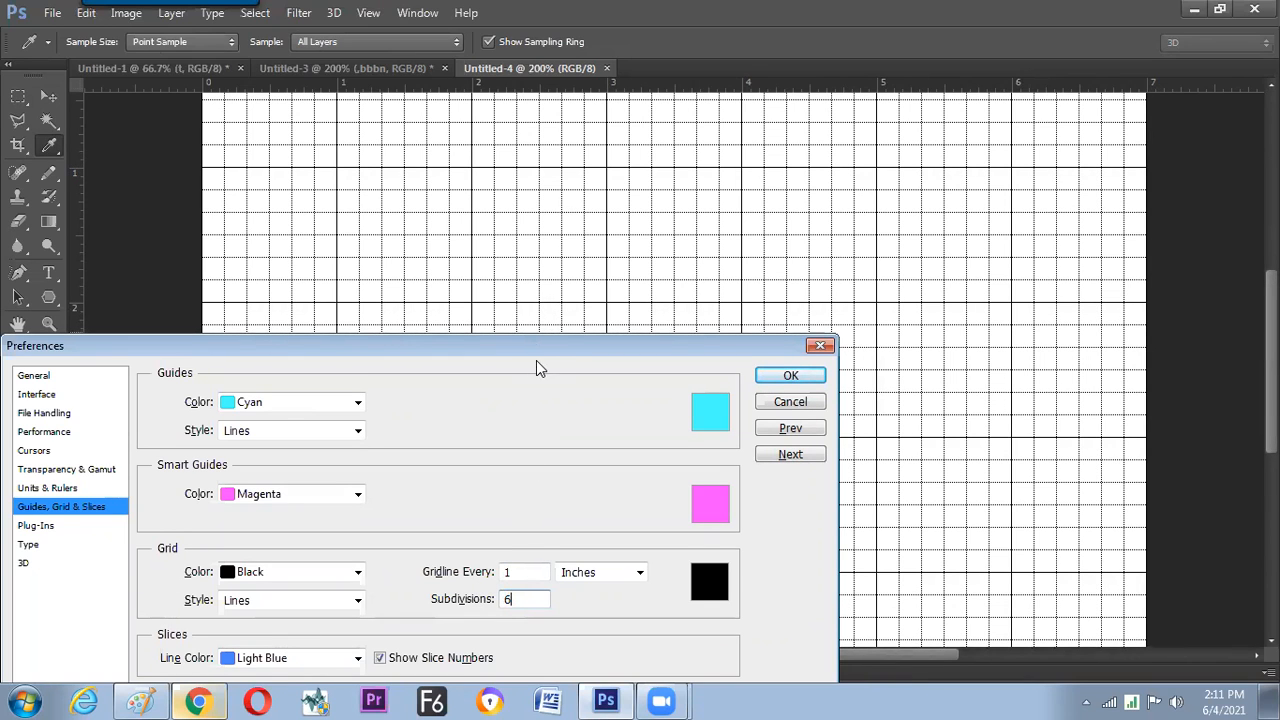
- Compare grid subdivisions of 2 and 3 on the canvas
text(2)
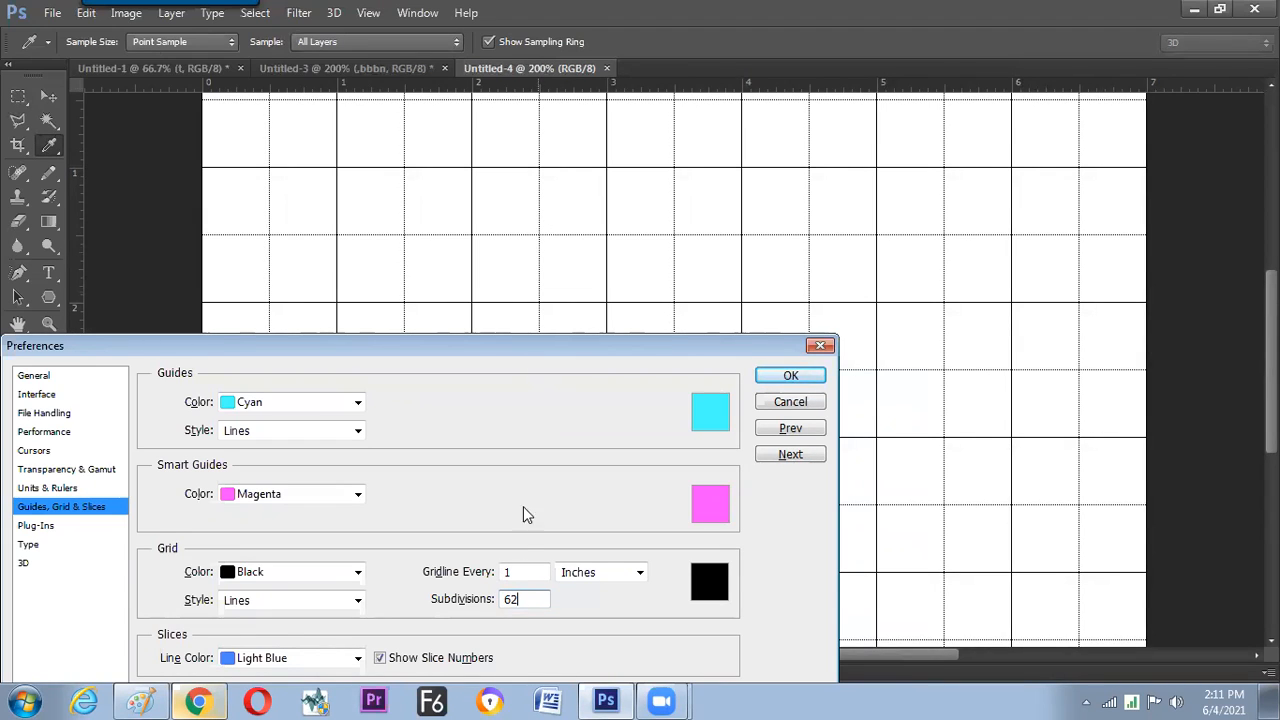
double_click(512, 598)
text(2)
double_click(532, 593)
text(3)
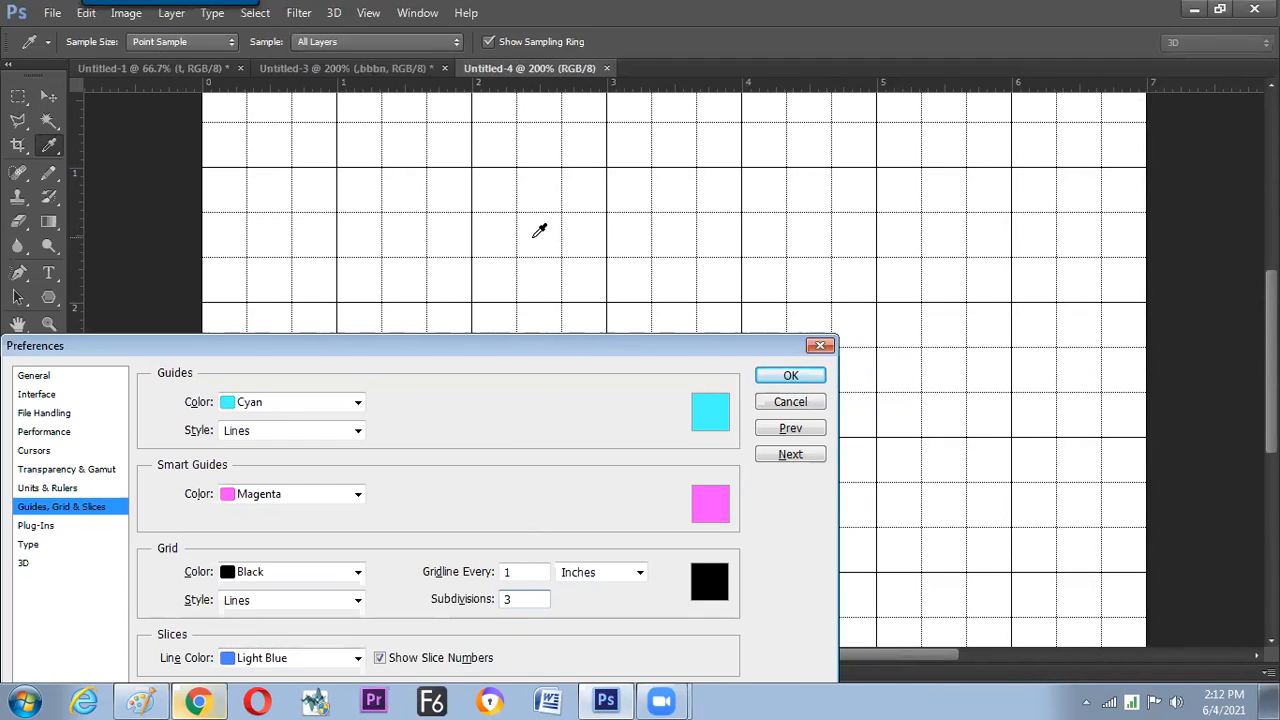
- Try grid subdivisions of 5, 7 and 1 to compare the grid density
click(472, 598)
text(5)
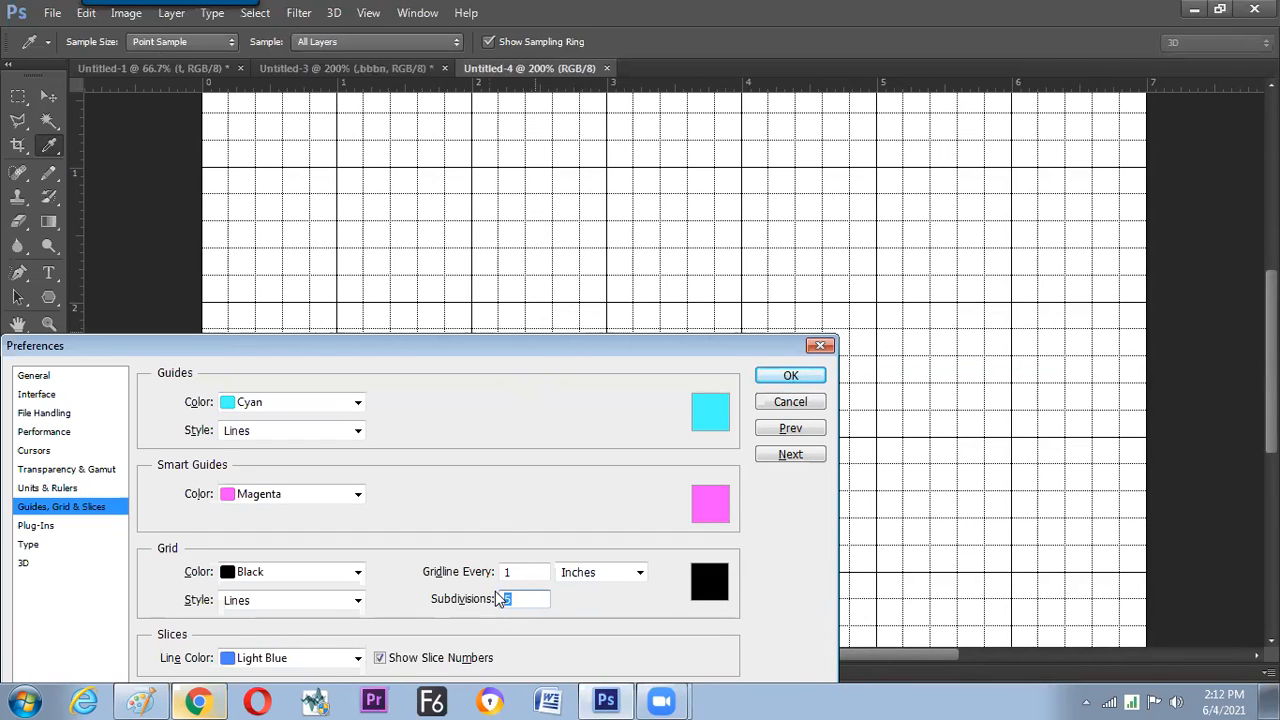
text(7)
double_click(533, 598)
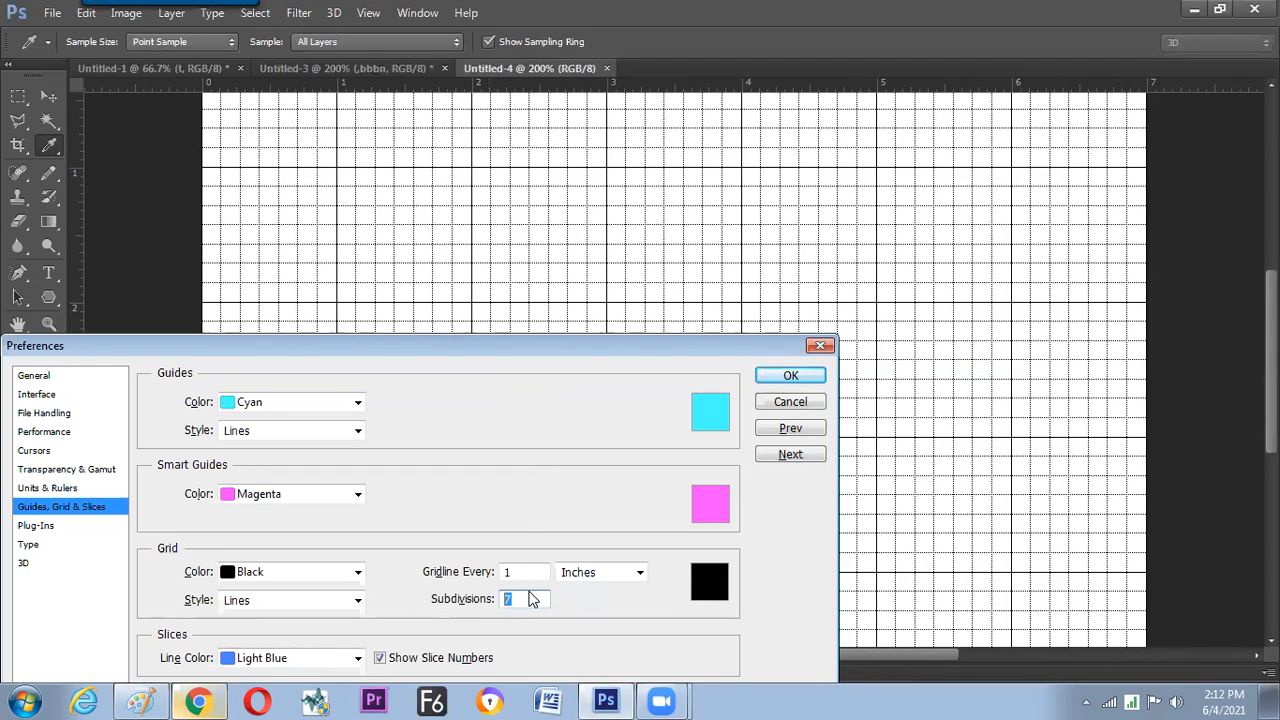
text(1)
- Set the grid subdivisions back to 2 to compare the grid density
double_click(509, 598)
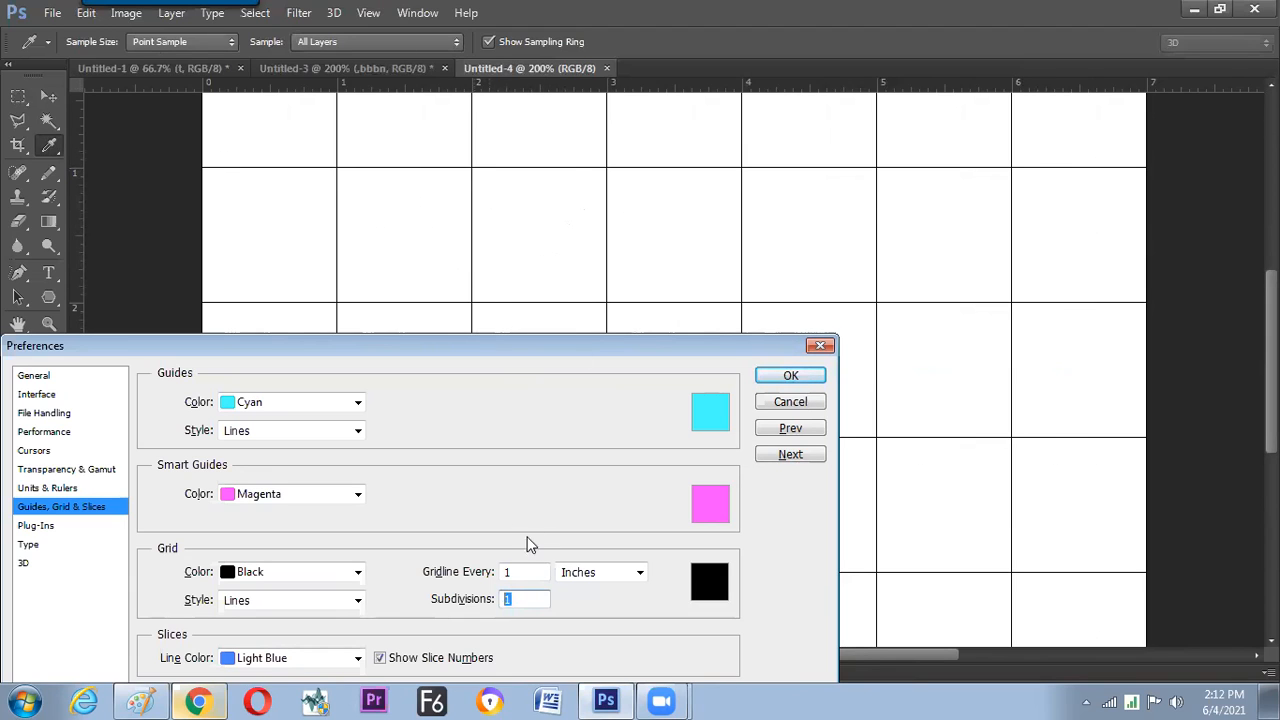
text(2)
double_click(531, 598)
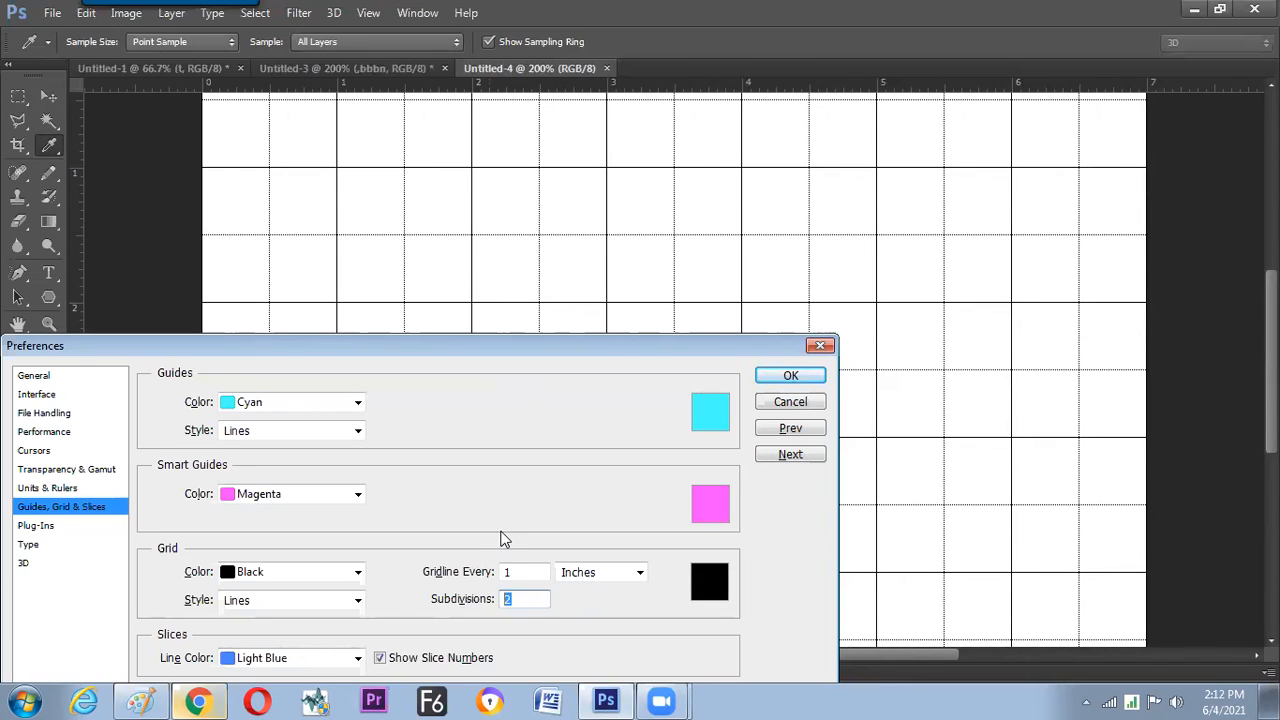
- Set the gridline spacing to every 100 percent
drag(530, 573, 456, 589)
click(595, 583)
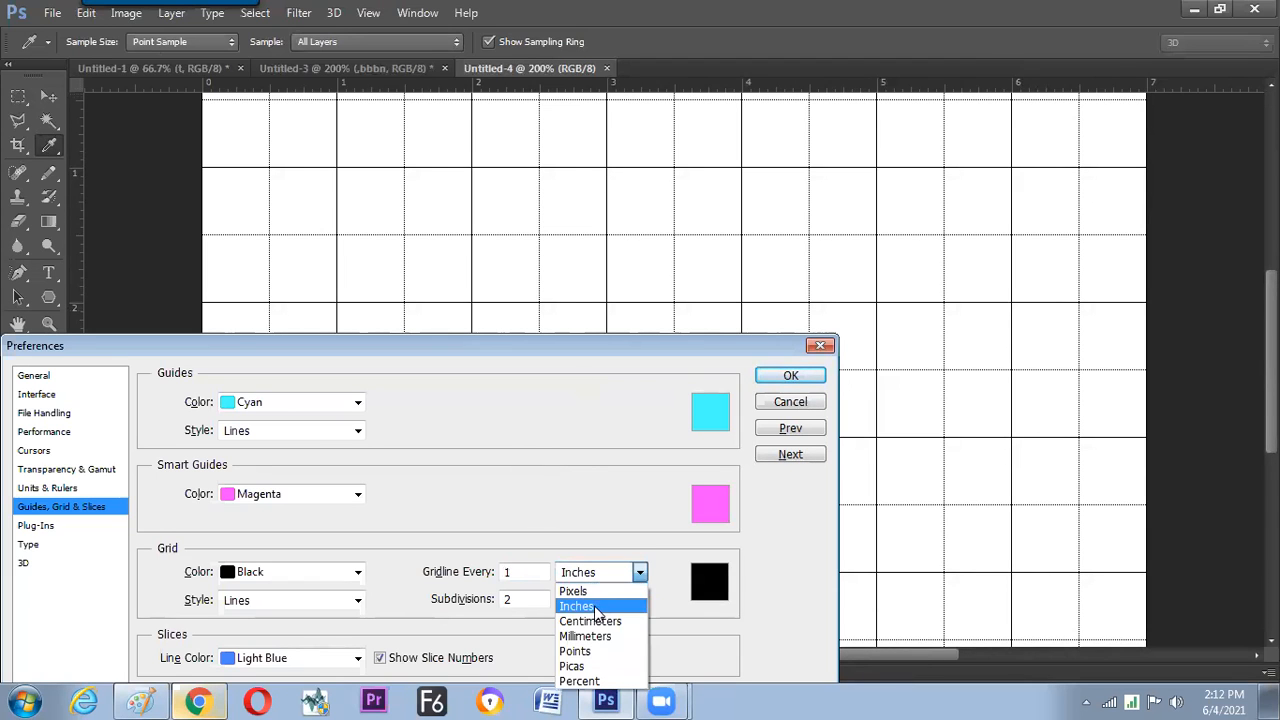
click(592, 686)
click(526, 573)
text(00)
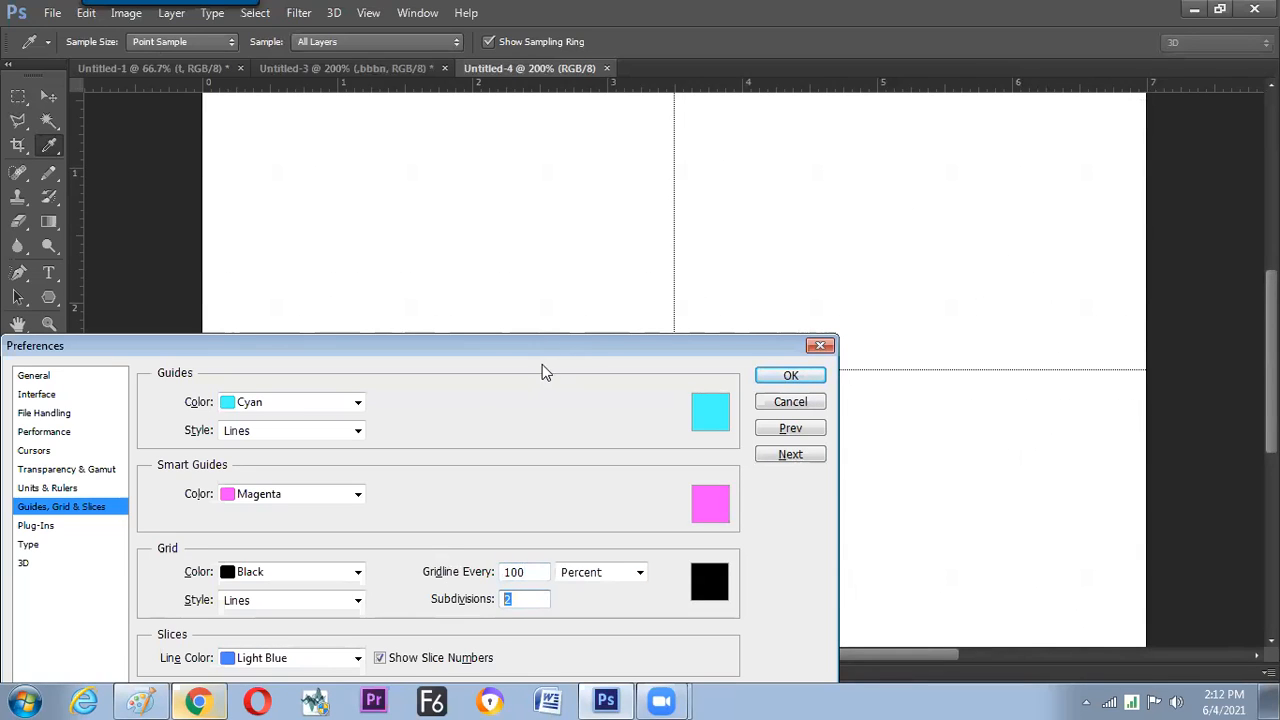
- Reposition the Preferences dialog to uncover the canvas, keep Percent as the gridline unit, and try 3 subdivisions
drag(557, 350, 566, 527)
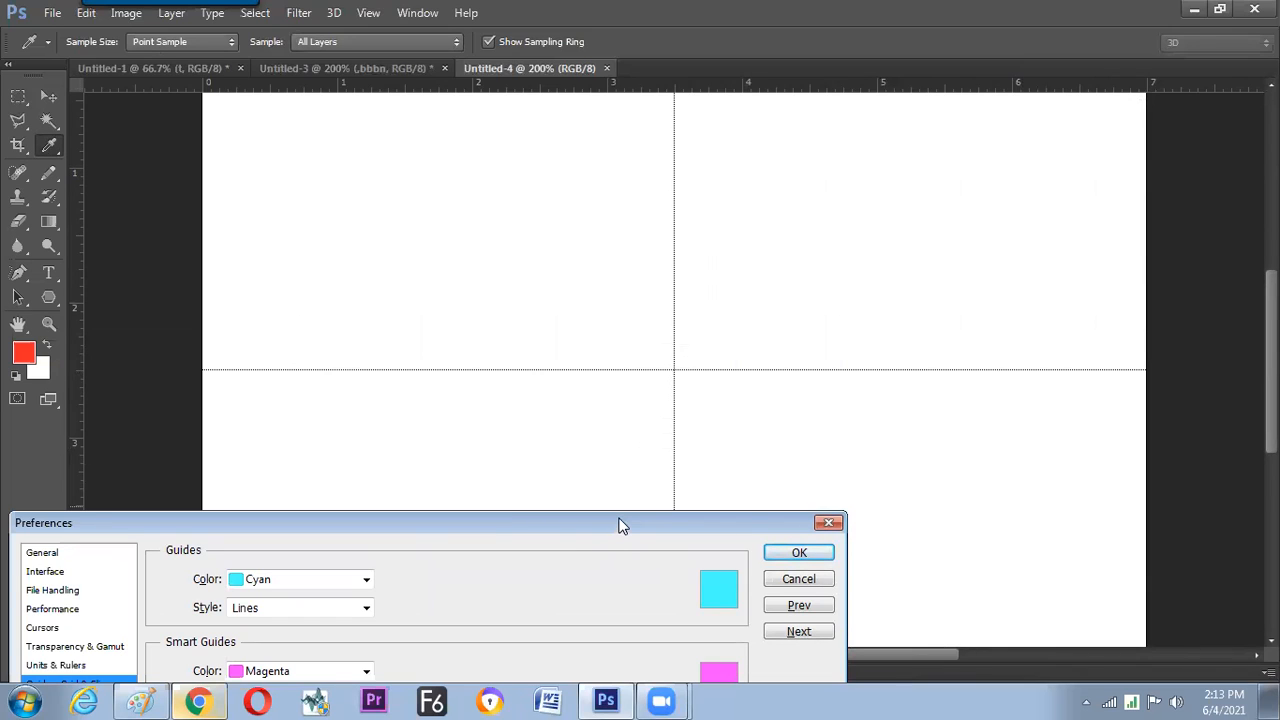
drag(618, 524, 386, 162)
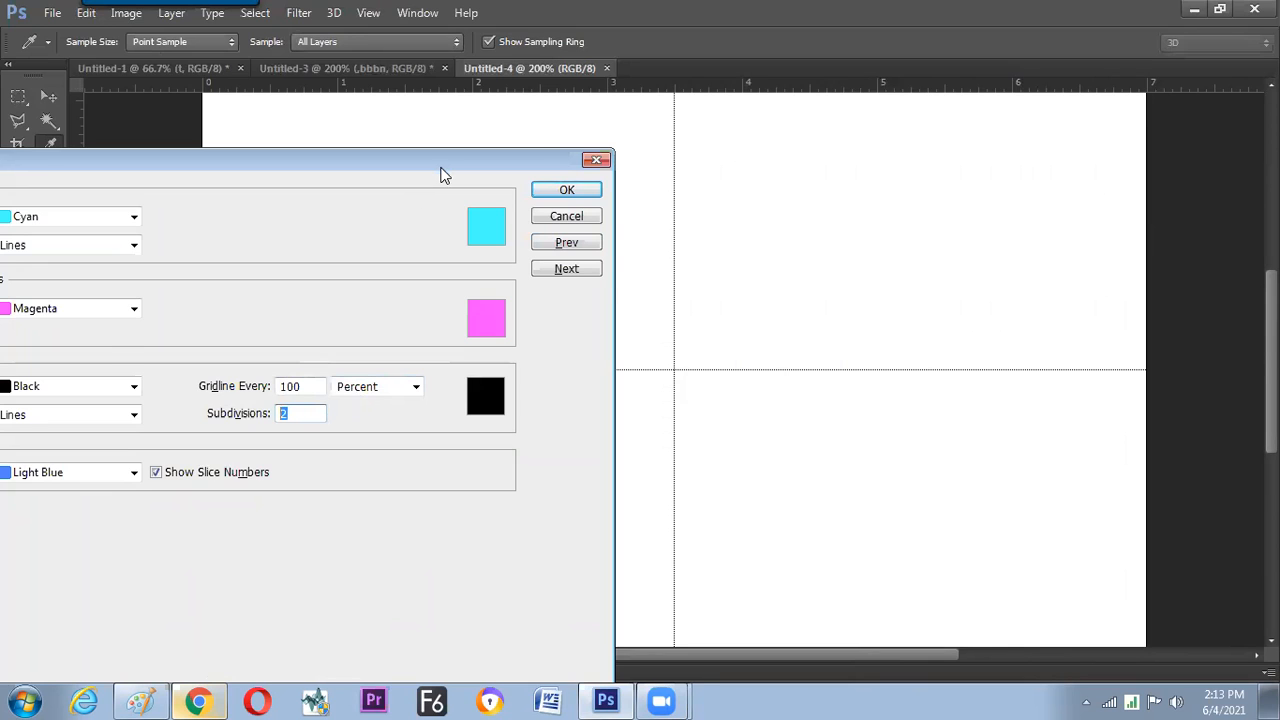
drag(441, 169, 444, 290)
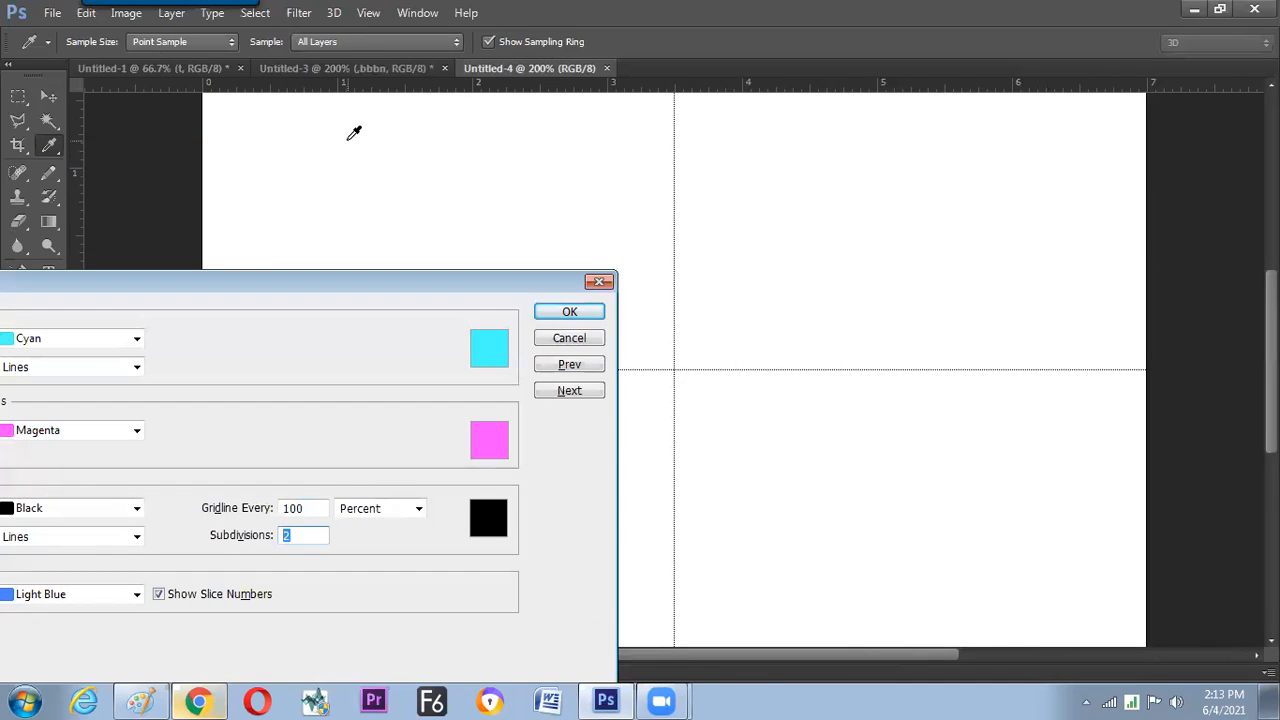
click(418, 508)
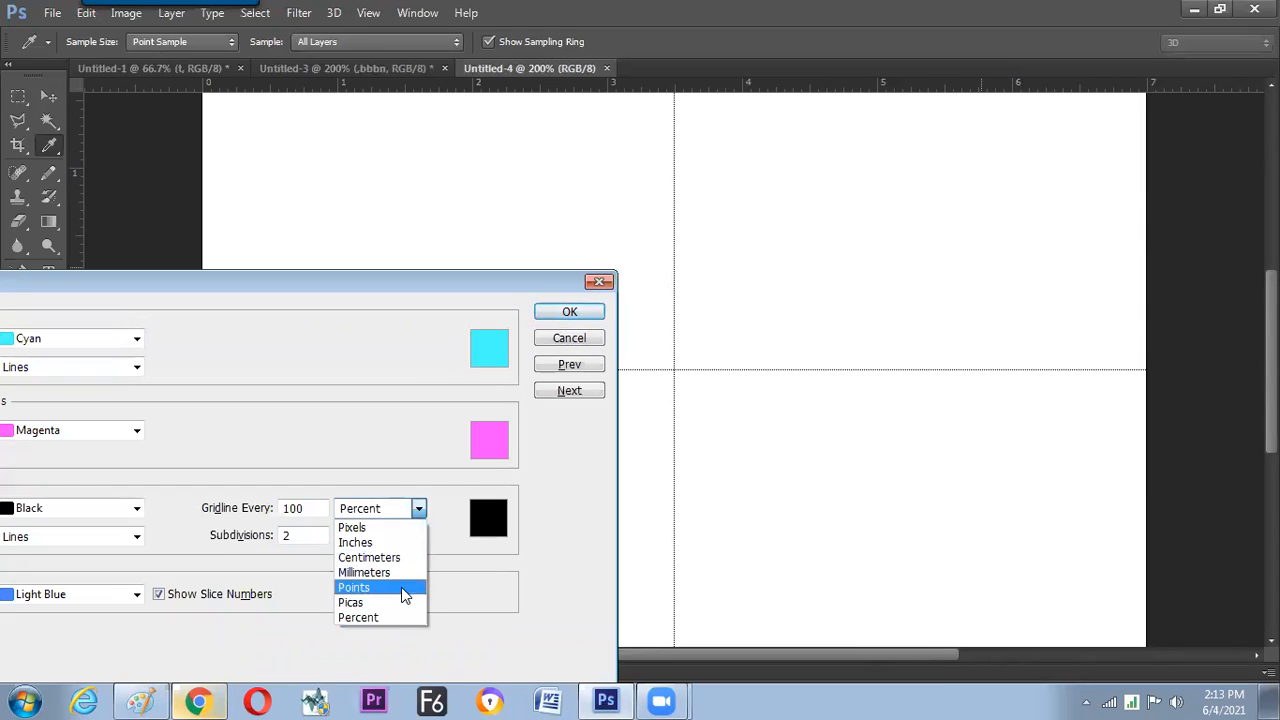
click(390, 615)
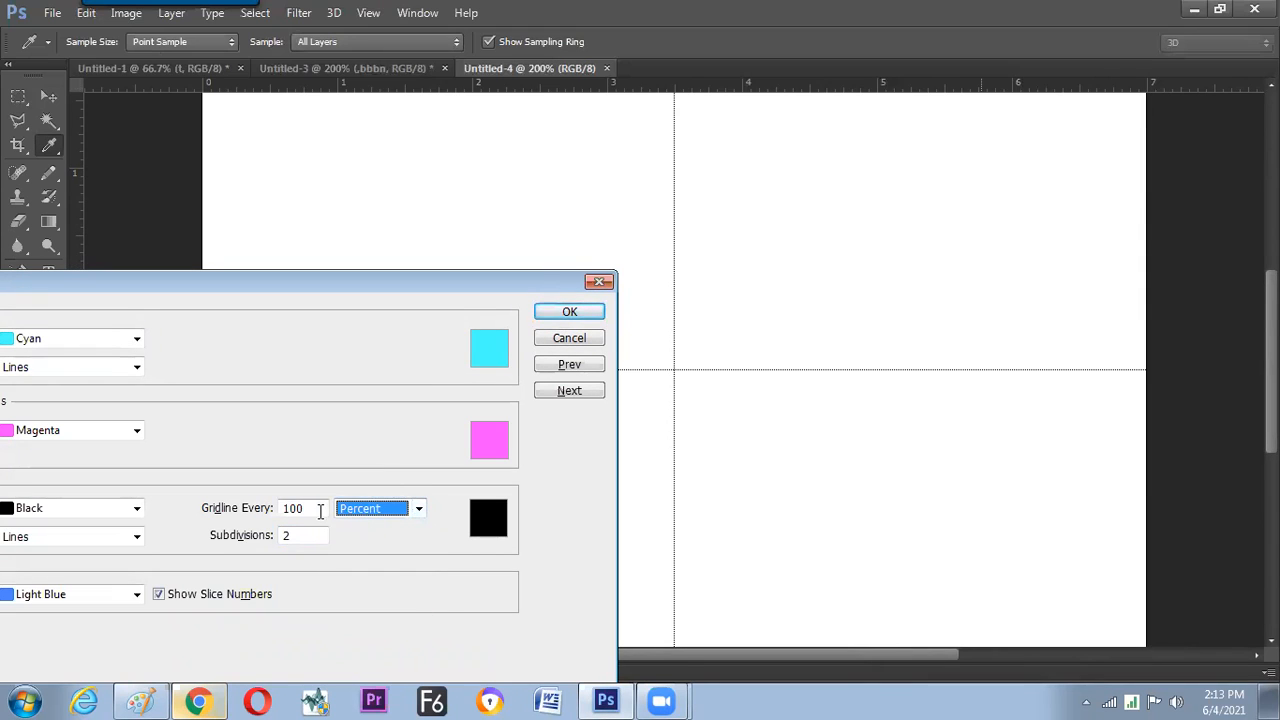
drag(305, 534, 240, 543)
text(3)
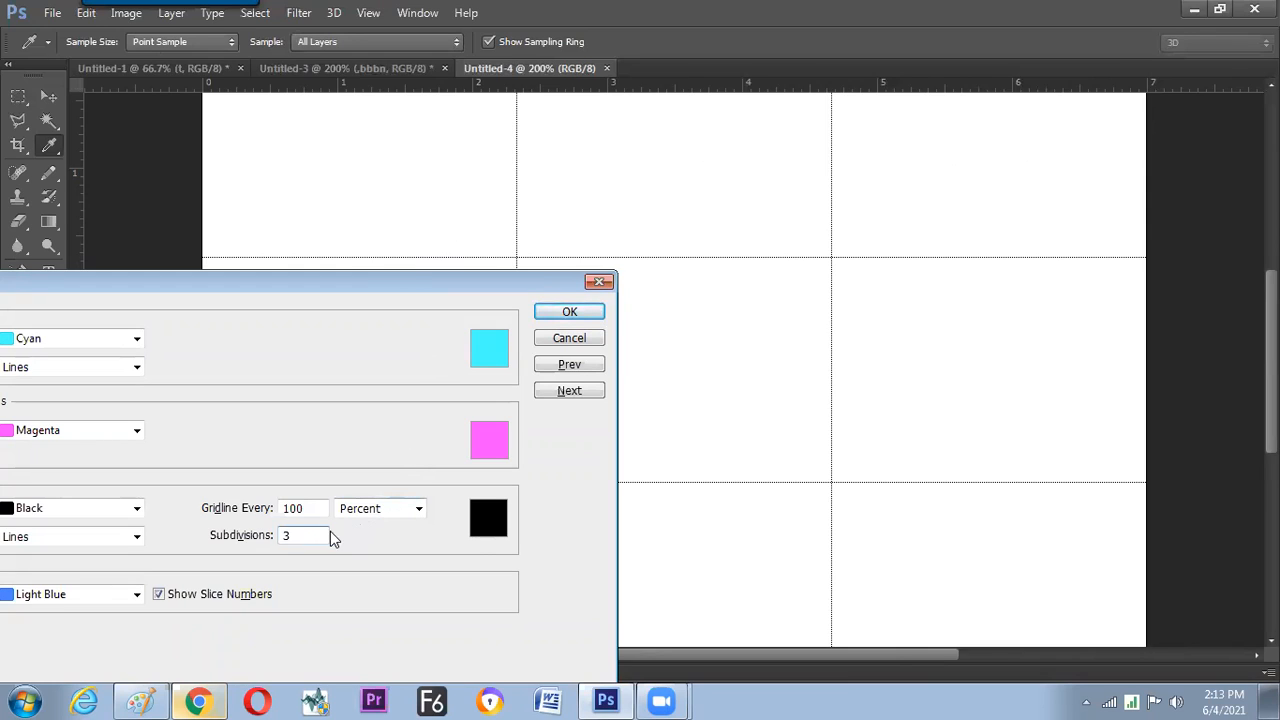
- Shift the Preferences dialog aside and change the gridline spacing unit to Pixels
drag(296, 540, 236, 541)
drag(320, 508, 214, 514)
drag(373, 283, 441, 278)
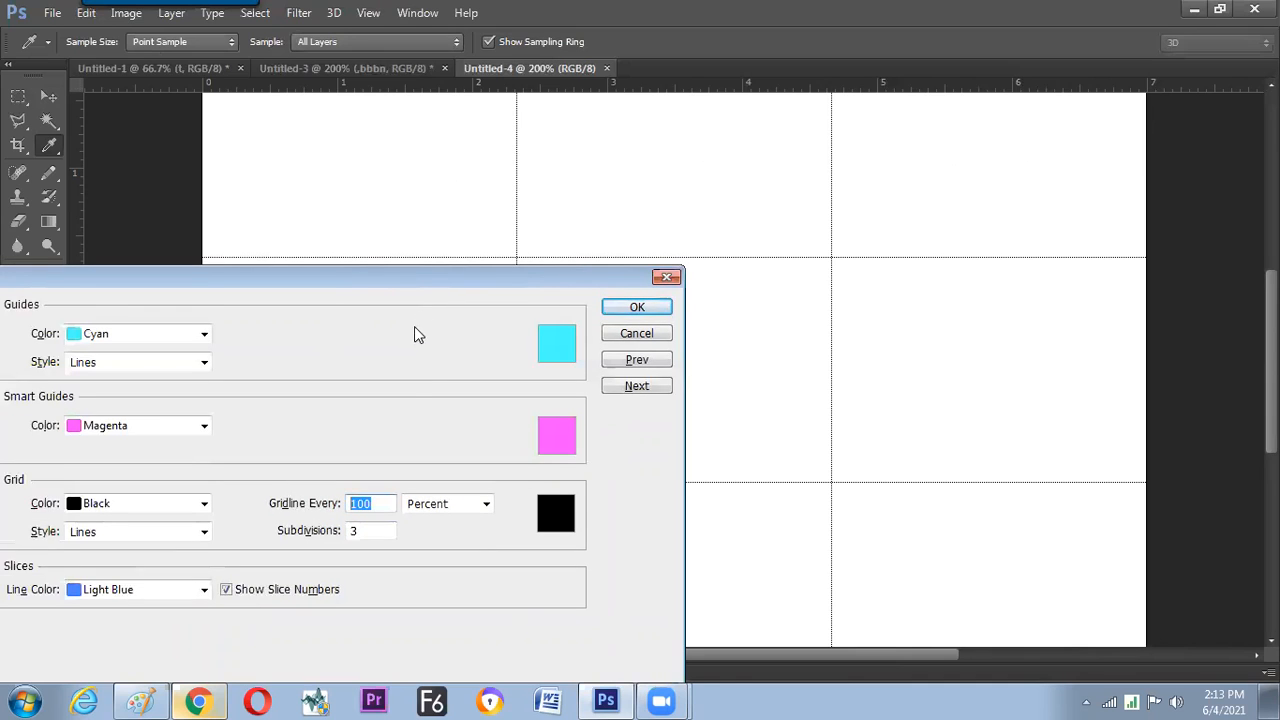
click(430, 508)
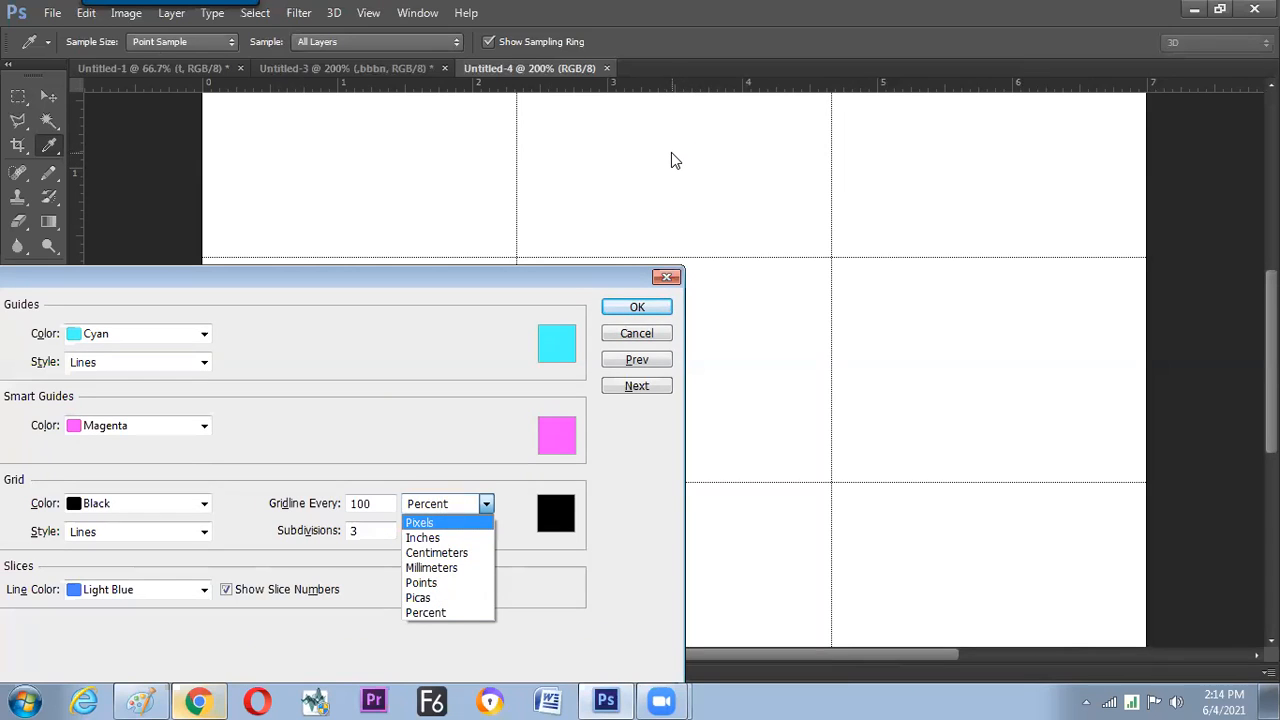
click(389, 533)
click(428, 508)
click(427, 522)
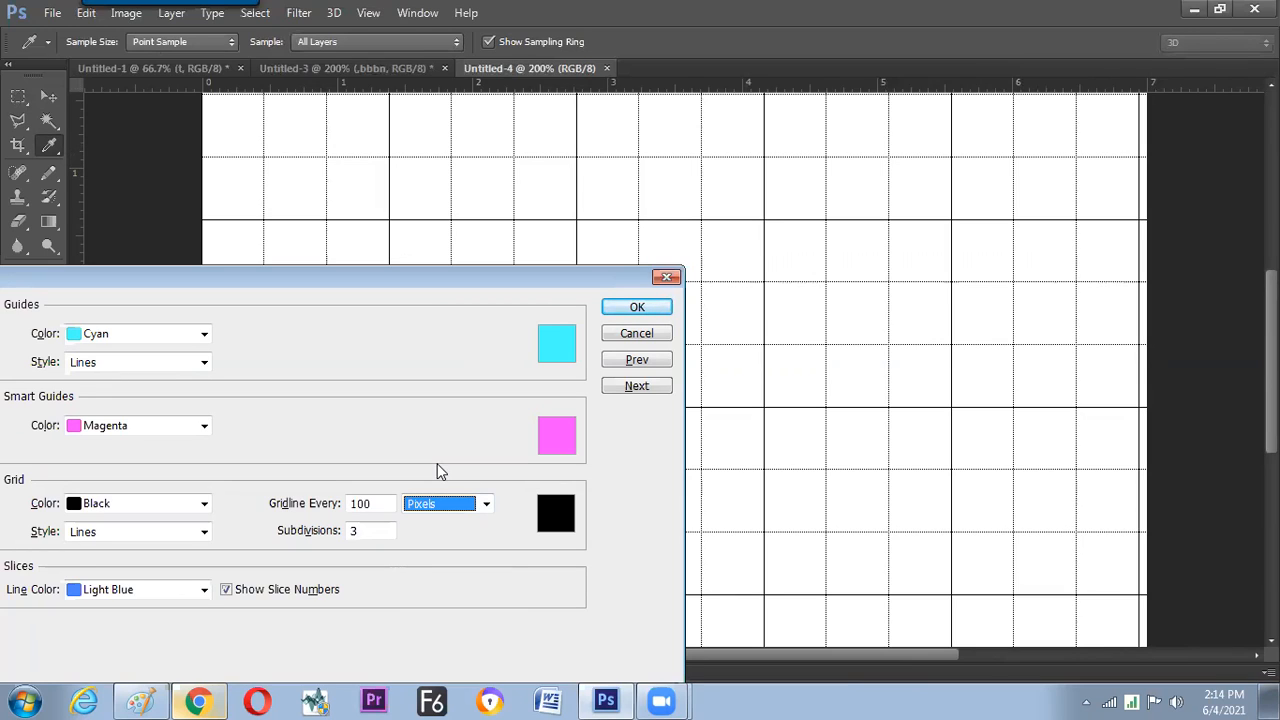
- Try 1 grid subdivision, and set the gridline spacing to 50 pixels with 3 subdivisions
double_click(365, 531)
text(1)
double_click(385, 505)
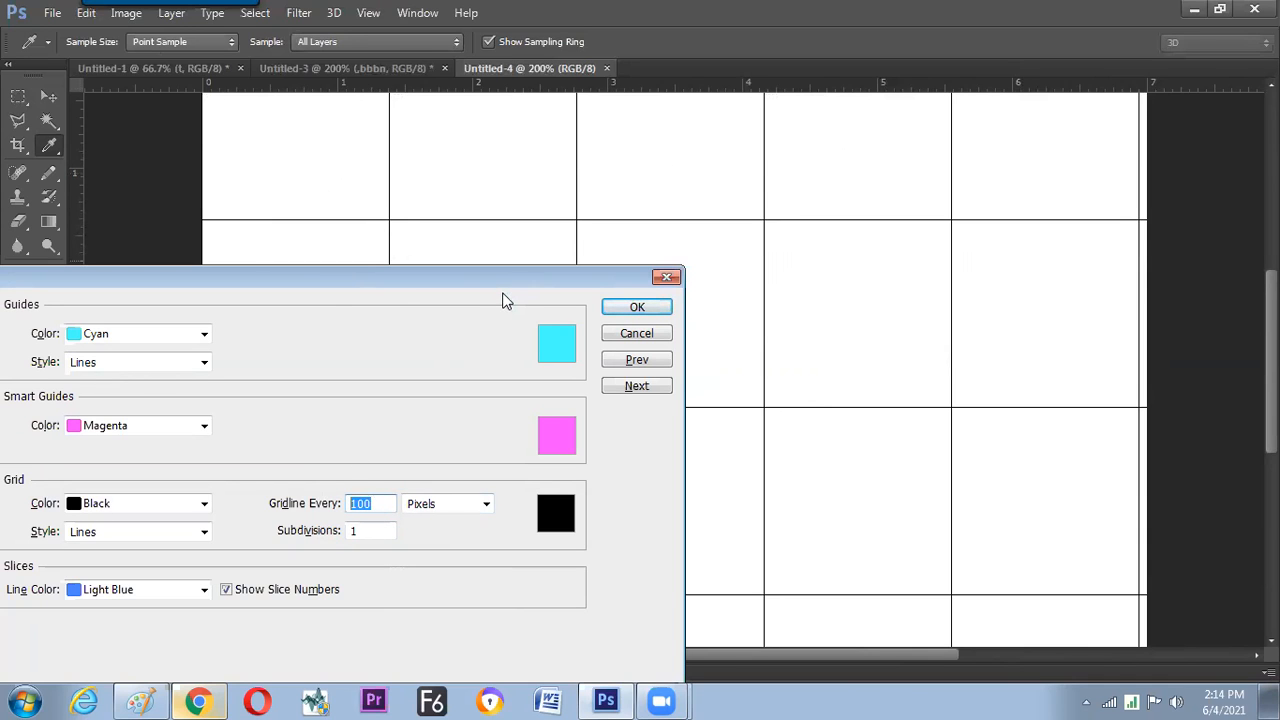
text(50)
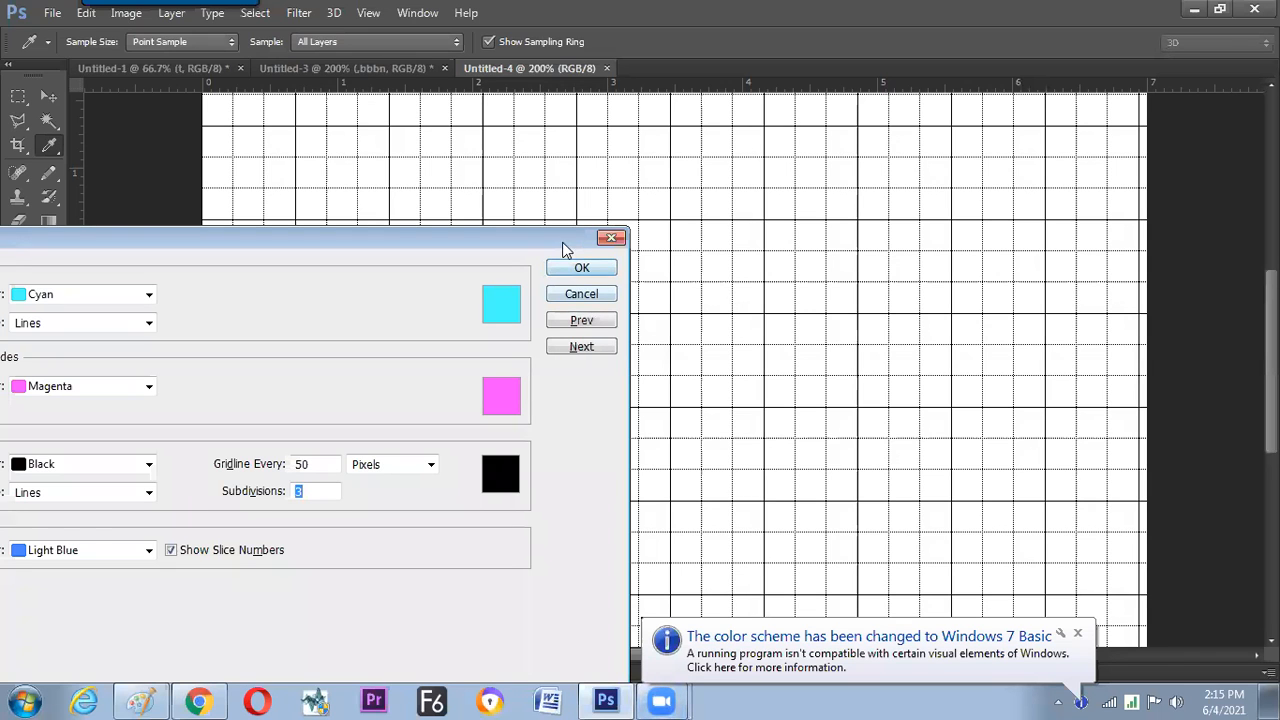
- Move the Preferences dialog off the upper part of the grid to inspect it, and apply the grid settings
drag(543, 240, 713, 180)
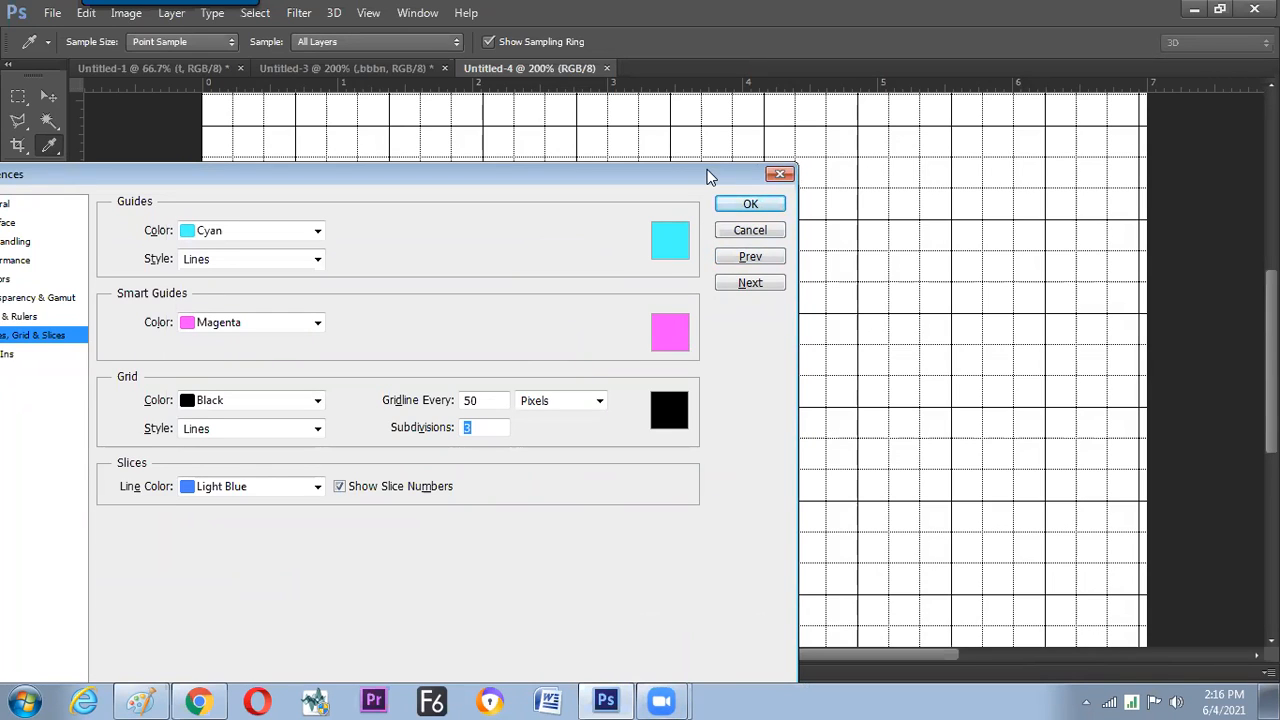
drag(710, 176, 799, 254)
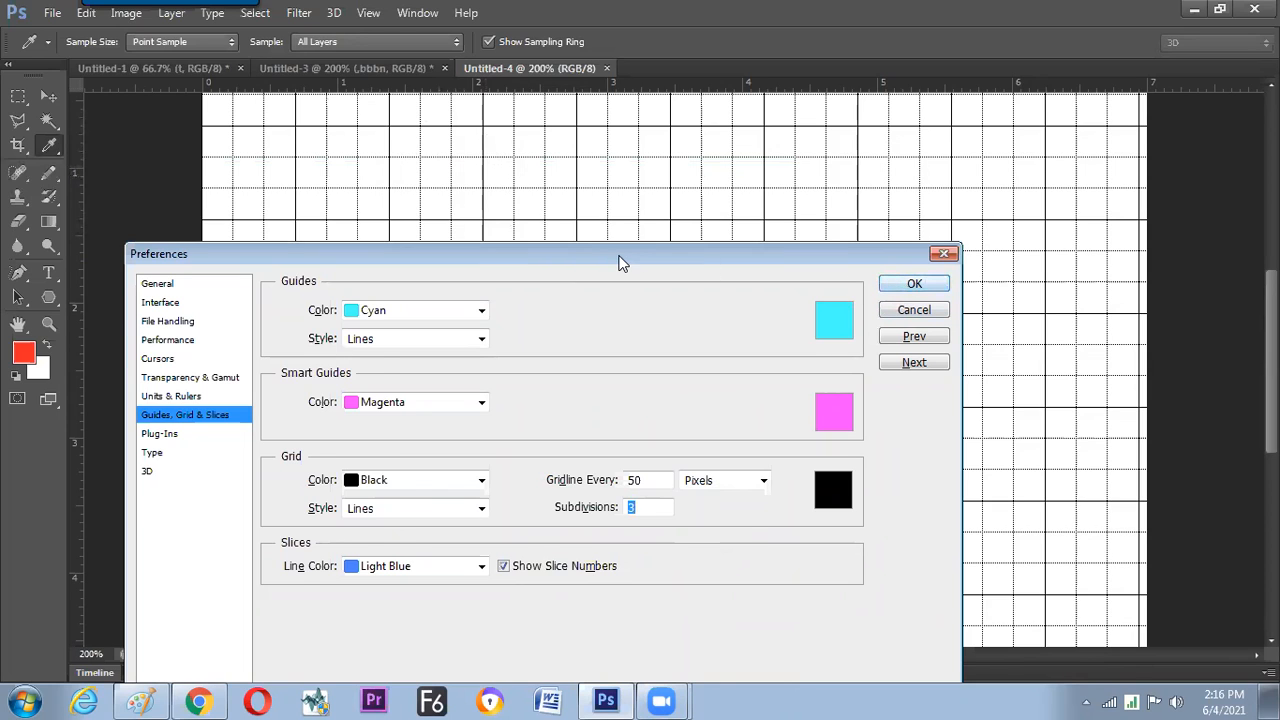
drag(620, 263, 660, 324)
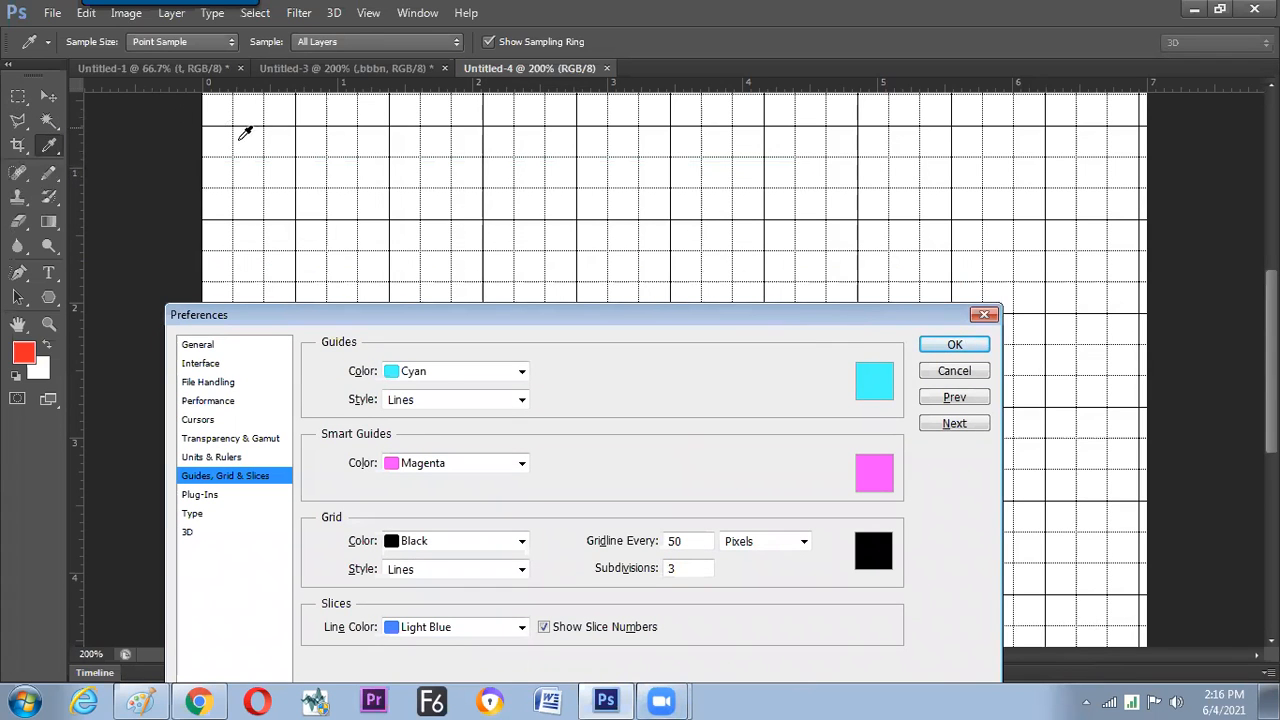
click(240, 140)
click(950, 346)
- Set the Rectangular Marquee style to Normal and select a rectangle one gridline cell wide and one subdivision high
key(m)
drag(389, 126, 459, 152)
key(ctrl+d)
click(418, 42)
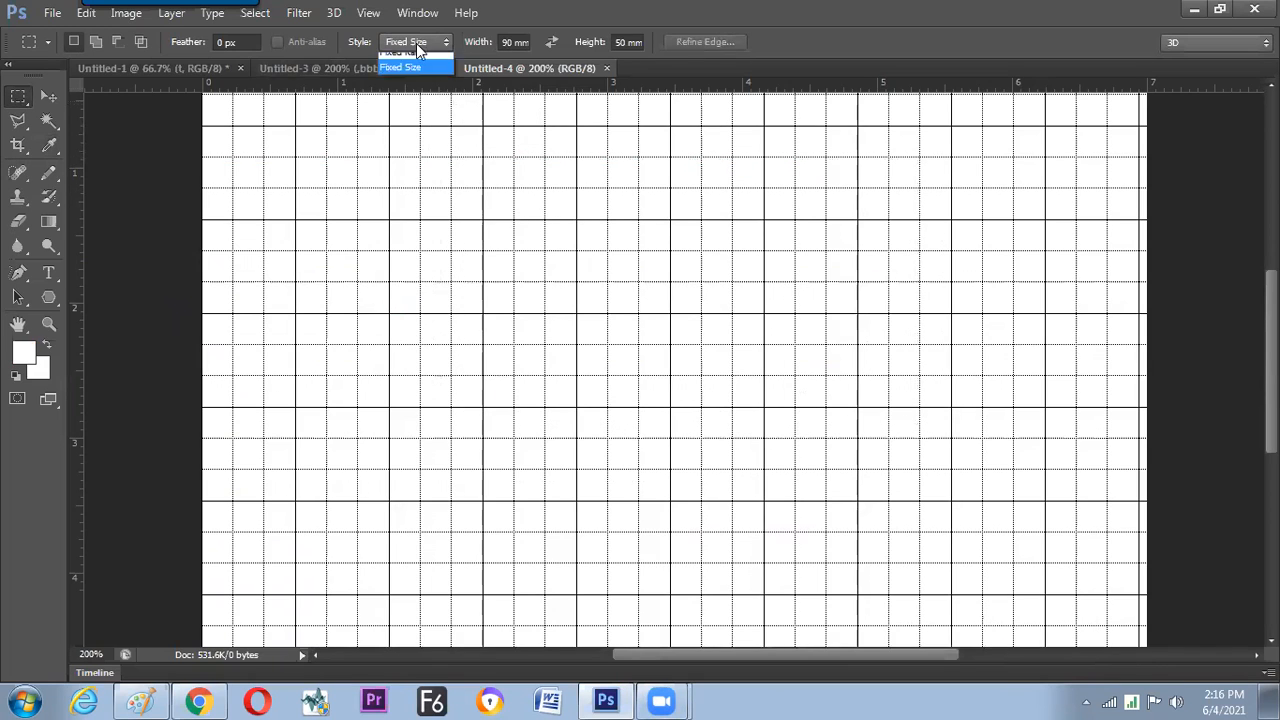
click(410, 74)
drag(386, 126, 483, 157)
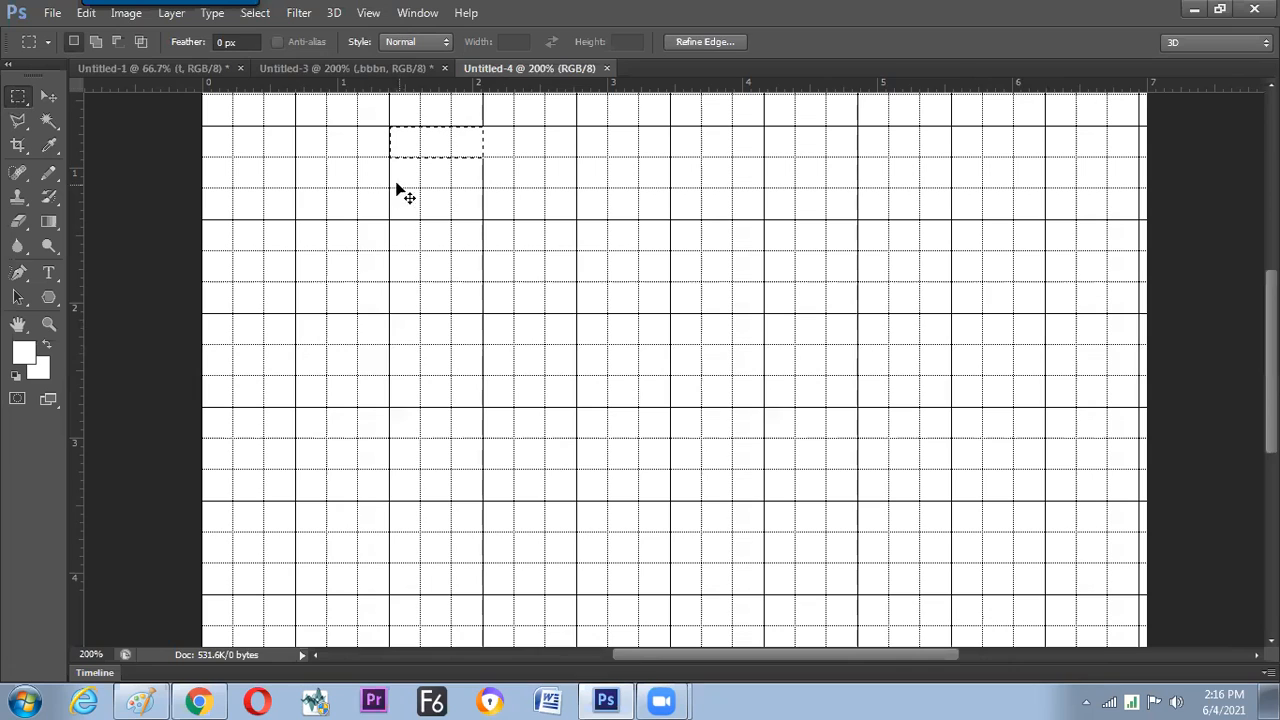
- Set the grid subdivisions to 6 in the Guides, Grid & Slices preferences and apply the change
key(i)
key(ctrl+k)
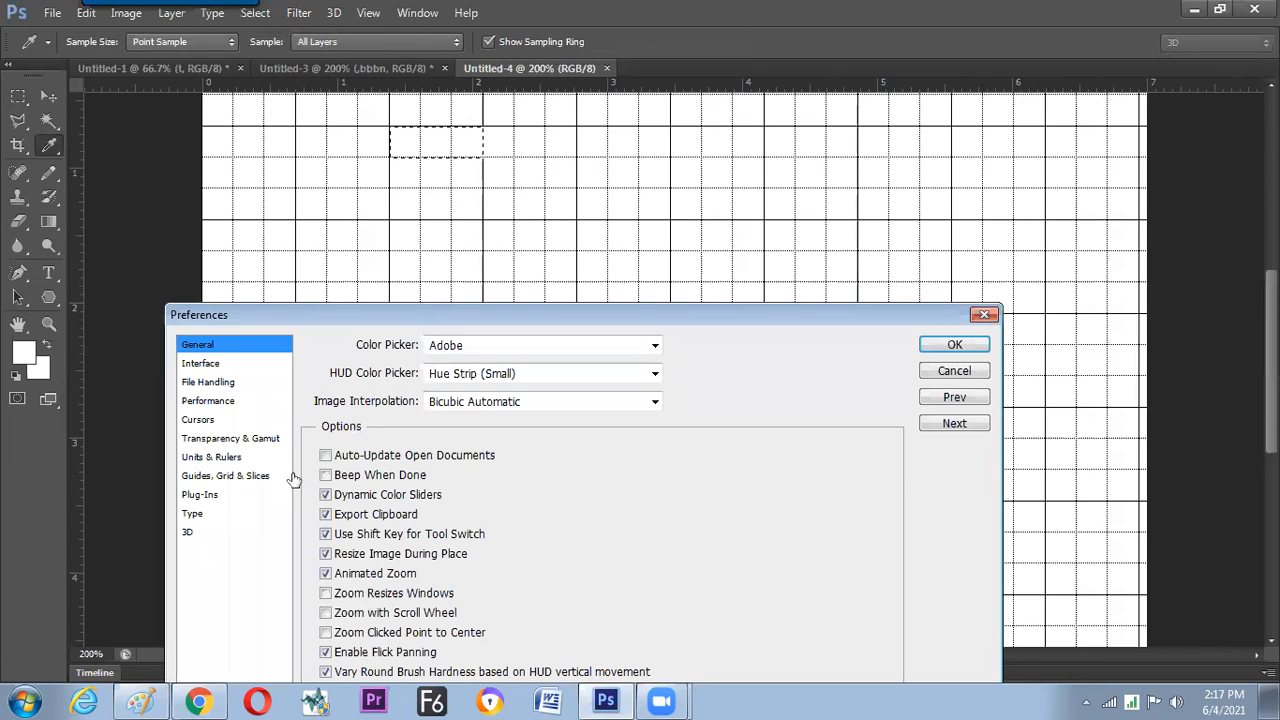
click(238, 476)
double_click(686, 568)
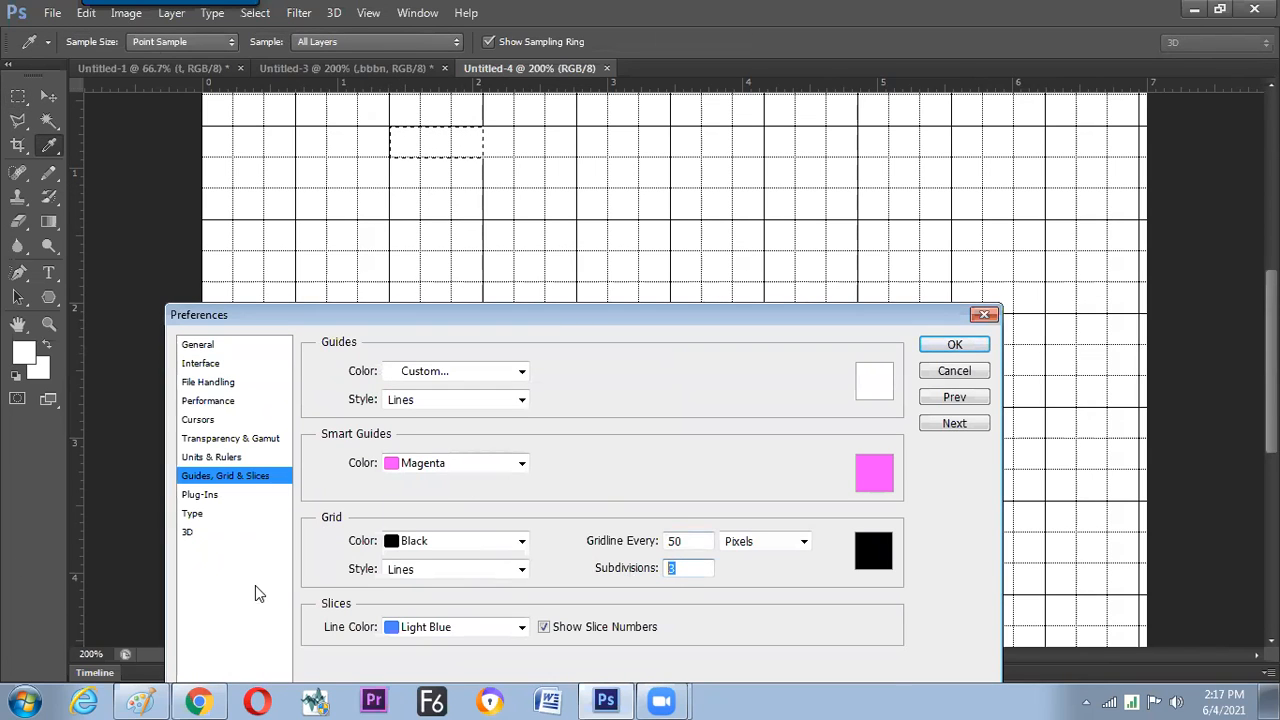
text(6)
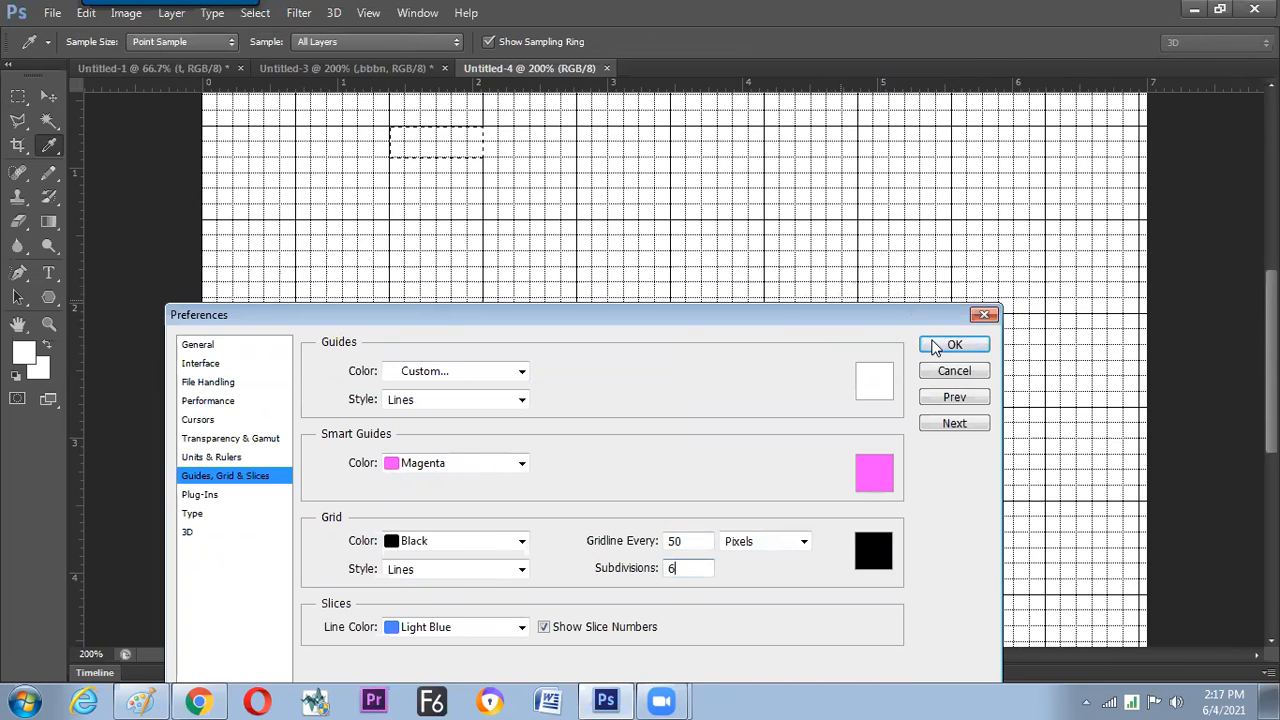
click(950, 345)
- Add four matching marquee rectangles below the first one, each separated by a one-subdivision gap
key(m)
drag(390, 163, 474, 196)
key(ctrl+z)
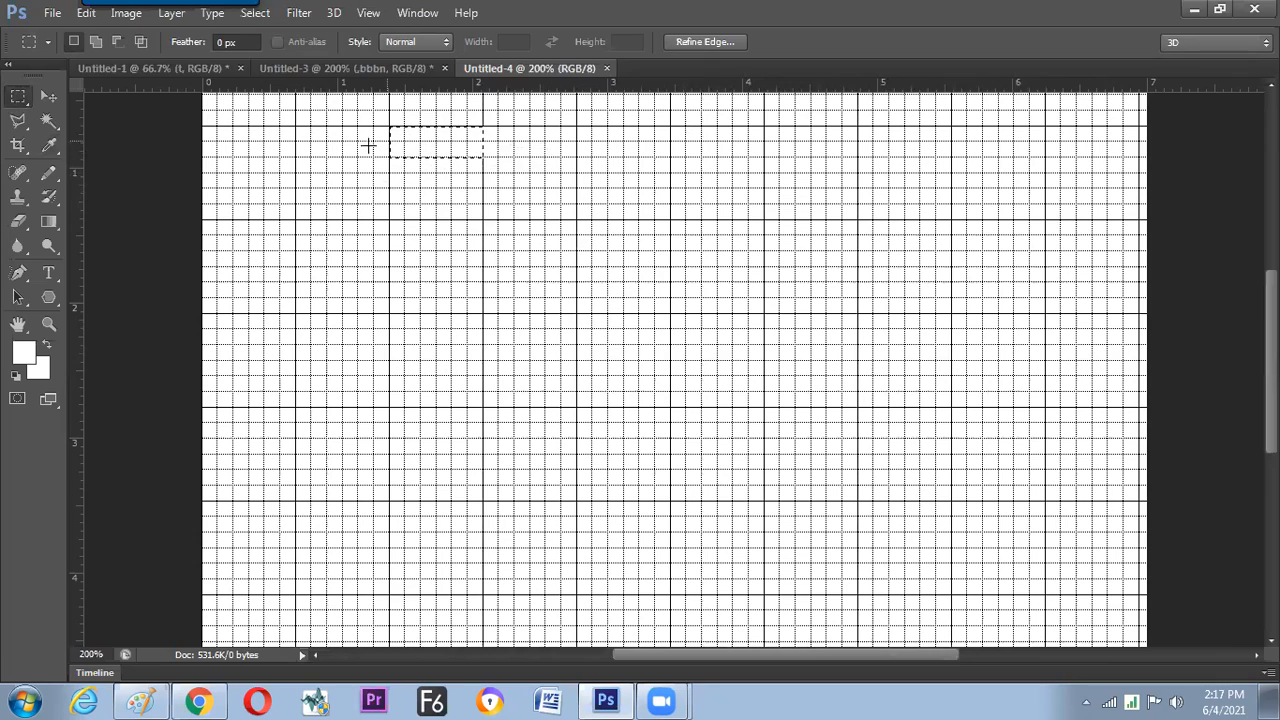
click(97, 41)
drag(389, 173, 483, 251)
drag(390, 267, 483, 298)
drag(390, 314, 483, 345)
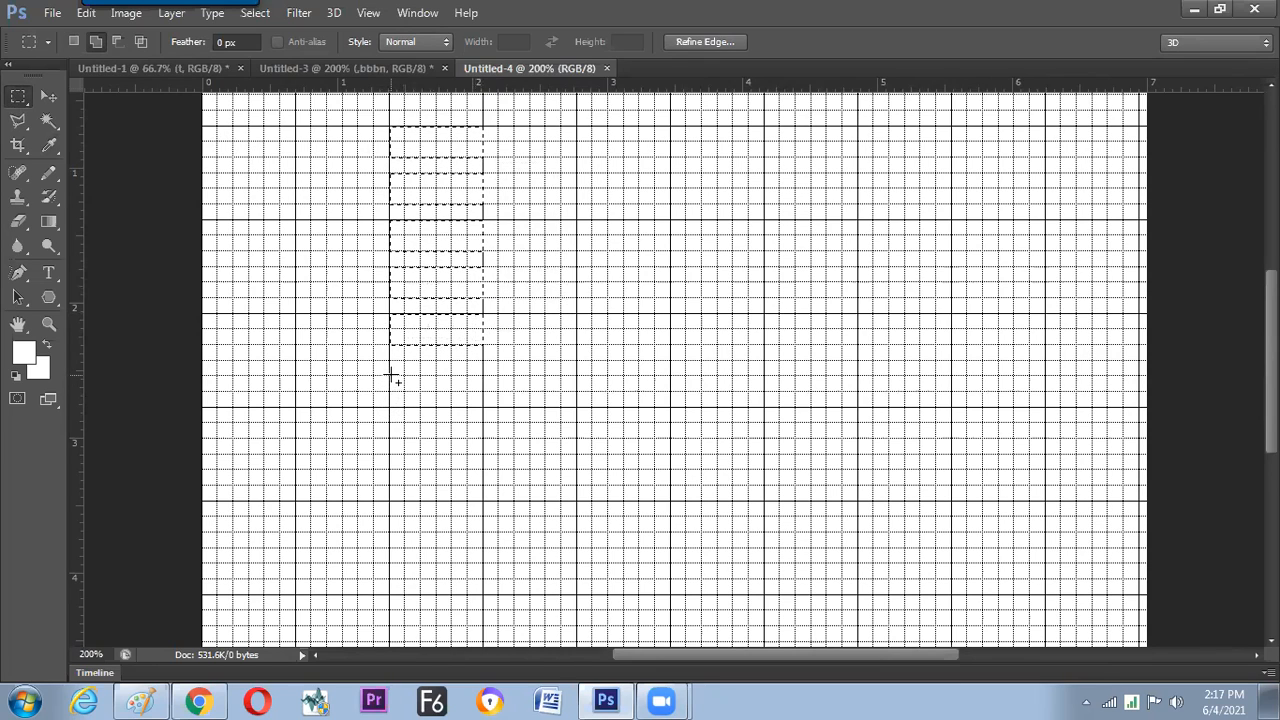
- Hide the grid to view the five selections alone, and show it again
key(ctrl+apostrophe)
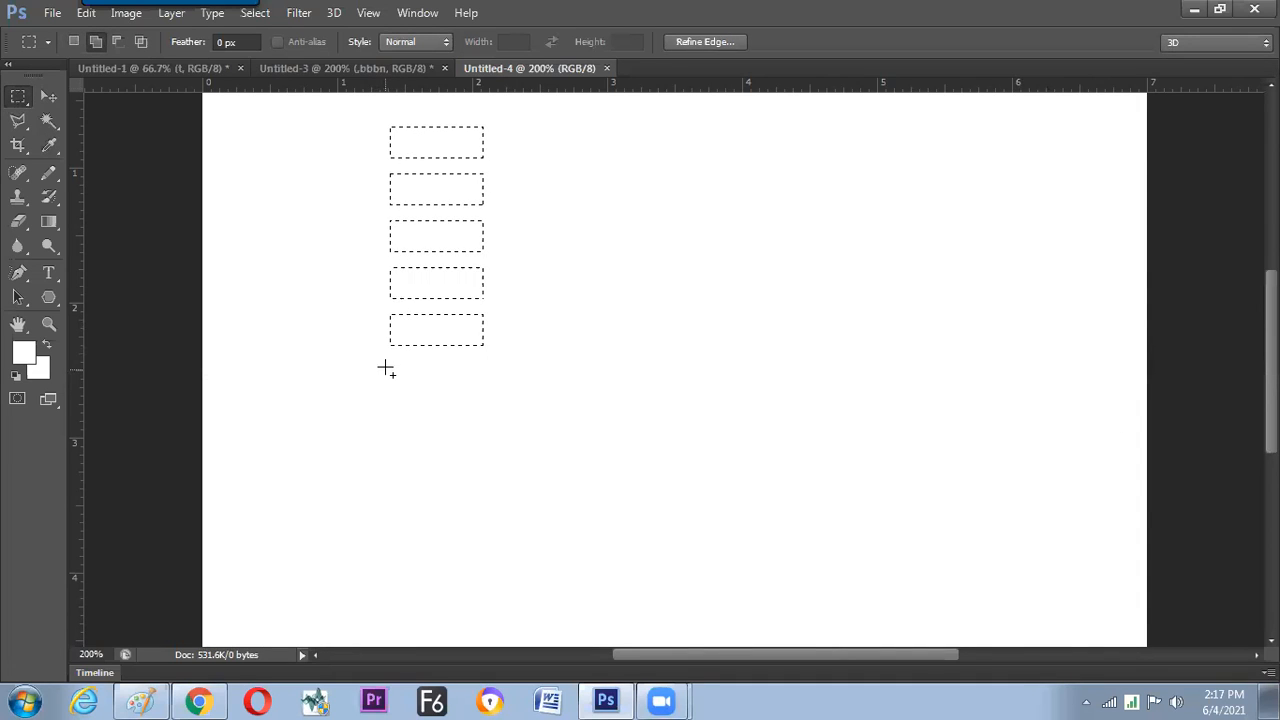
click(368, 13)
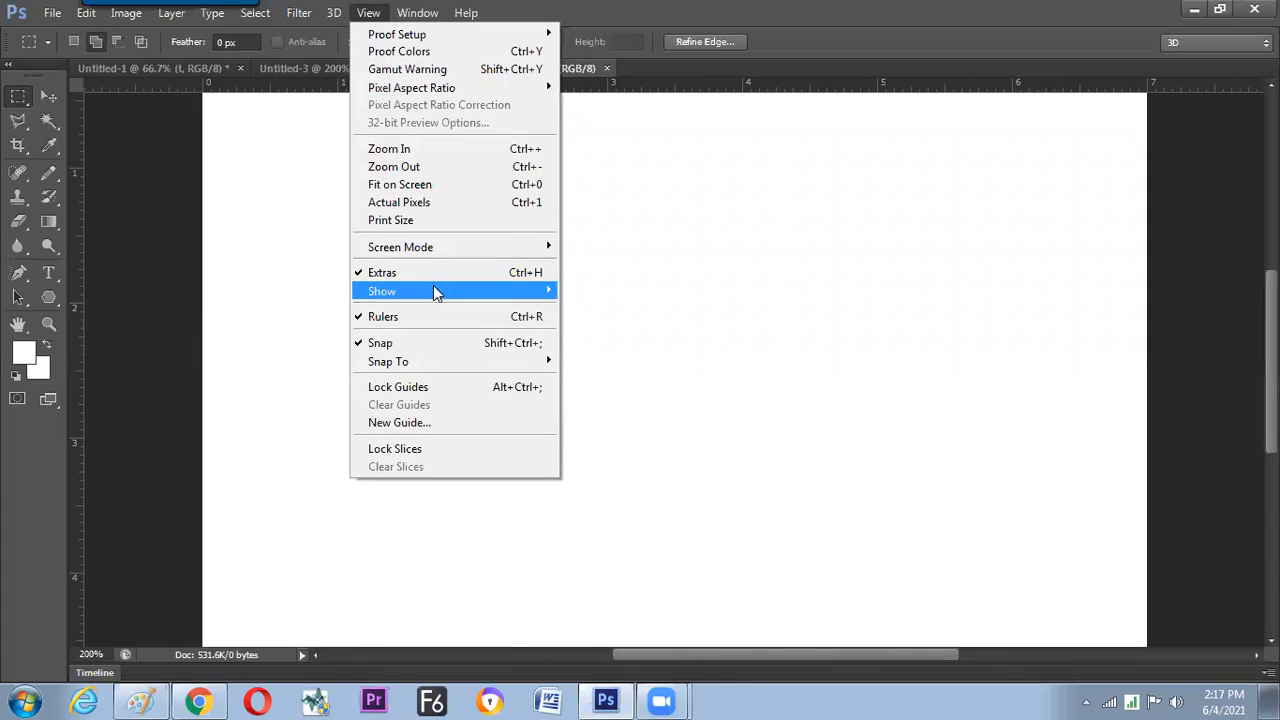
mouse_move(431, 290)
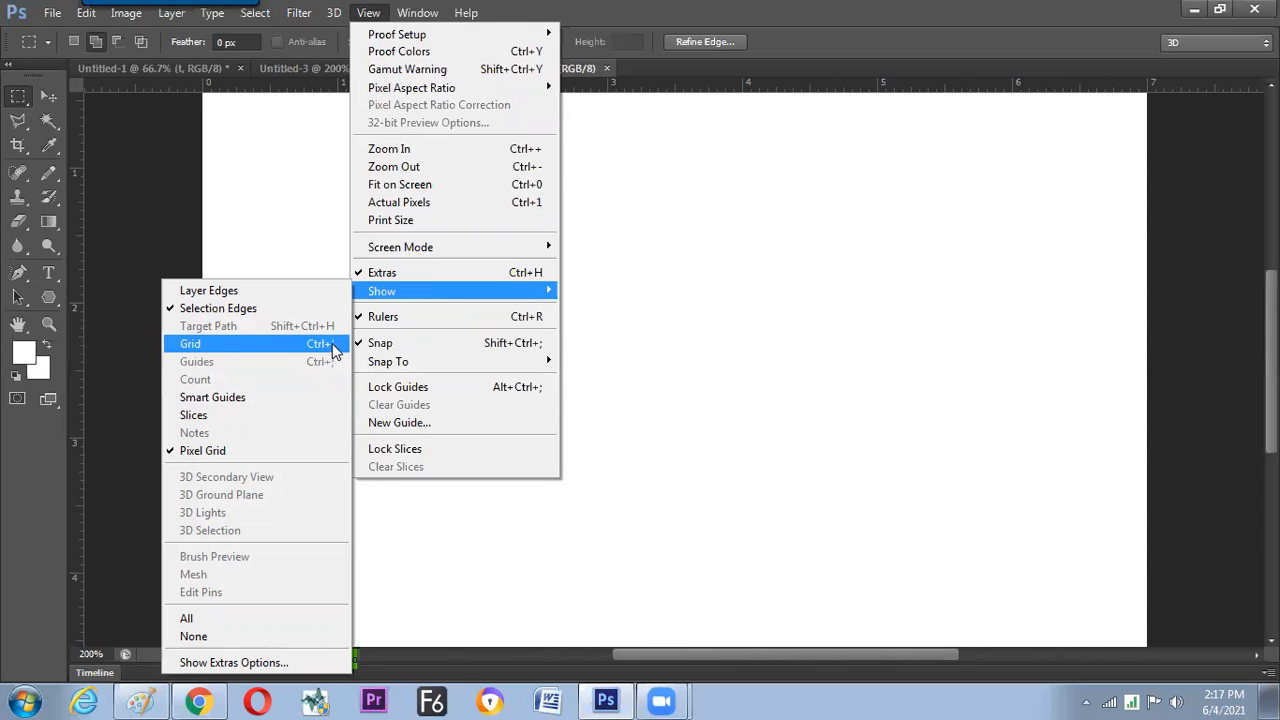
click(333, 346)
click(257, 363)
- Launch the Windows On-Screen Keyboard with osk to examine its key layout, and close it
key(super)
text(osk)
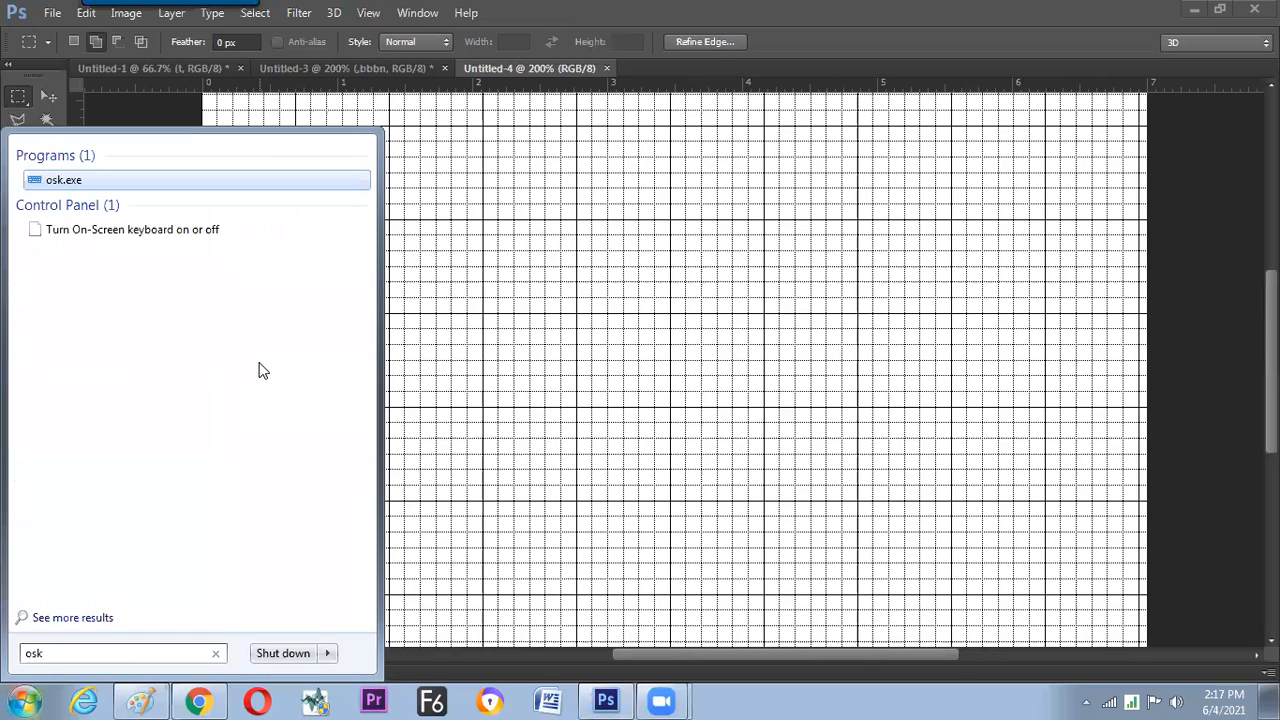
key(Return)
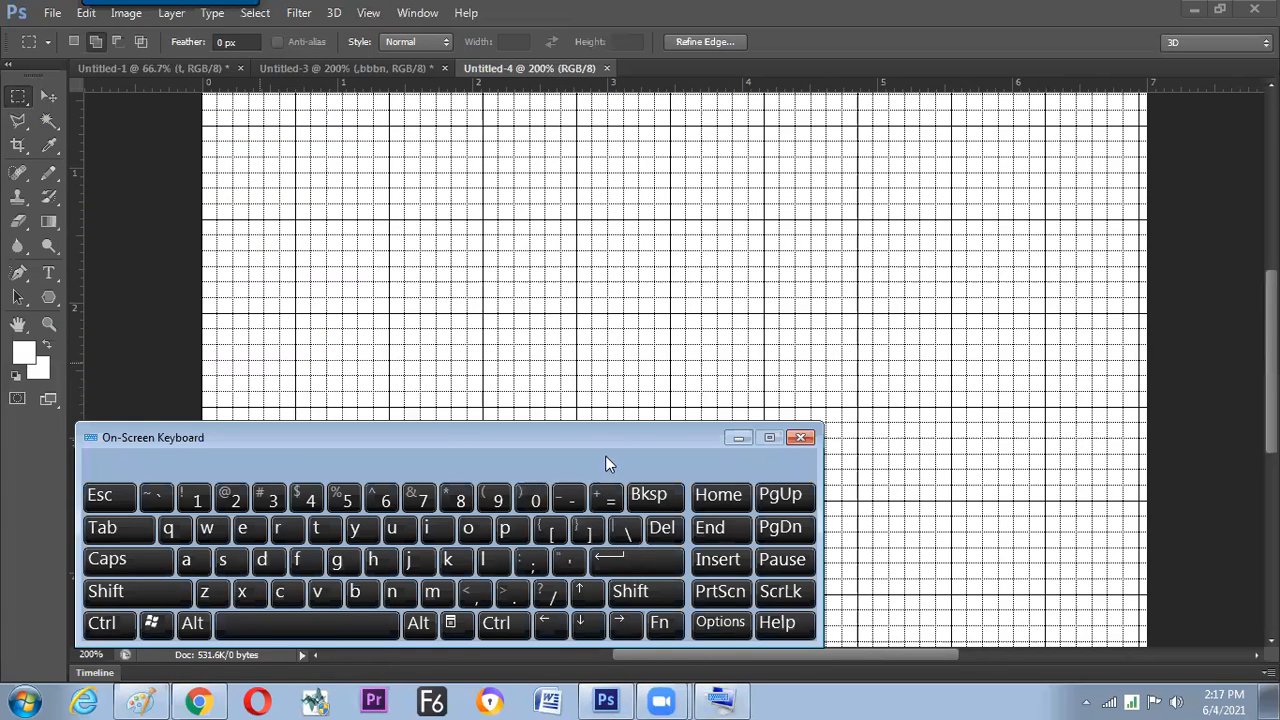
drag(615, 440, 521, 412)
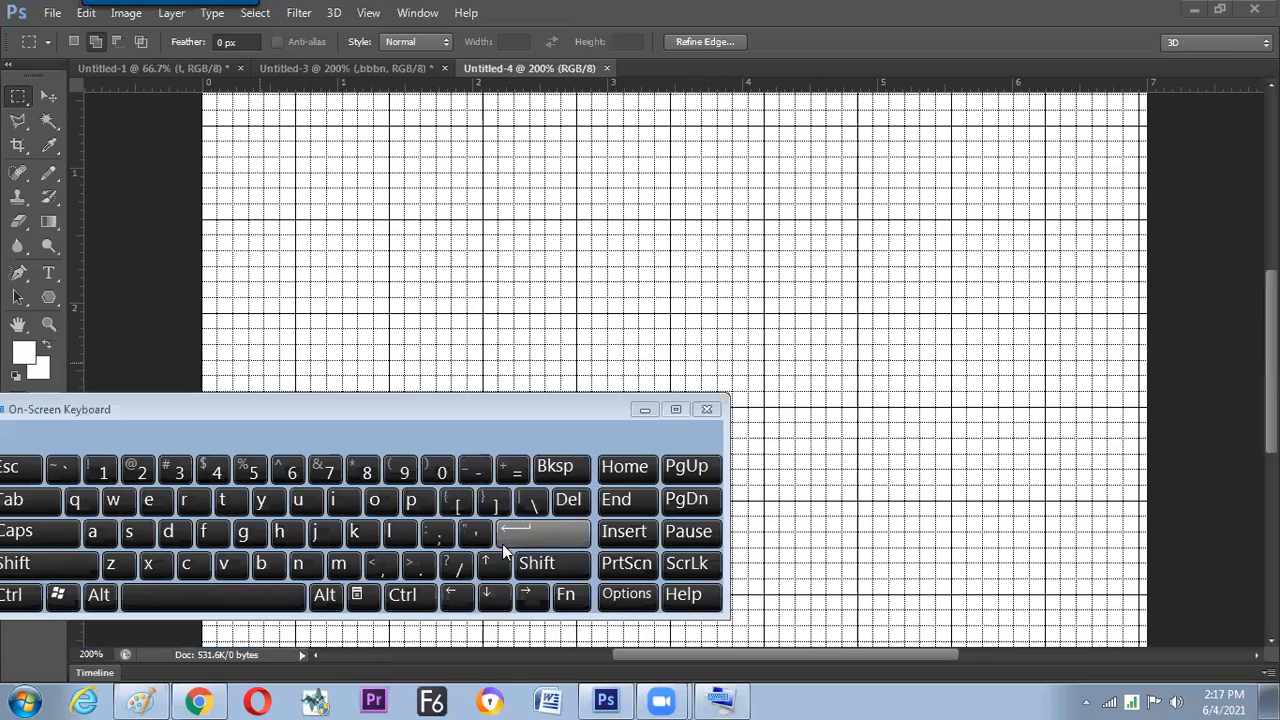
click(706, 410)
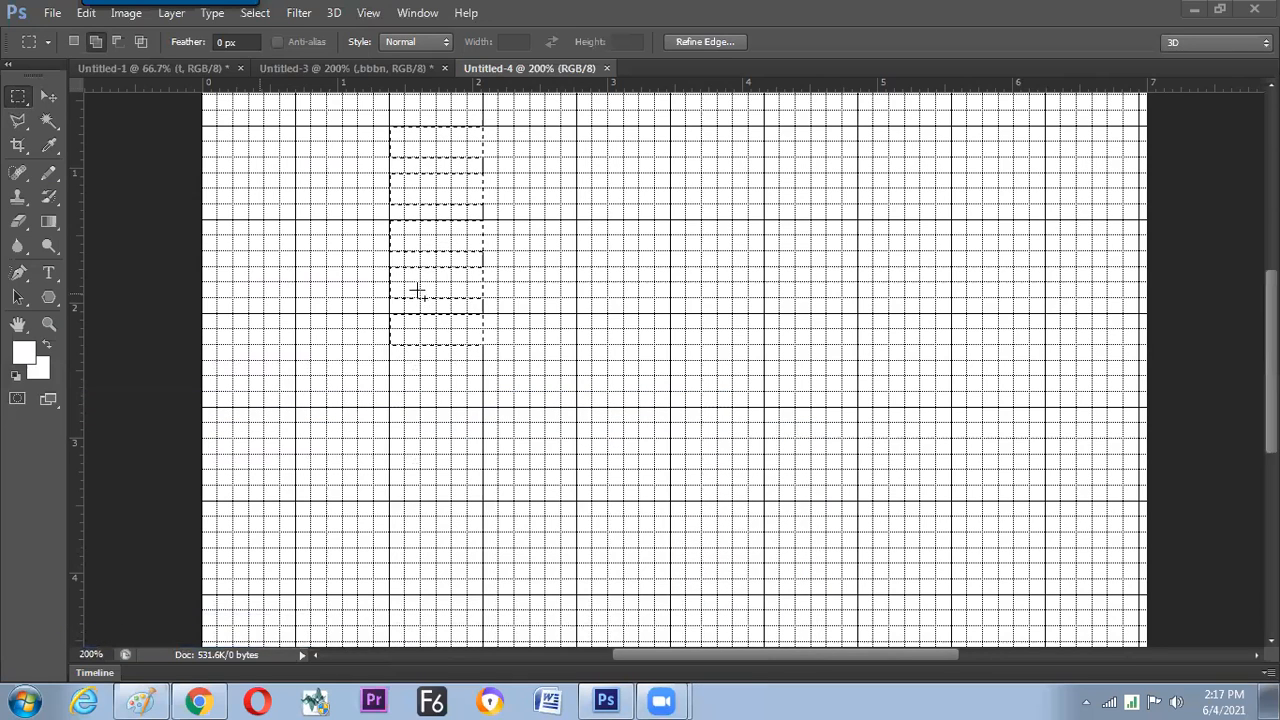
- Hide the grid and fill the five rectangular selections with black in Normal mode at 100% opacity
key(ctrl+apostrophe)
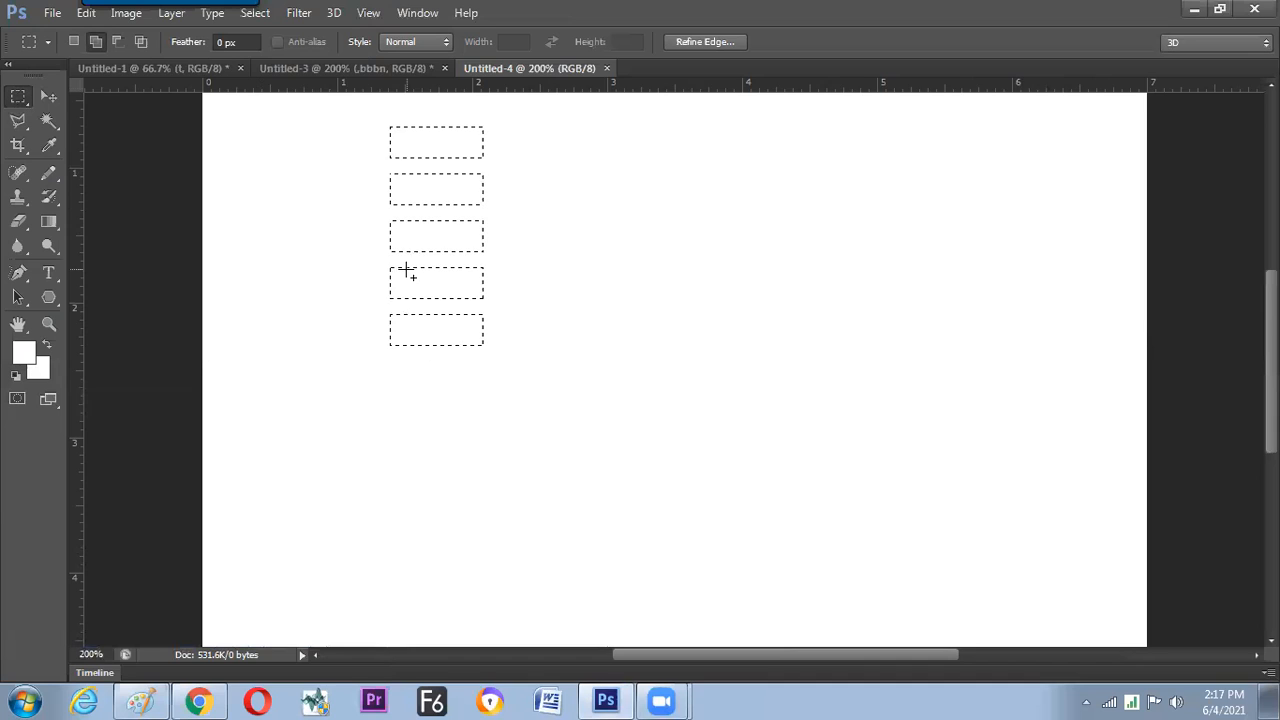
key(ctrl+plus)
drag(377, 320, 400, 488)
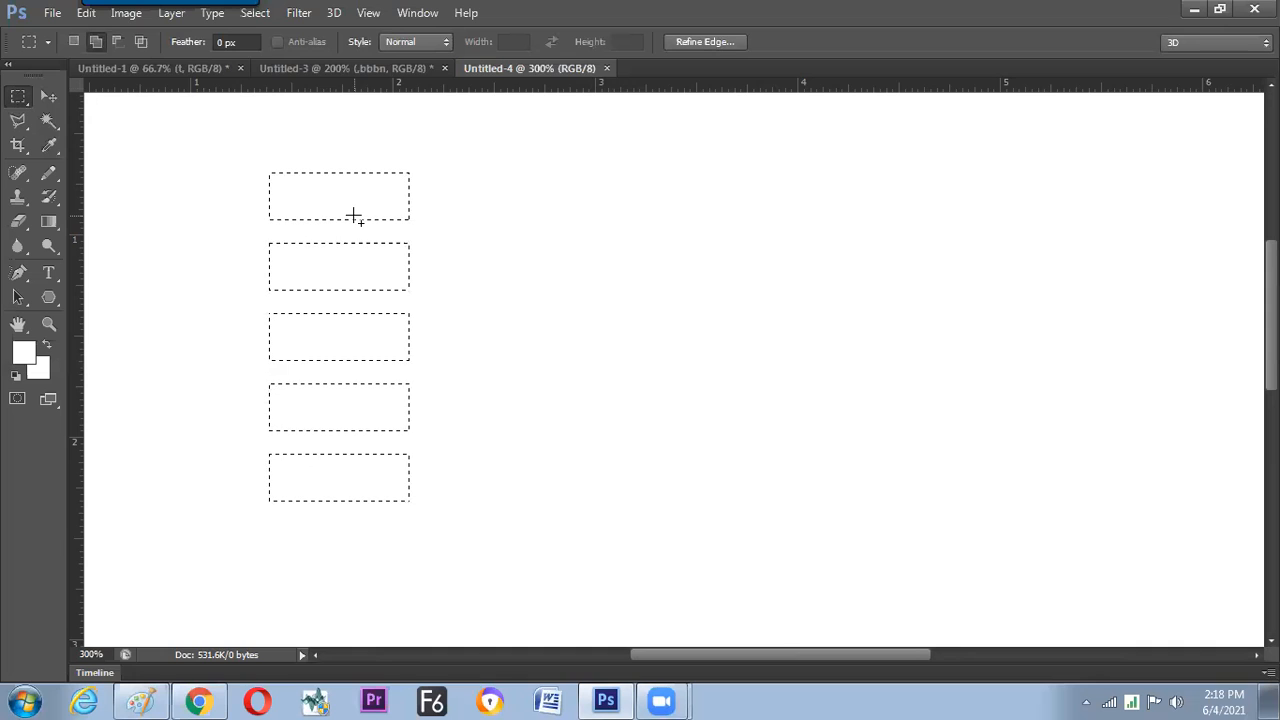
key(shift+F5)
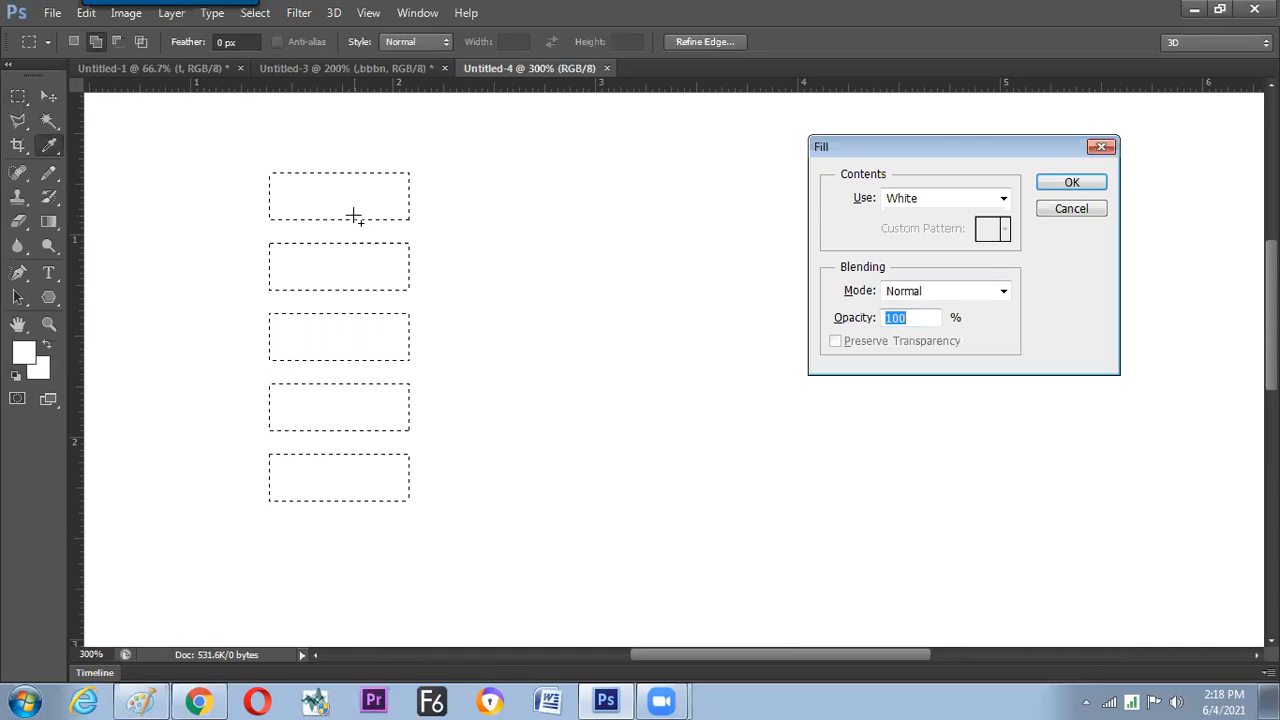
drag(875, 150, 687, 202)
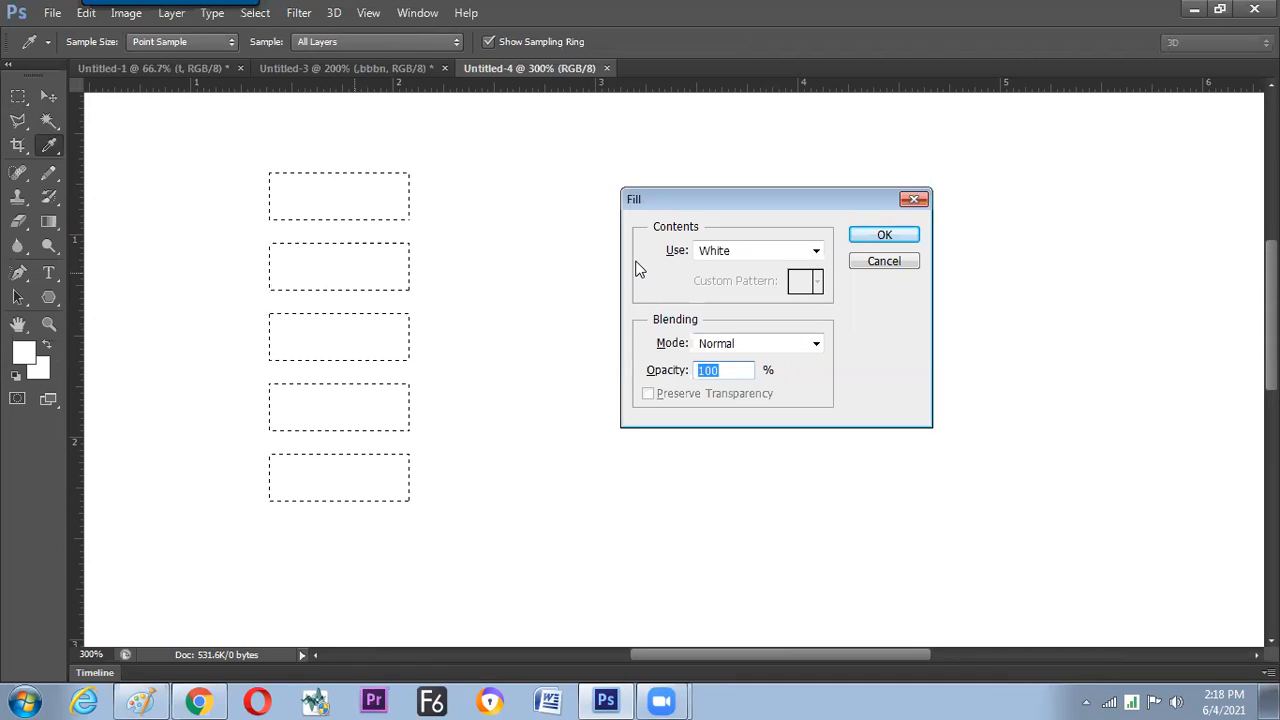
click(730, 252)
click(745, 387)
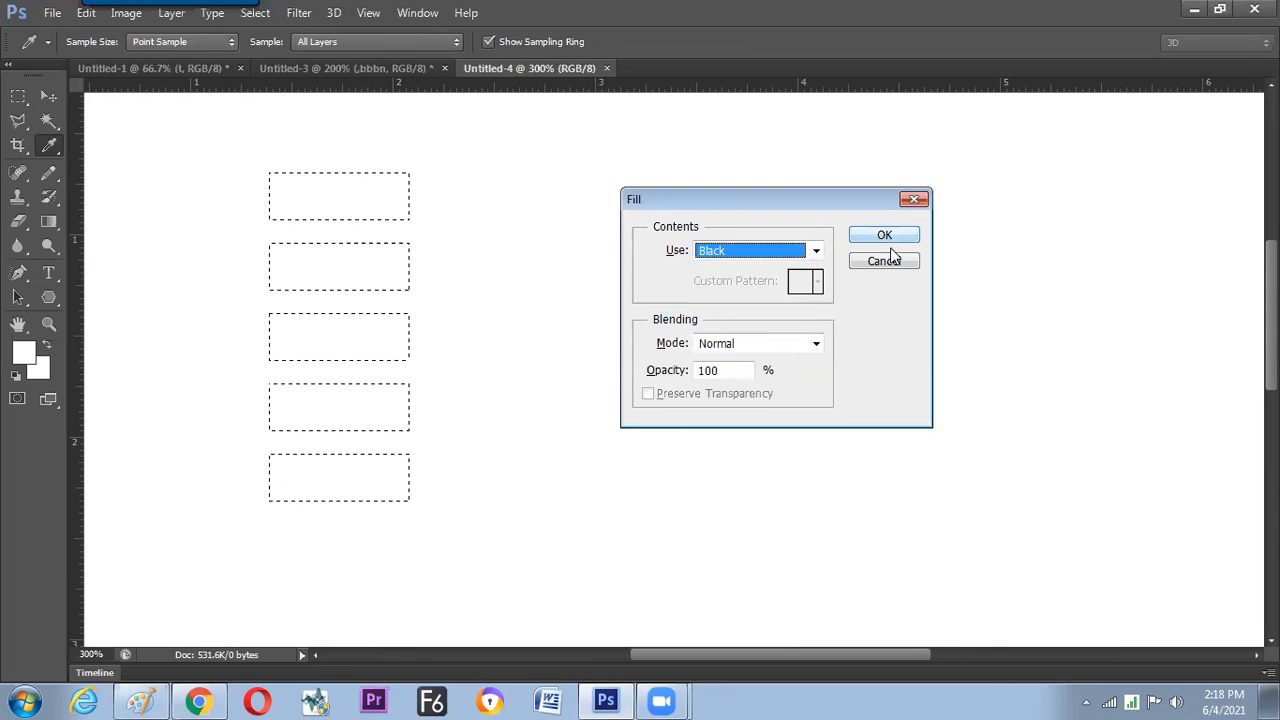
click(886, 237)
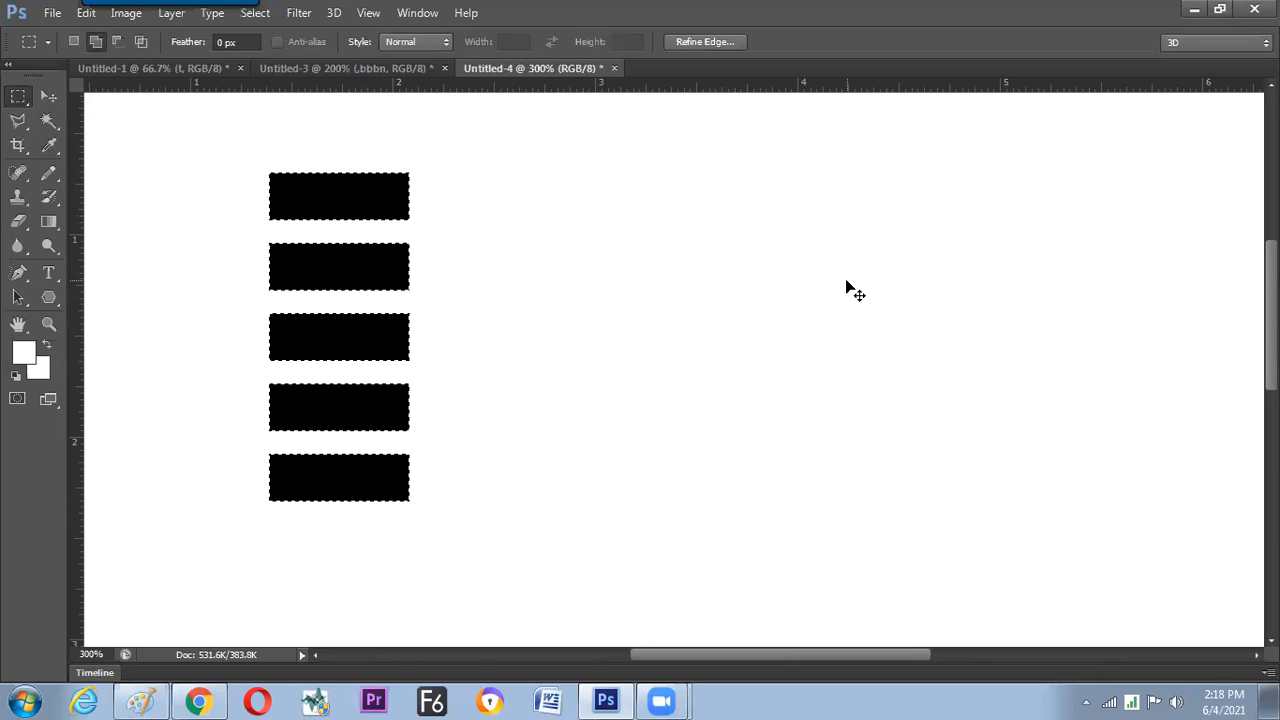
- Undo the black fill, and launch the Windows On-Screen Keyboard with osk to examine its keys before minimising it
key(ctrl+z)
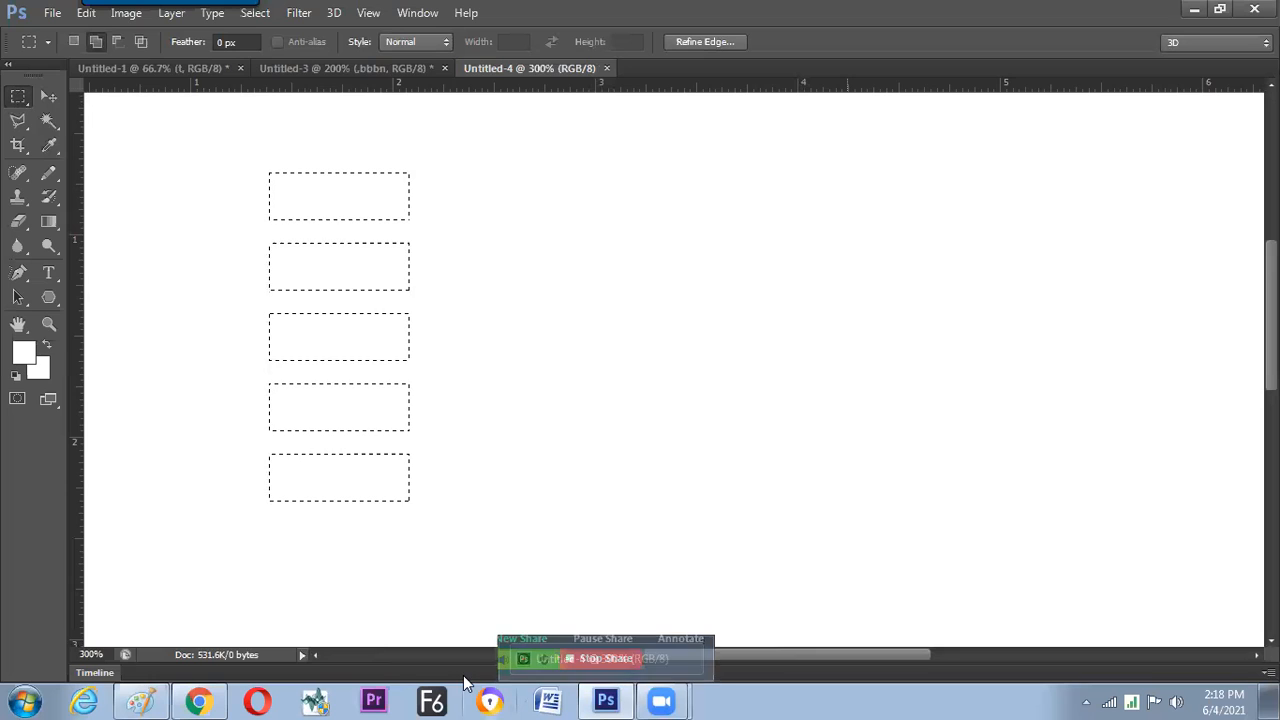
key(super)
text(osk)
key(Return)
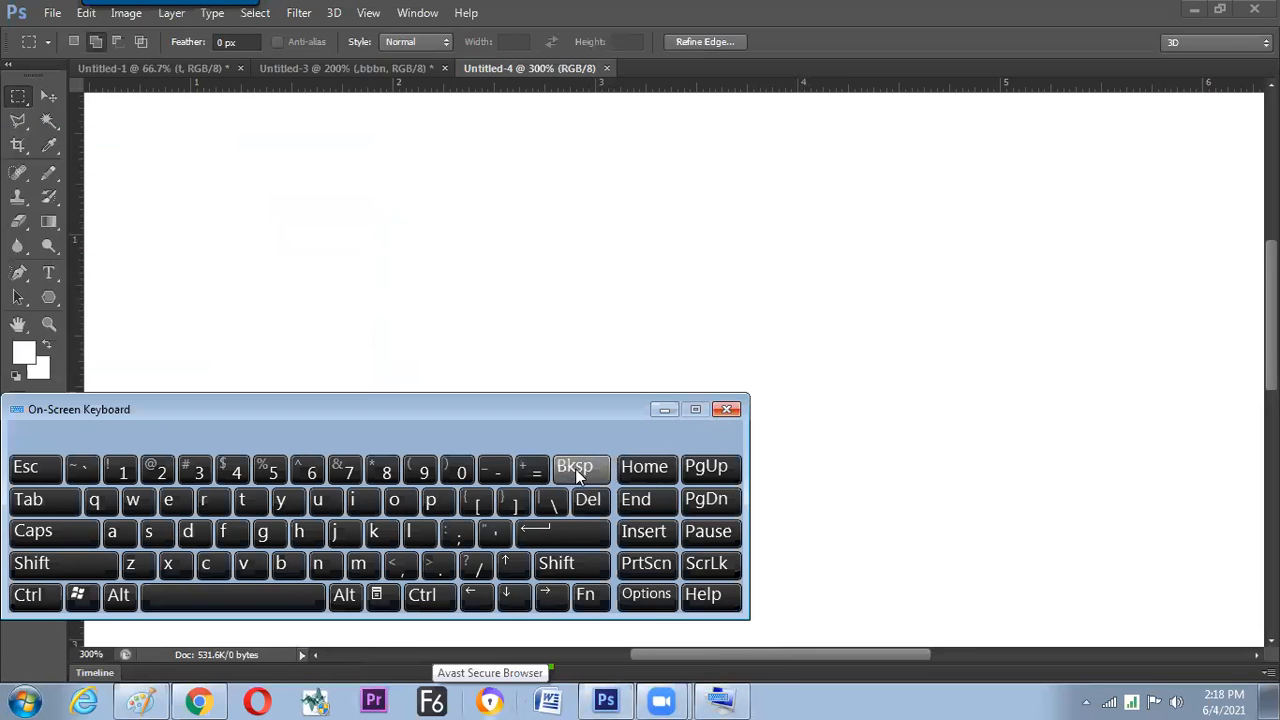
click(667, 409)
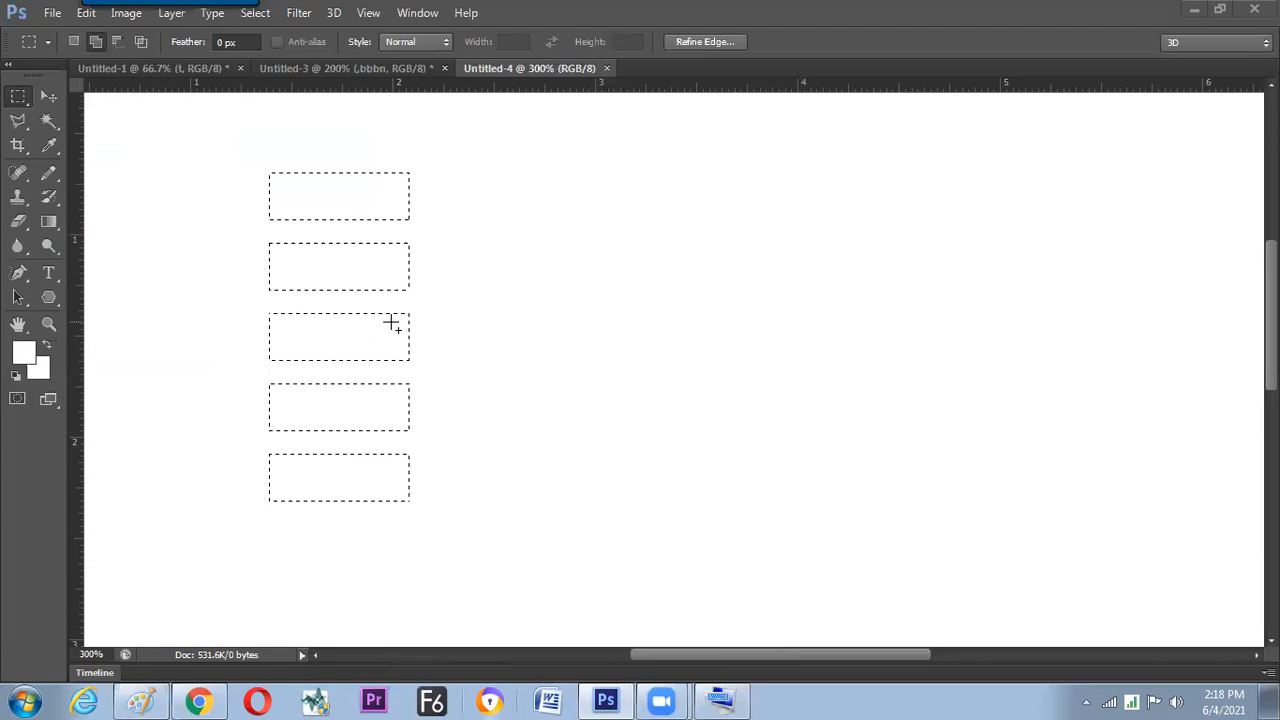
- Fill the five rectangular selections with black again and deselect them
key(shift+BackSpace)
key(Escape)
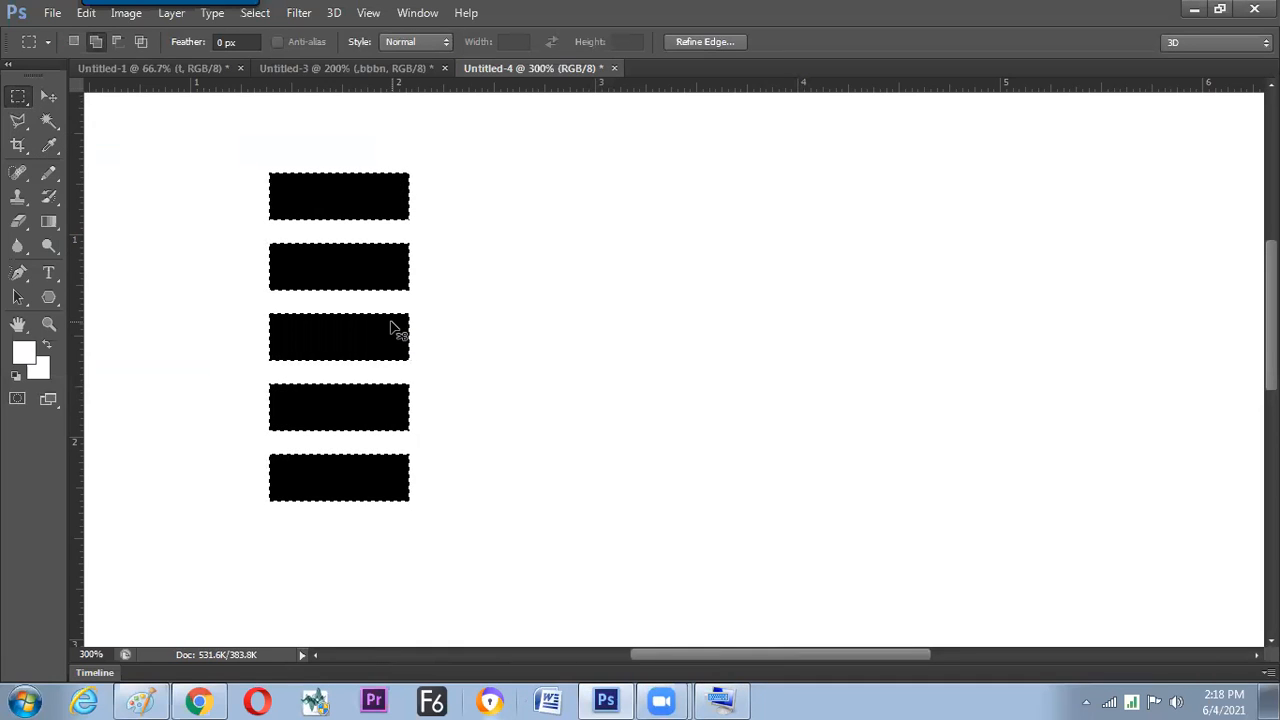
key(ctrl+d)
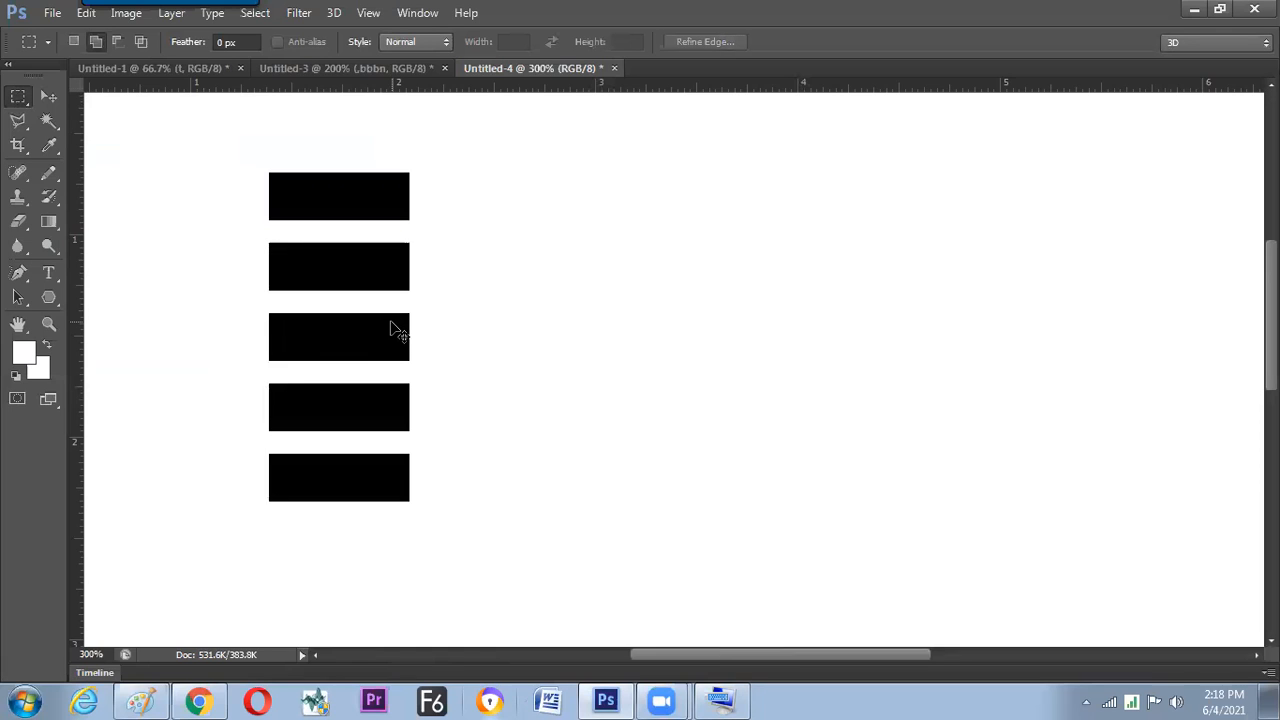
- With the grid shown, try square marquees two subdivisions and one subdivision wide beside the top black bar, and clear them
key(ctrl+apostrophe)
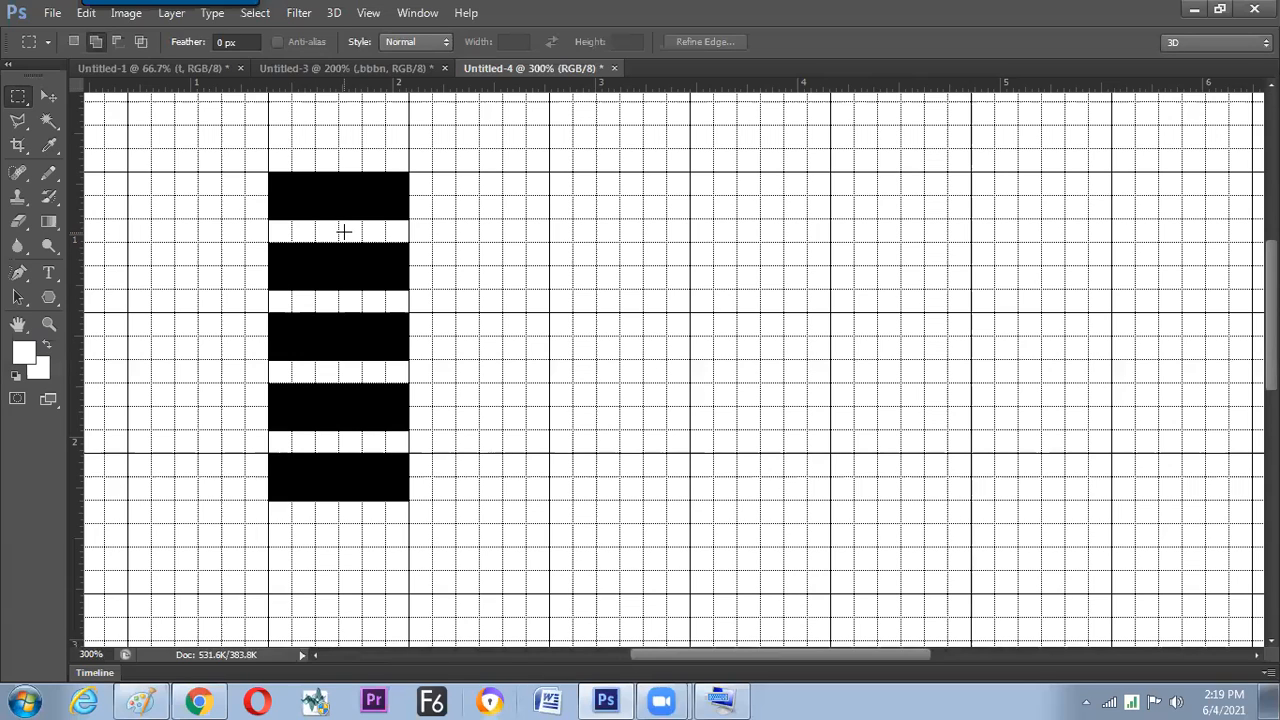
drag(432, 172, 479, 219)
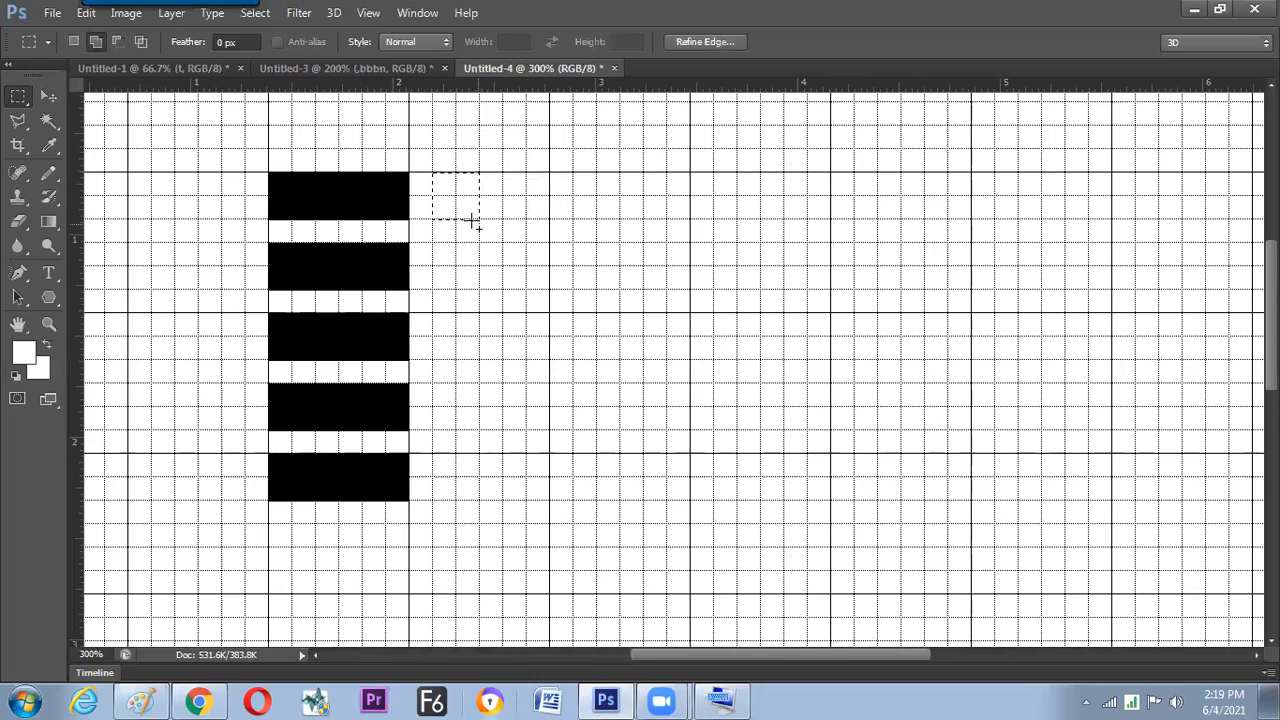
click(470, 218)
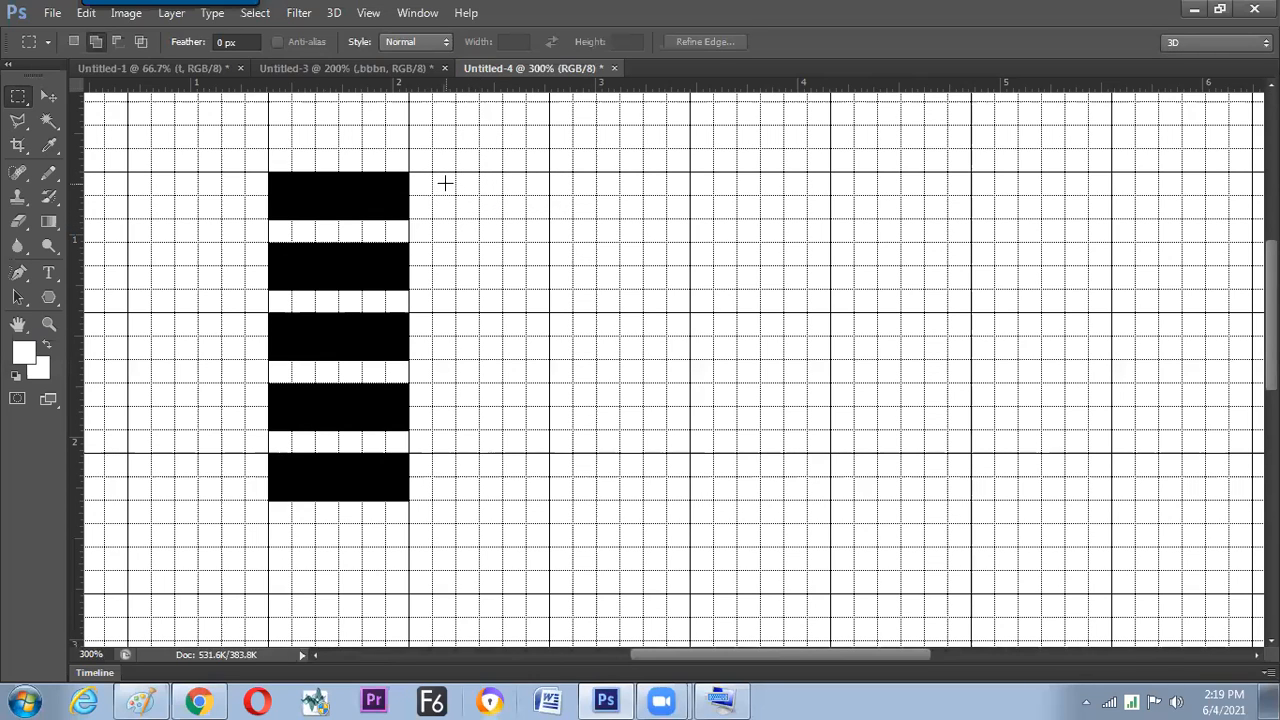
drag(432, 172, 456, 197)
click(459, 236)
key(ctrl+apostrophe)
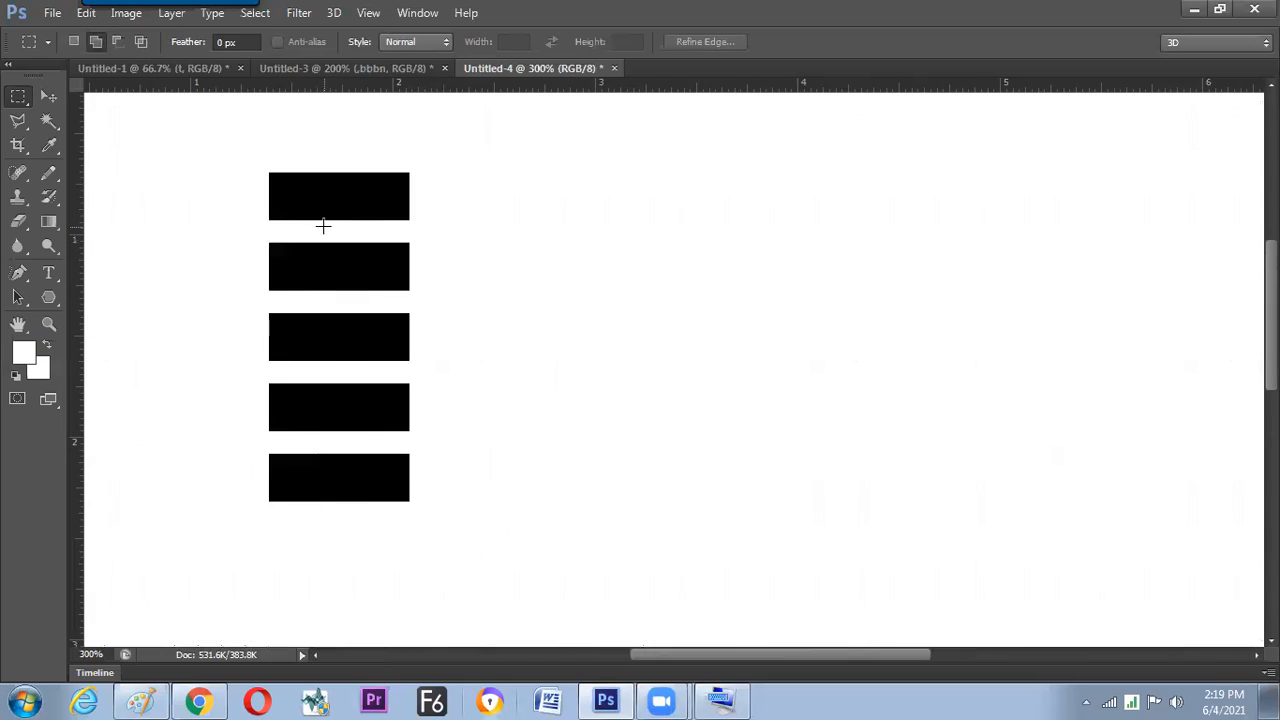
- Set the Rectangular Marquee style to Fixed Ratio, width 2 and height 1, and draw a wide selection beside the black bars
right_click(20, 100)
click(83, 96)
click(421, 41)
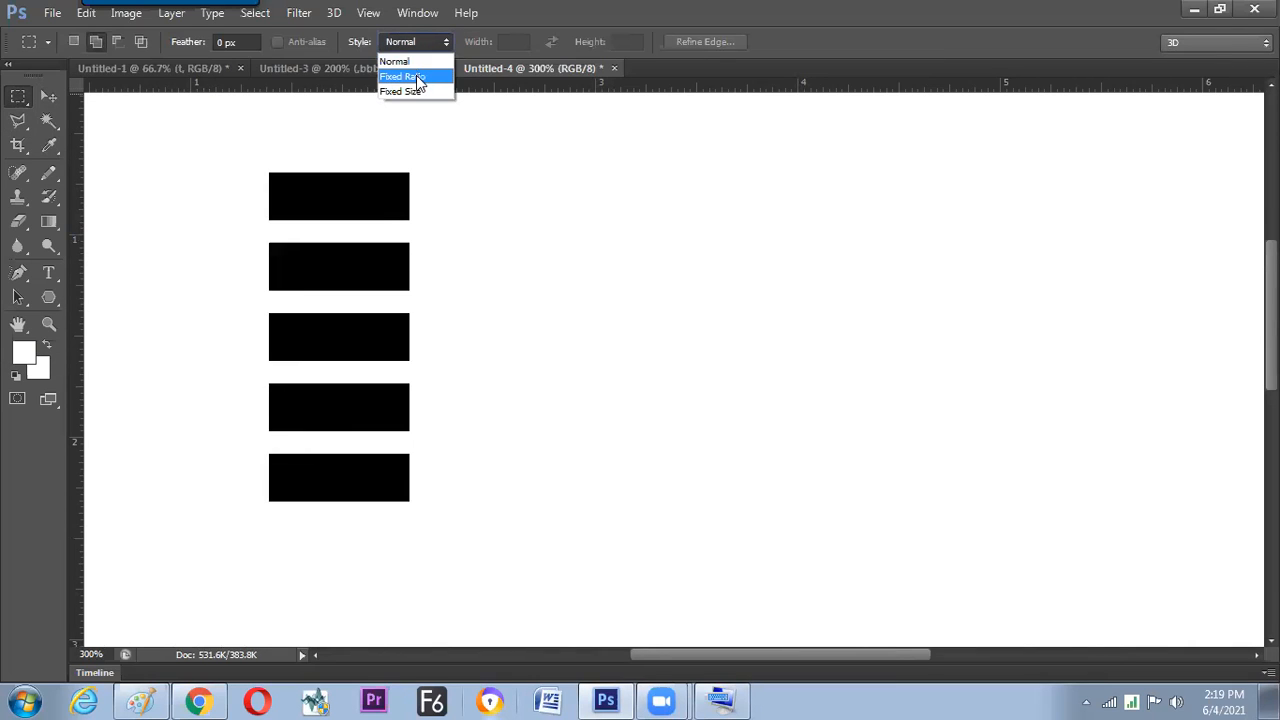
click(418, 78)
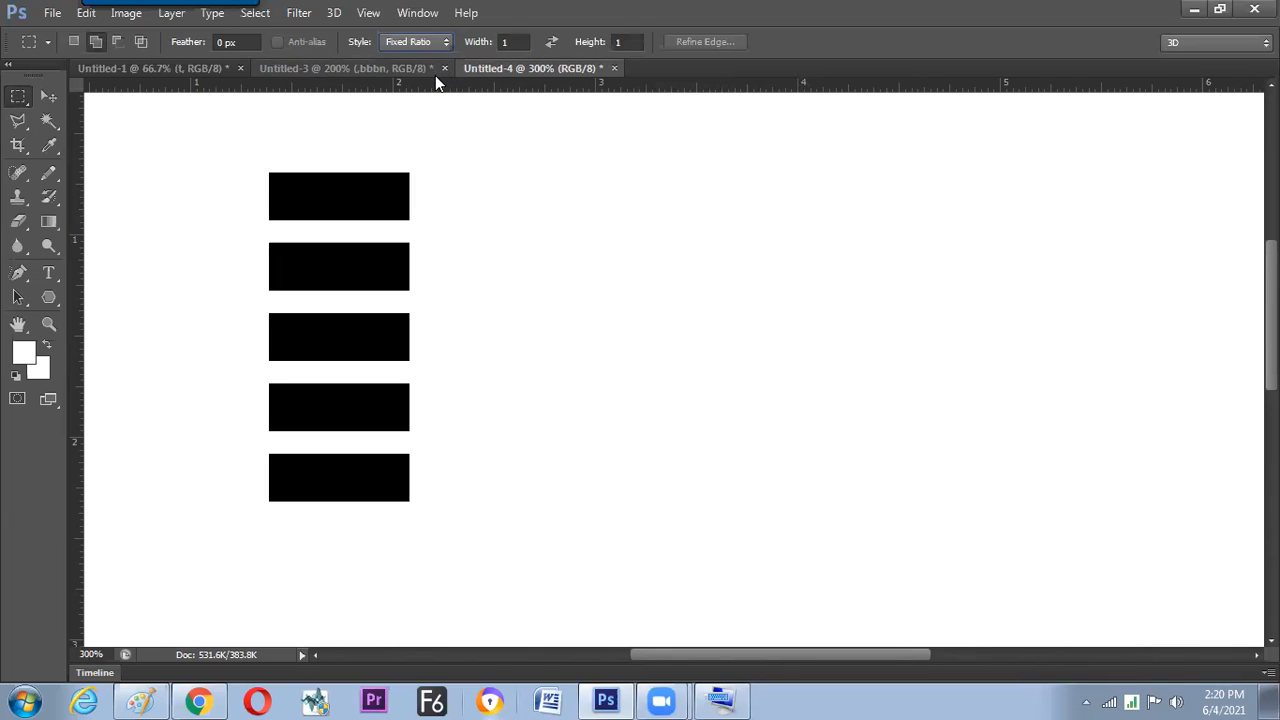
click(503, 41)
text(2)
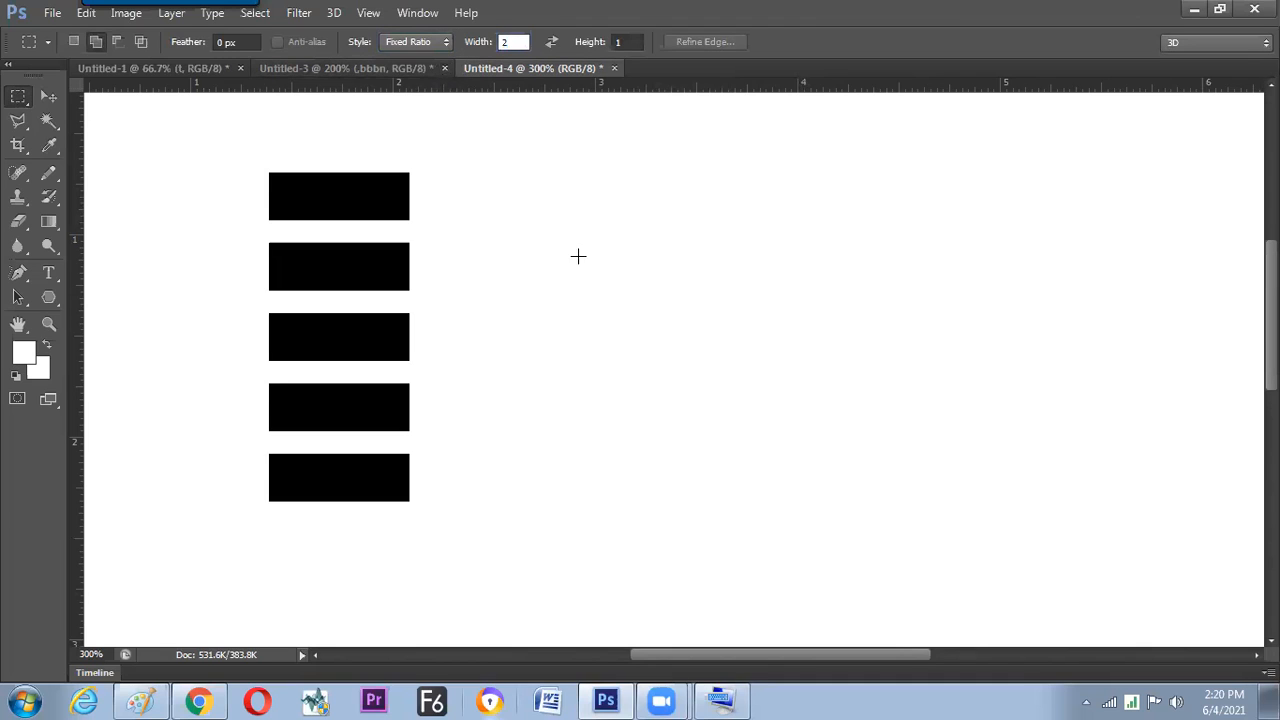
drag(567, 210, 669, 260)
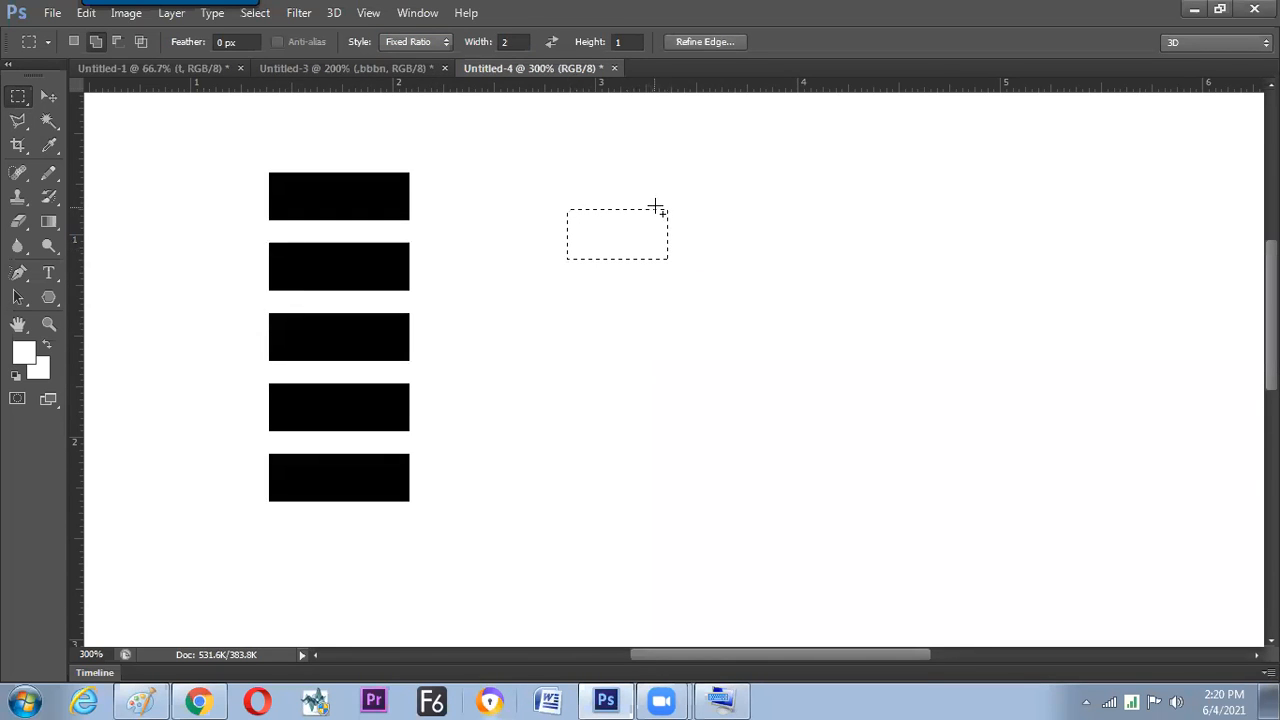
- Swap the marquee ratio to width 1, height 2 and add many scattered upright rectangles of varied sizes around the wide selection
click(551, 43)
drag(738, 187, 796, 344)
mouse_move(562, 294)
mouse_down()
mouse_move(622, 348)
mouse_move(626, 380)
mouse_up()
drag(668, 313, 682, 338)
drag(696, 260, 749, 400)
drag(800, 370, 806, 378)
drag(873, 190, 879, 201)
drag(868, 257, 884, 288)
drag(817, 167, 834, 198)
drag(702, 192, 716, 217)
drag(730, 133, 741, 153)
drag(711, 223, 721, 238)
drag(556, 170, 567, 192)
drag(522, 184, 527, 194)
drag(505, 248, 519, 277)
drag(592, 167, 601, 184)
mouse_move(626, 141)
mouse_down()
mouse_move(637, 161)
mouse_move(710, 175)
mouse_up()
drag(803, 144, 814, 164)
drag(826, 220, 839, 245)
drag(826, 285, 862, 361)
drag(769, 350, 786, 425)
drag(648, 417, 660, 440)
drag(550, 375, 567, 408)
drag(494, 305, 550, 346)
- Undo the last added marquee and add more upright rectangles among the scattered selections and beyond their right side
key(ctrl+z)
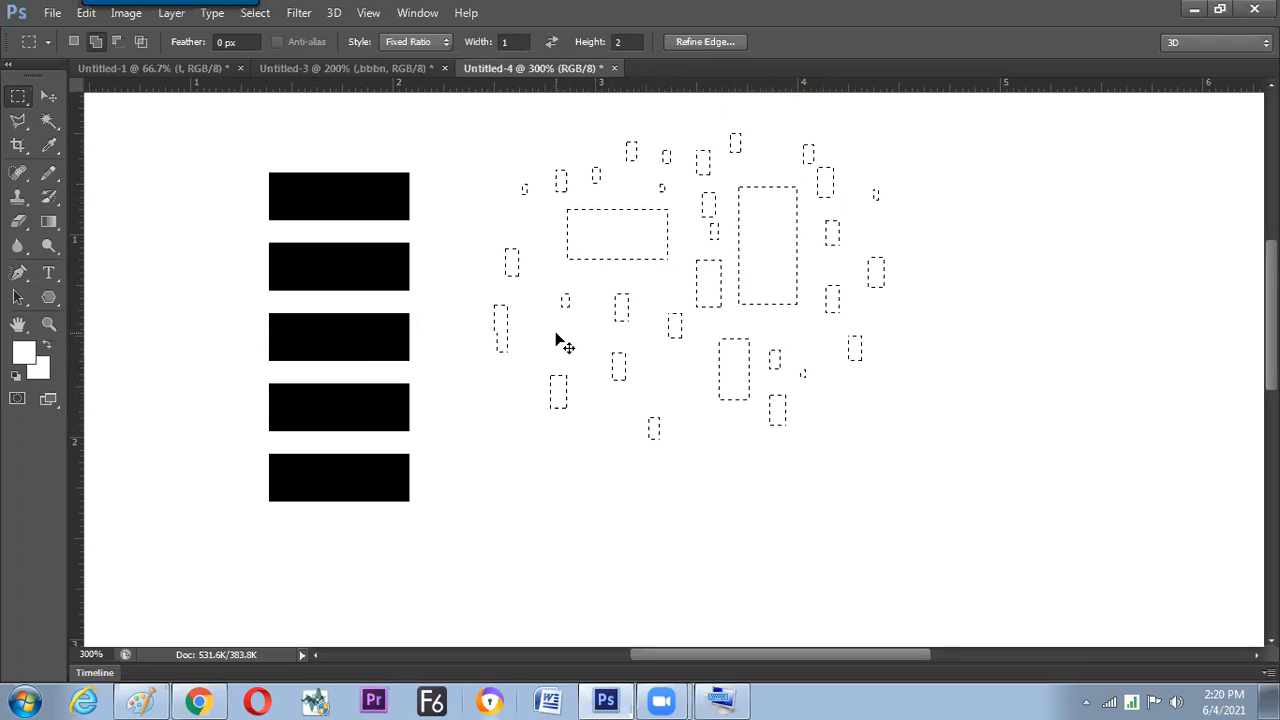
key(ctrl+alt+z)
drag(533, 320, 548, 338)
drag(561, 293, 591, 352)
drag(539, 271, 653, 300)
drag(591, 324, 662, 331)
drag(683, 383, 718, 445)
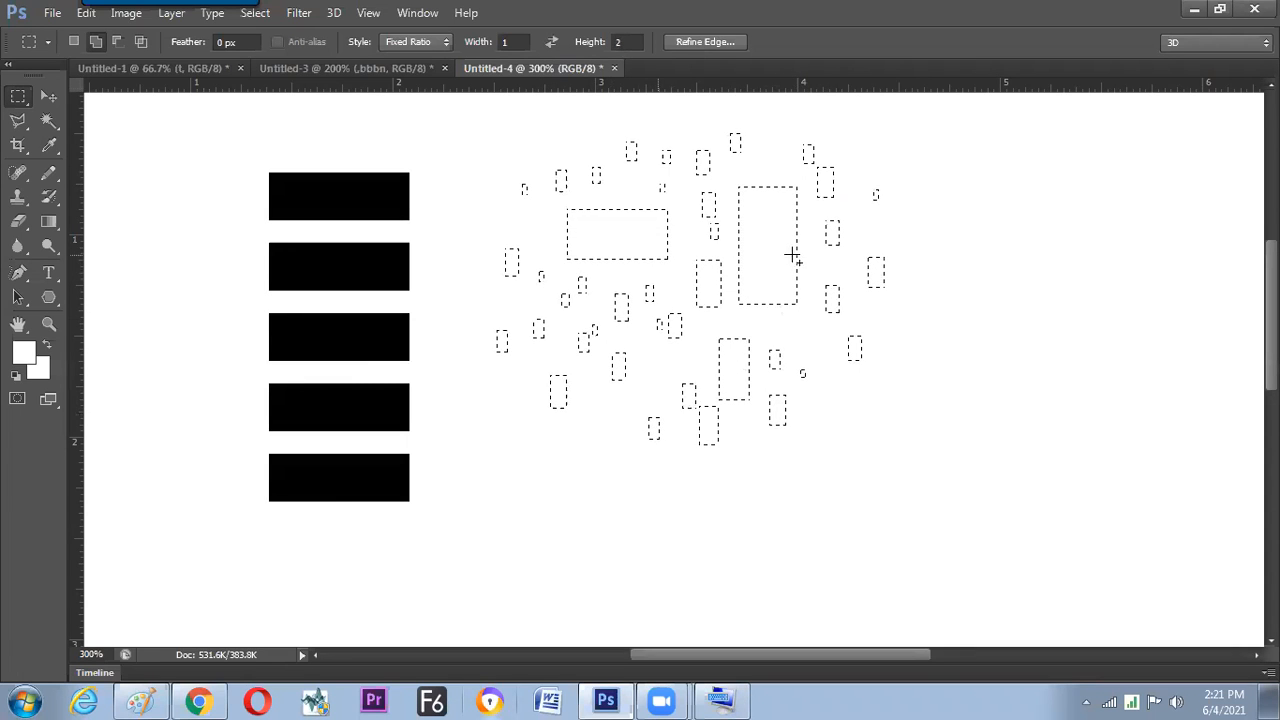
drag(912, 187, 924, 205)
drag(957, 283, 969, 300)
drag(927, 187, 961, 284)
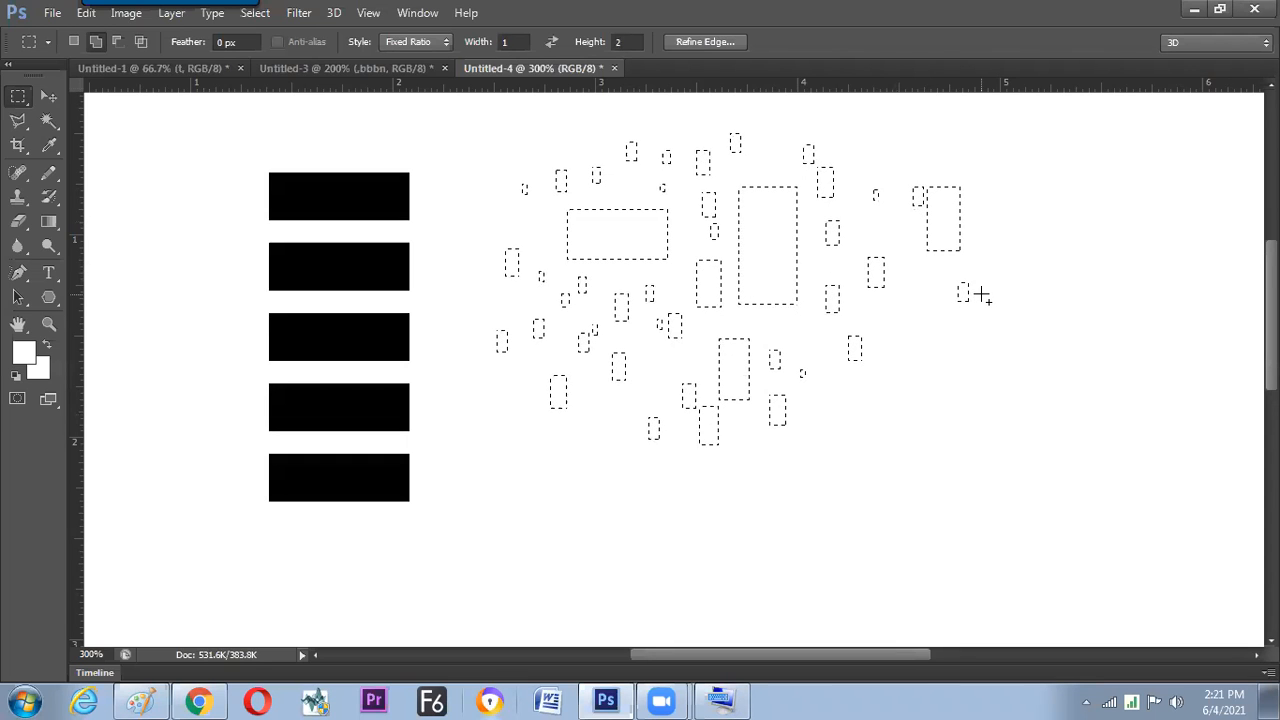
- Fill all the scattered rectangular selections with black and deselect them
key(shift+F5)
key(Return)
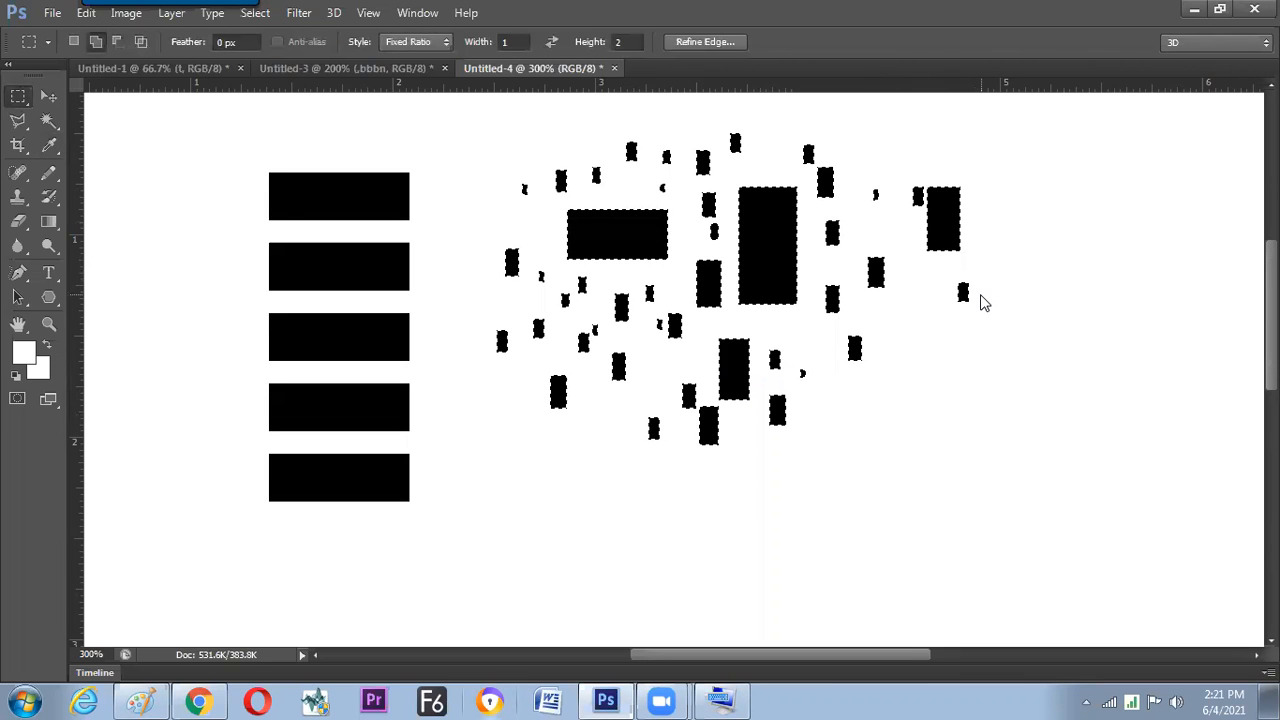
key(ctrl+d)
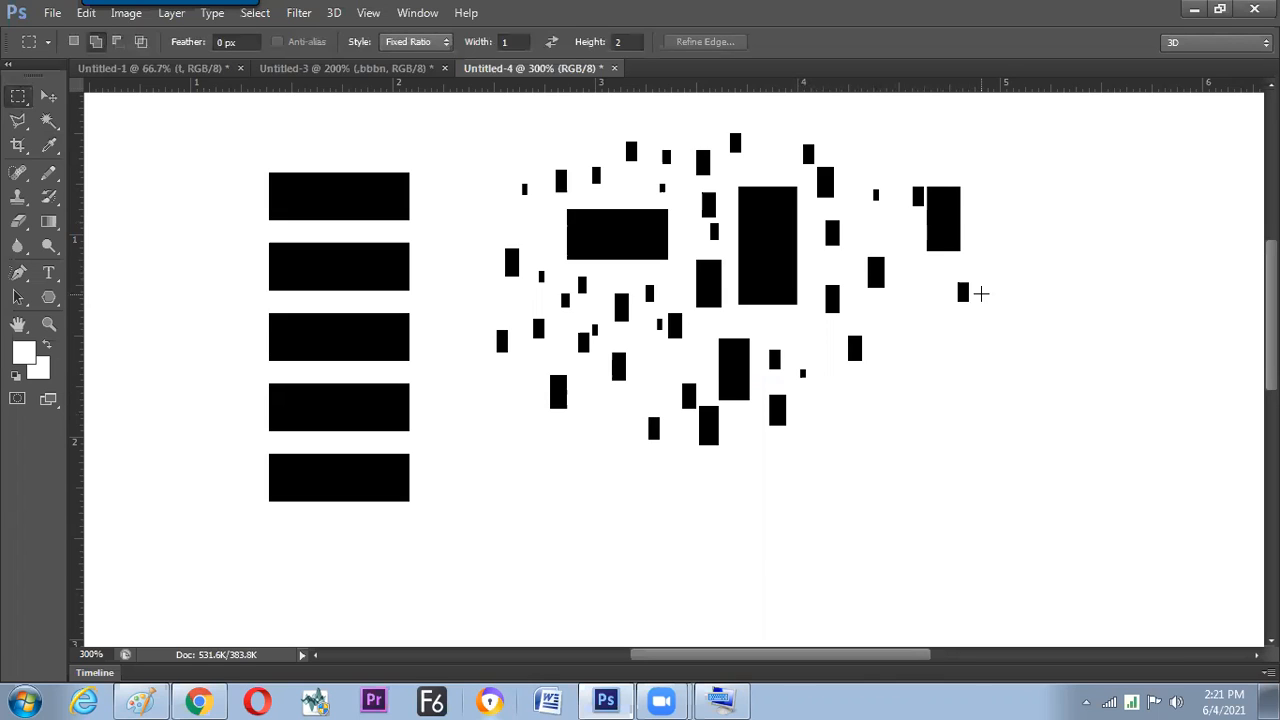
- Set the marquee style to Normal, select the area around the wide black rectangle, and define it as a pattern
click(427, 42)
click(416, 58)
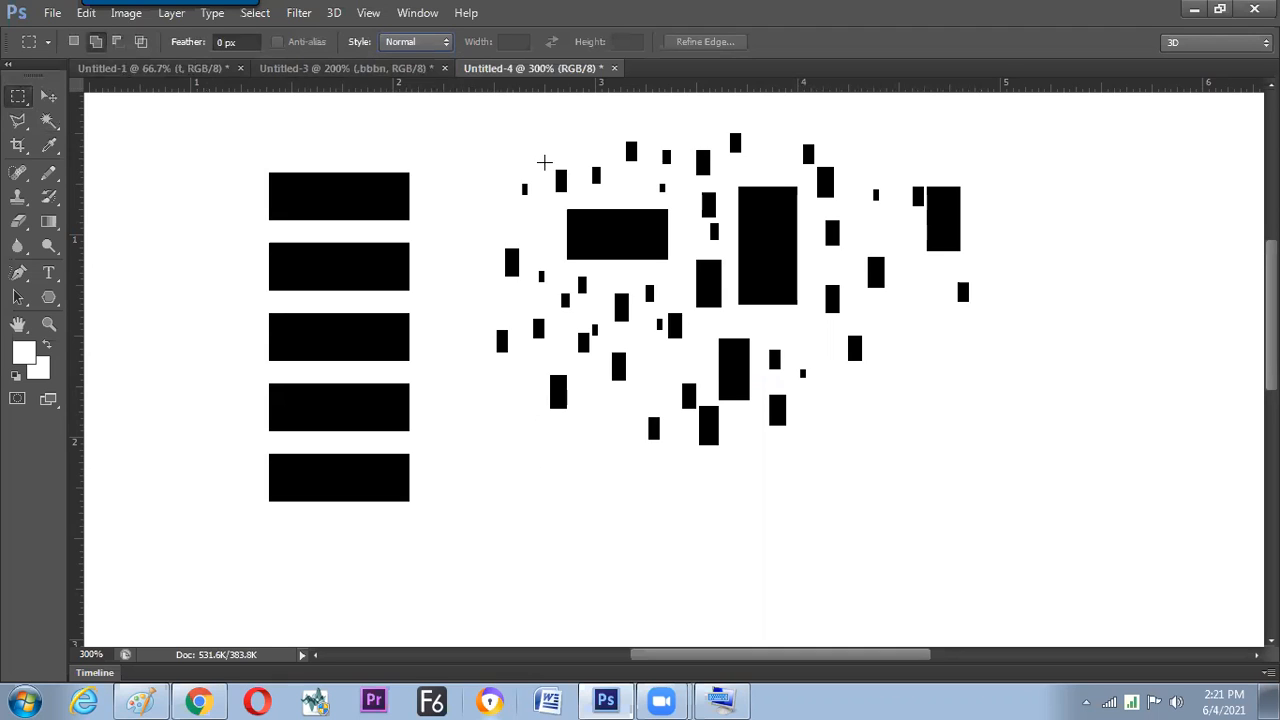
drag(549, 162, 686, 312)
click(86, 12)
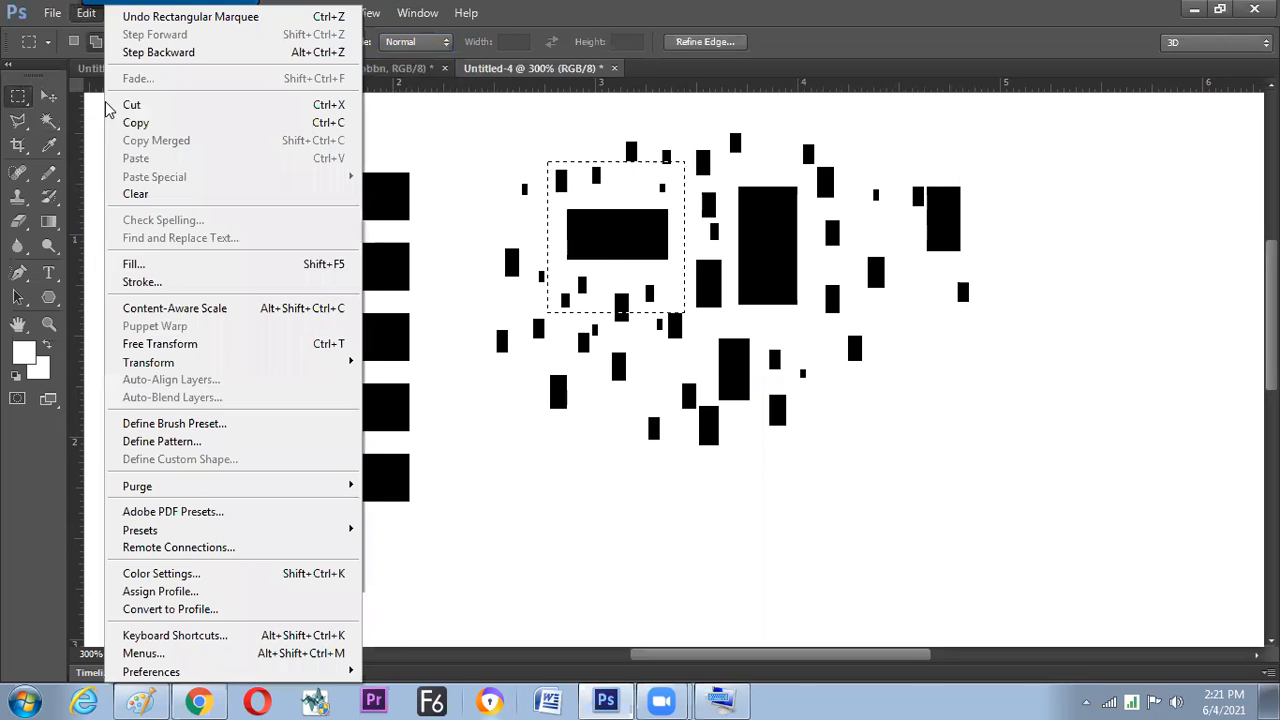
click(185, 443)
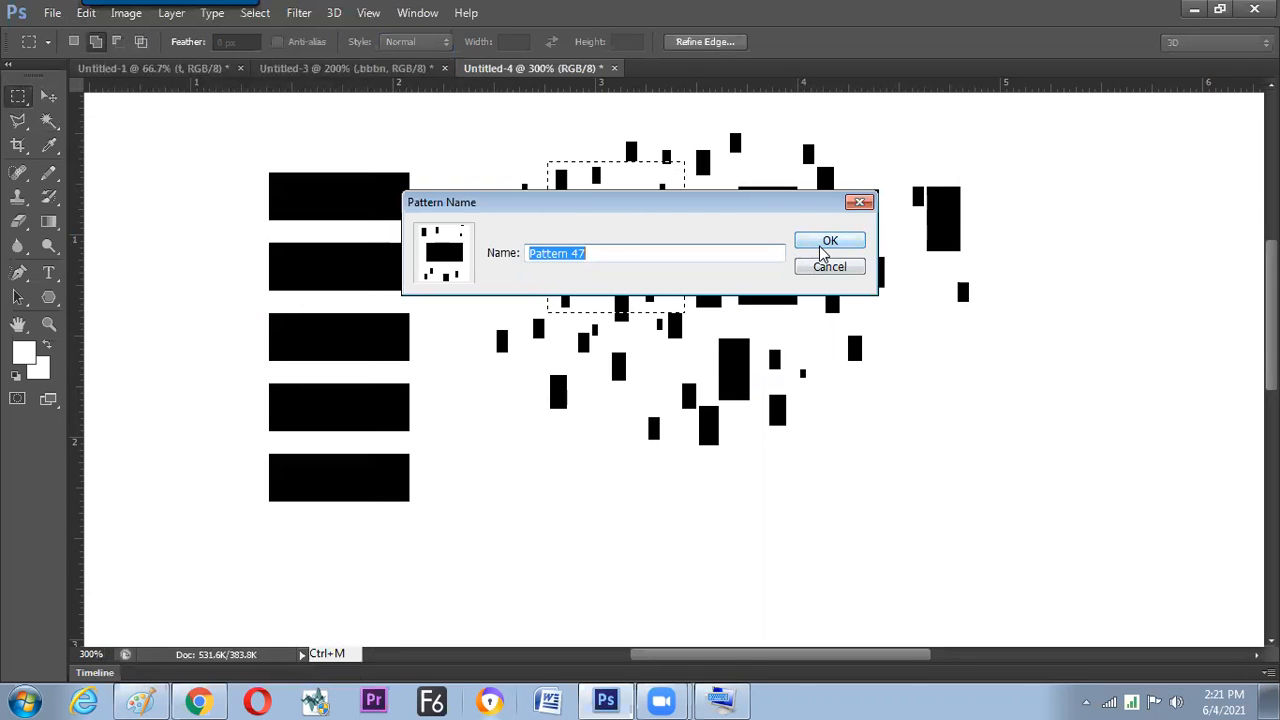
click(825, 248)
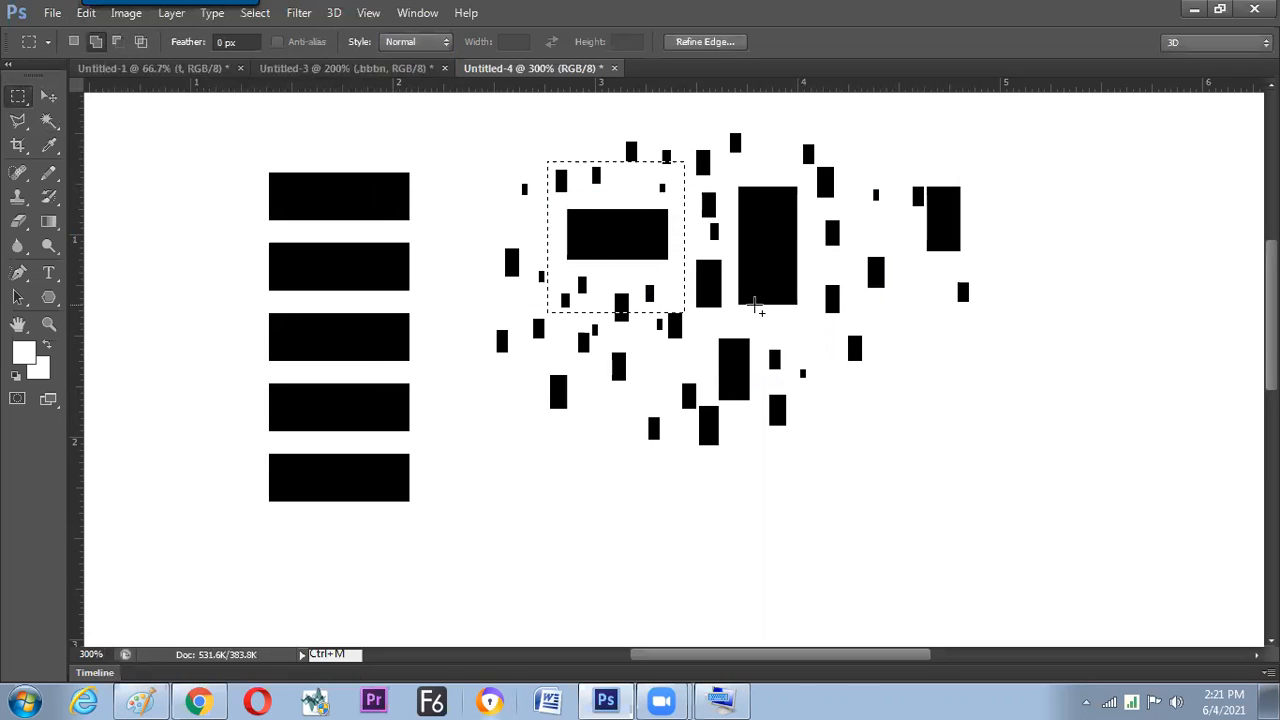
- Deselect the area and fill the whole canvas with the newly defined rectangle pattern
key(ctrl+d)
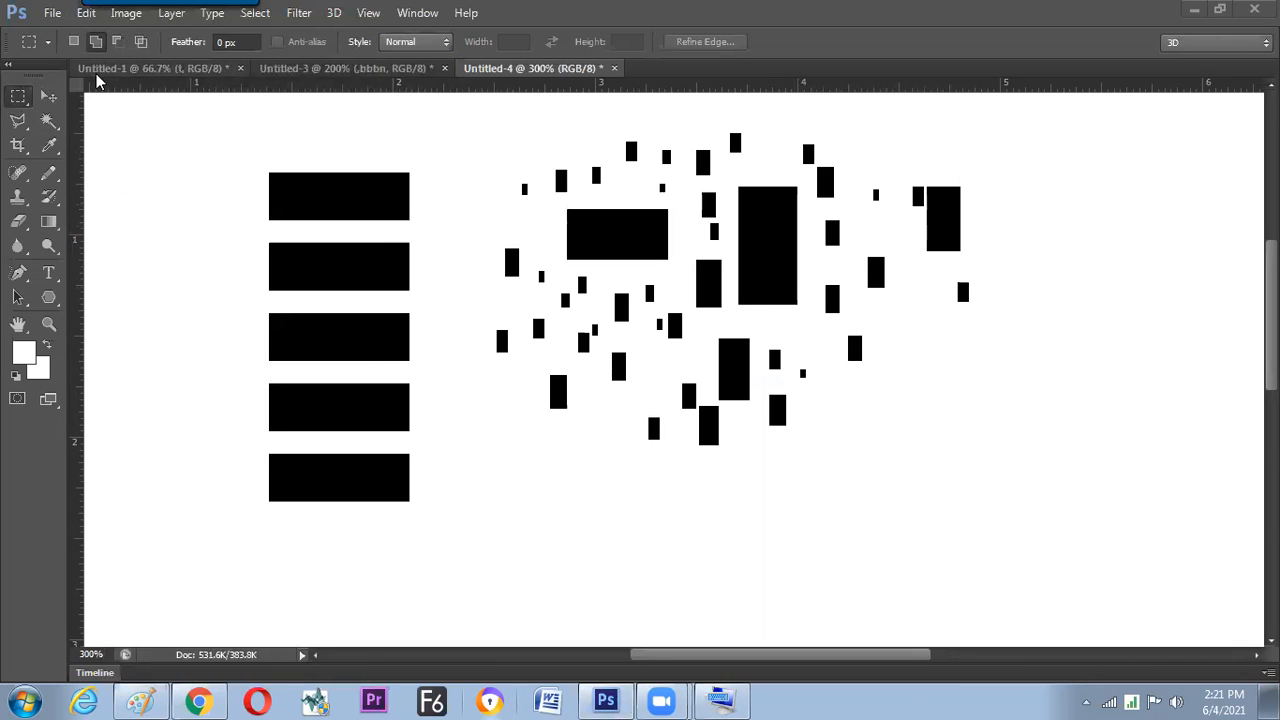
click(86, 14)
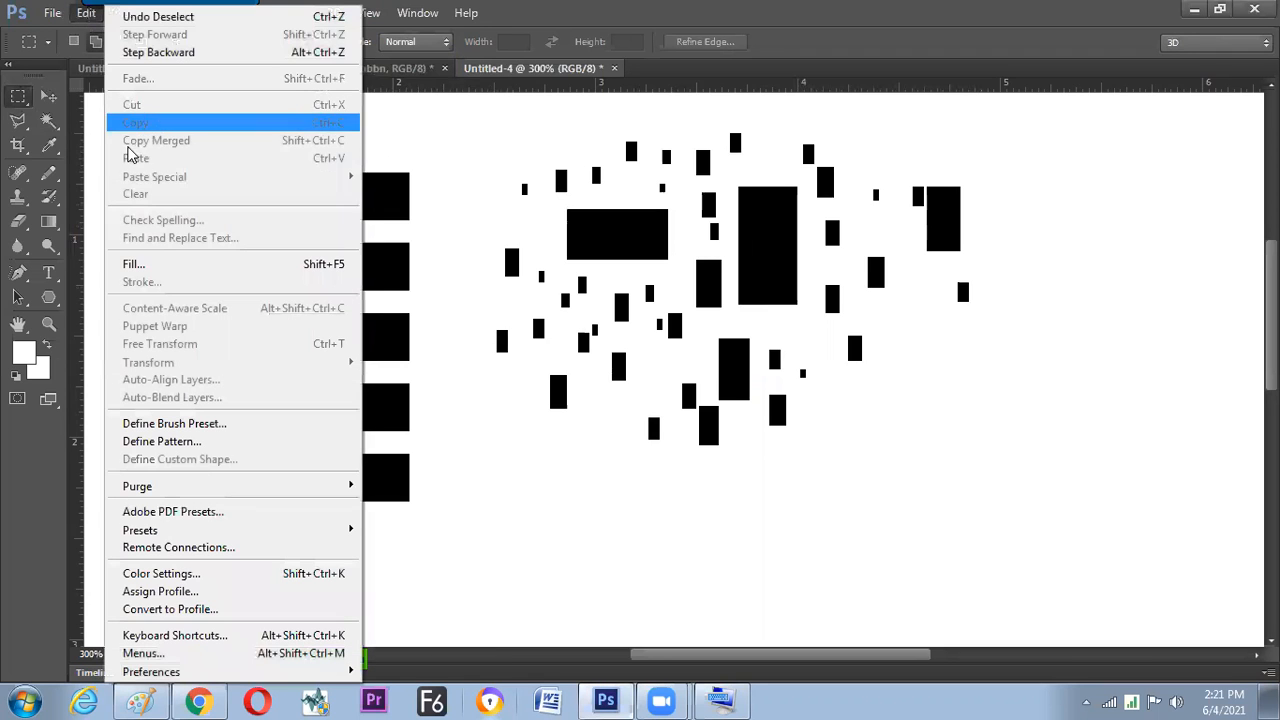
click(137, 263)
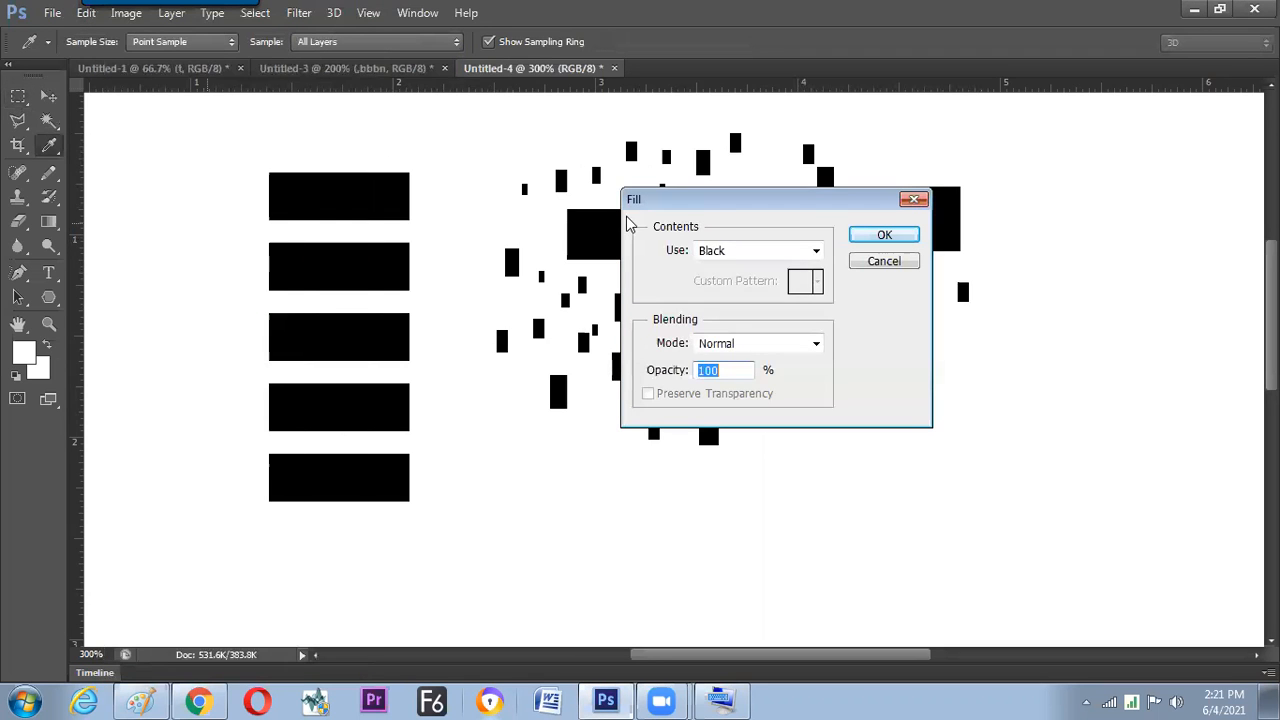
click(732, 251)
click(737, 344)
click(817, 283)
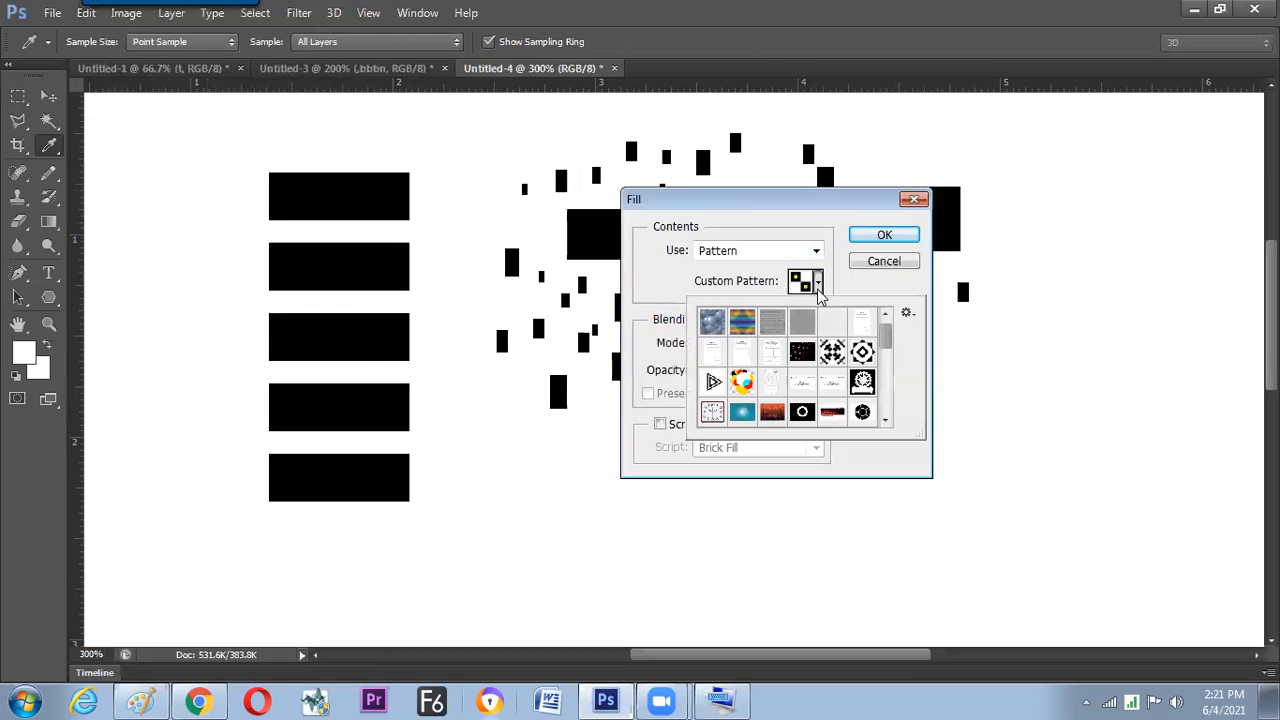
drag(886, 337, 893, 422)
click(838, 421)
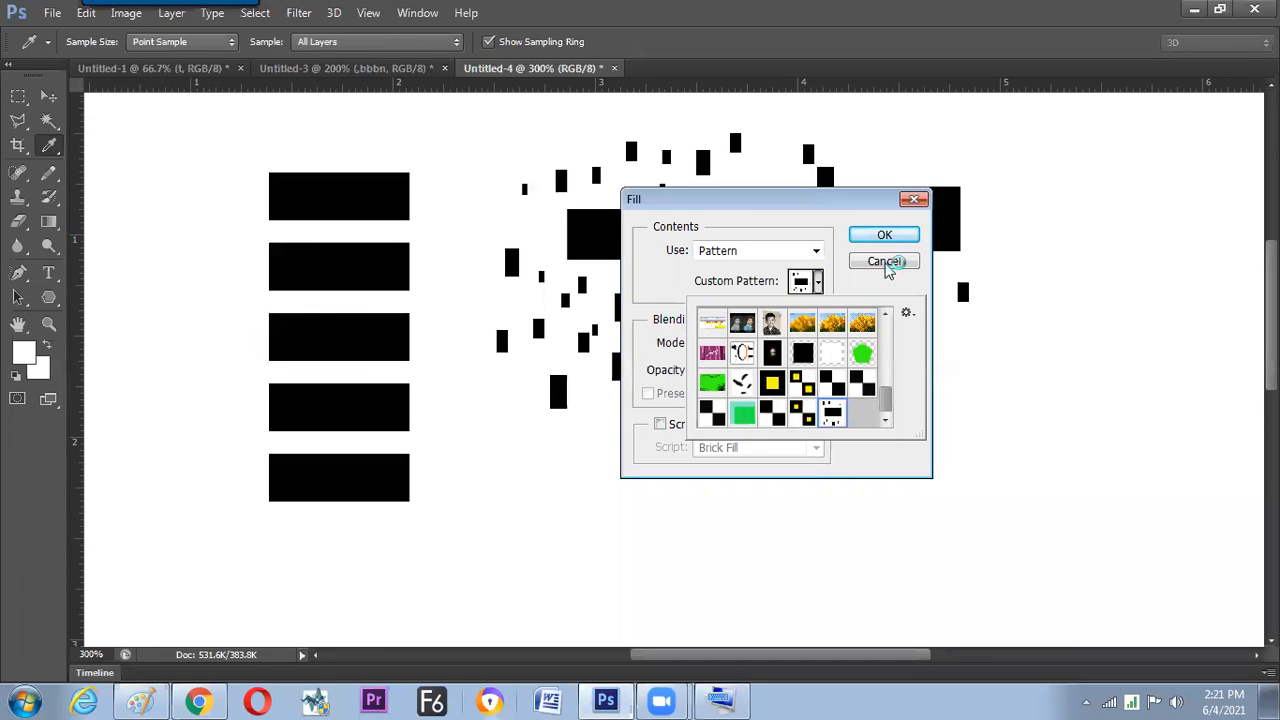
click(888, 240)
click(886, 238)
key(m)
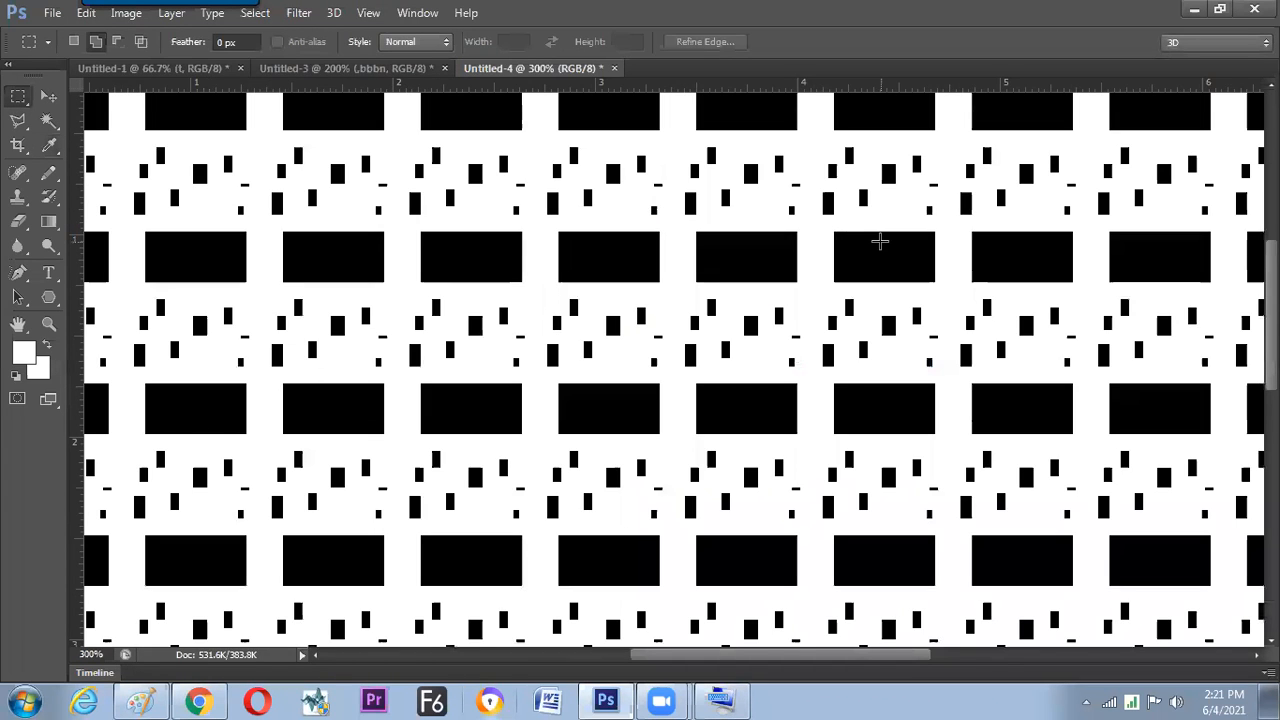
key(ctrl+minus)
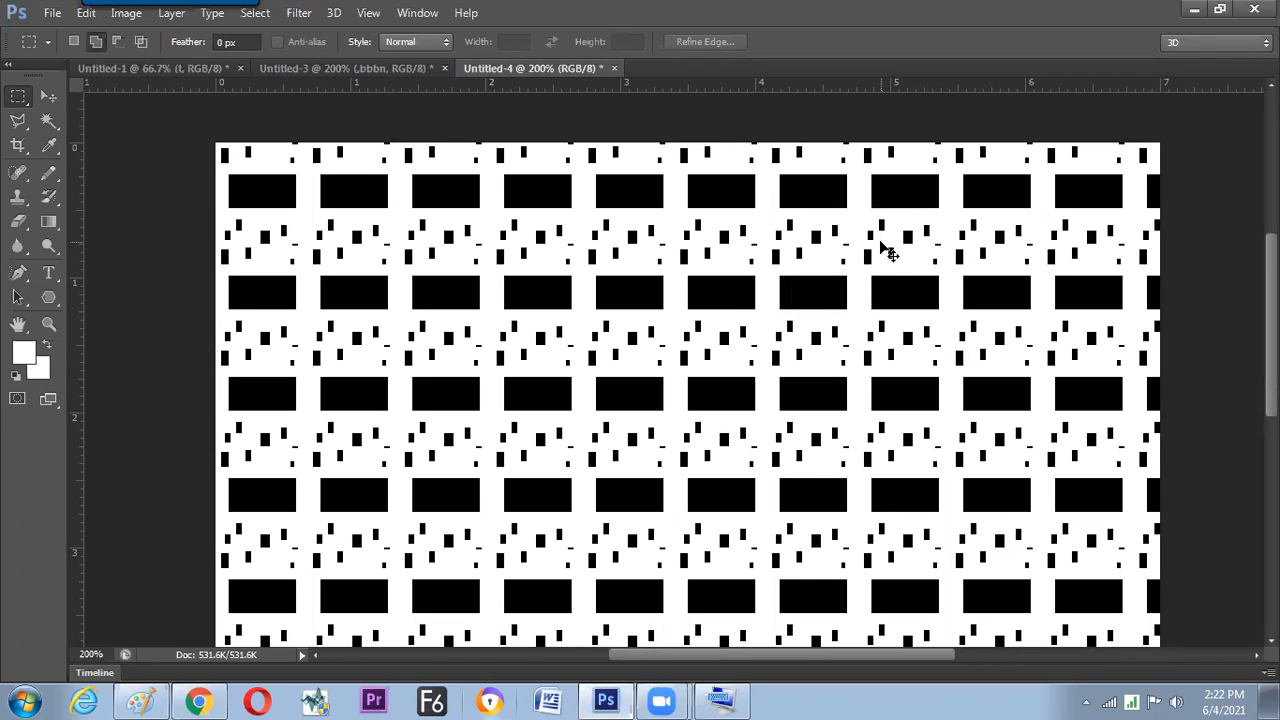
- Undo the pattern fill and the deselection to restore the selection around the wide black rectangle
key(ctrl+z)
key(ctrl+alt+z)
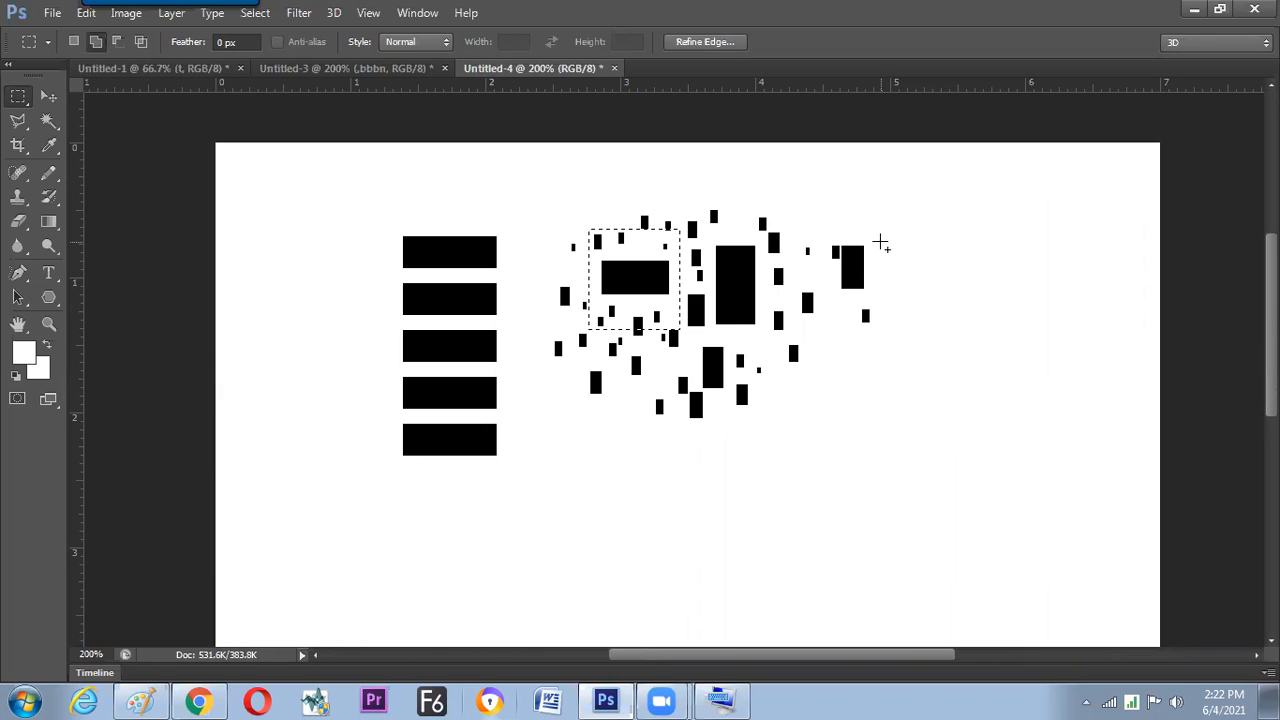
key(alt+e)
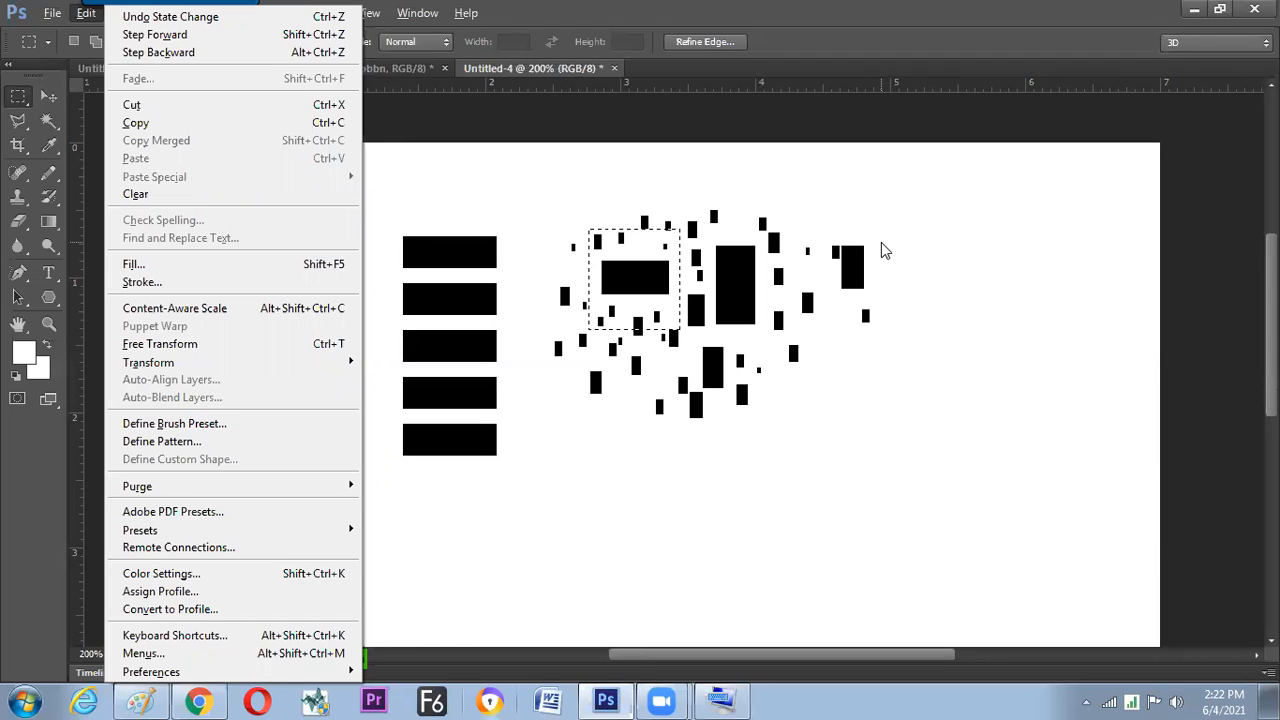
key(k)
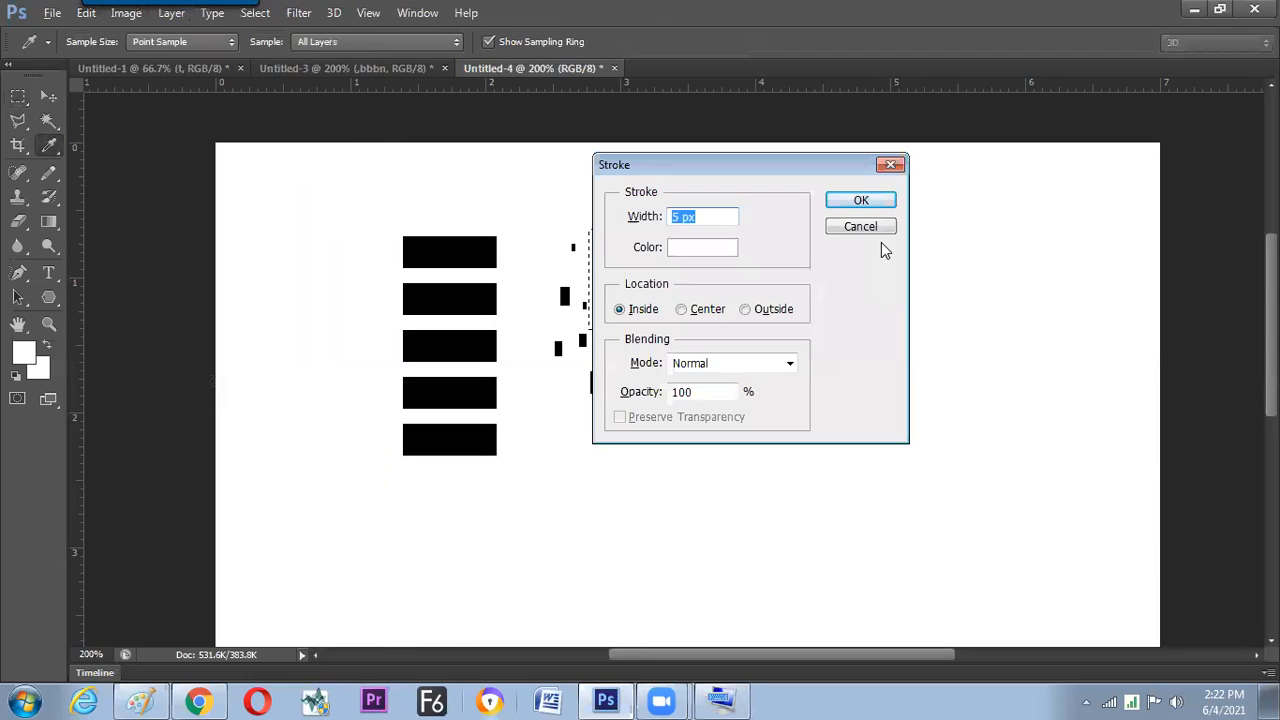
key(shift+Tab)
key(Escape)
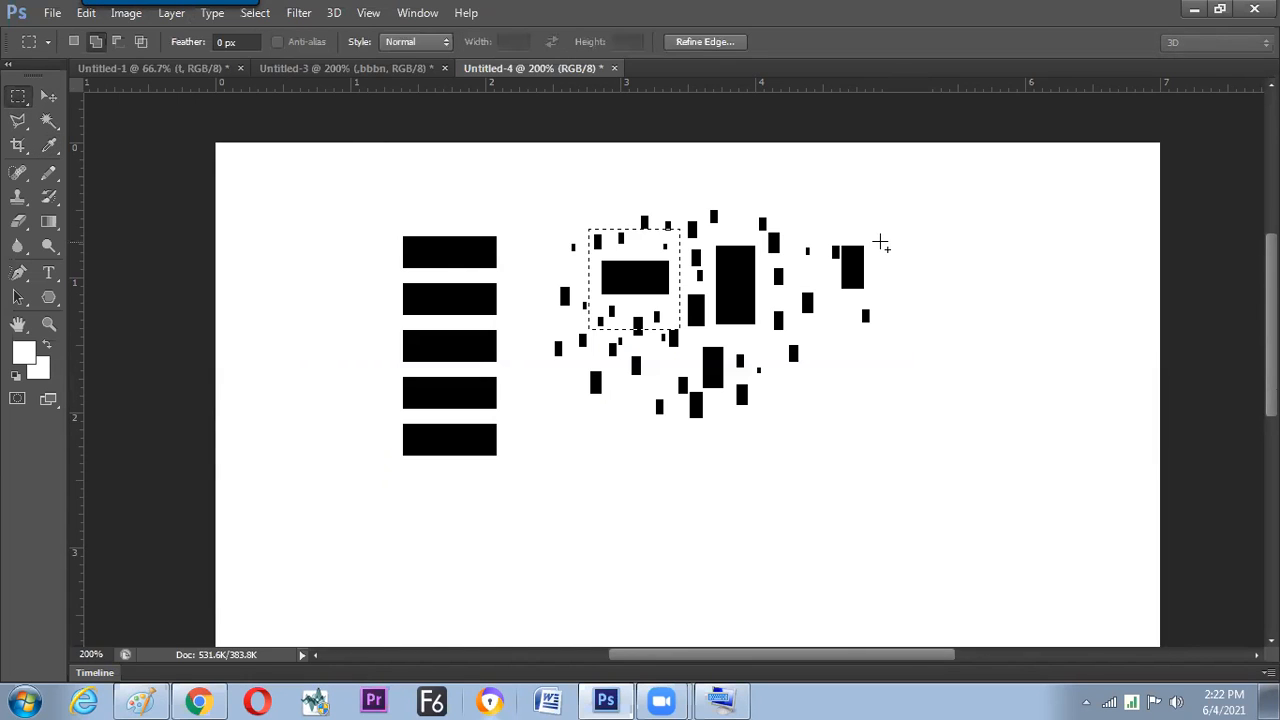
- Stroke the selection around the wide black rectangle with a thin black line placed inside, in Normal mode at 100% opacity
key(alt+e)
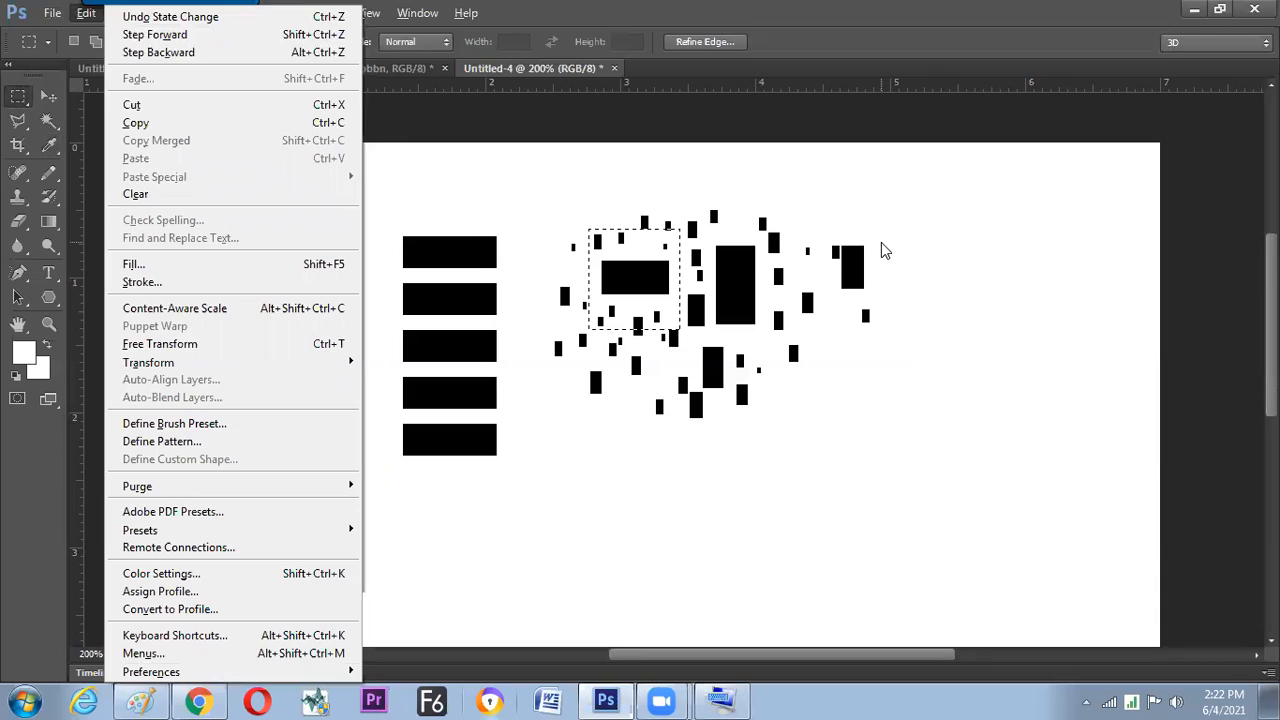
key(s)
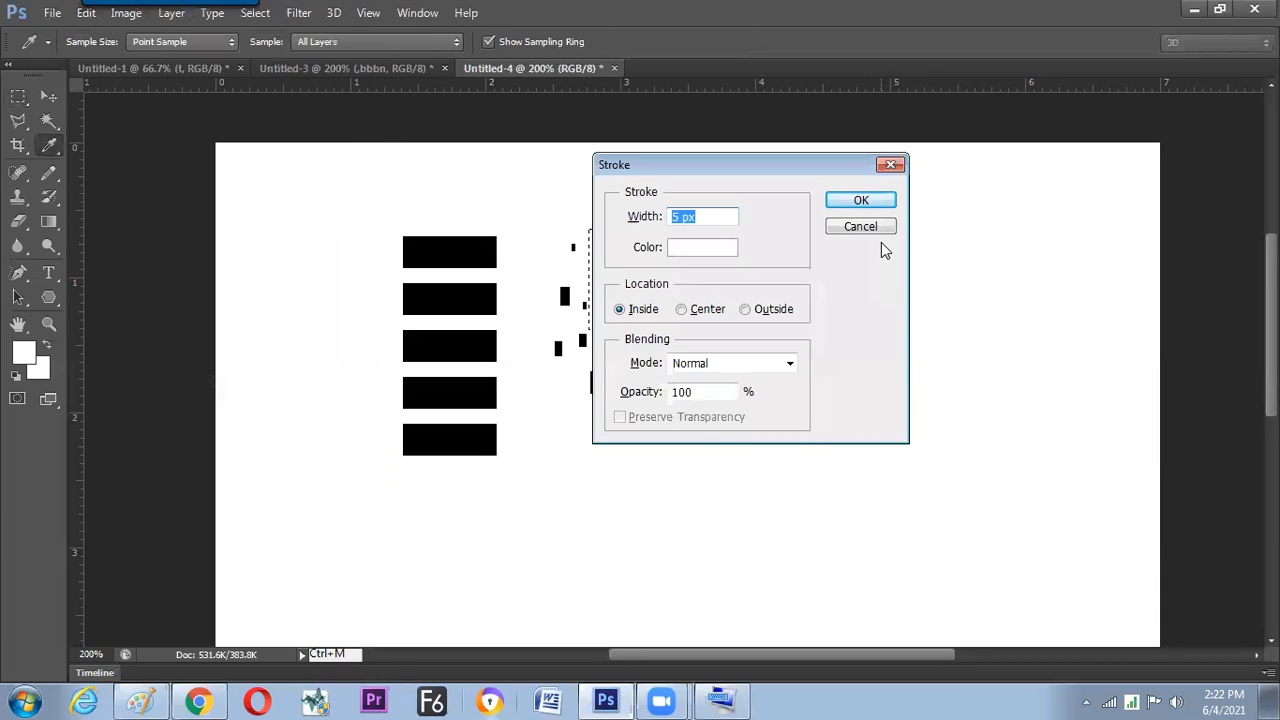
click(712, 248)
mouse_move(715, 271)
mouse_down()
mouse_move(771, 543)
mouse_move(800, 545)
mouse_up()
click(975, 196)
key(Down)
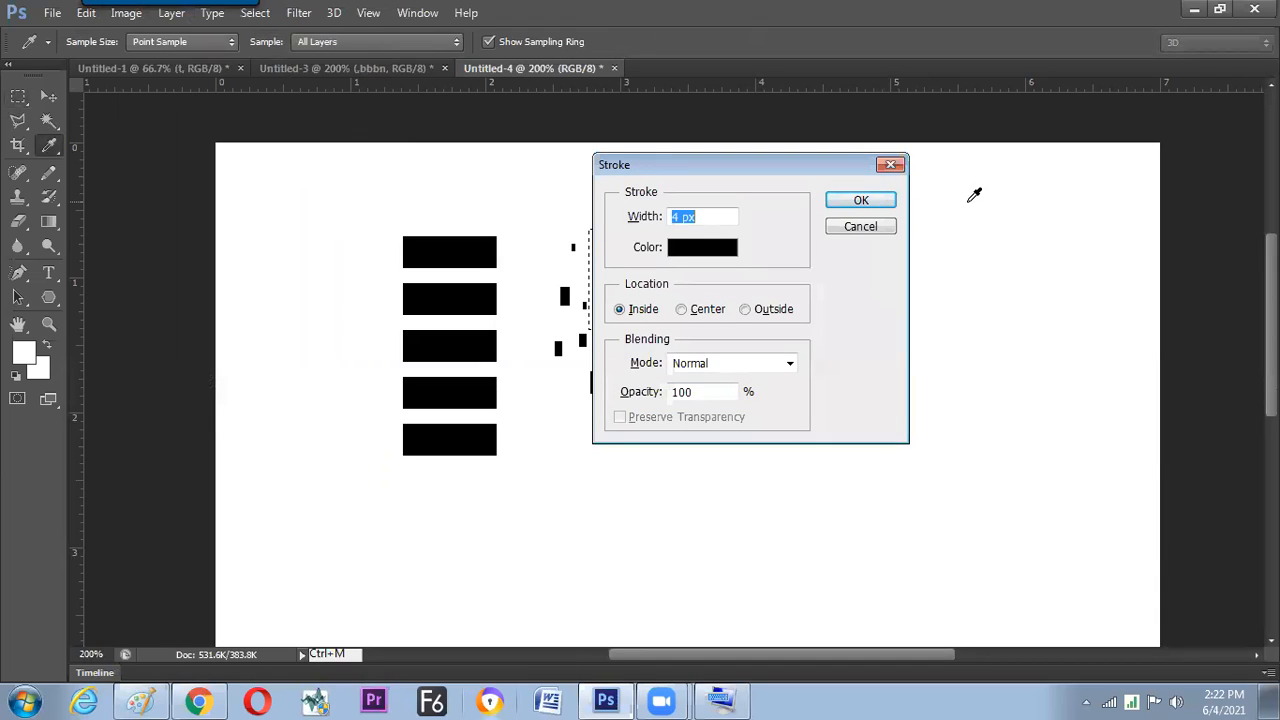
key(Down)
key(Return)
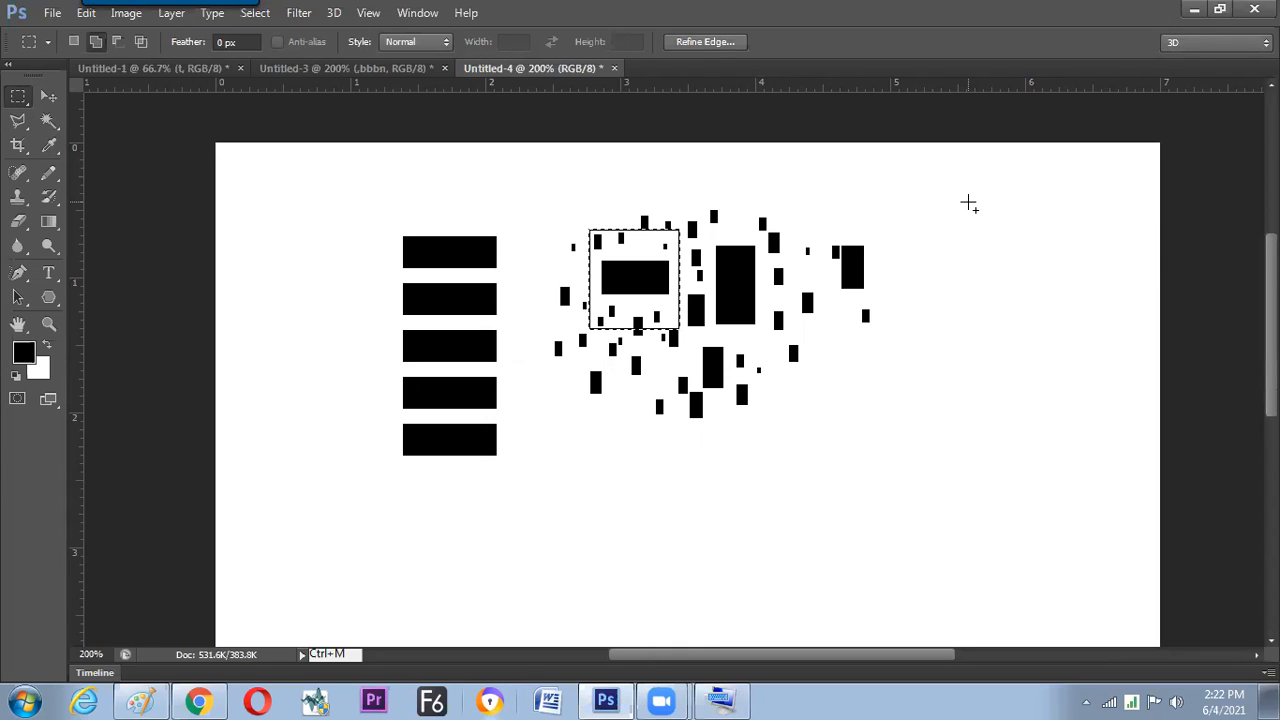
- Define the outlined selection around the wide black rectangle as a new pattern
key(alt+e)
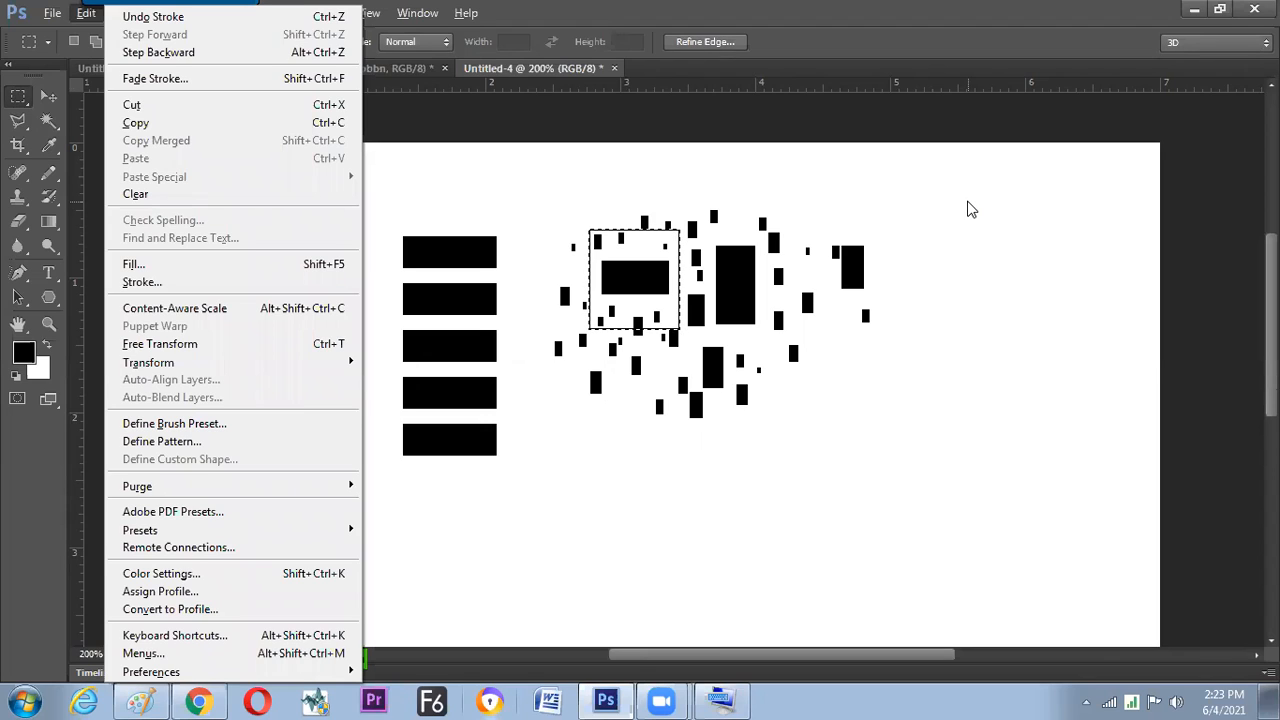
key(s)
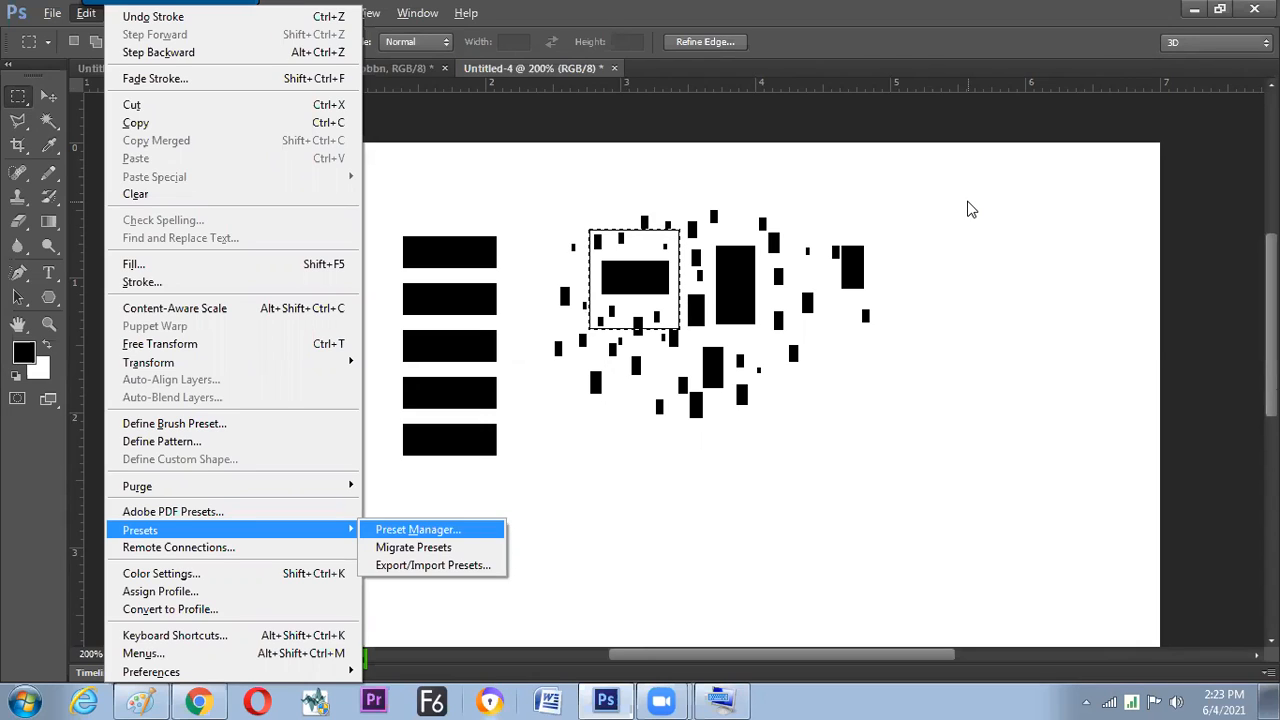
key(Escape)
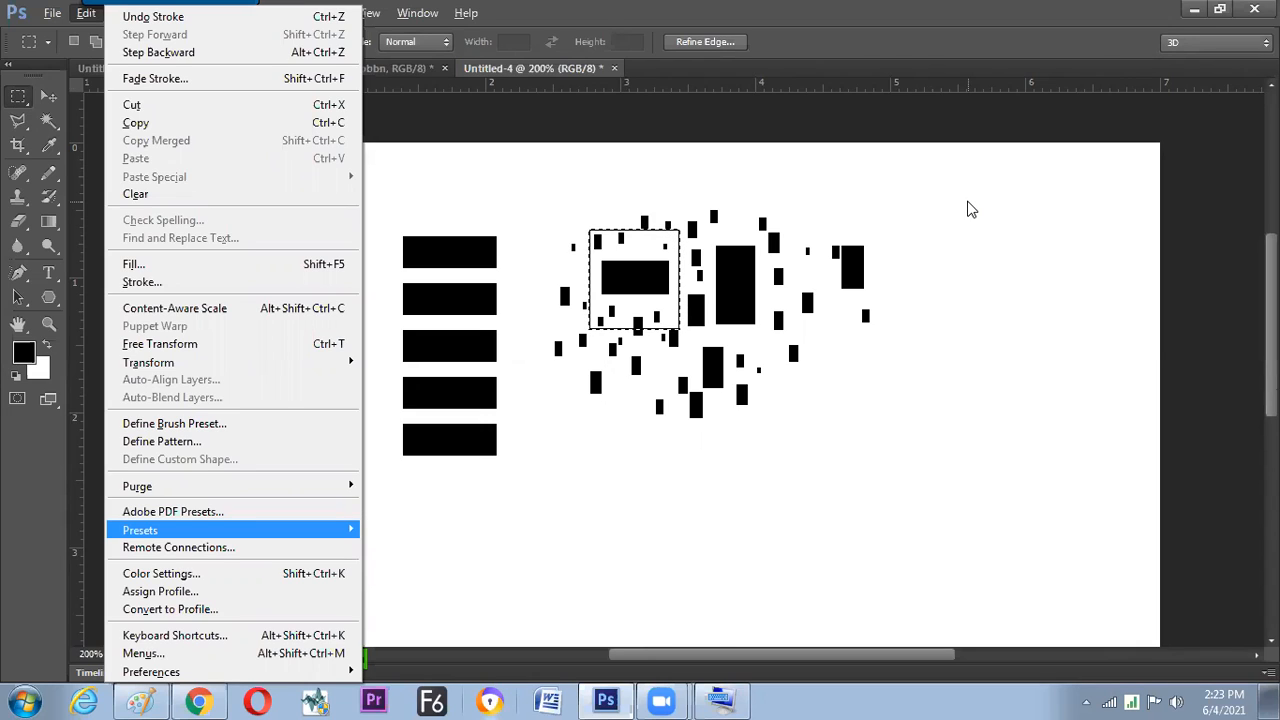
key(Up)
key(Up)
key(Up)
key(Up)
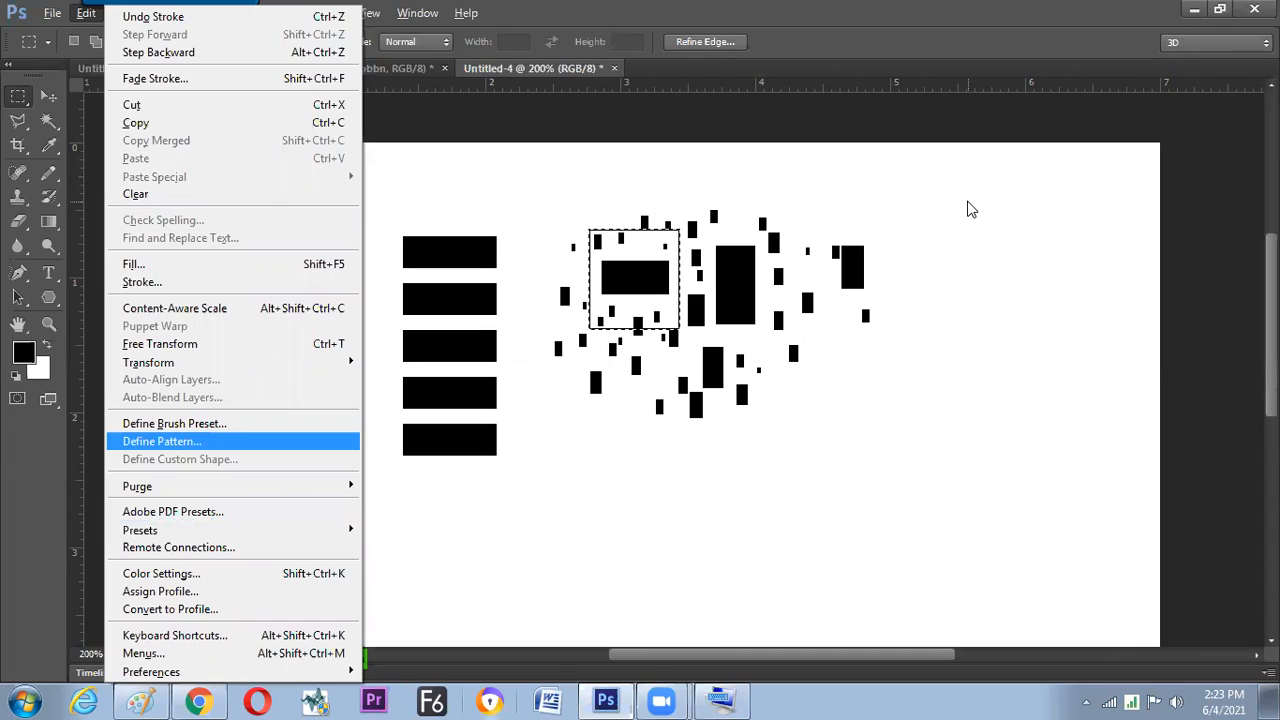
key(Return)
key(Return)
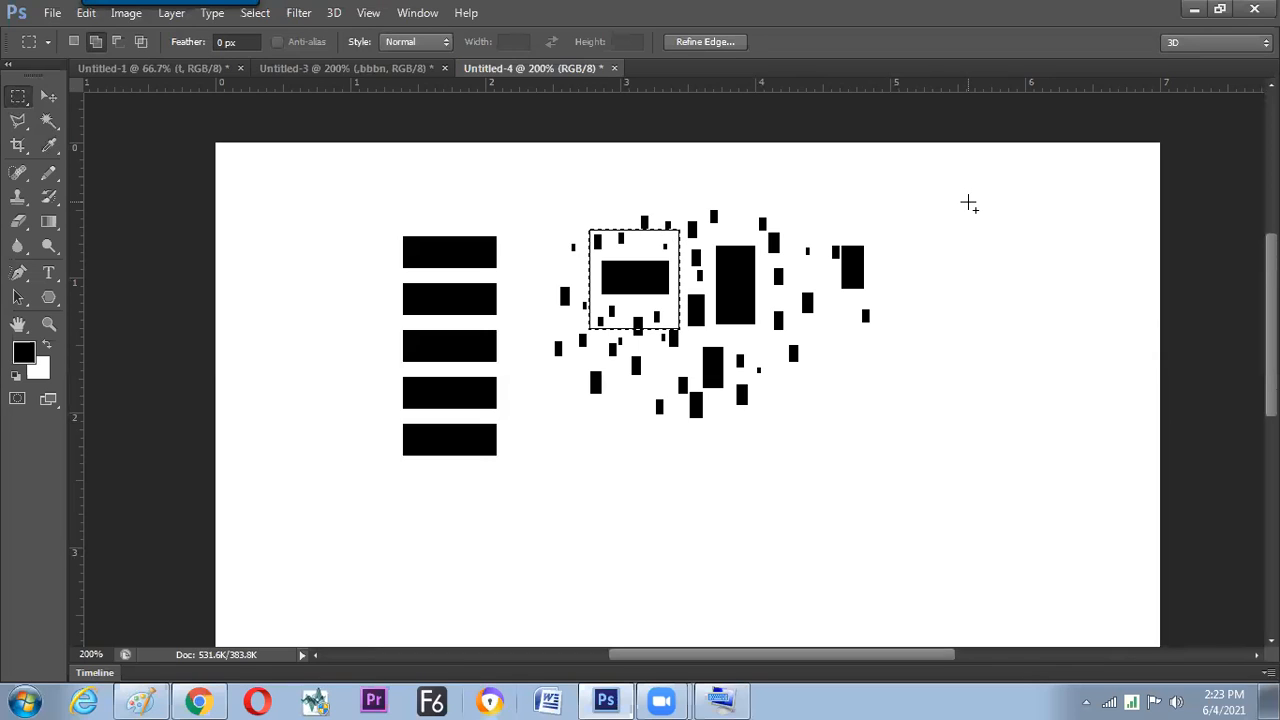
- Deselect the outlined area around the wide black rectangle
key(alt+s)
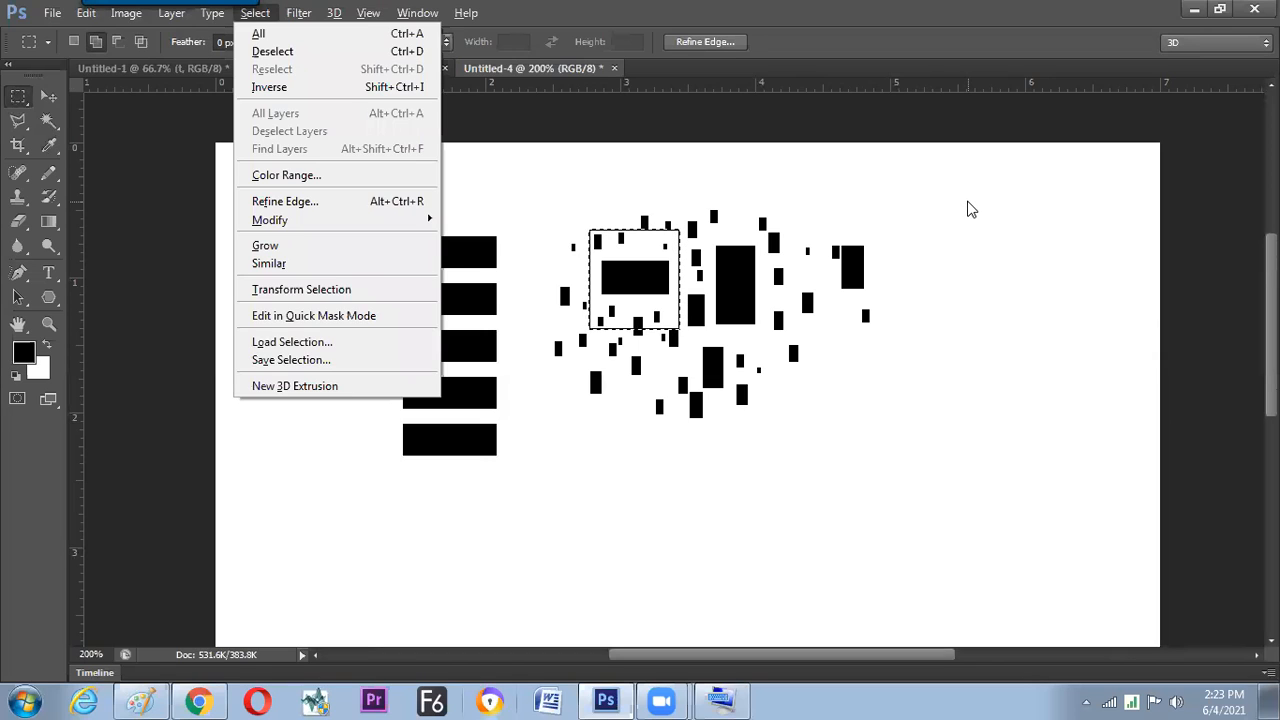
key(alt)
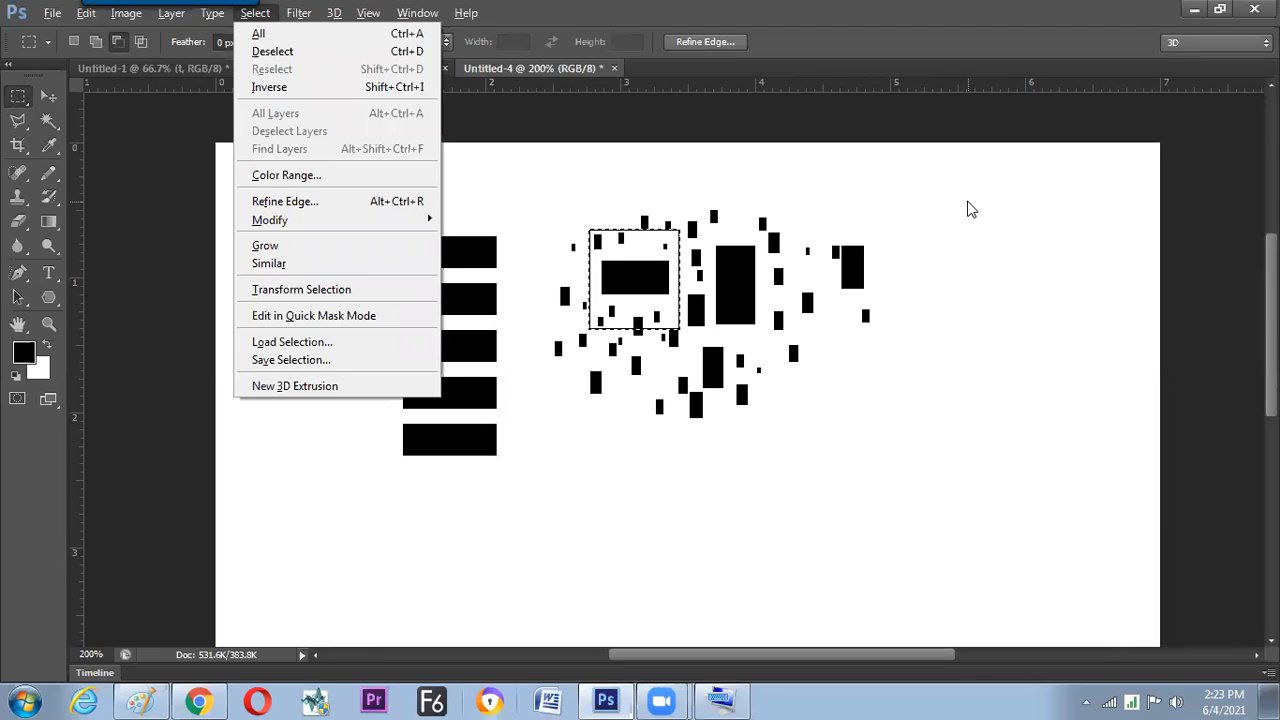
click(969, 205)
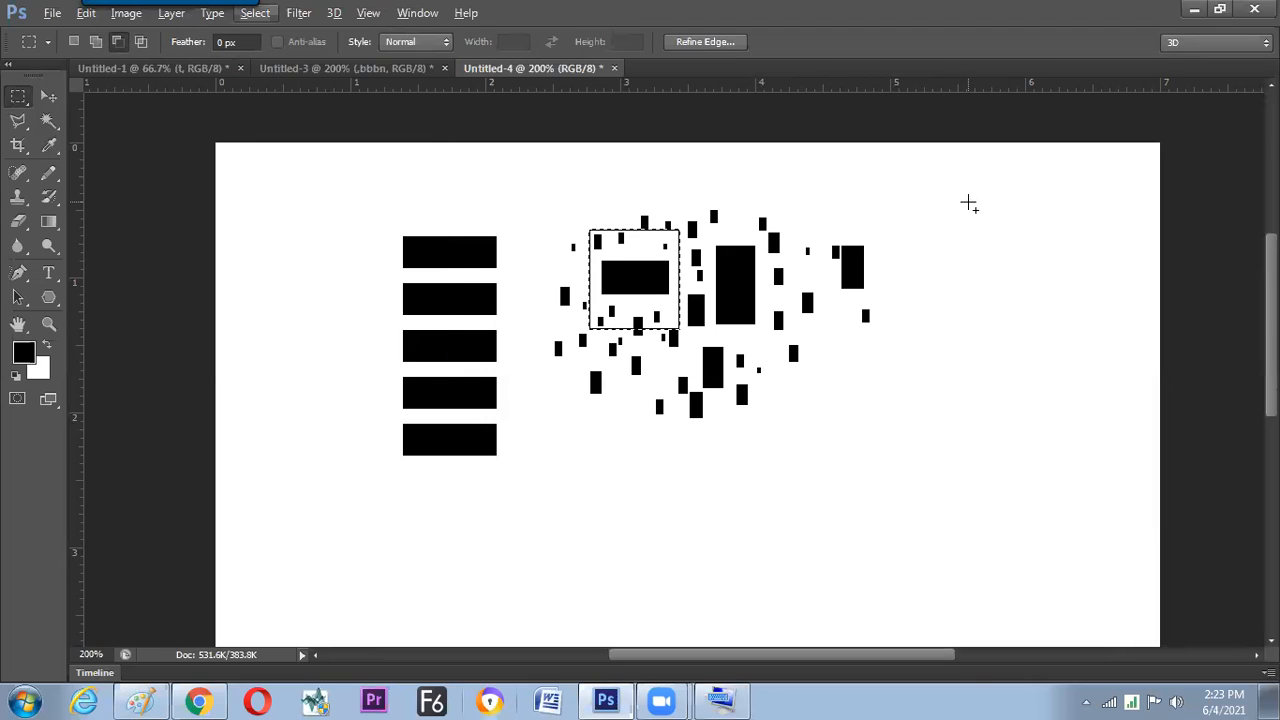
key(ctrl+d)
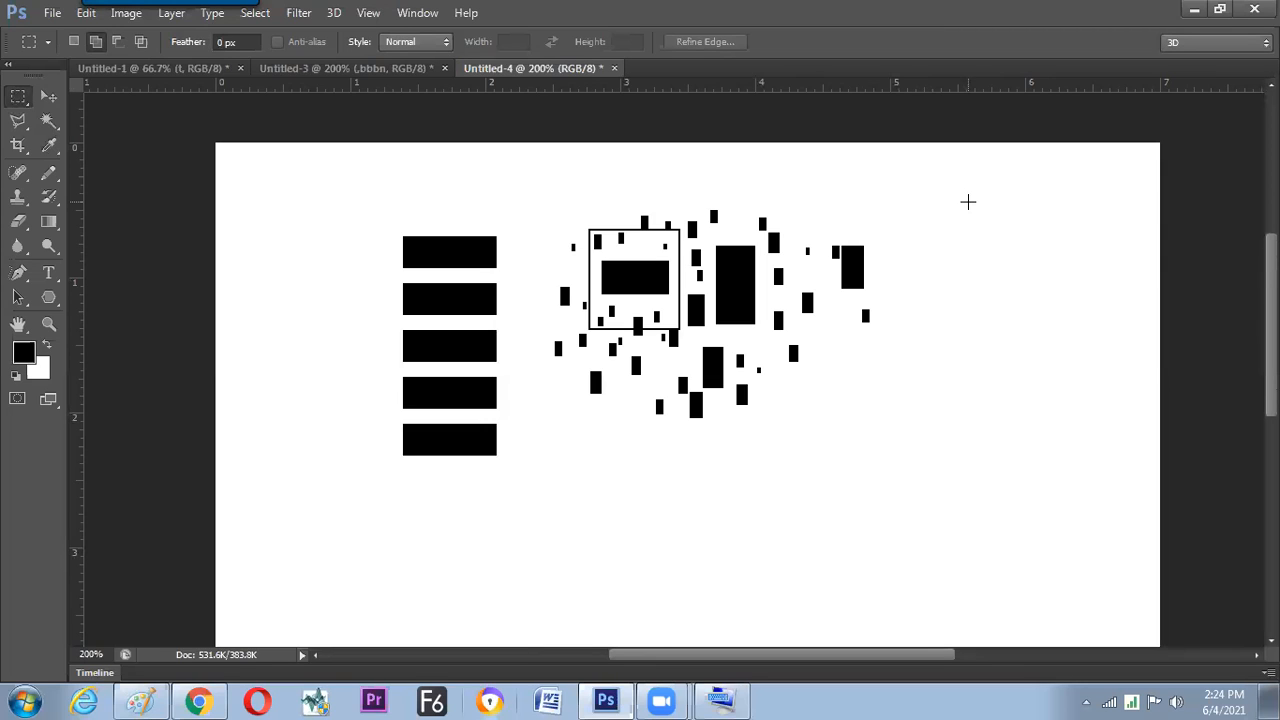
- Fill the whole canvas with the newly defined outlined-rectangle pattern in Normal mode at 100% opacity
key(alt+e)
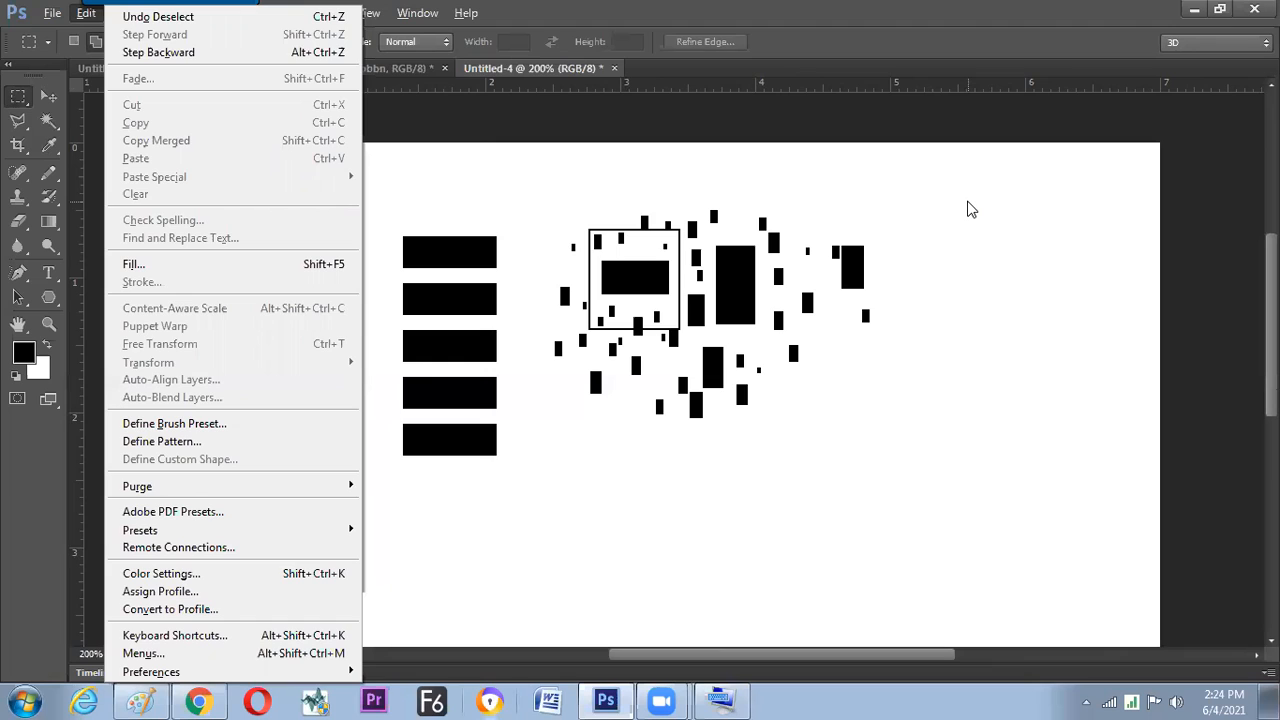
key(shift+F5)
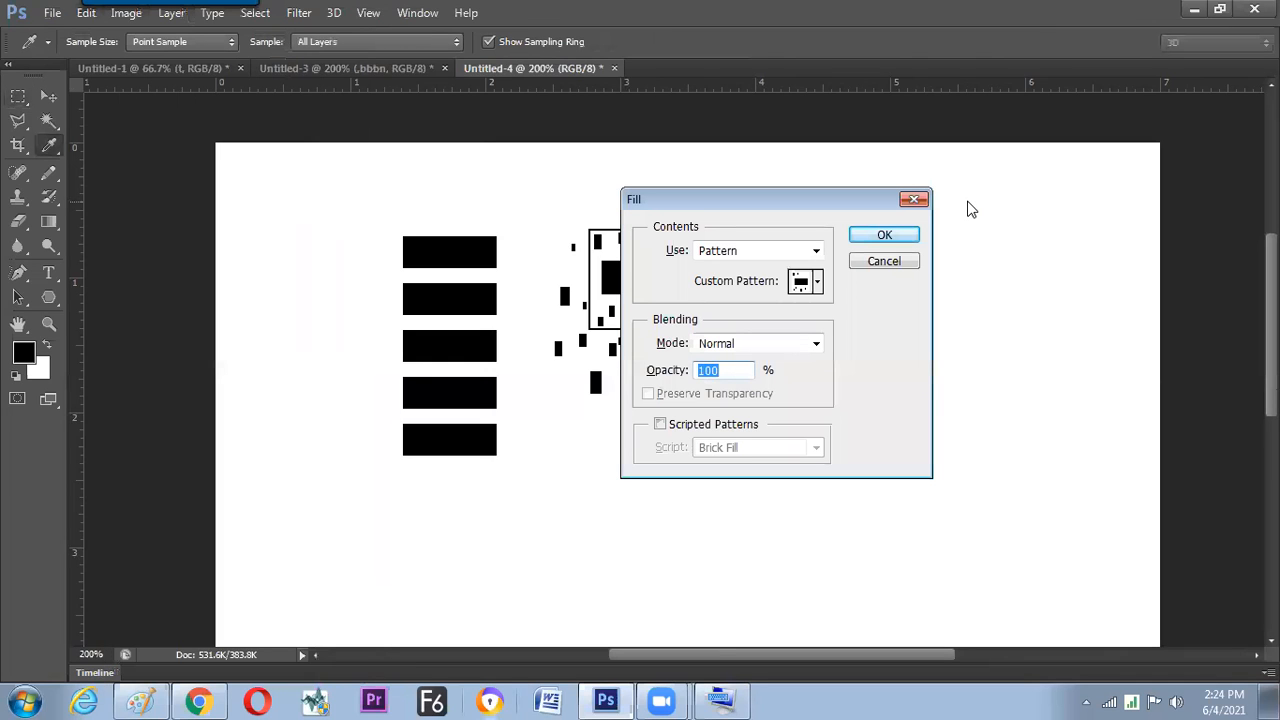
key(Tab)
key(shift+Tab)
key(shift+Tab)
key(shift+Tab)
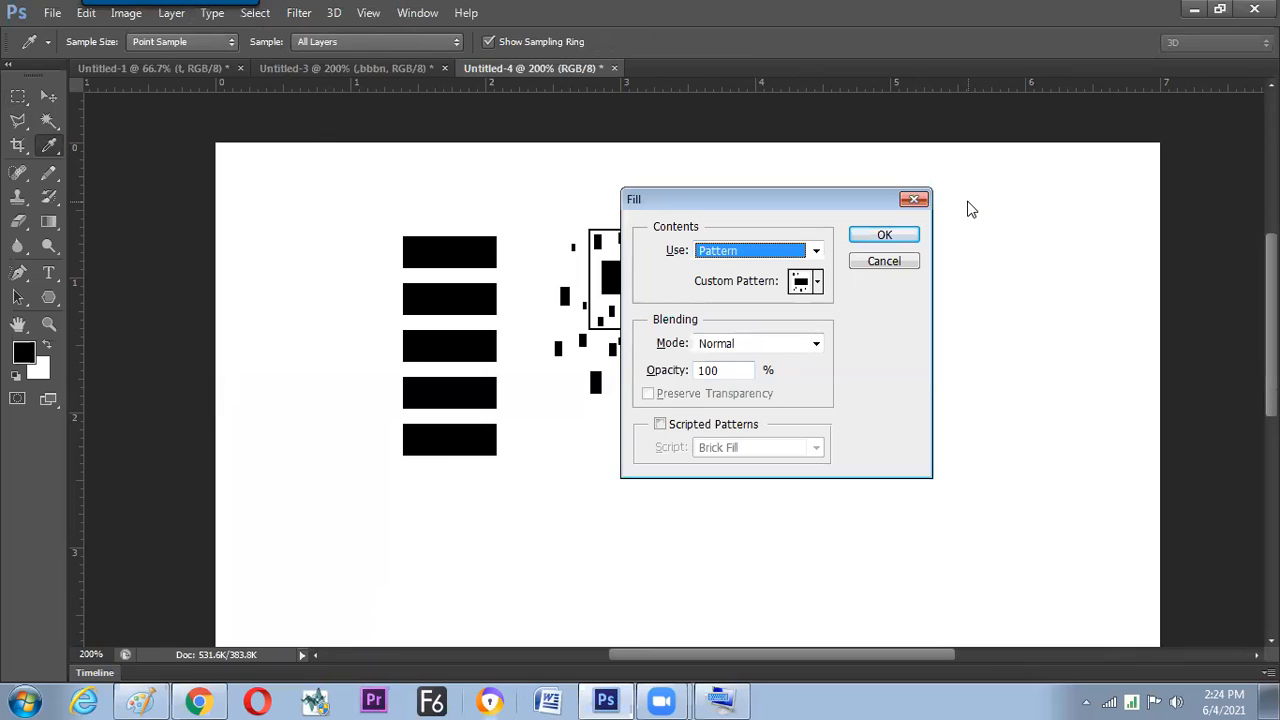
key(Tab)
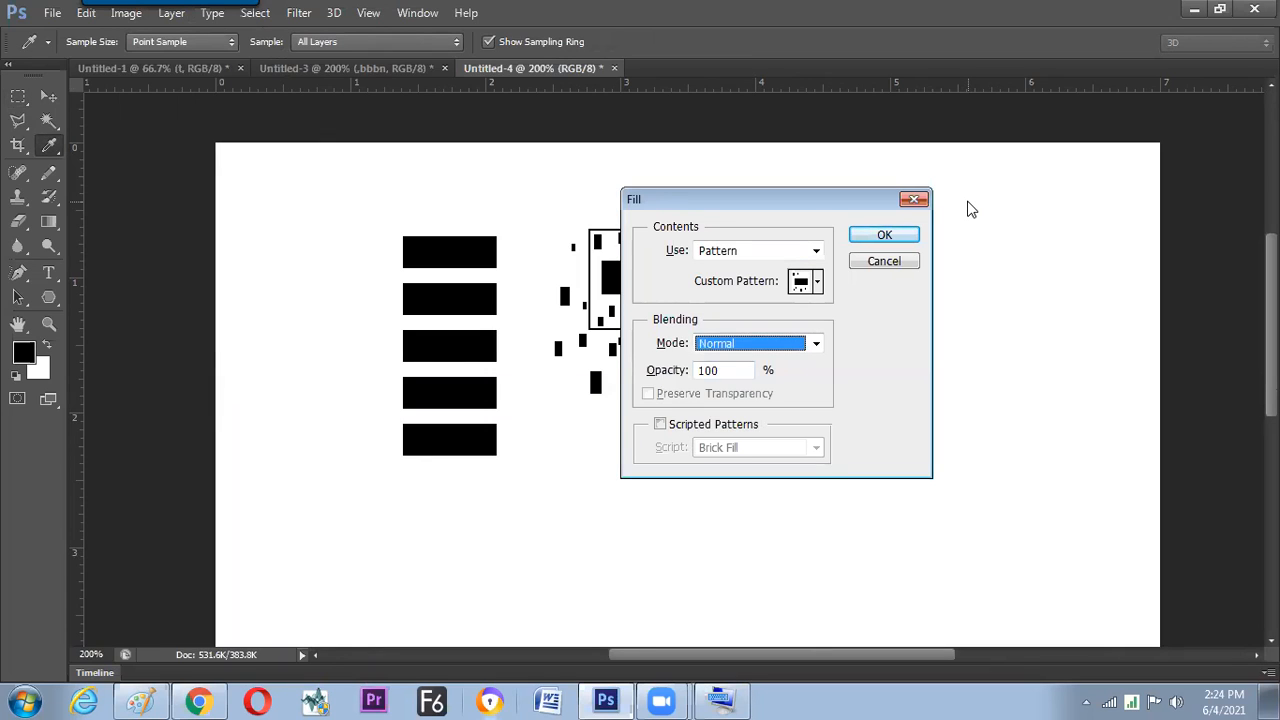
click(816, 284)
click(864, 416)
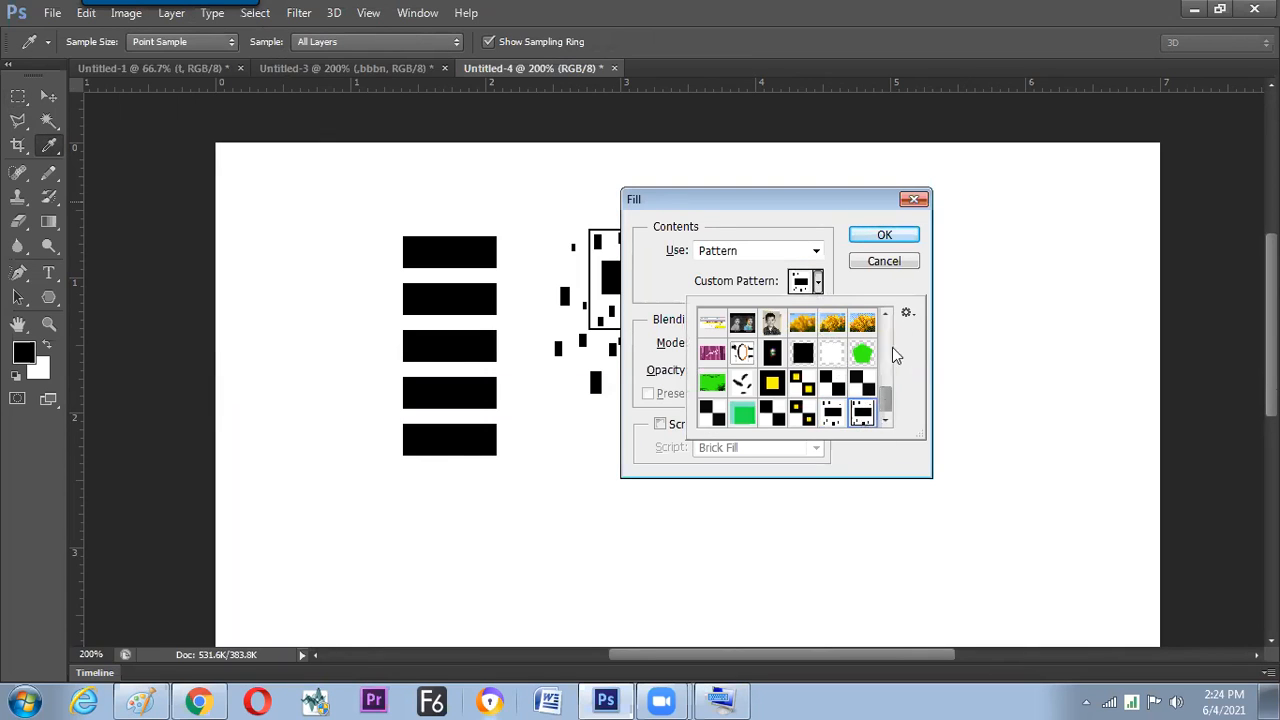
click(886, 236)
click(884, 235)
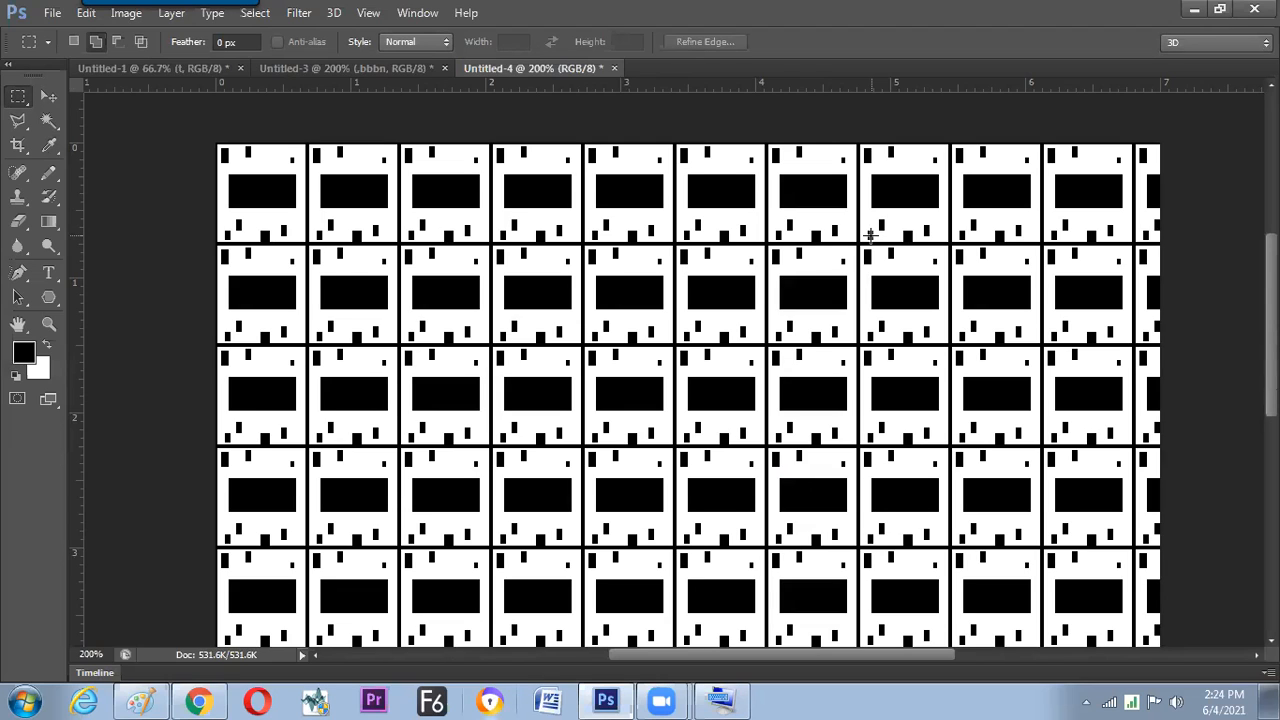
- Refill the canvas with the outlined-rectangle pattern, enabling Scripted Patterns with the Brick Fill script
key(alt+e)
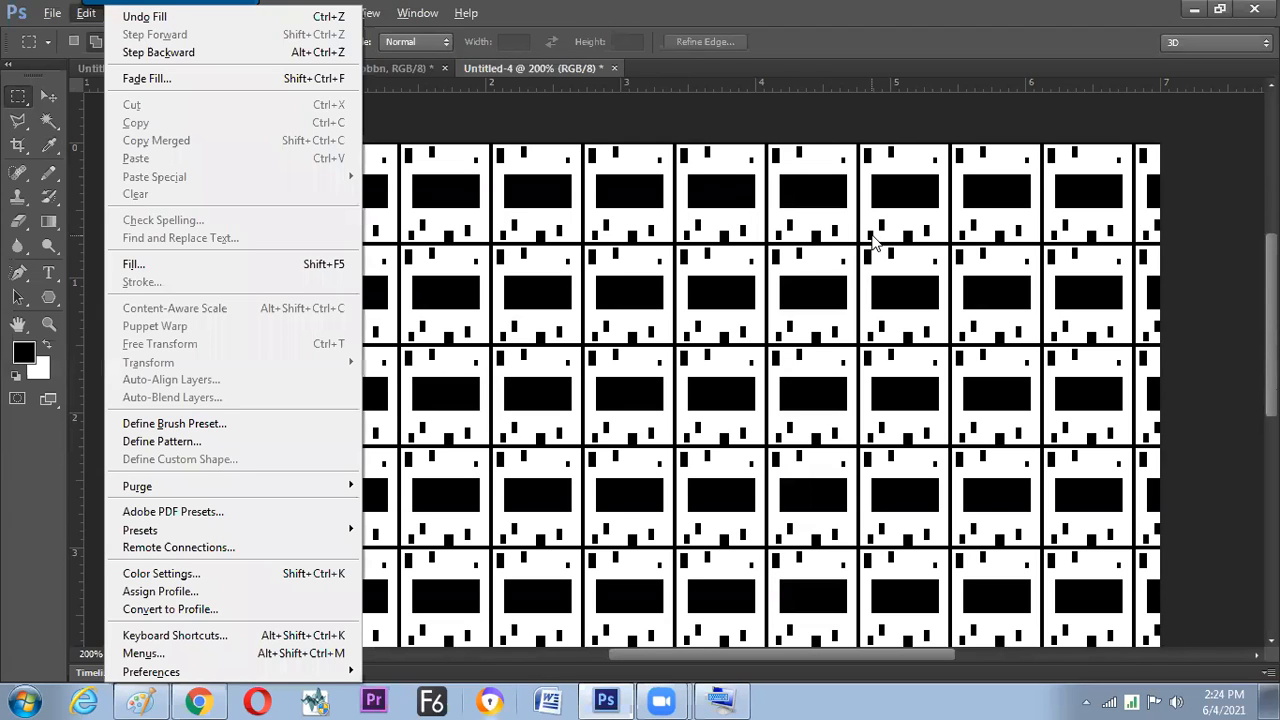
key(l)
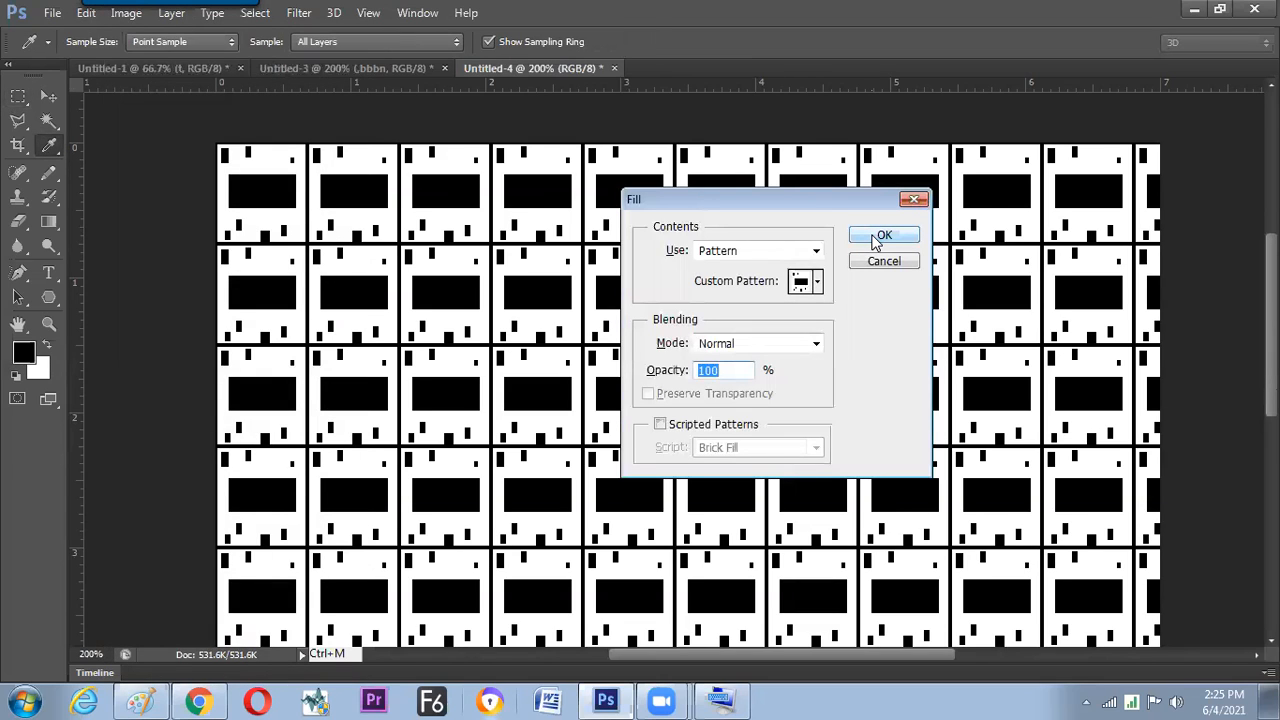
key(Tab)
key(Tab)
key(Tab)
key(Tab)
key(Tab)
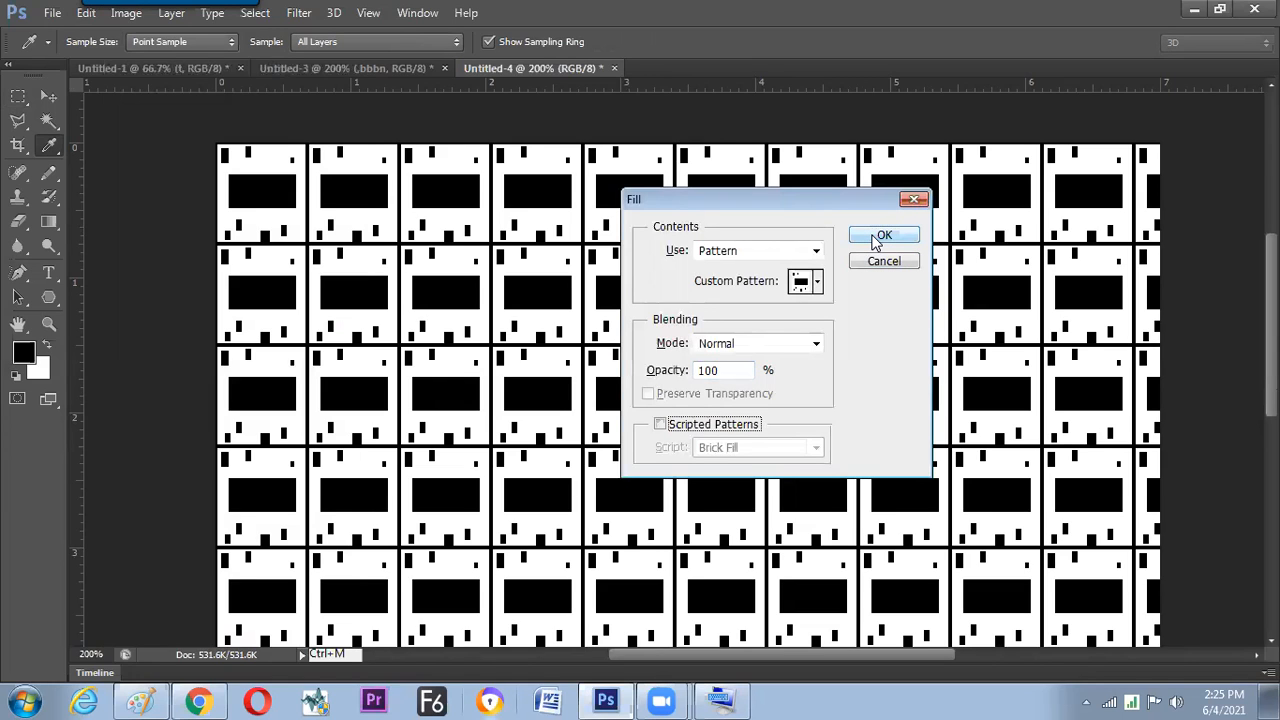
key(space)
key(Tab)
key(Tab)
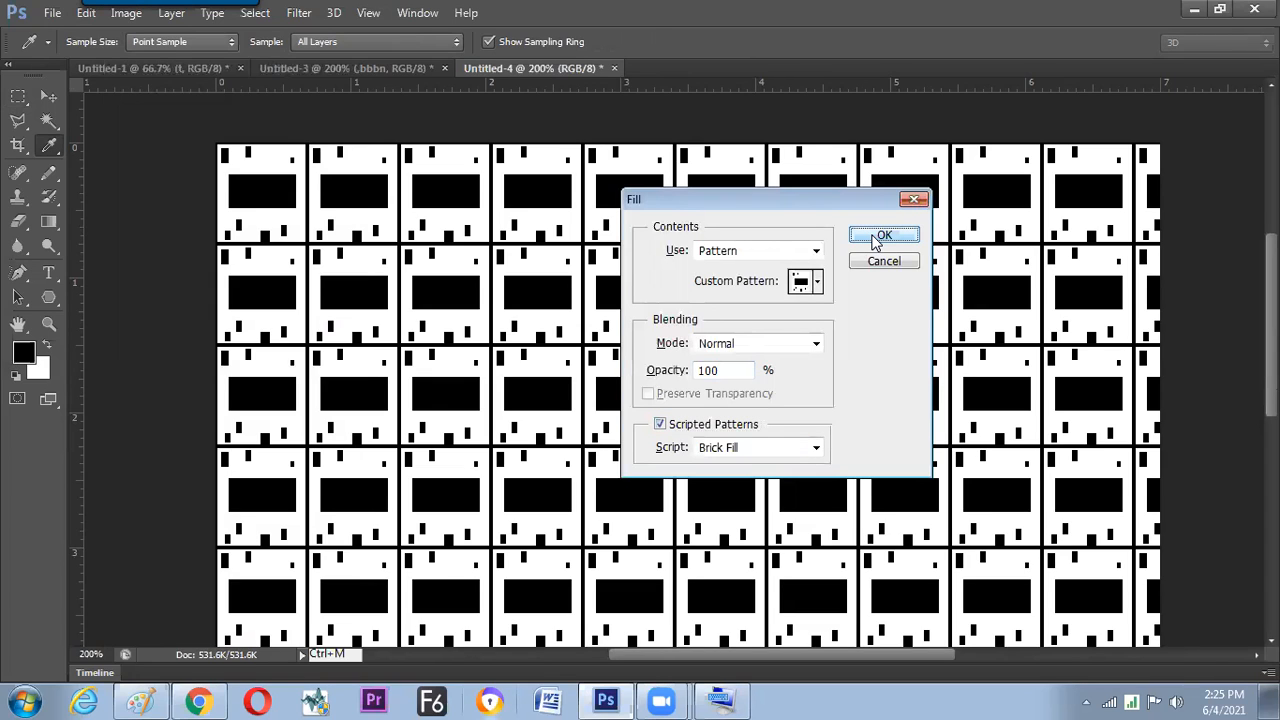
key(Return)
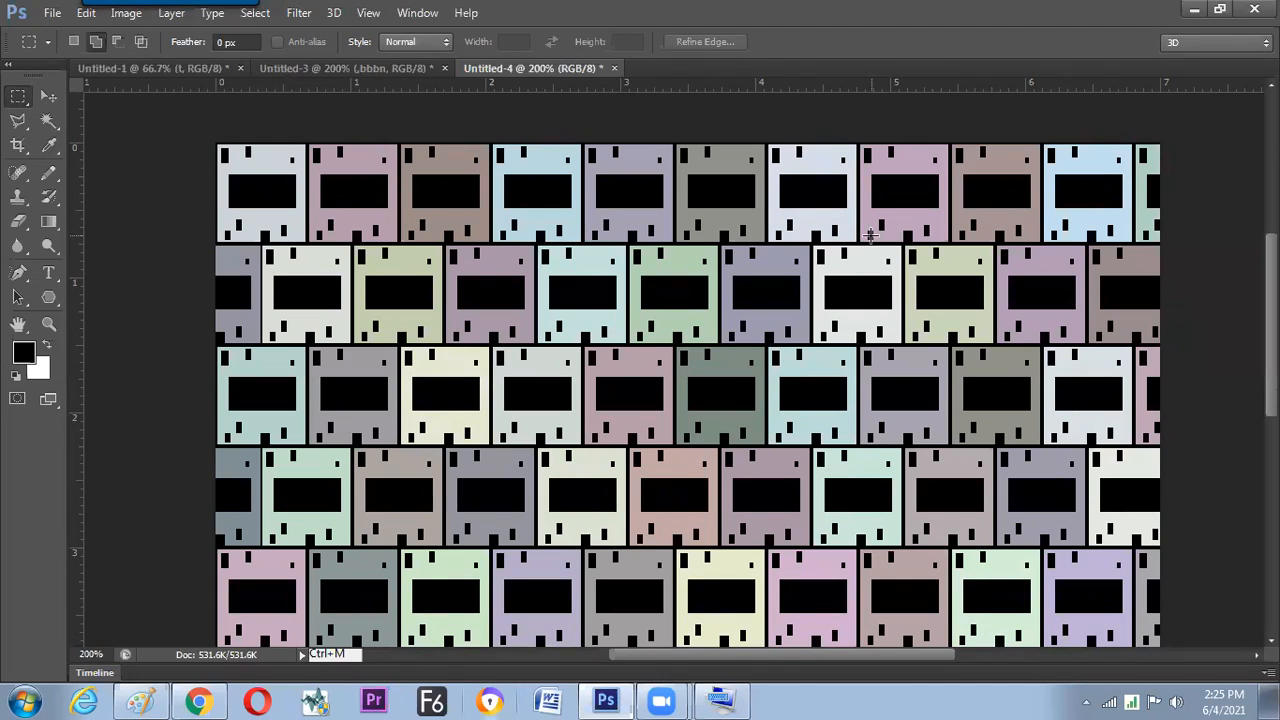
- Refill the canvas with the same pattern using the Cross Weave script
key(shift+F5)
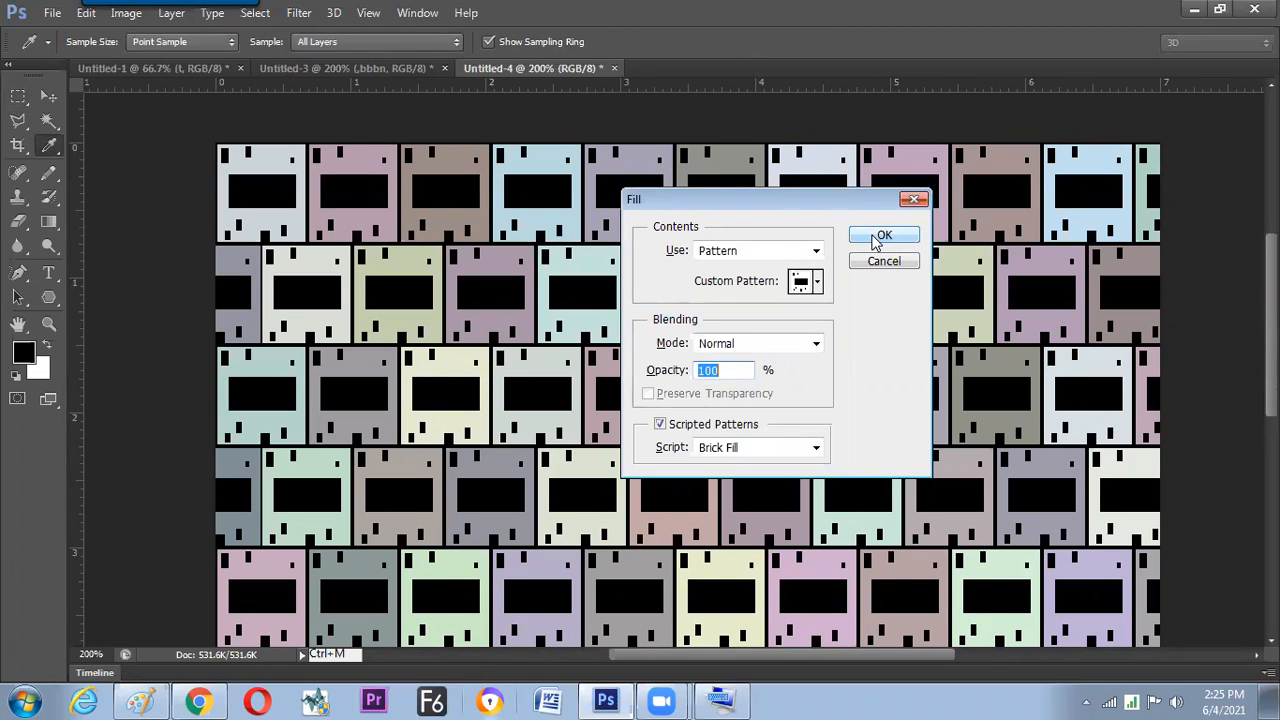
key(Tab)
key(Tab)
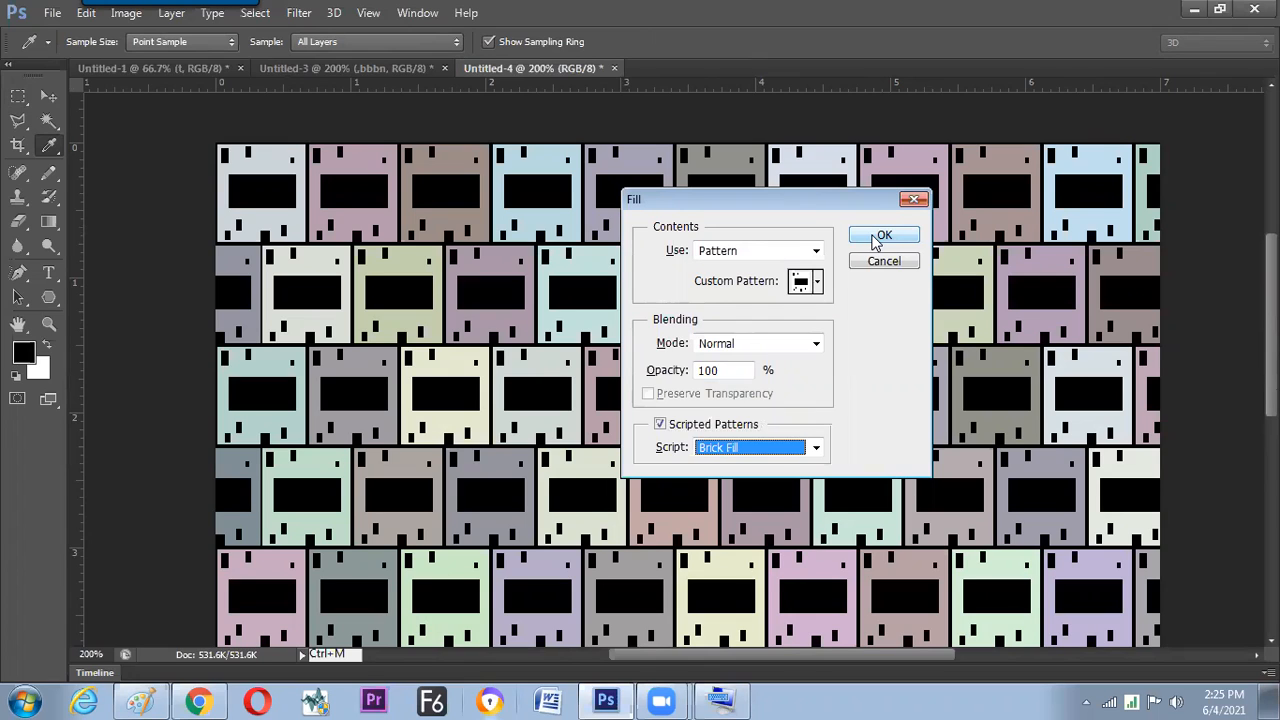
key(Down)
click(880, 236)
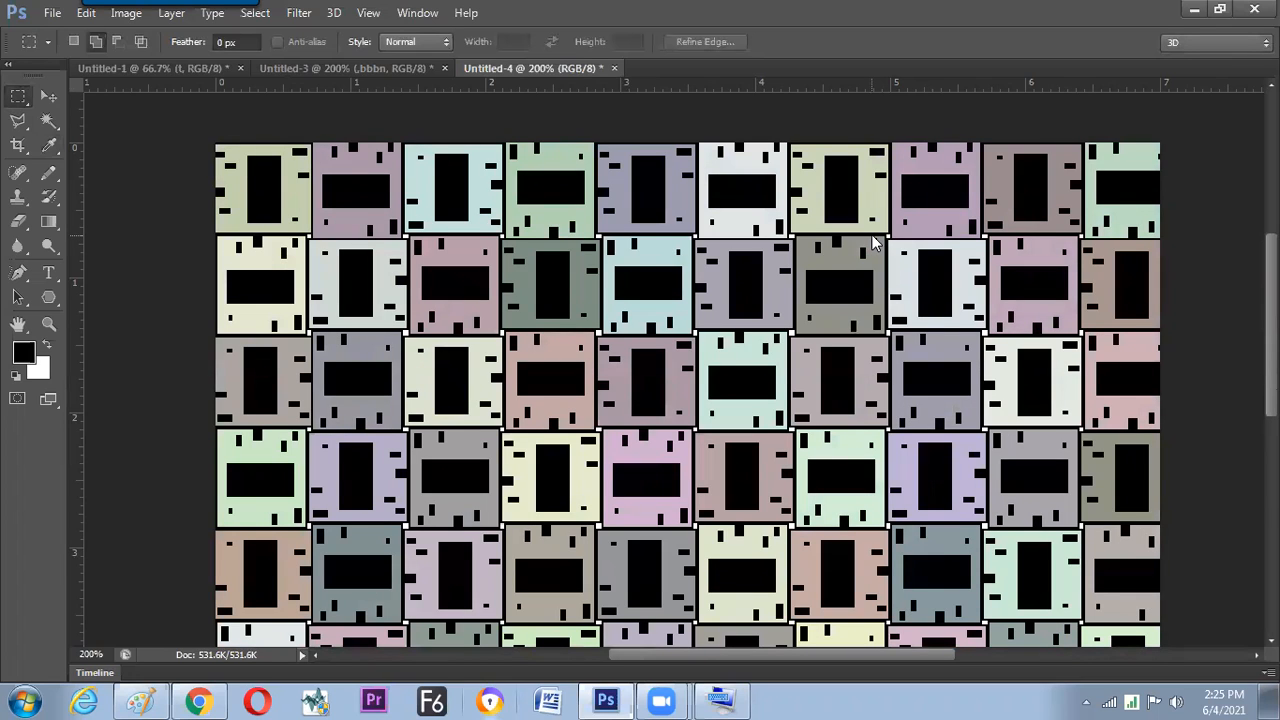
- Refill the canvas with the same pattern using the Random Fill script
key(shift+F5)
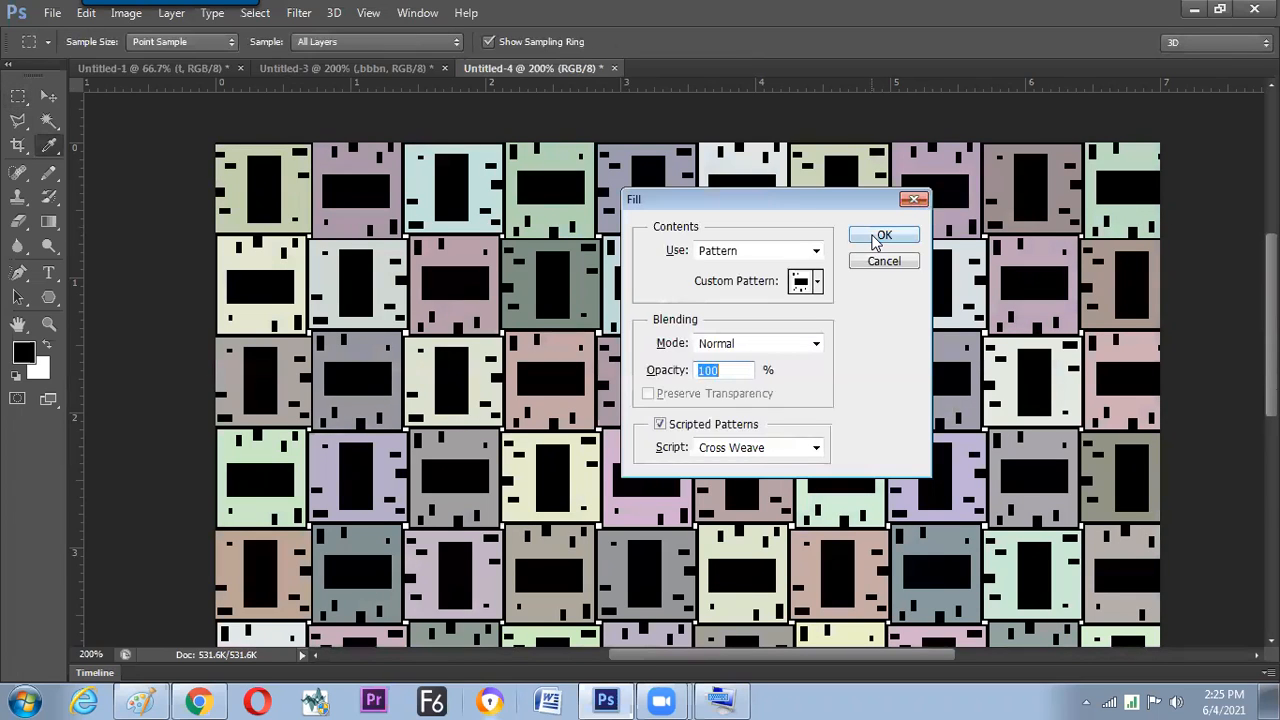
key(Tab)
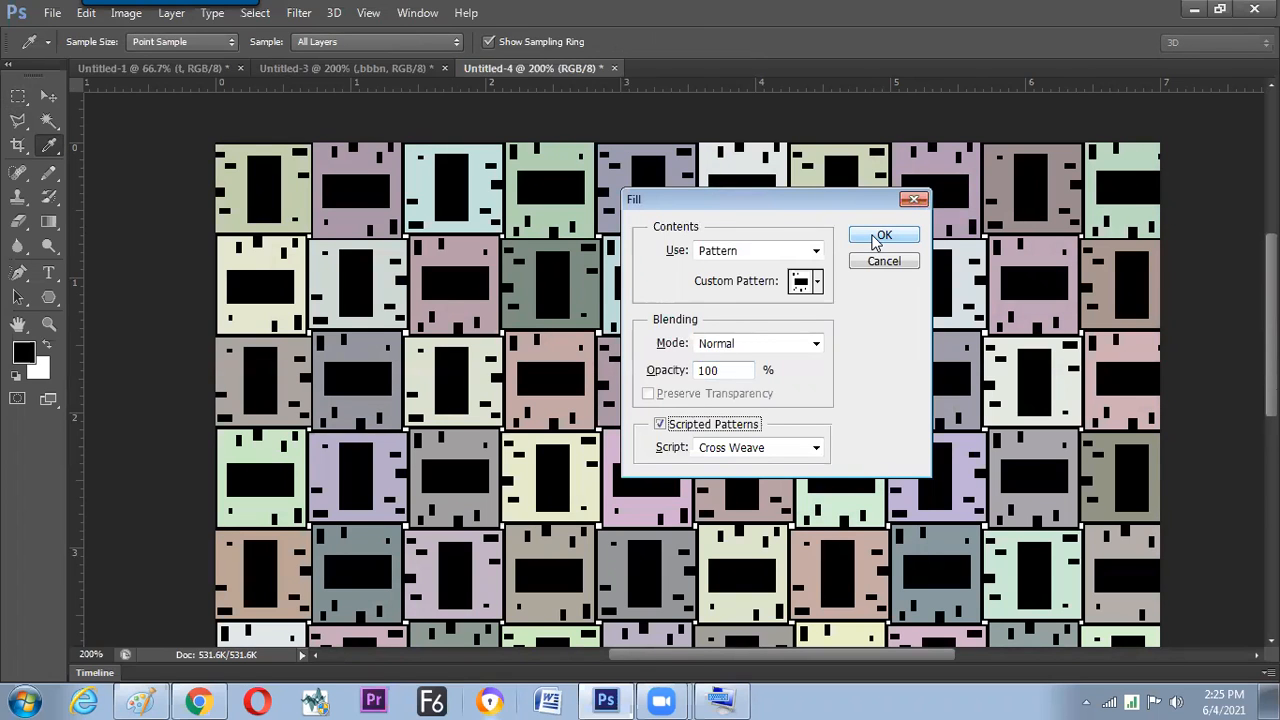
key(Tab)
key(Down)
click(876, 241)
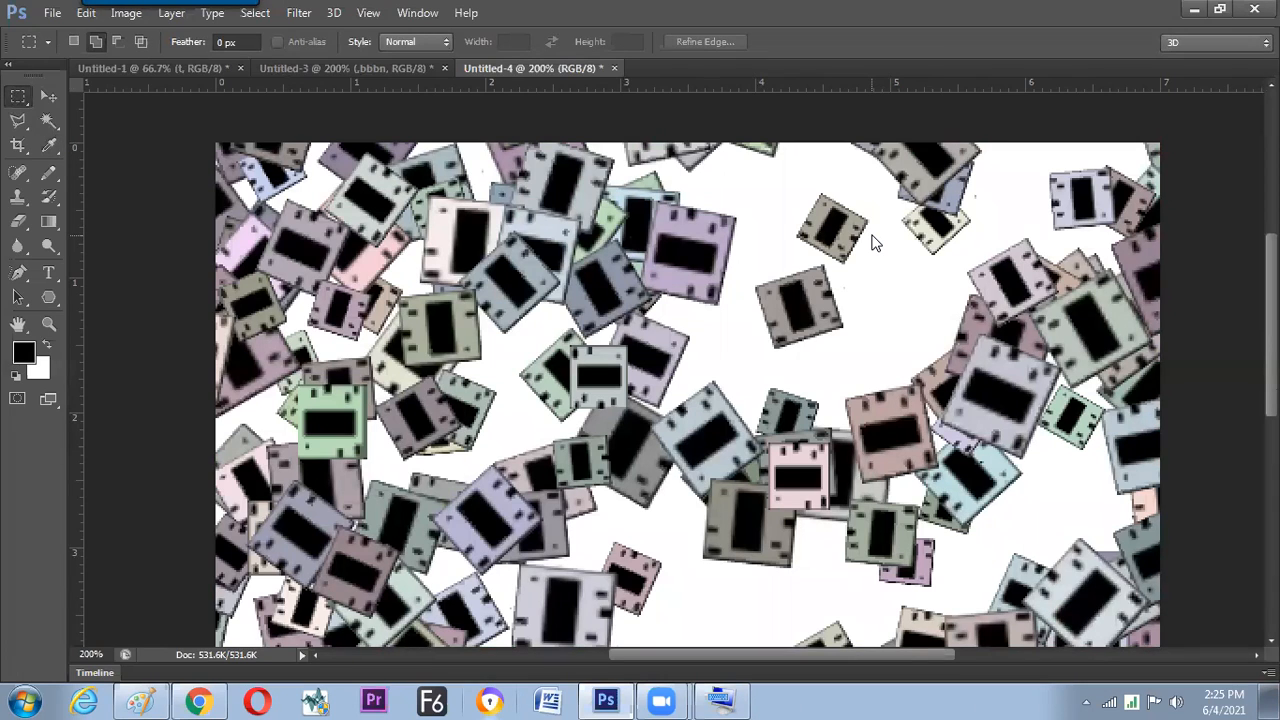
- Refill the canvas with the outlined-rectangle pattern using the Spiral script
key(shift+F5)
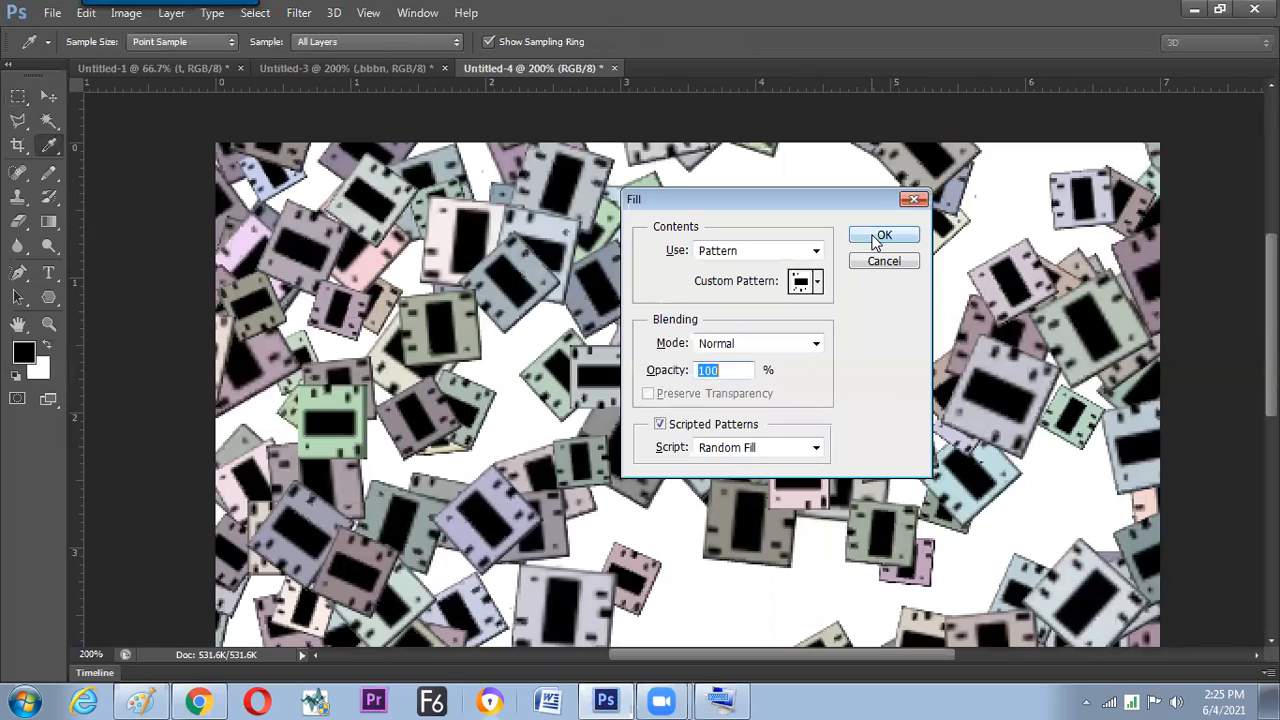
key(Tab)
key(Tab)
key(Down)
click(884, 236)
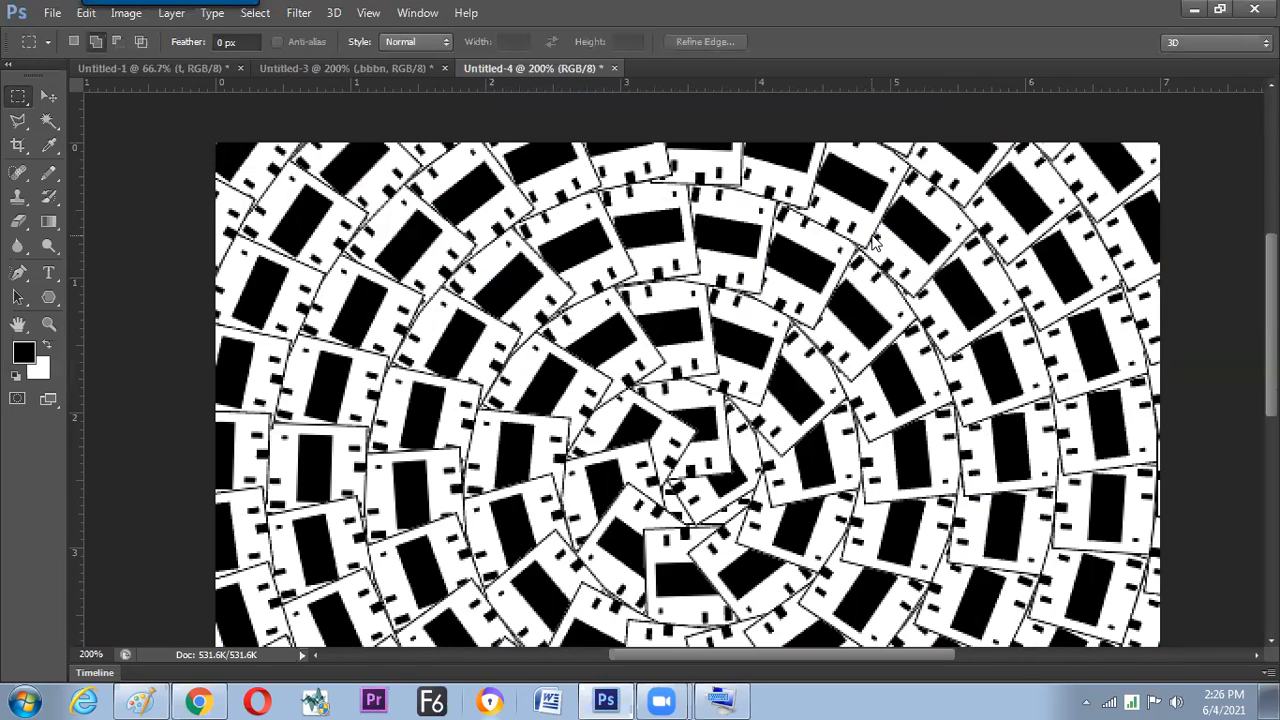
- Refill the canvas with the outlined-rectangle pattern with Scripted Patterns turned off
key(shift+F5)
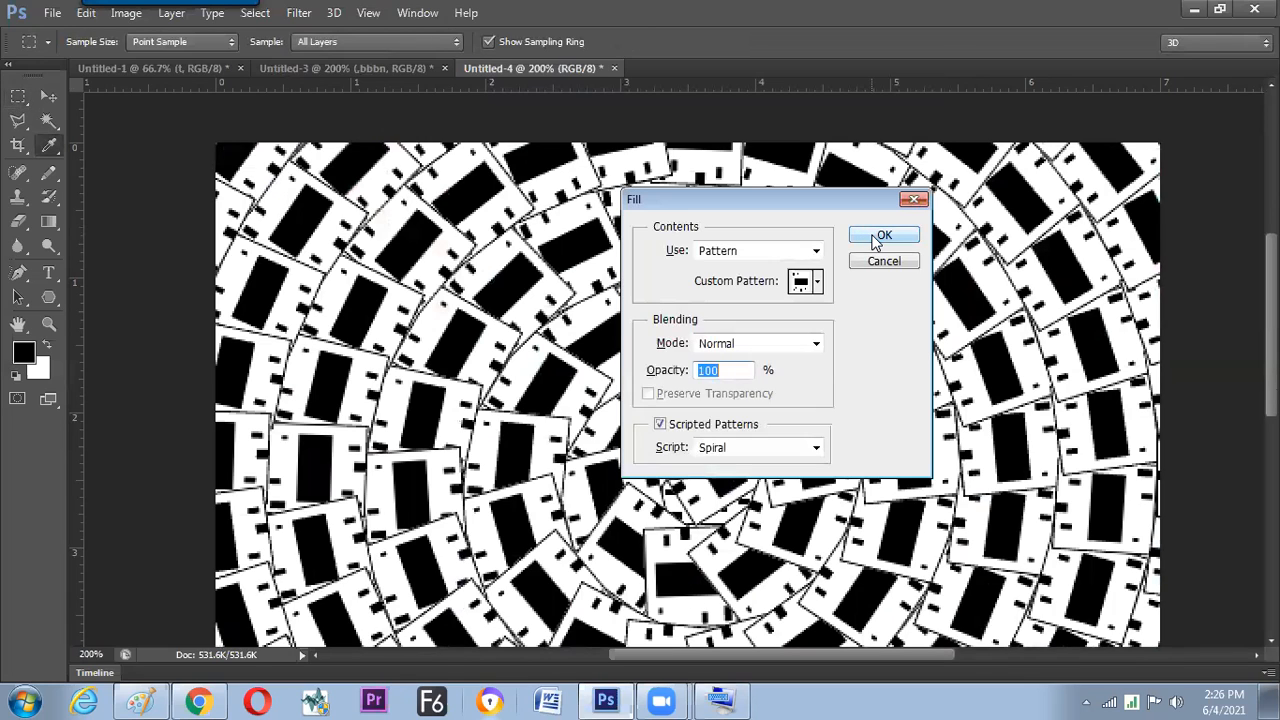
key(Tab)
key(space)
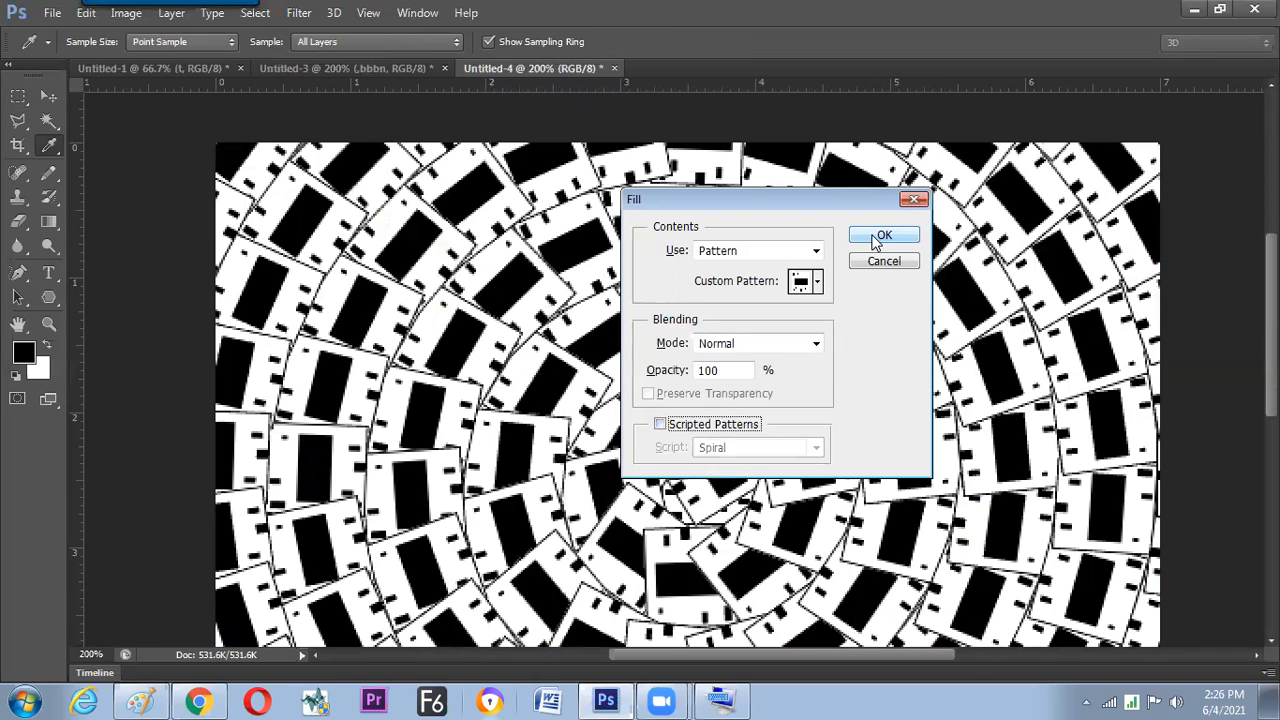
click(875, 238)
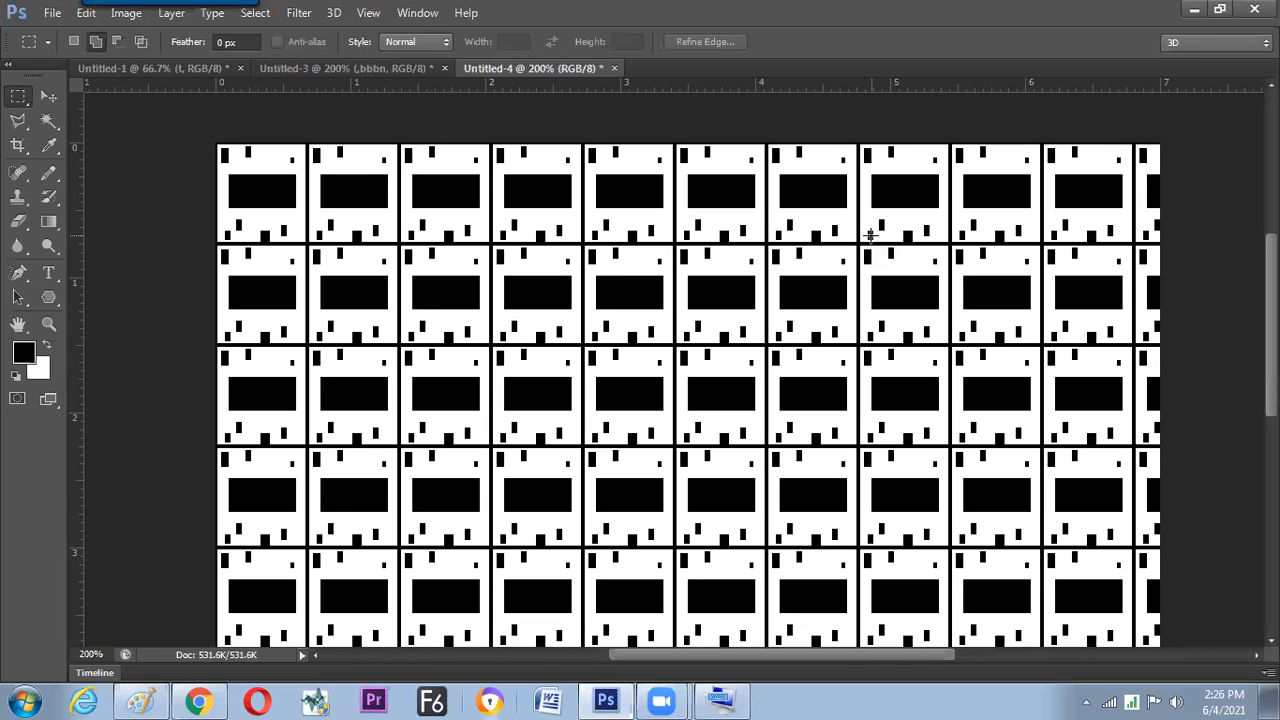
- Undo the plain pattern fill to return to the blank white canvas
key(ctrl+z)
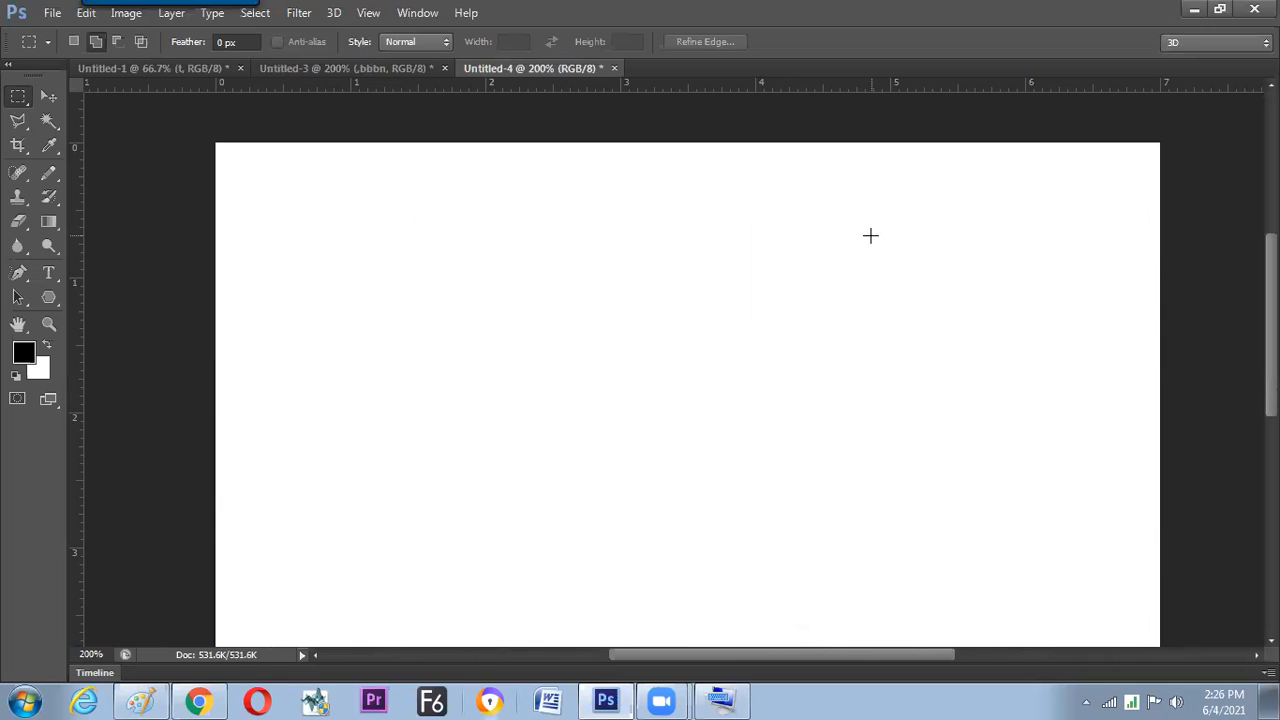
key(ctrl+z)
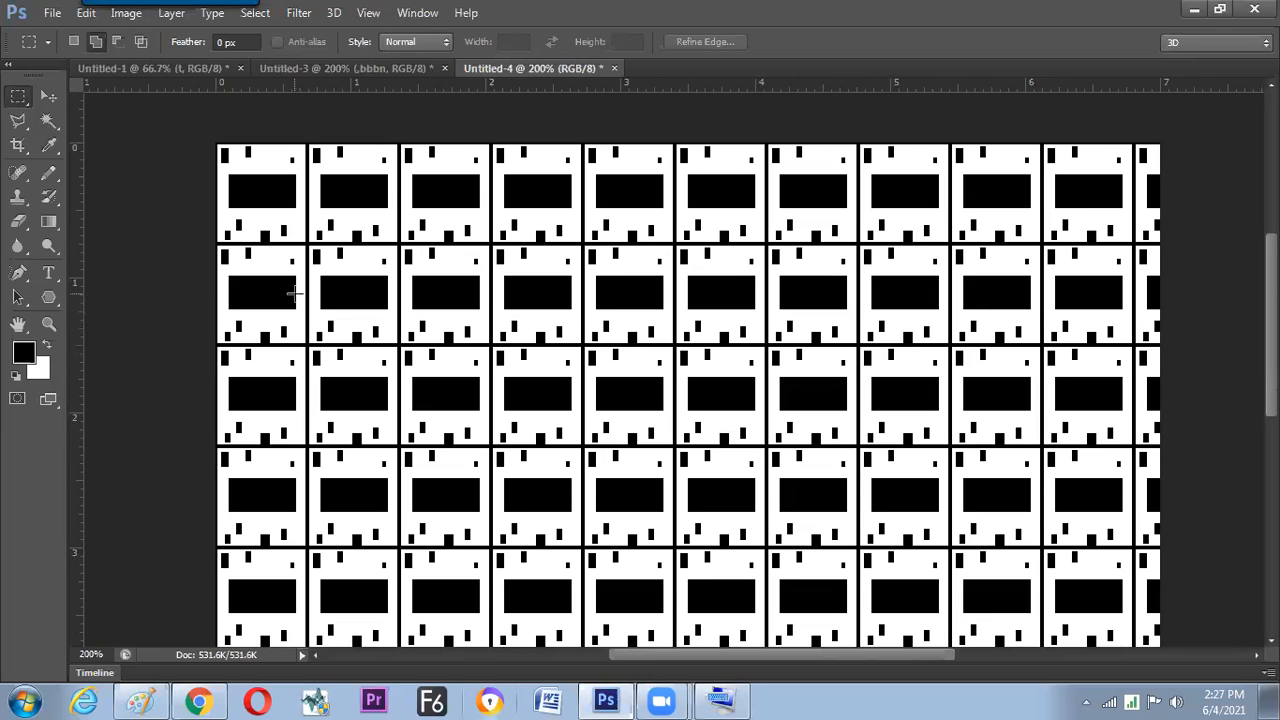
key(ctrl+z)
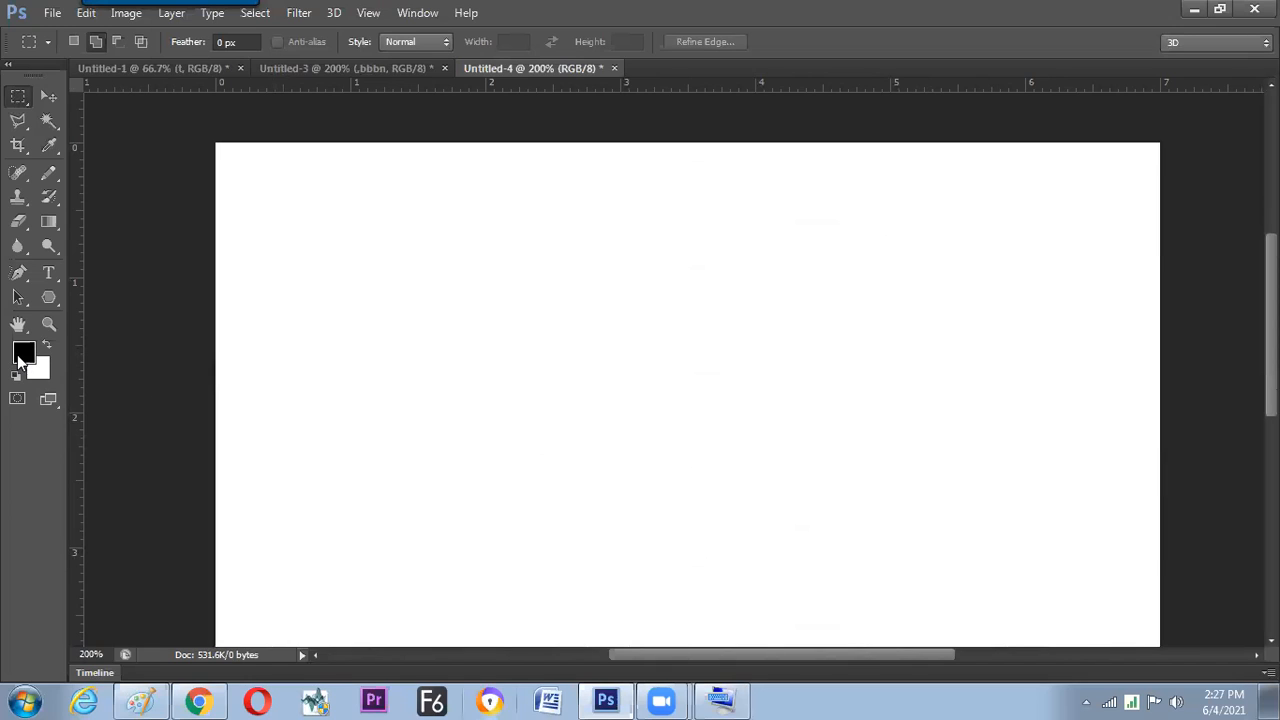
- Fill the whole canvas with the black foreground color and undo that fill
key(alt+BackSpace)
key(ctrl+z)
key(ctrl+z)
key(ctrl+z)
key(ctrl+z)
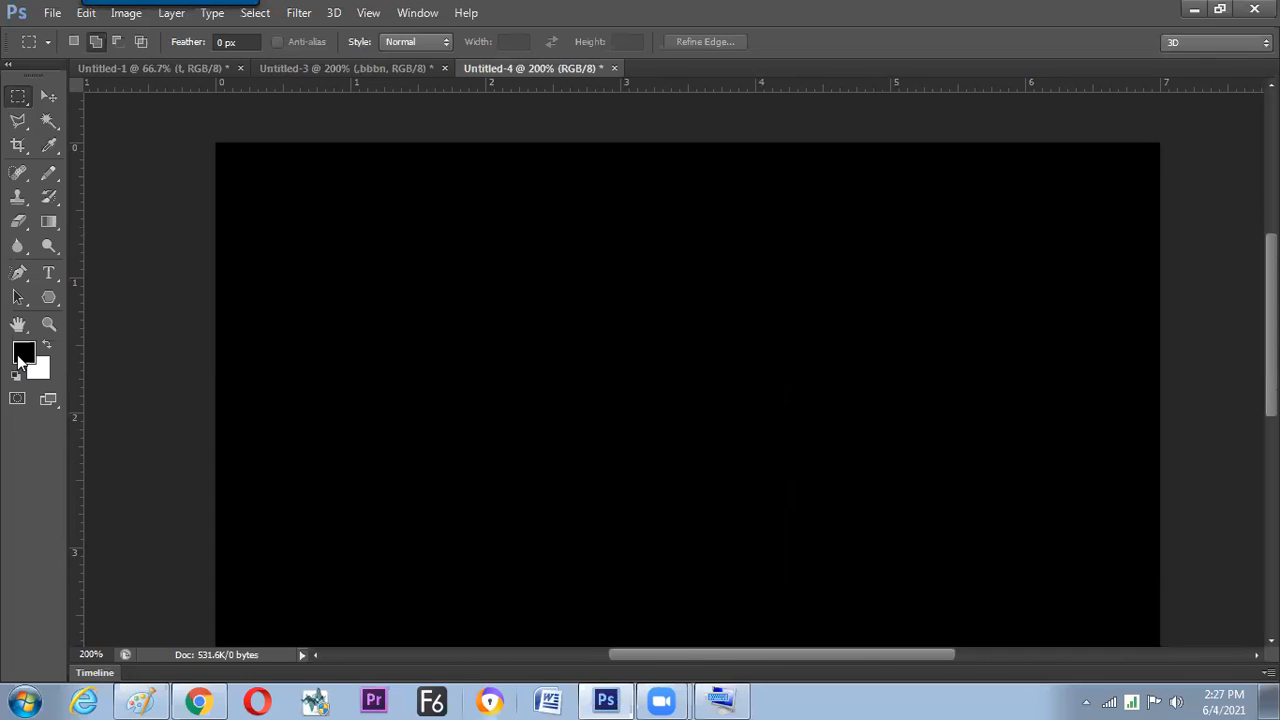
key(ctrl+z)
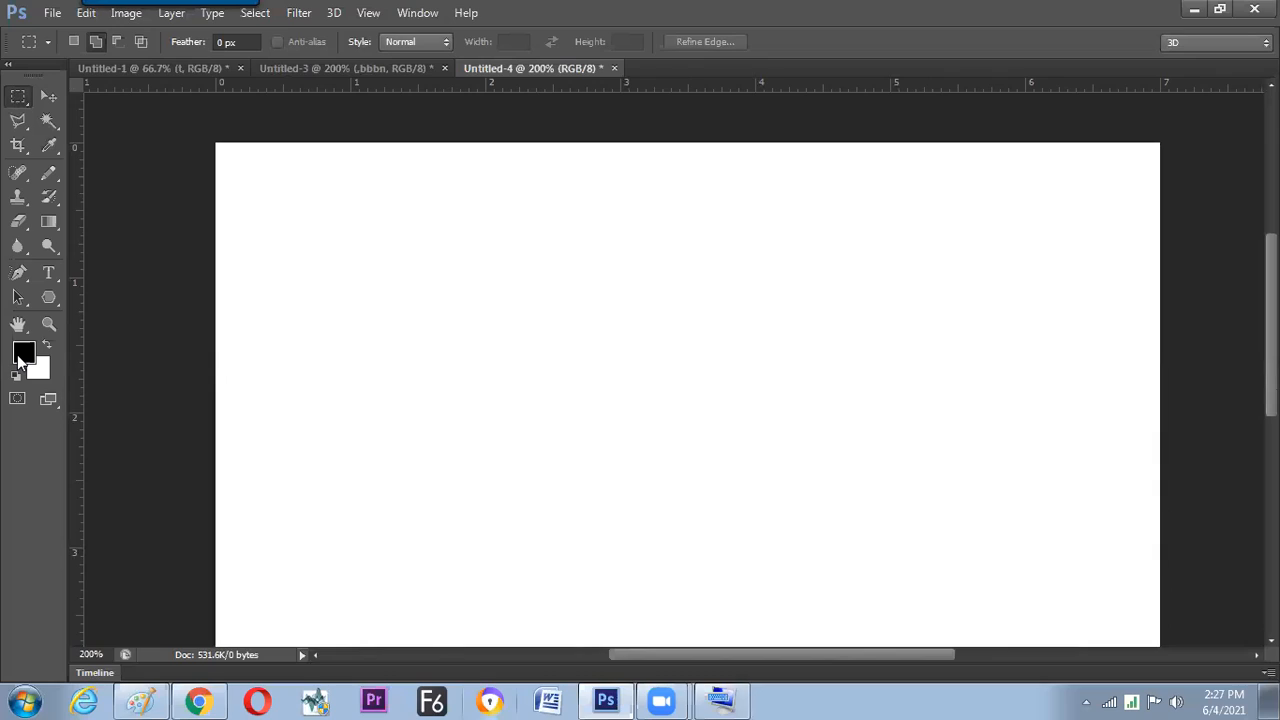
- Show the grid and fill a one-cell square selection in the canvas's upper-left corner with black
key(ctrl+apostrophe)
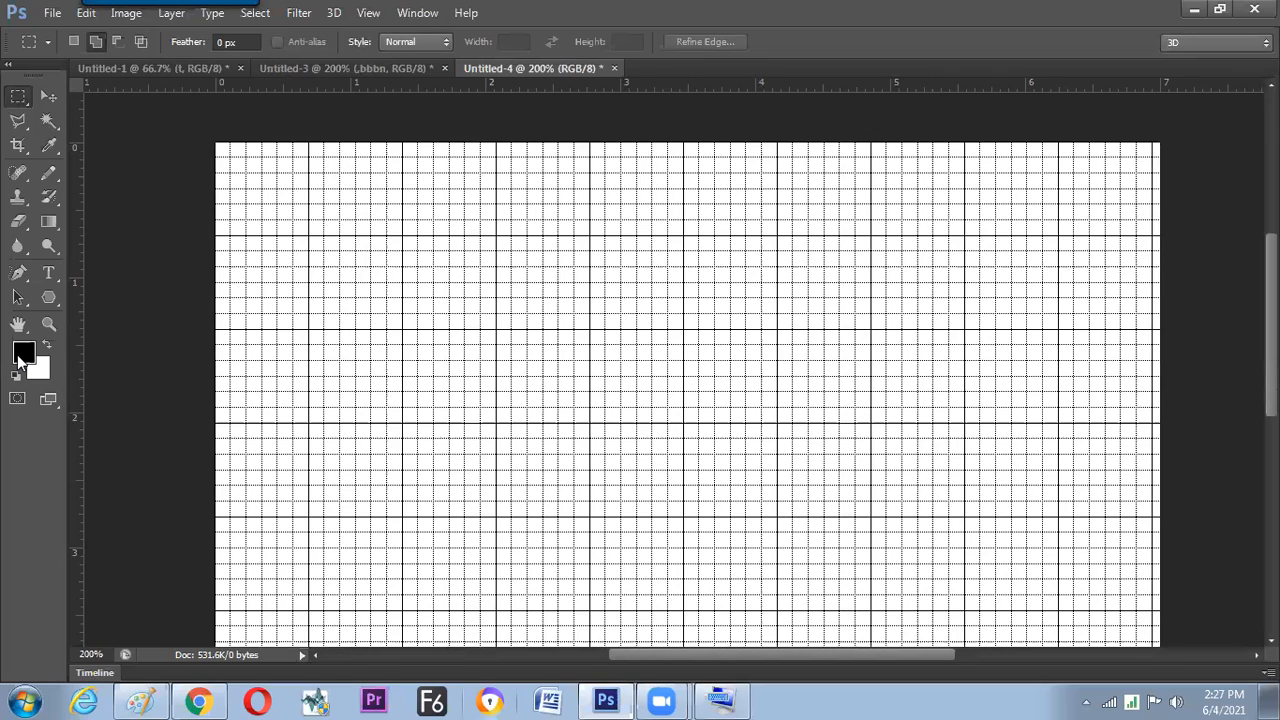
key(ctrl+plus)
drag(266, 266, 419, 425)
key(ctrl+plus)
drag(246, 337, 480, 443)
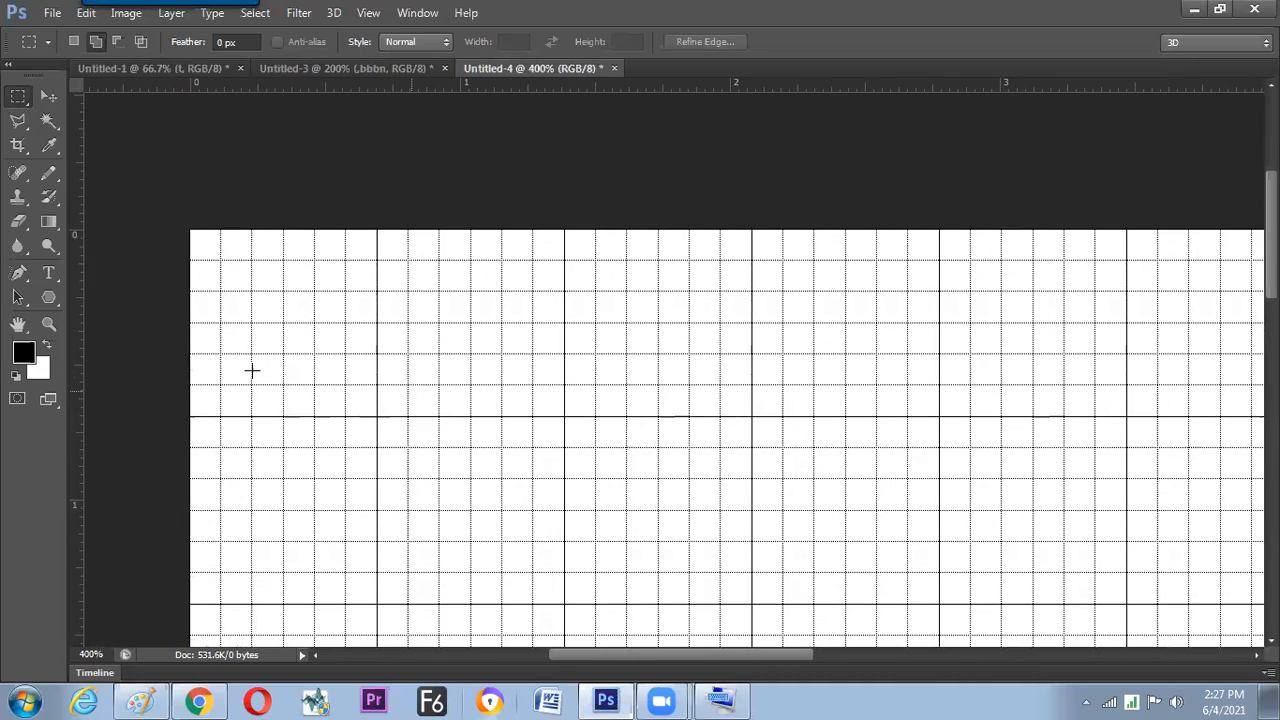
drag(191, 231, 222, 259)
key(alt+BackSpace)
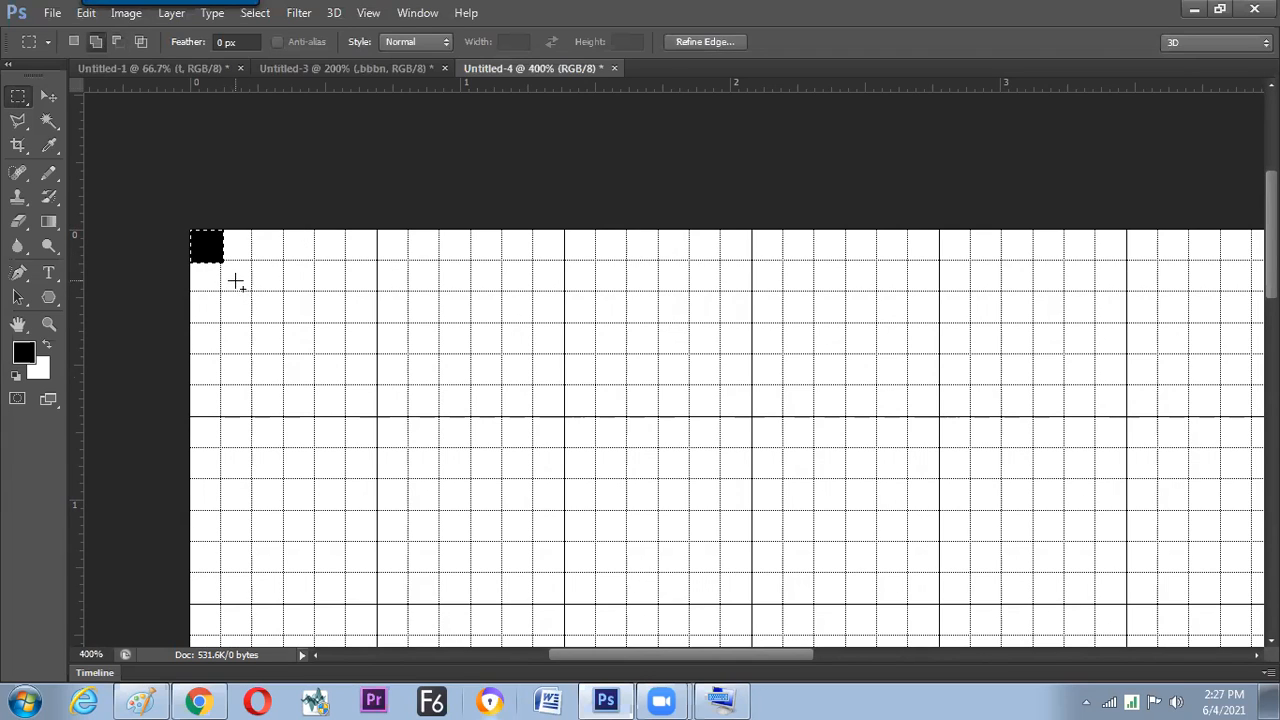
- Fill a one-cell square in the third column and row and a three-cell-wide bar diagonally above it with black
drag(251, 291, 283, 322)
key(alt+BackSpace)
key(ctrl+d)
drag(284, 264, 372, 283)
key(alt+BackSpace)
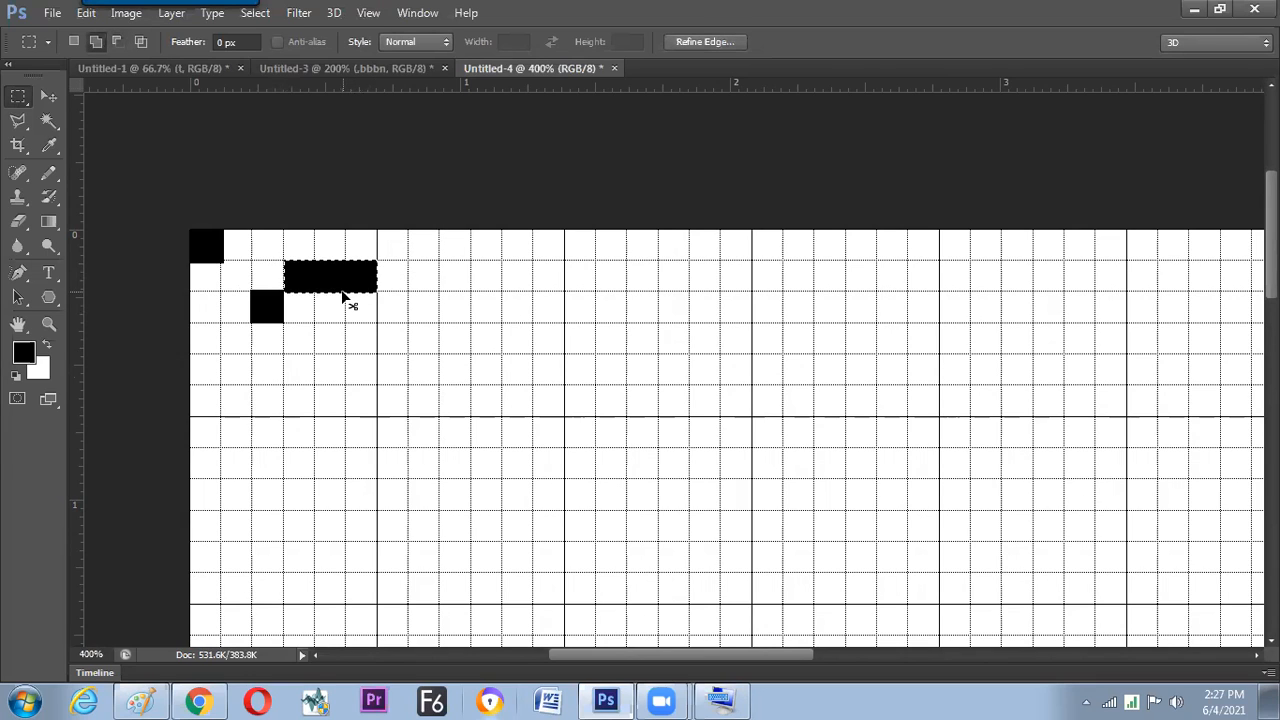
- Select the six-by-three-cell area enclosing the black shapes and stroke it with a 1 px black line inside
drag(193, 228, 370, 321)
key(ctrl+d)
drag(184, 216, 370, 322)
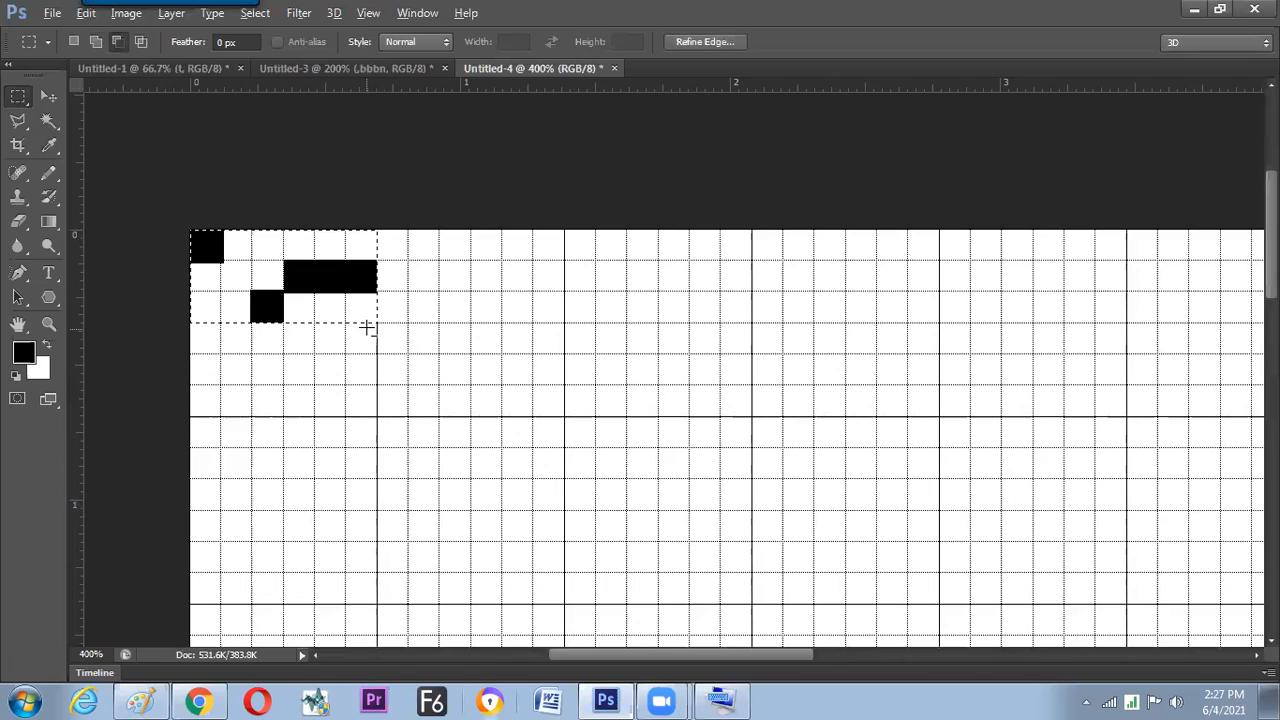
key(alt+e)
click(369, 281)
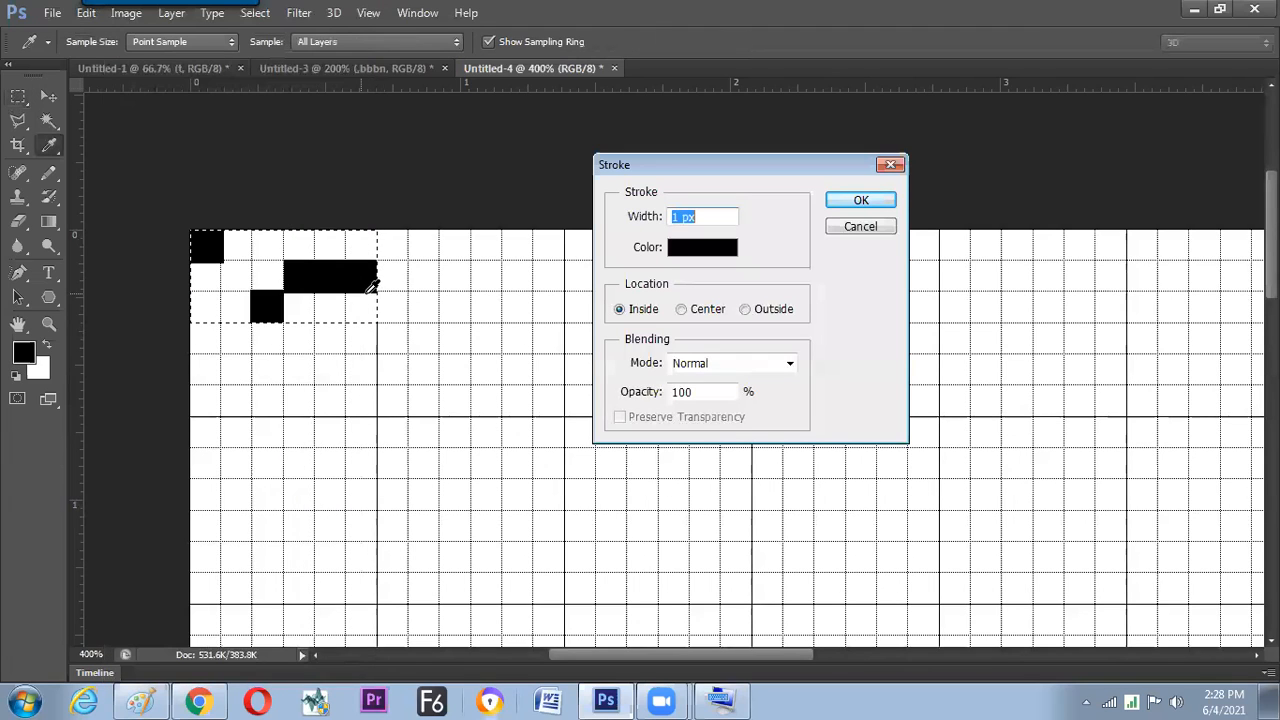
key(Return)
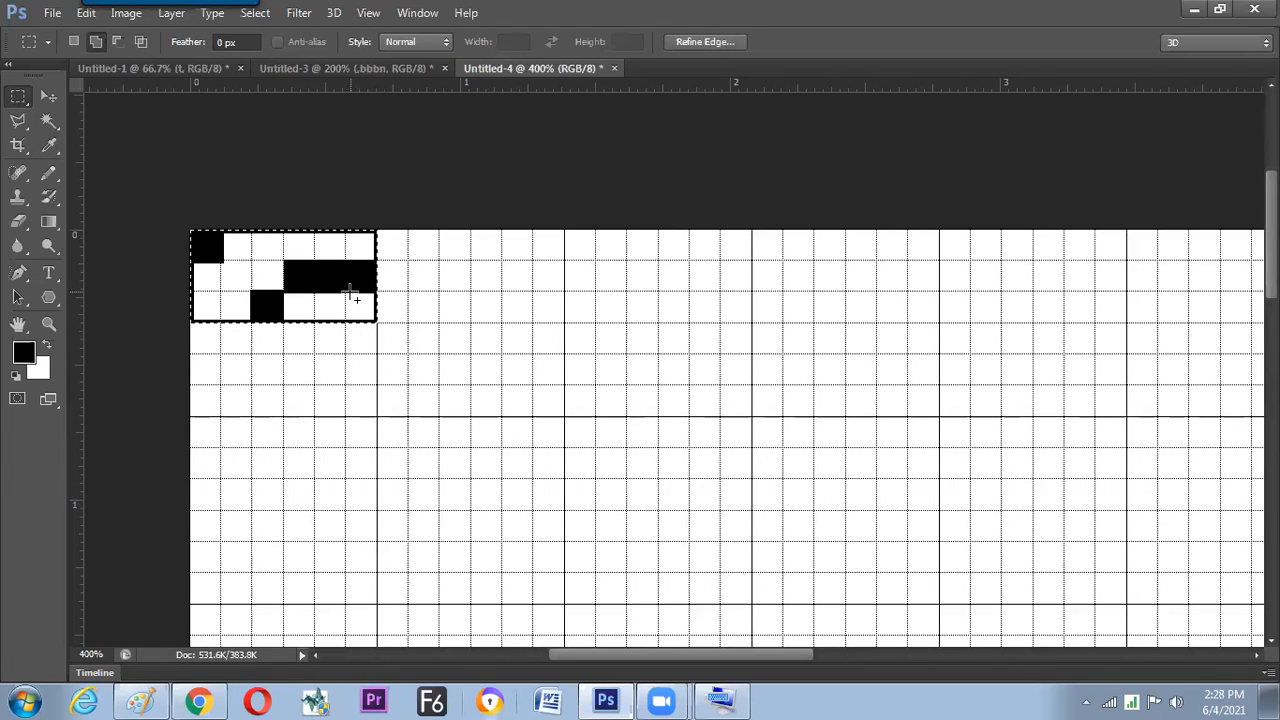
- Define the selected outlined tile as a new pattern under the default name
click(86, 14)
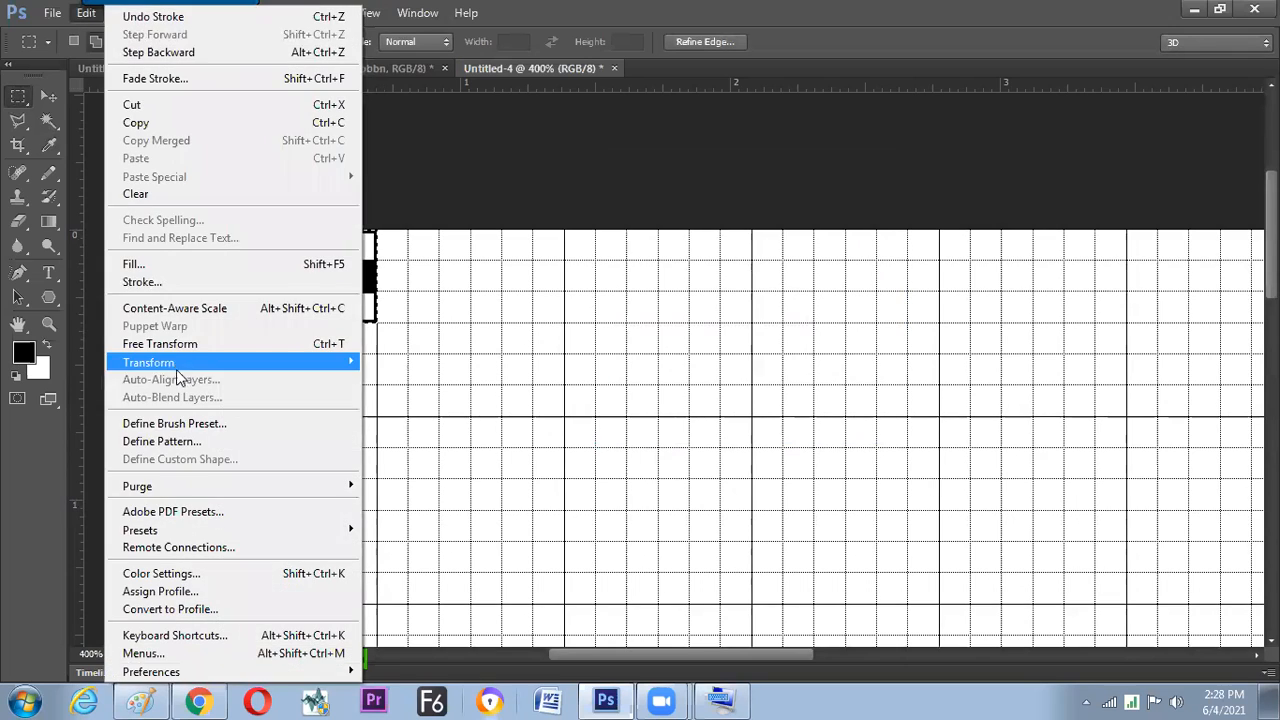
click(161, 441)
click(808, 245)
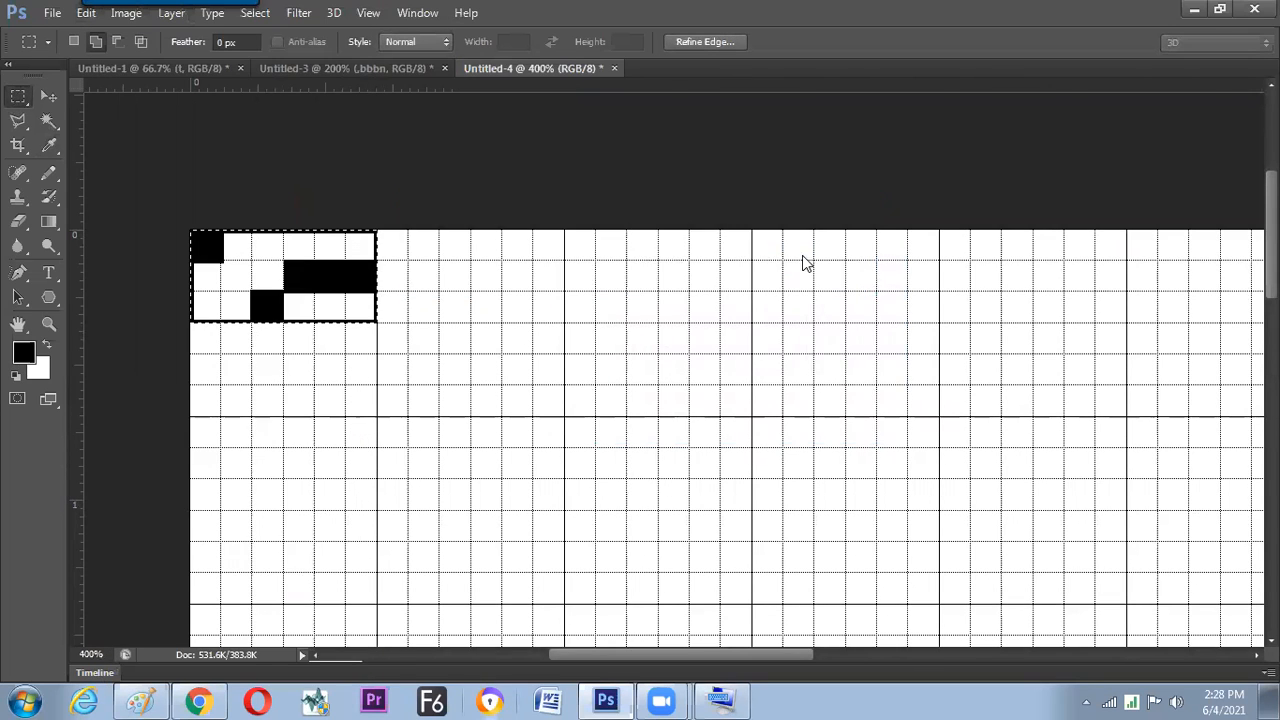
- Fill the whole canvas with the newly defined stepped-block pattern in Normal mode at 100% opacity and hide the grid
key(shift+F5)
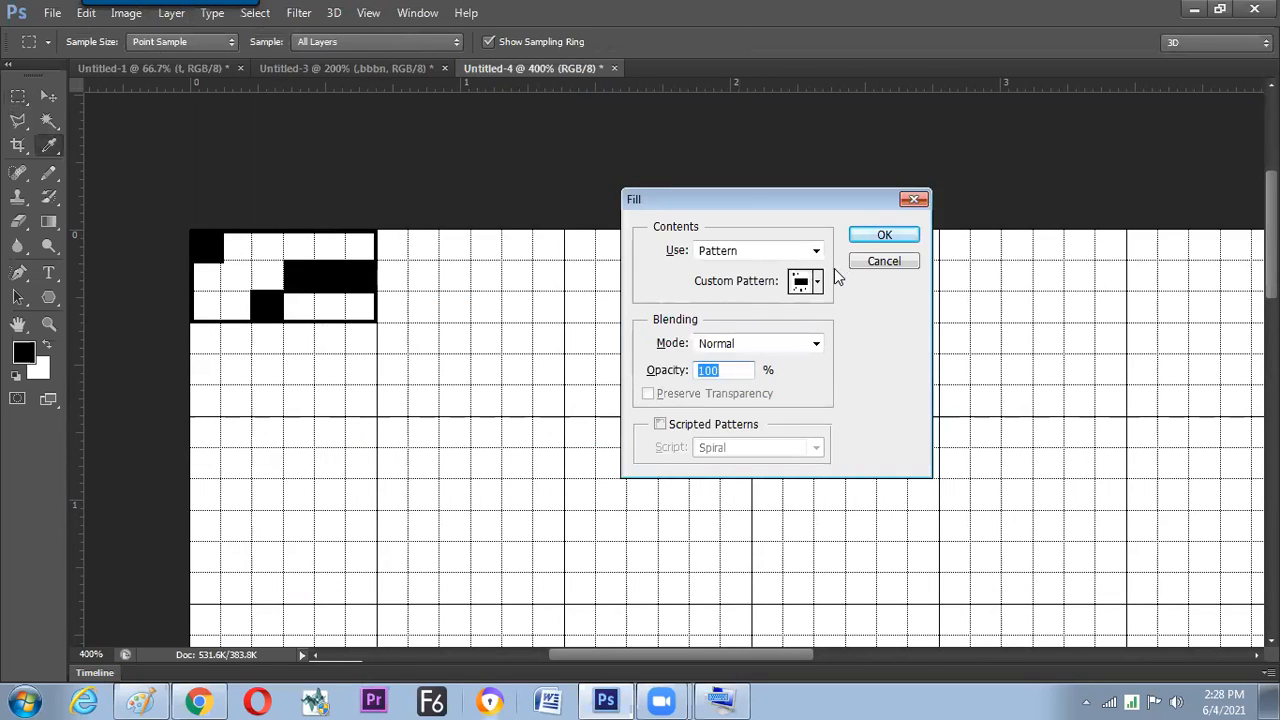
click(817, 281)
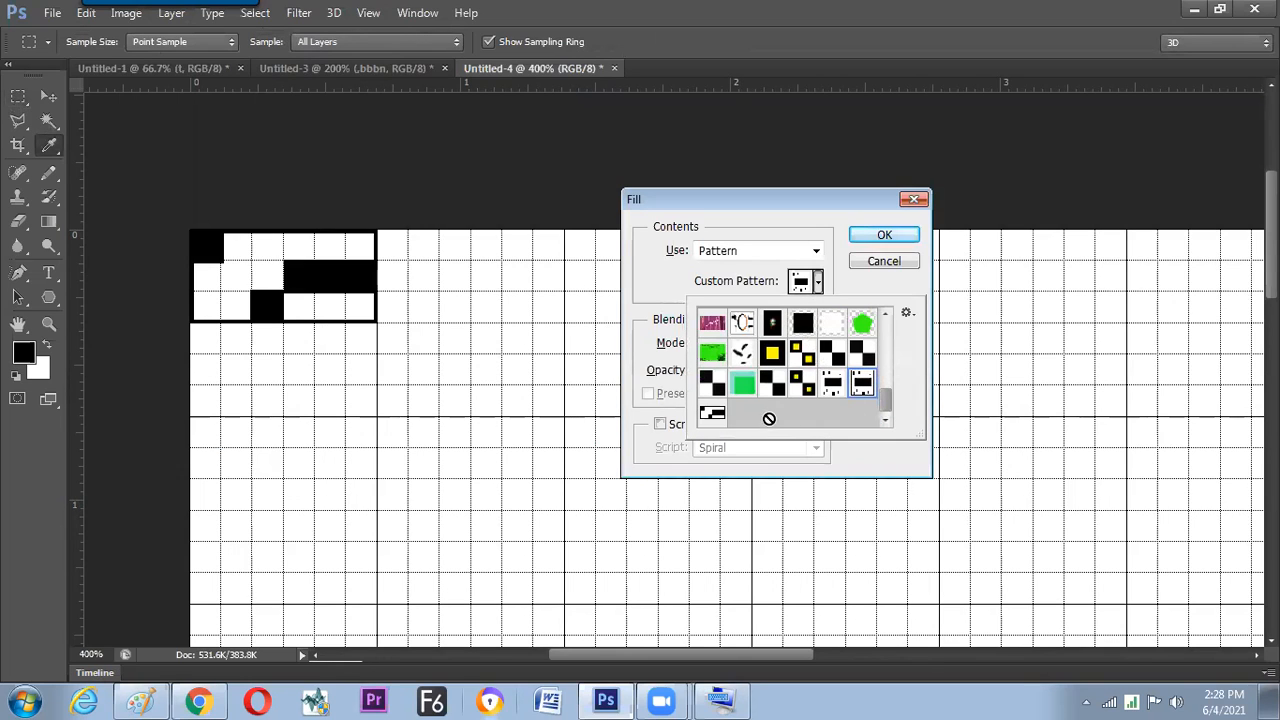
double_click(712, 413)
key(Return)
key(m)
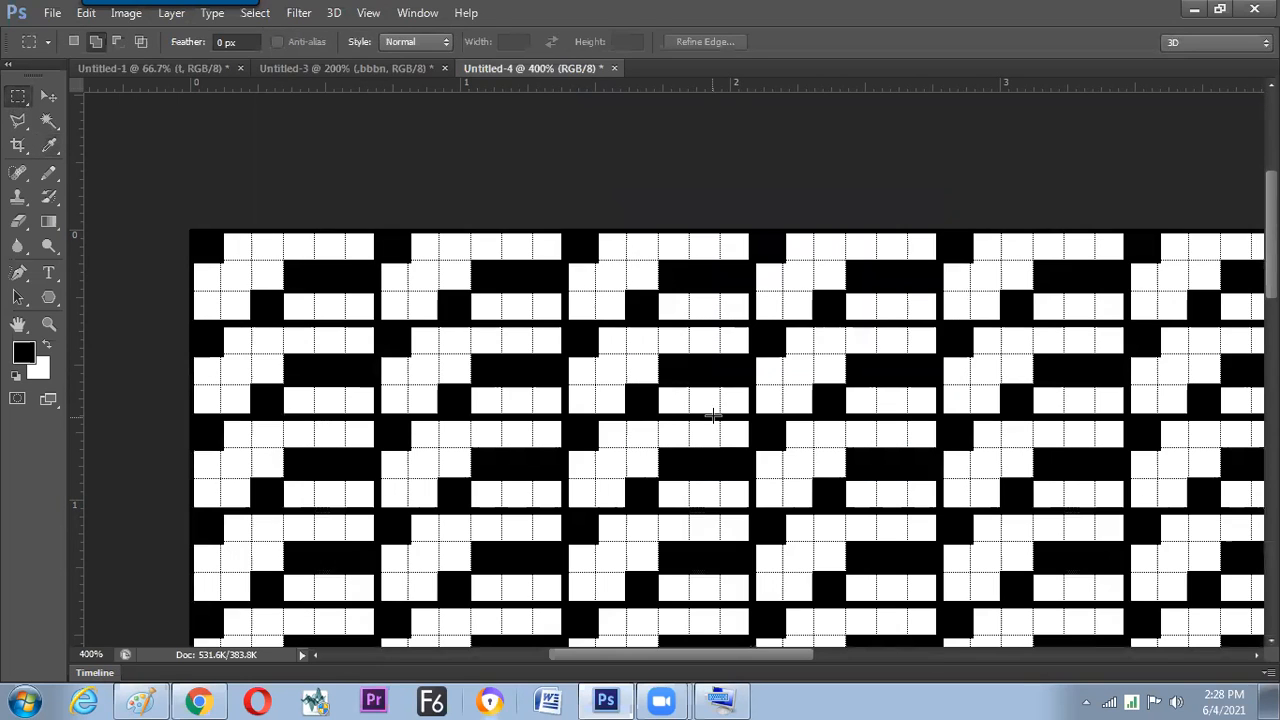
key(ctrl+apostrophe)
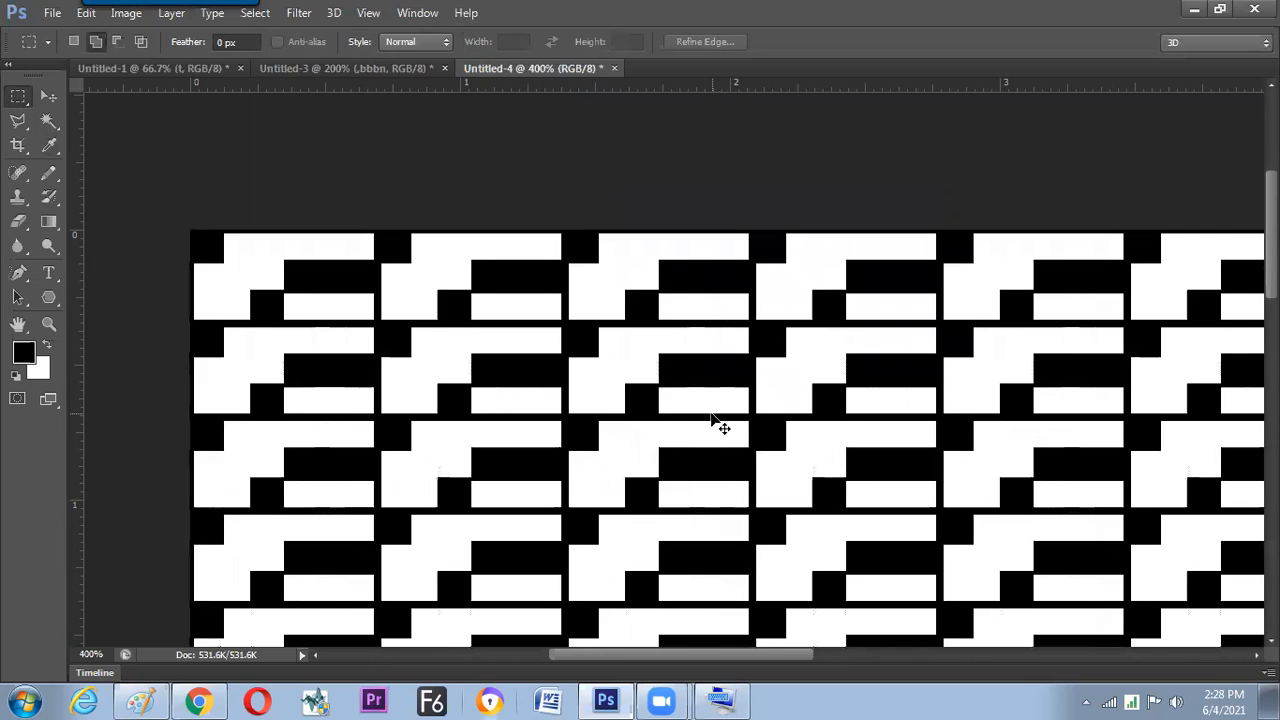
- Examine the repeating pattern on the canvas both up close and as a whole
key(ctrl+0)
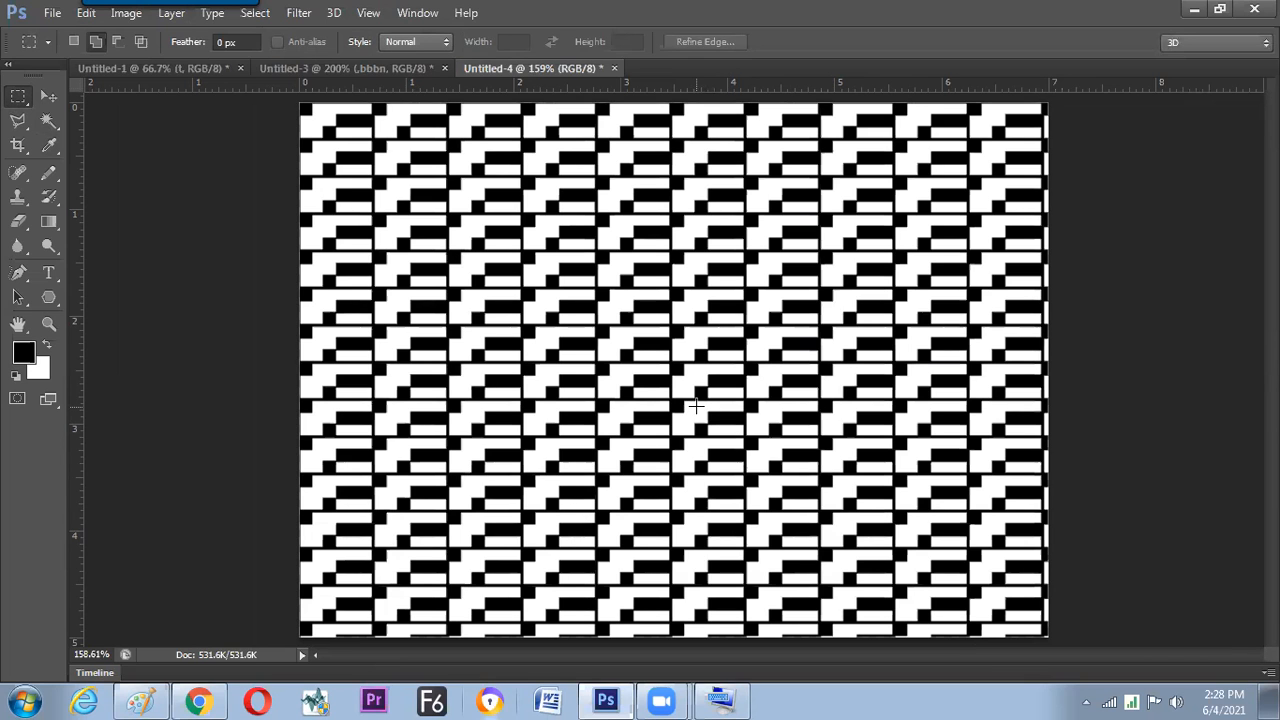
key(ctrl+plus)
key(ctrl+plus)
key(ctrl+plus)
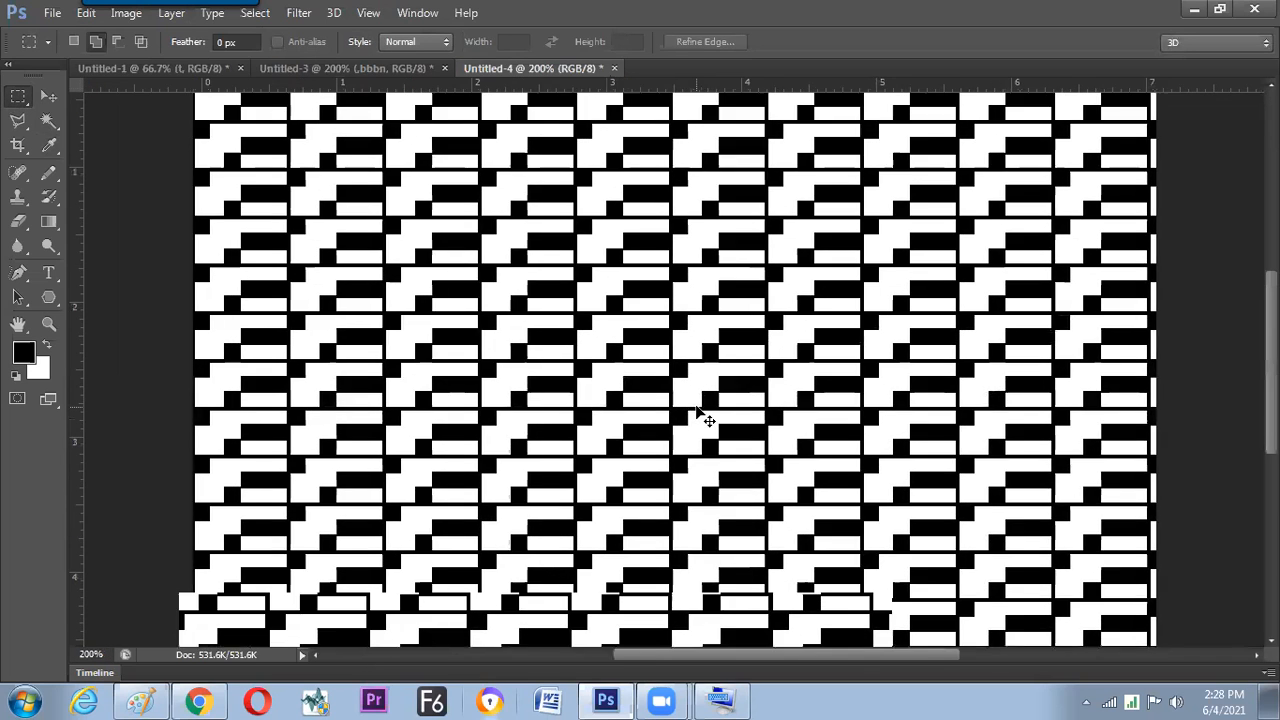
key(ctrl+plus)
key(ctrl+plus)
key(ctrl+plus)
key(ctrl+plus)
key(ctrl+plus)
key(ctrl+plus)
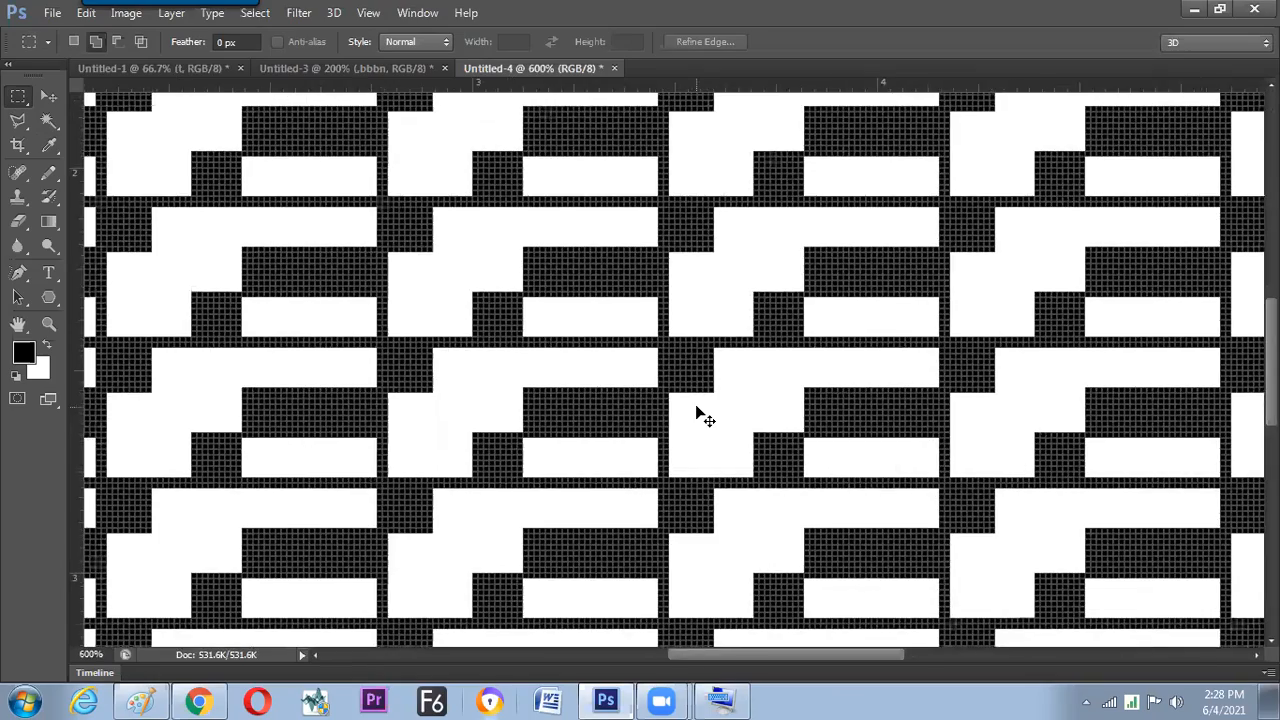
key(ctrl+minus)
key(ctrl+minus)
key(ctrl+minus)
key(ctrl+minus)
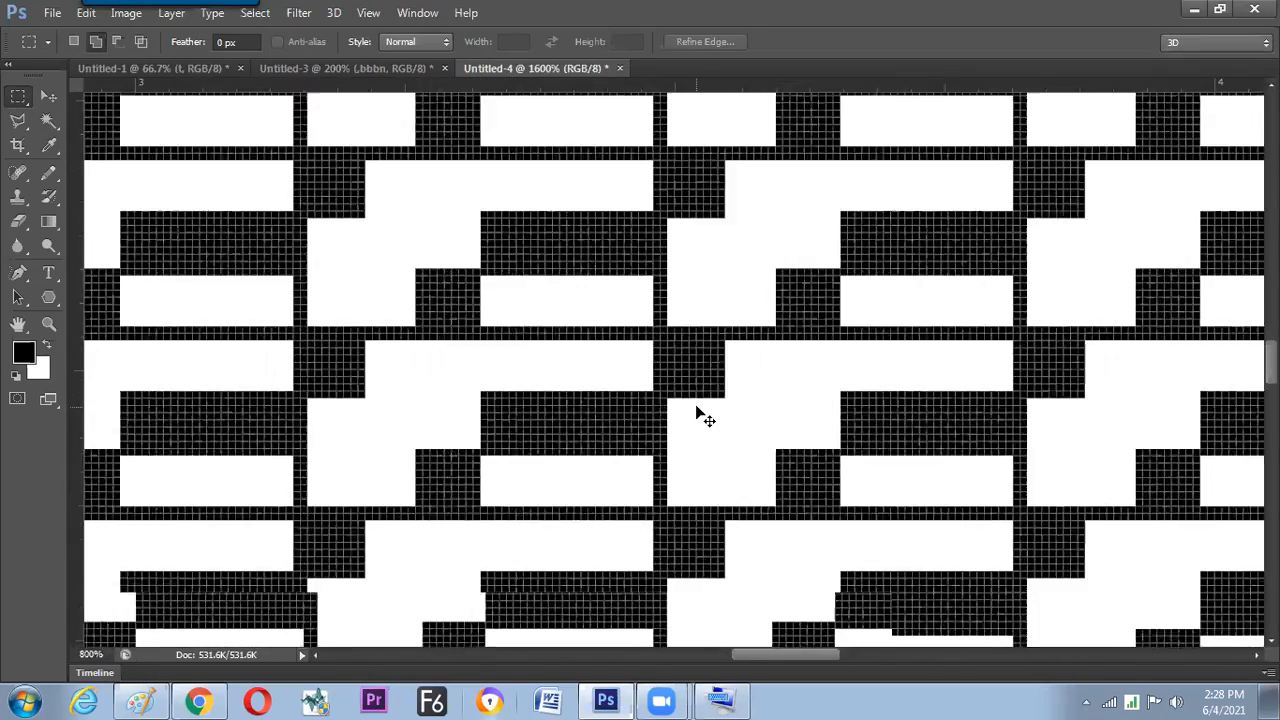
key(ctrl+minus)
key(ctrl+minus)
key(ctrl+minus)
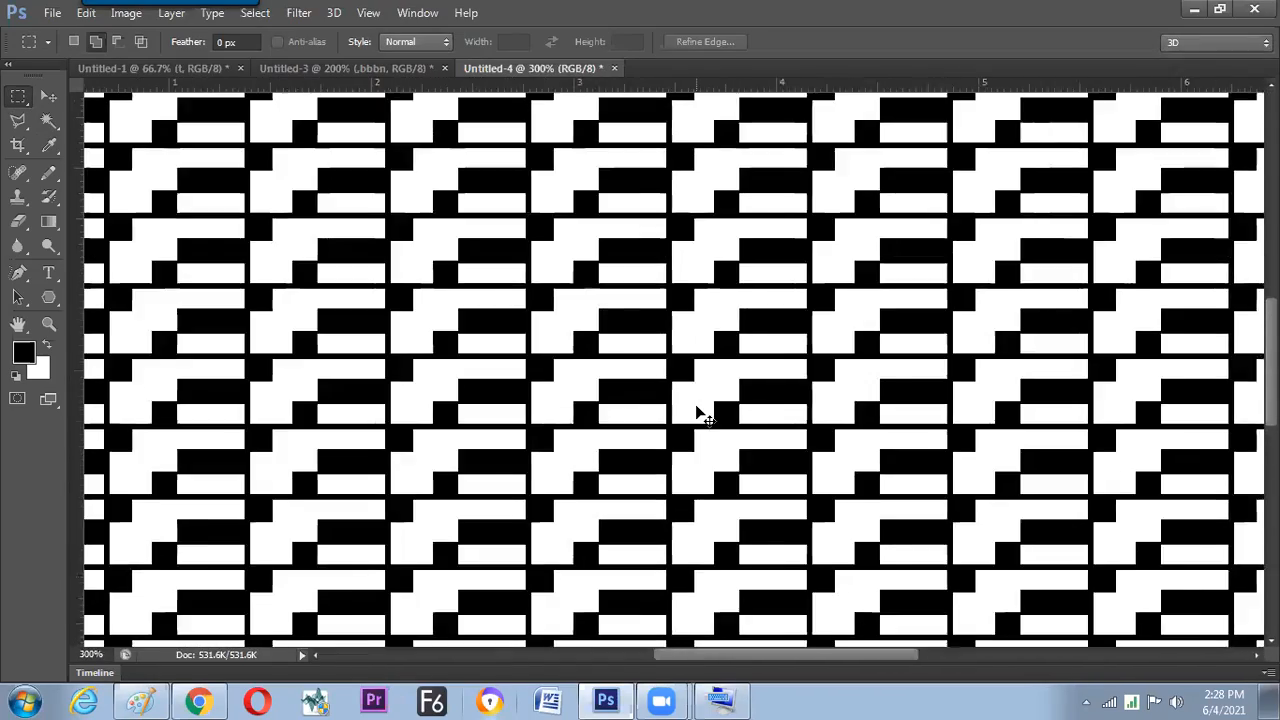
key(ctrl+0)
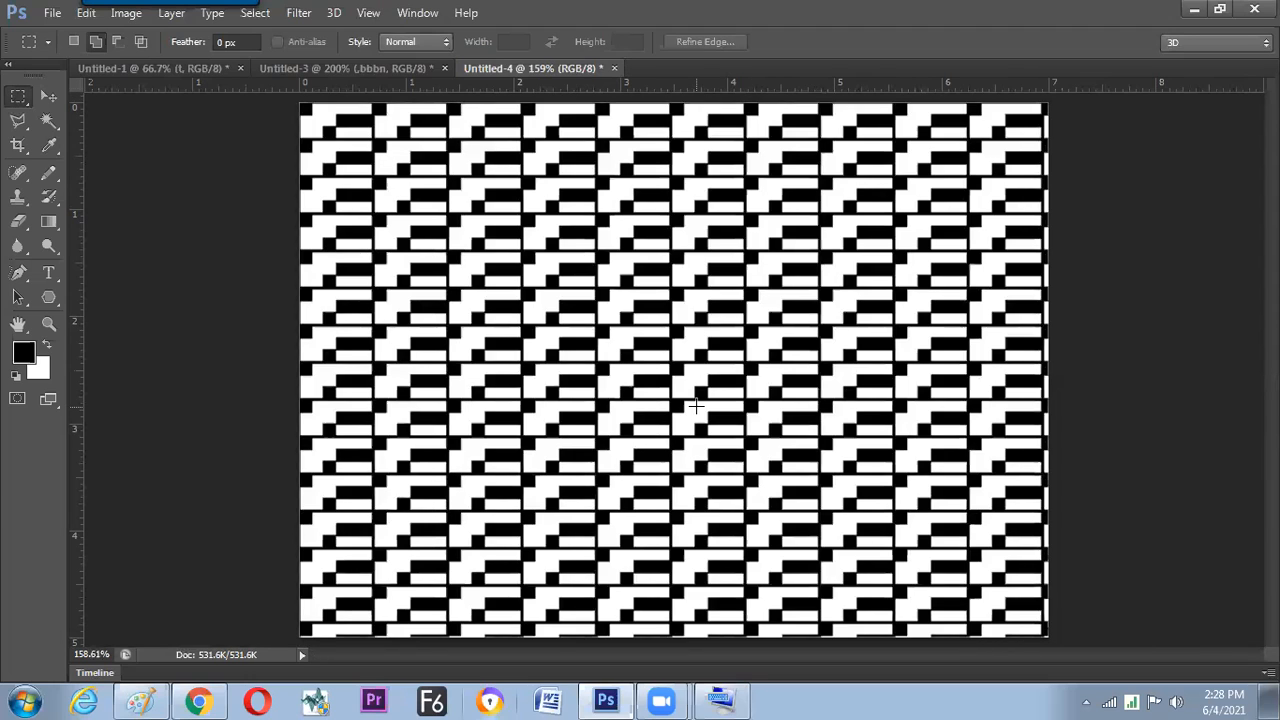
- Try filling the canvas with the diagonal two-square checker pattern in Difference mode at 100% opacity, and undo that fill
key(shift+F5)
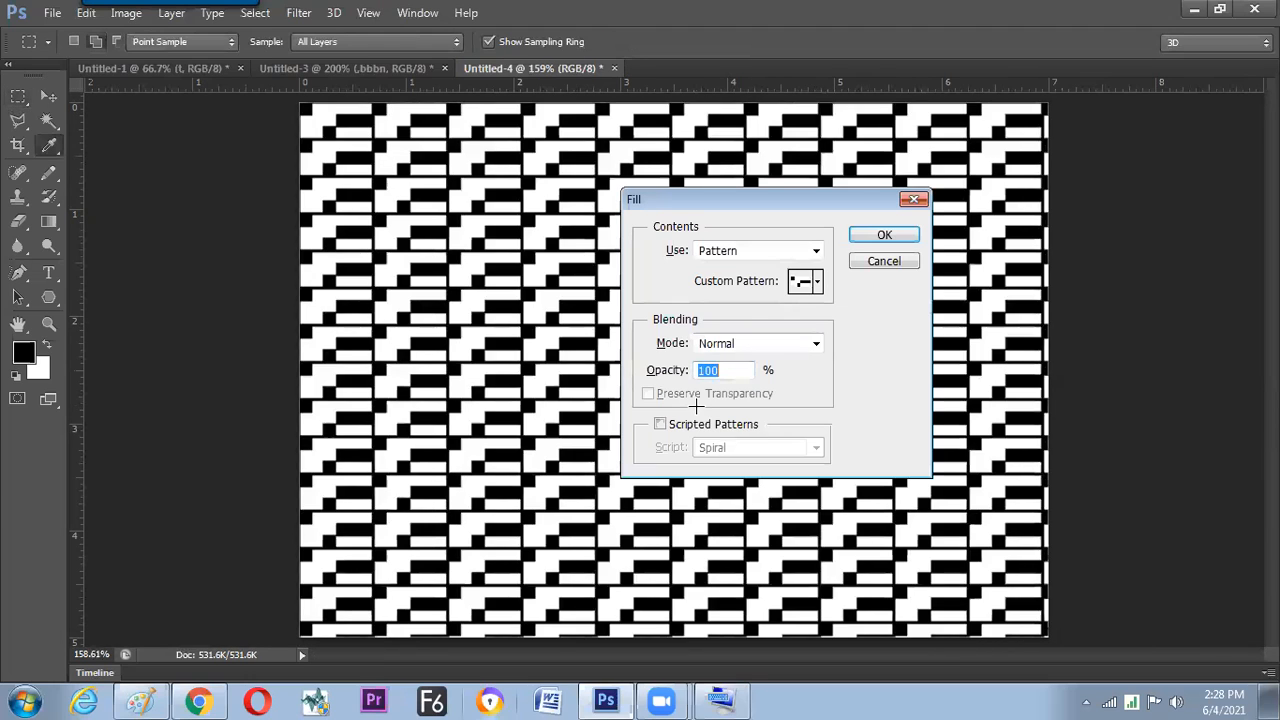
click(818, 283)
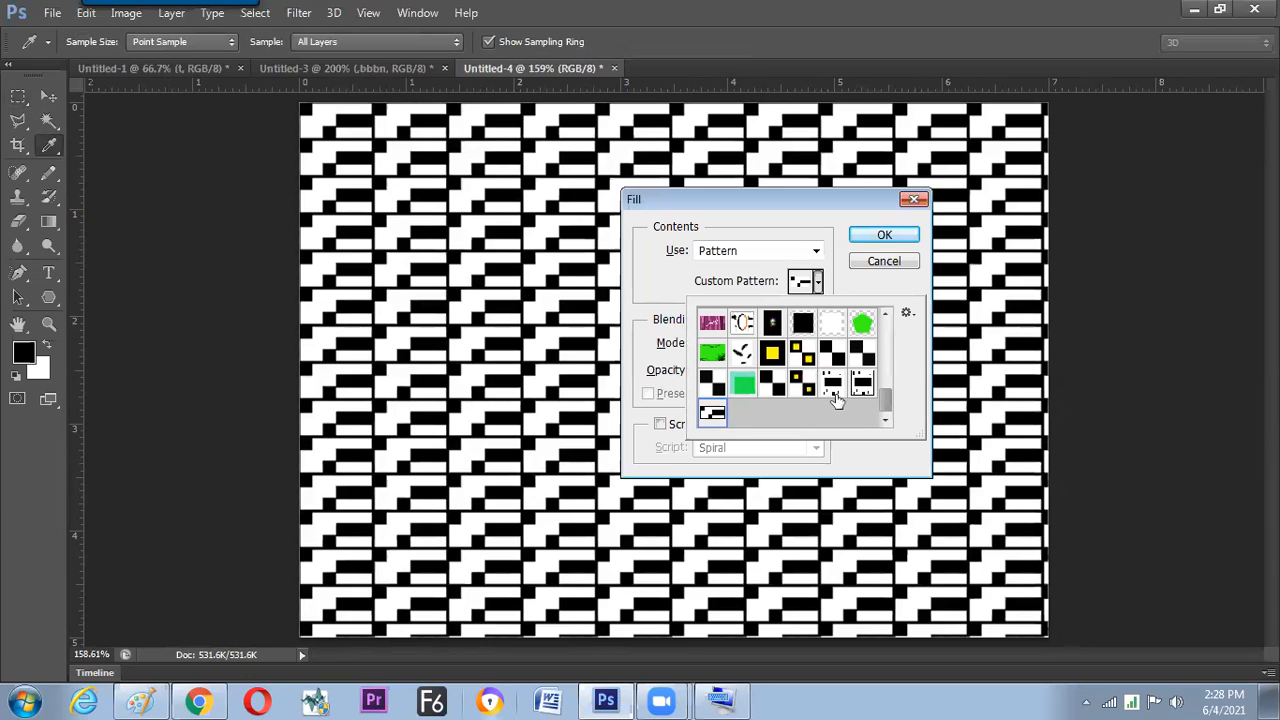
click(836, 385)
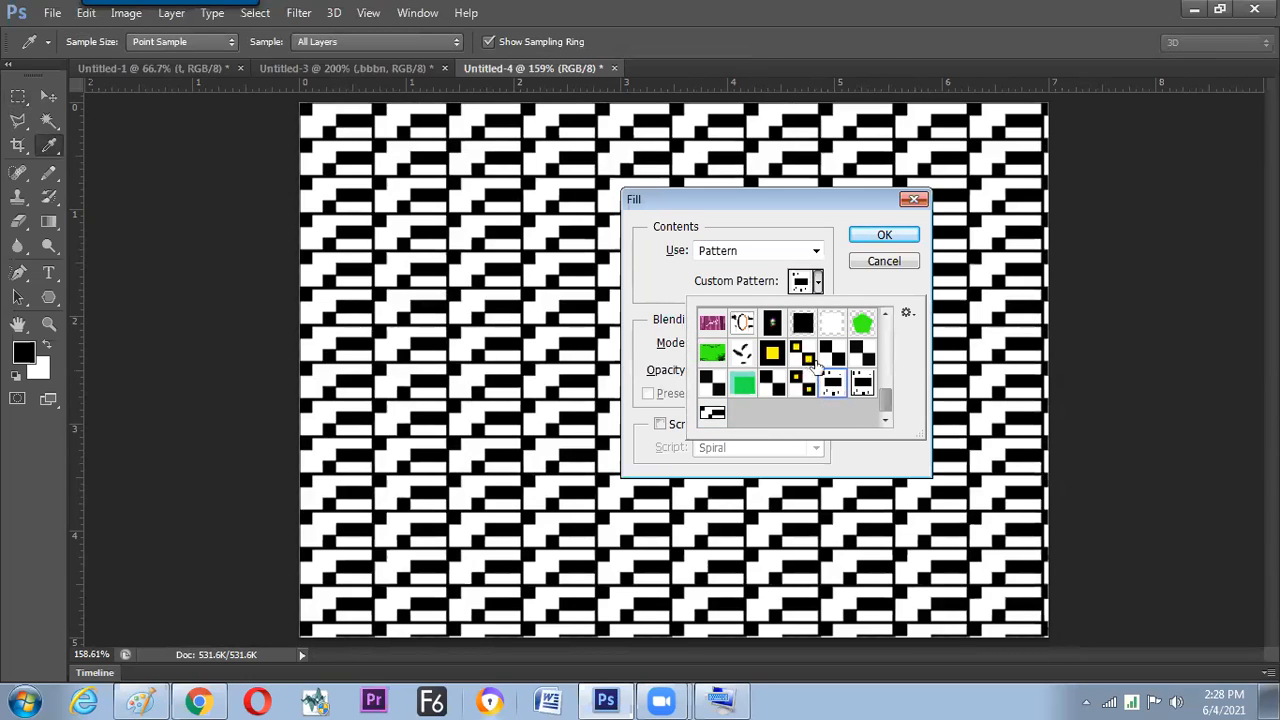
click(855, 362)
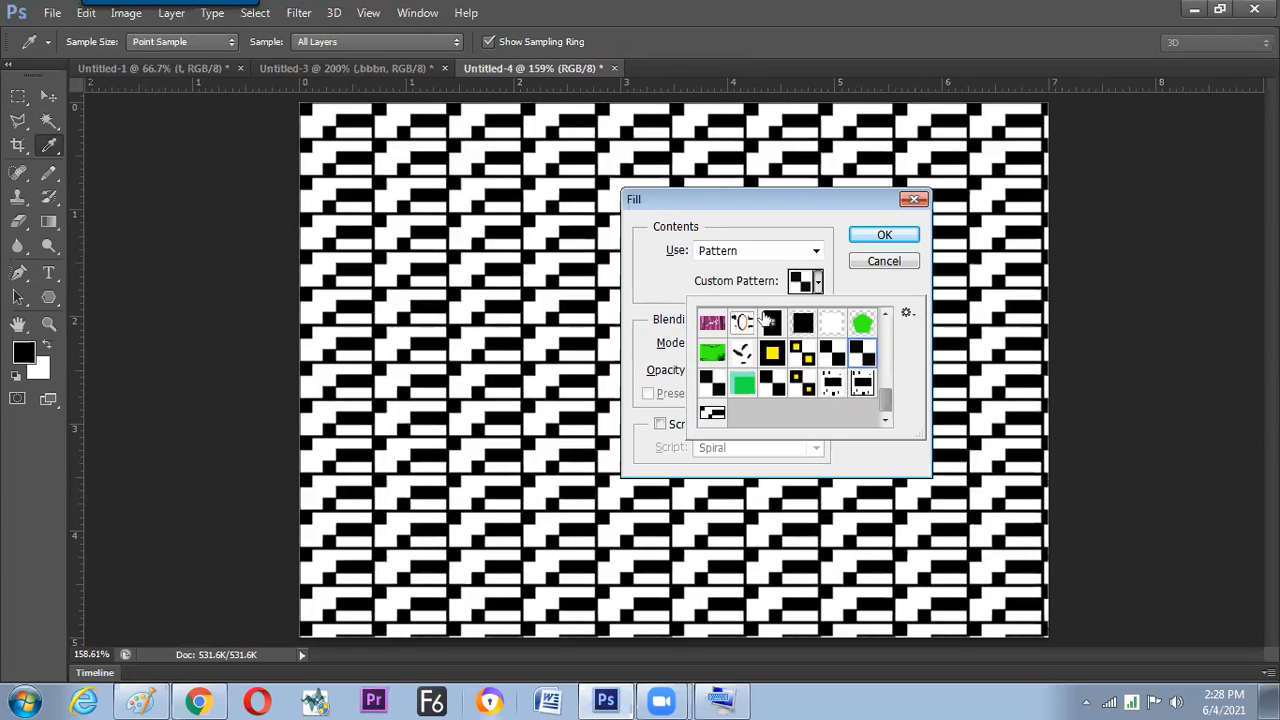
click(660, 283)
click(737, 345)
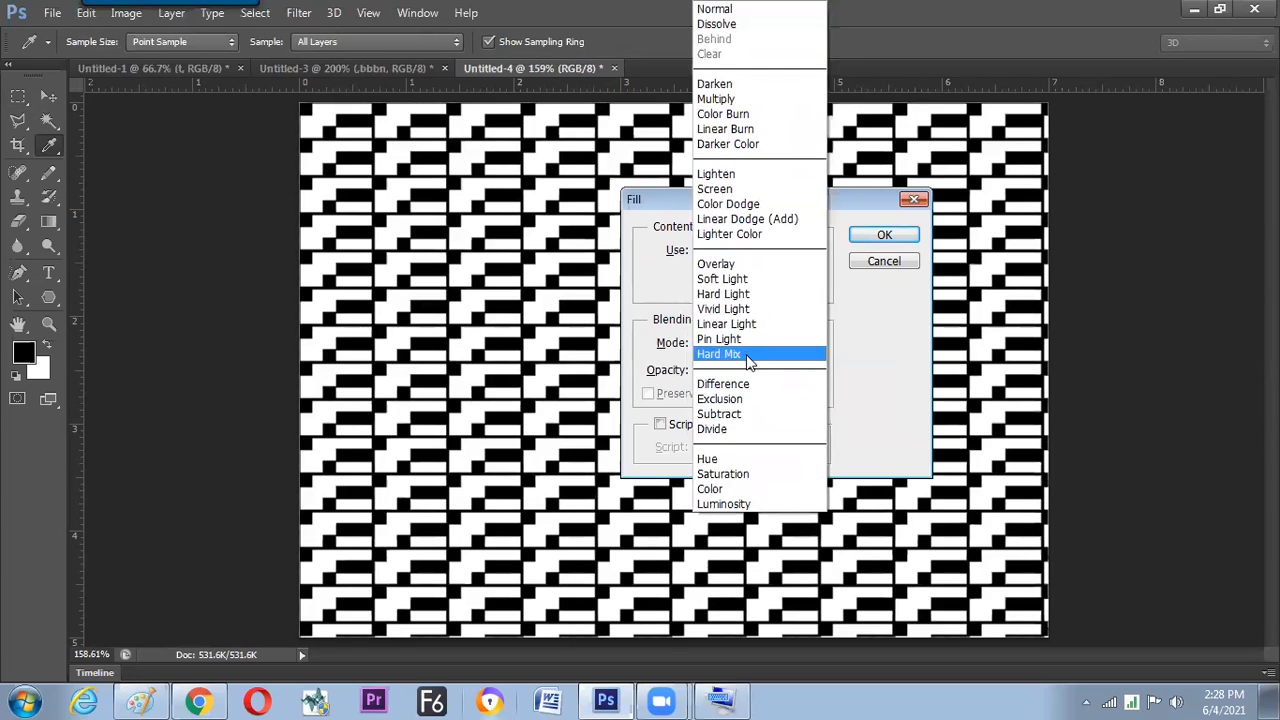
click(652, 328)
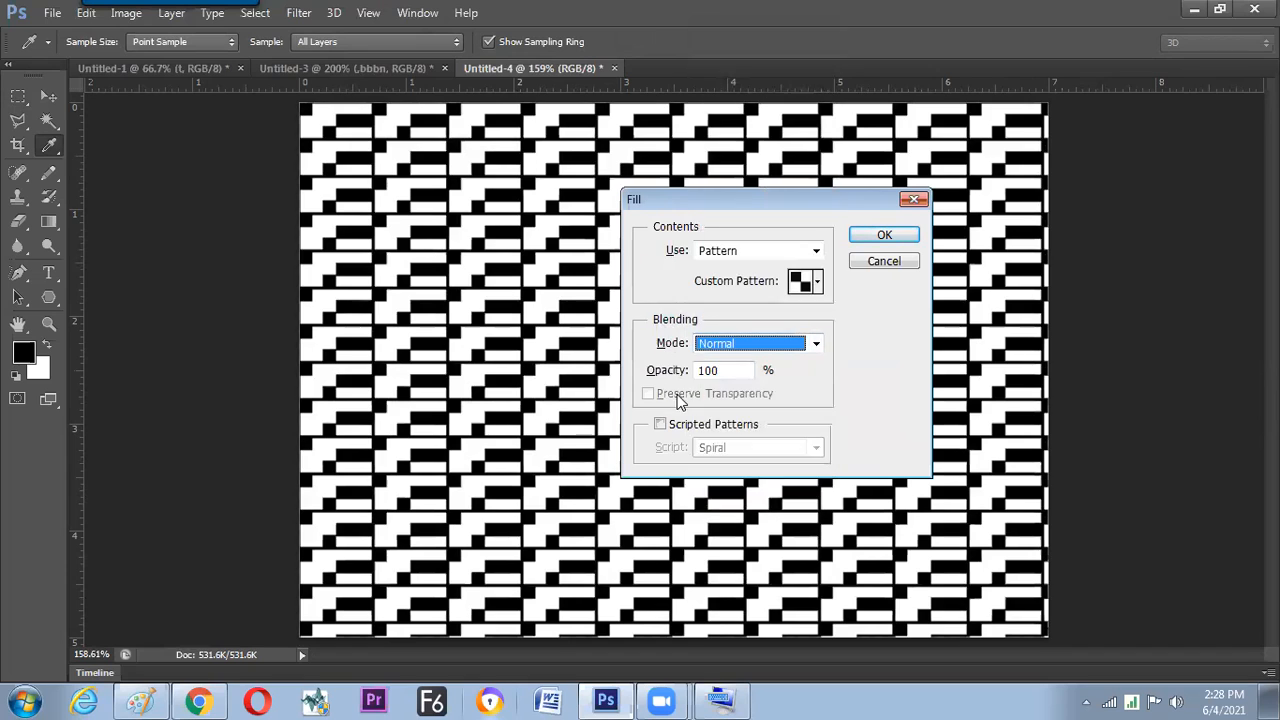
click(730, 350)
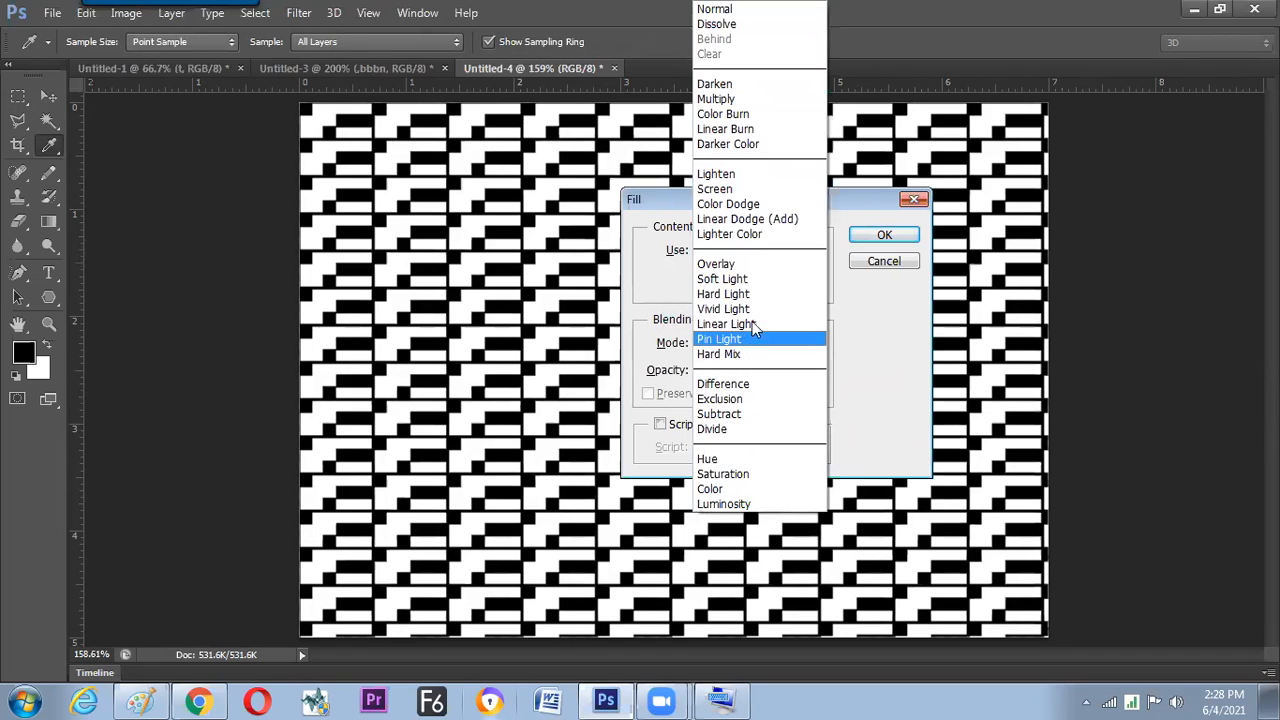
click(740, 384)
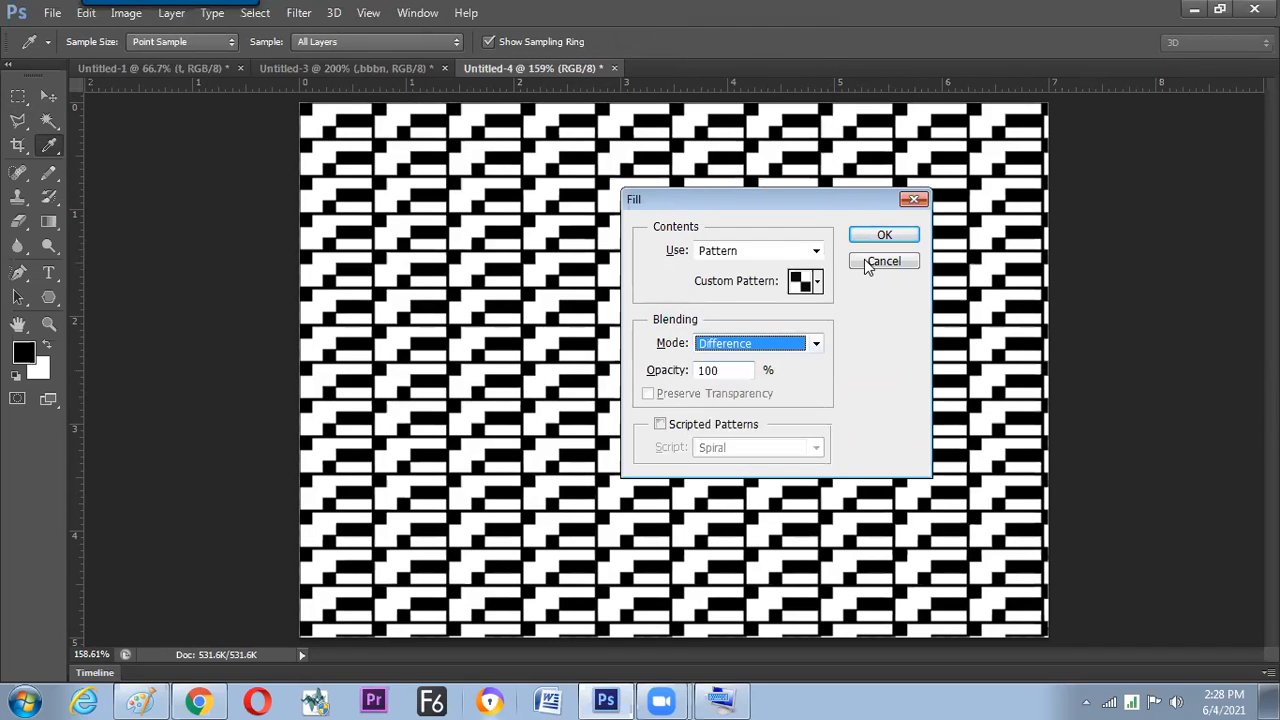
click(885, 237)
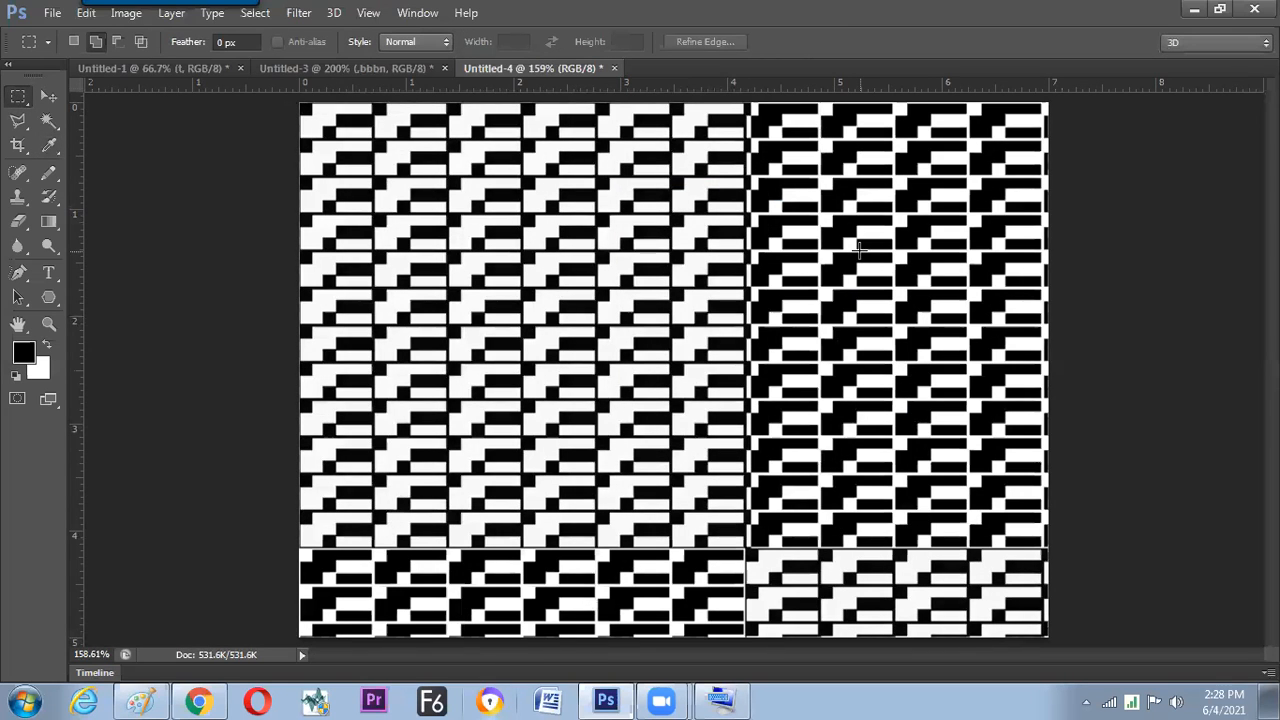
key(ctrl+z)
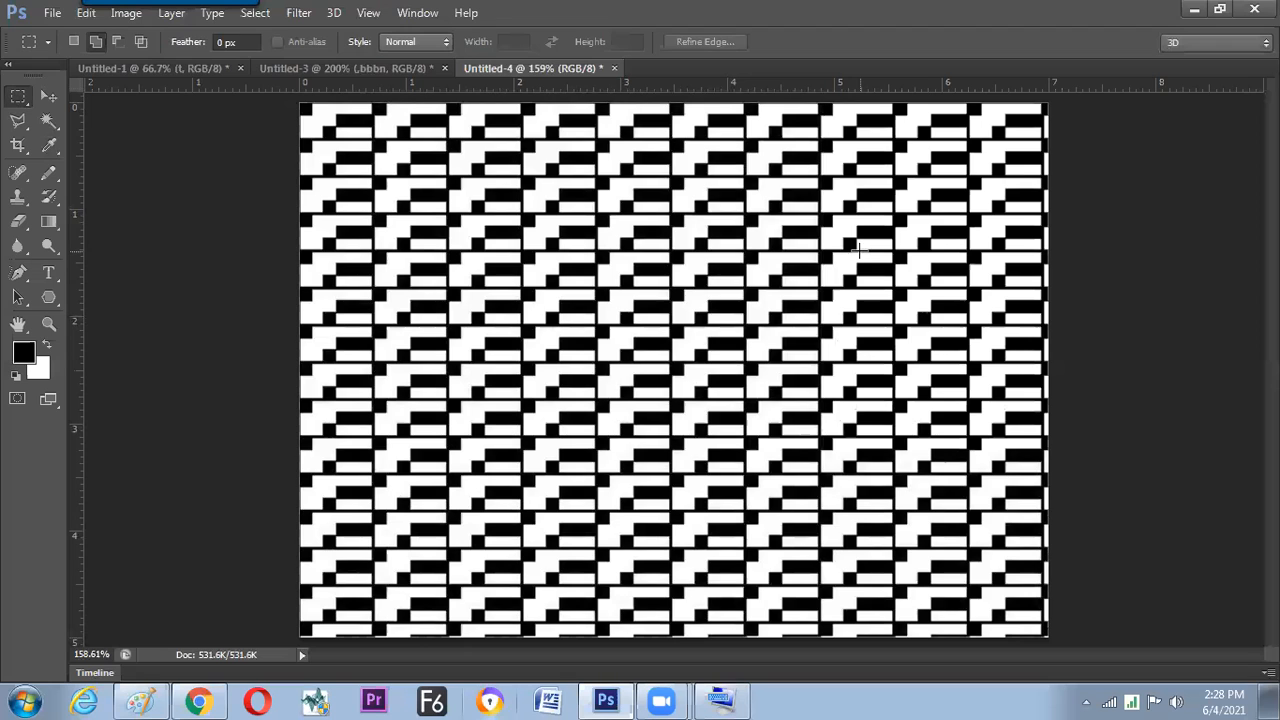
- Fill the whole canvas with the outlined black-bar-and-dots custom pattern in Difference mode at 100% opacity
key(shift+F5)
click(816, 283)
click(850, 390)
key(Return)
key(Return)
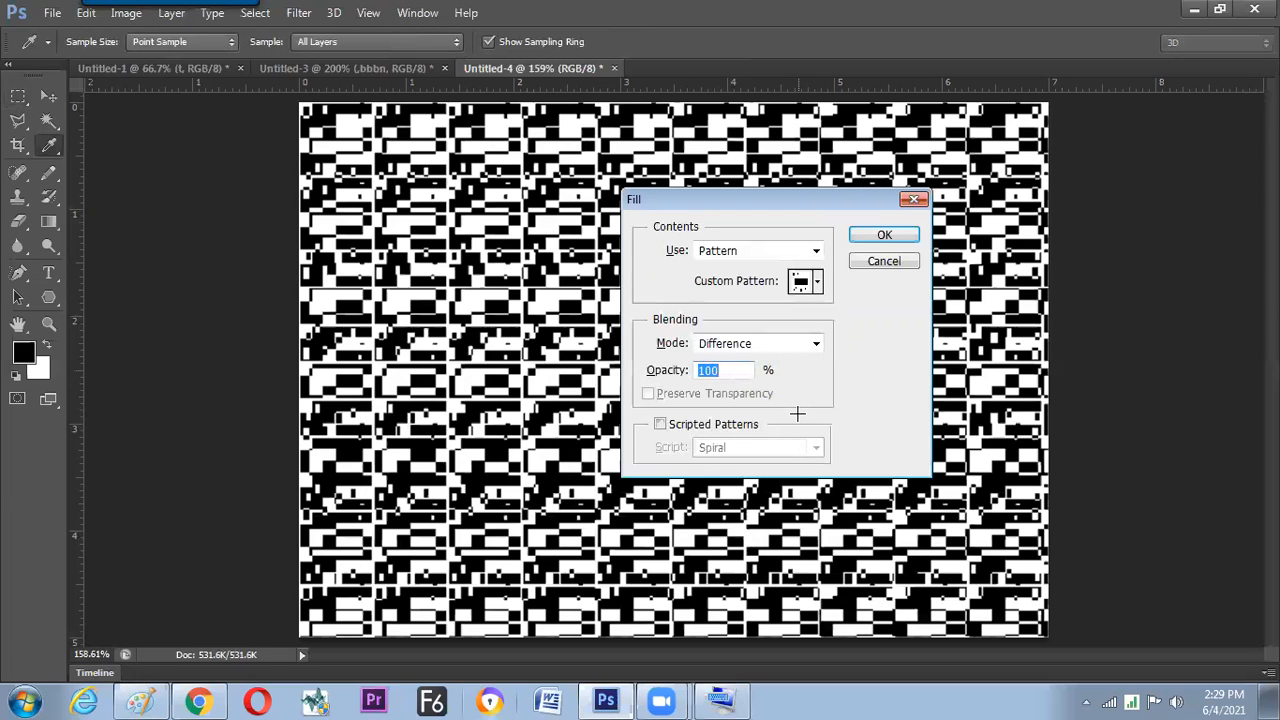
- Invert the black-and-white artwork by filling the whole canvas with White in Difference mode at 100% opacity
click(755, 251)
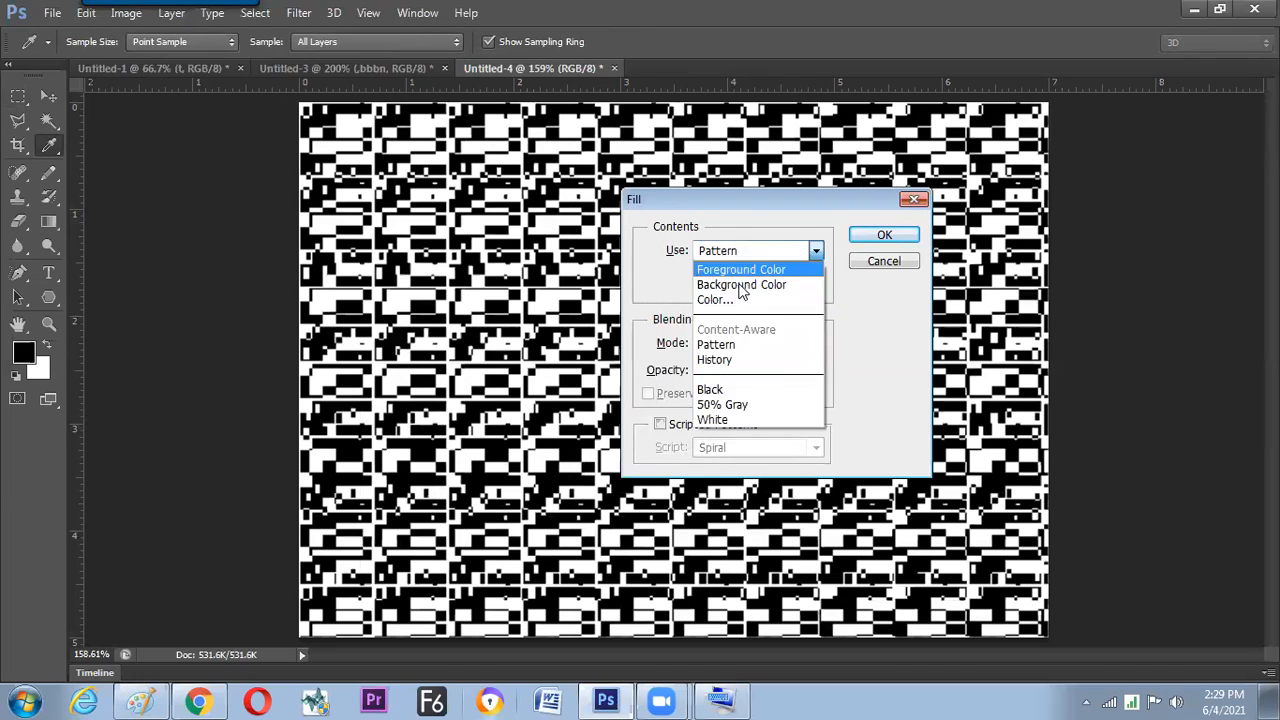
click(800, 421)
click(770, 350)
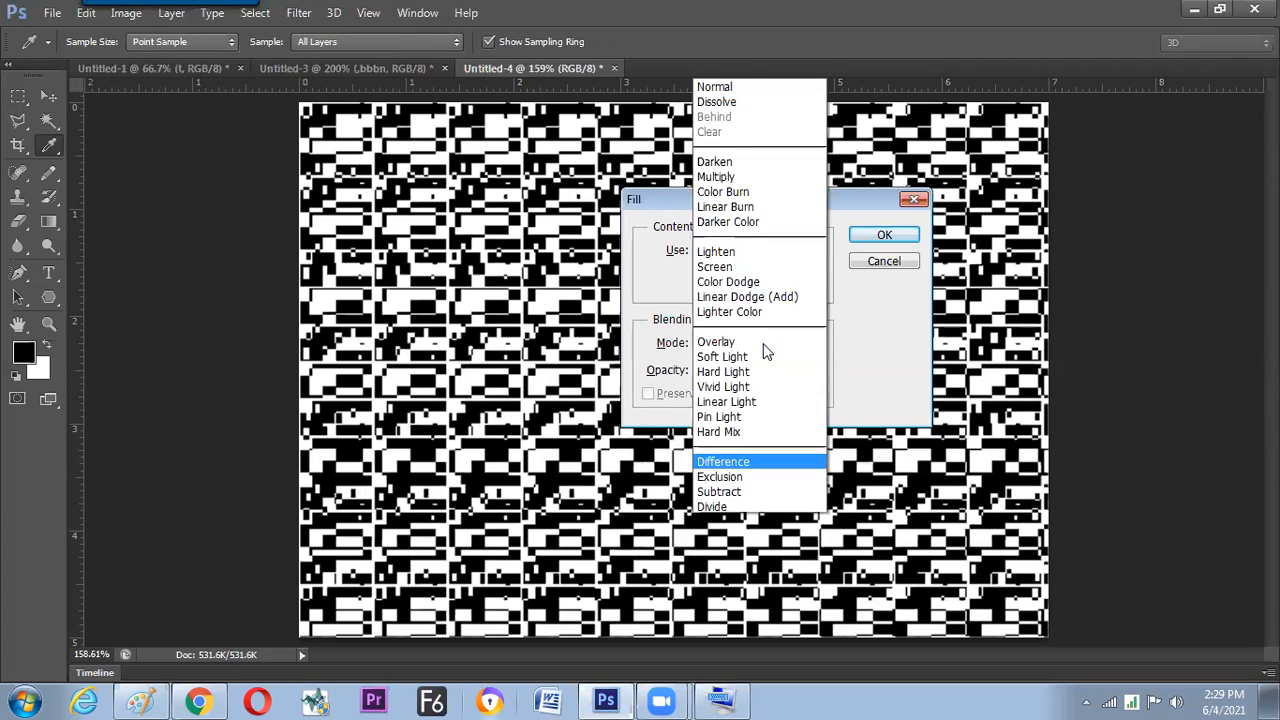
click(761, 341)
click(765, 360)
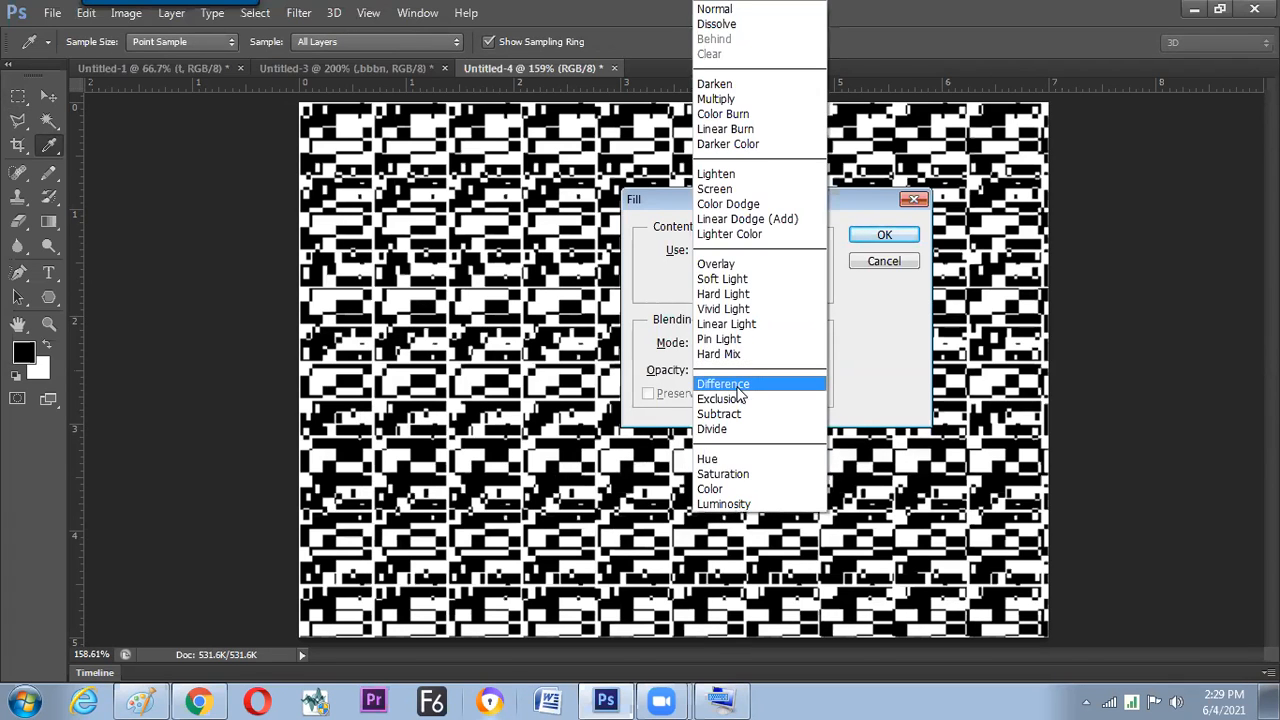
click(740, 384)
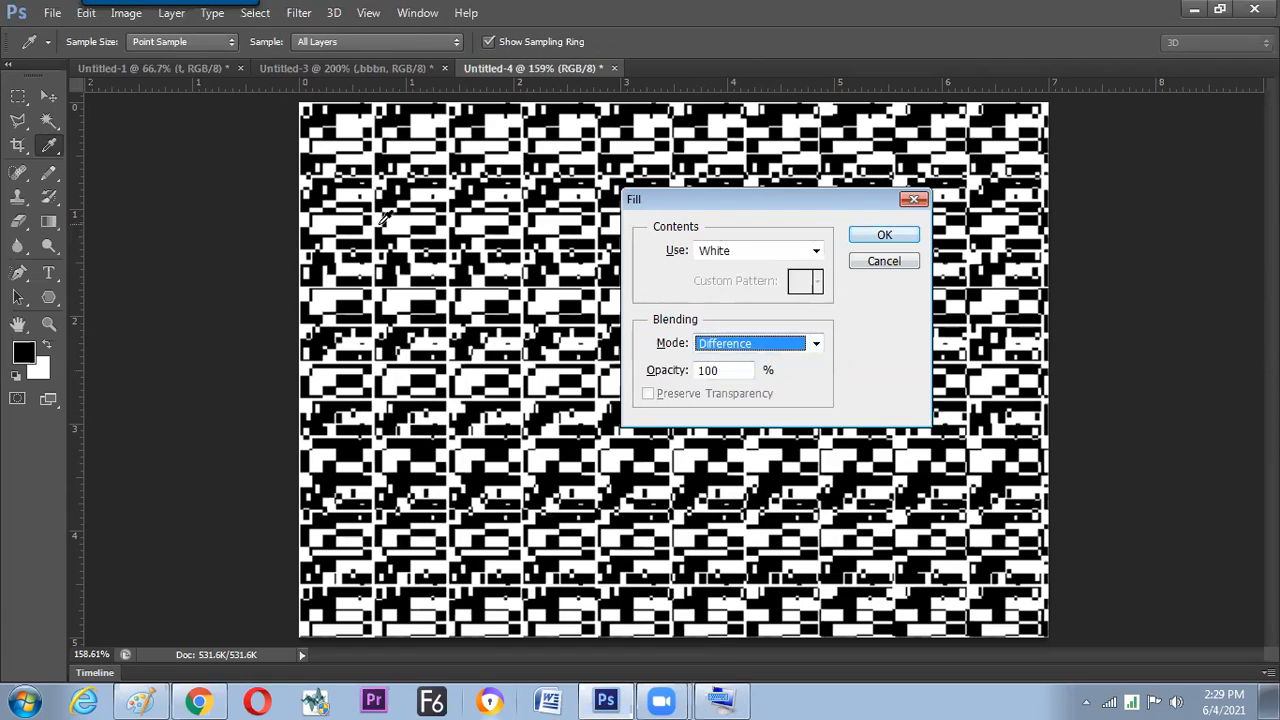
click(884, 234)
- Clear the whole canvas and alternate fills of the black foreground and white background colours, ending on a white canvas
key(m)
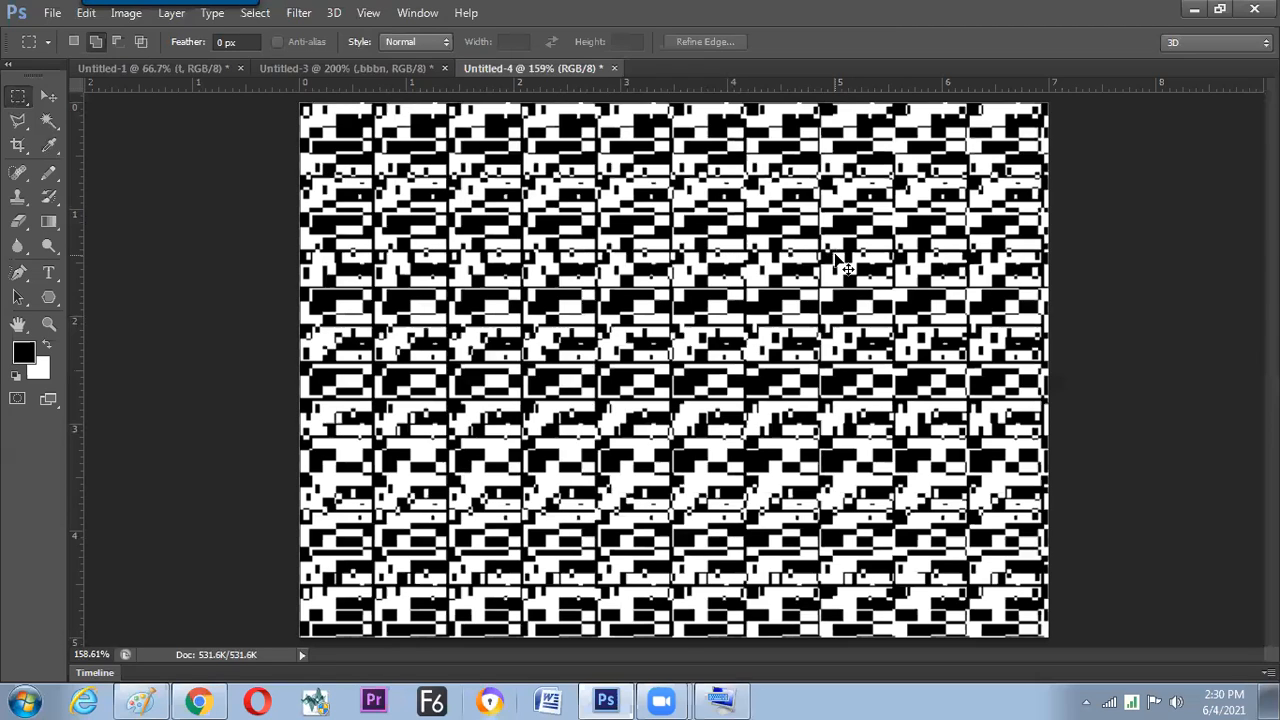
key(Delete)
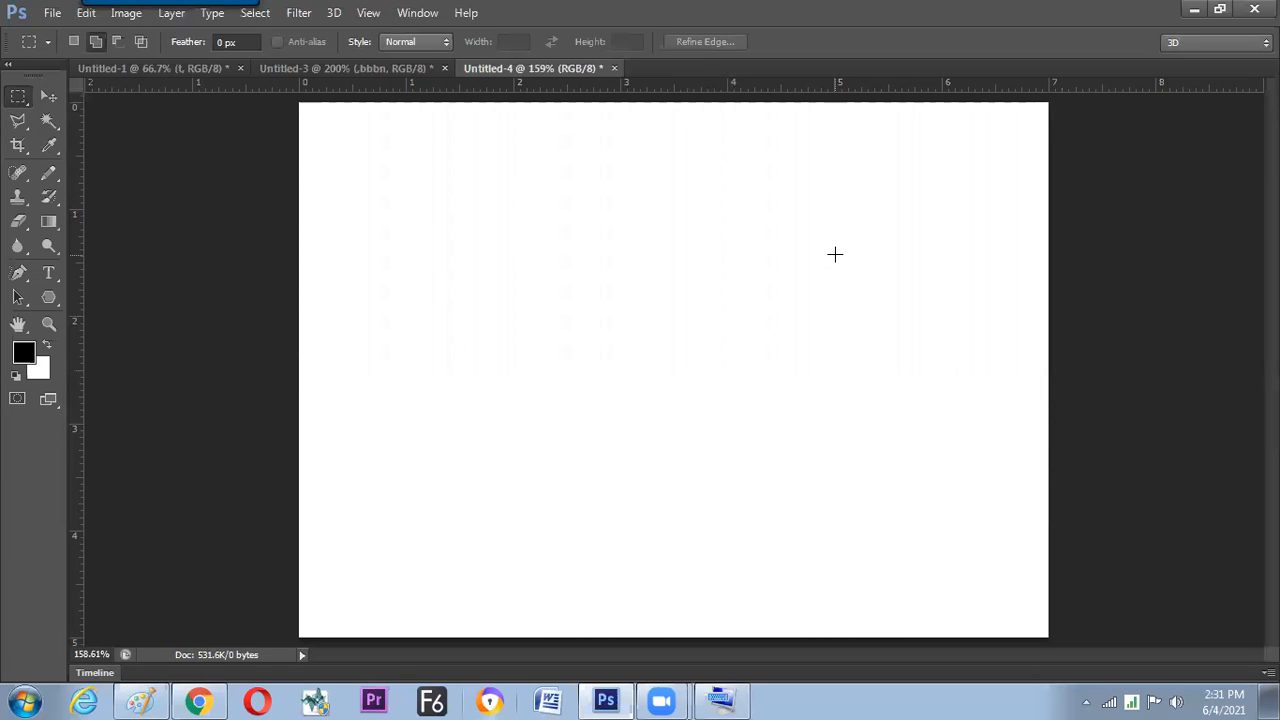
key(alt+BackSpace)
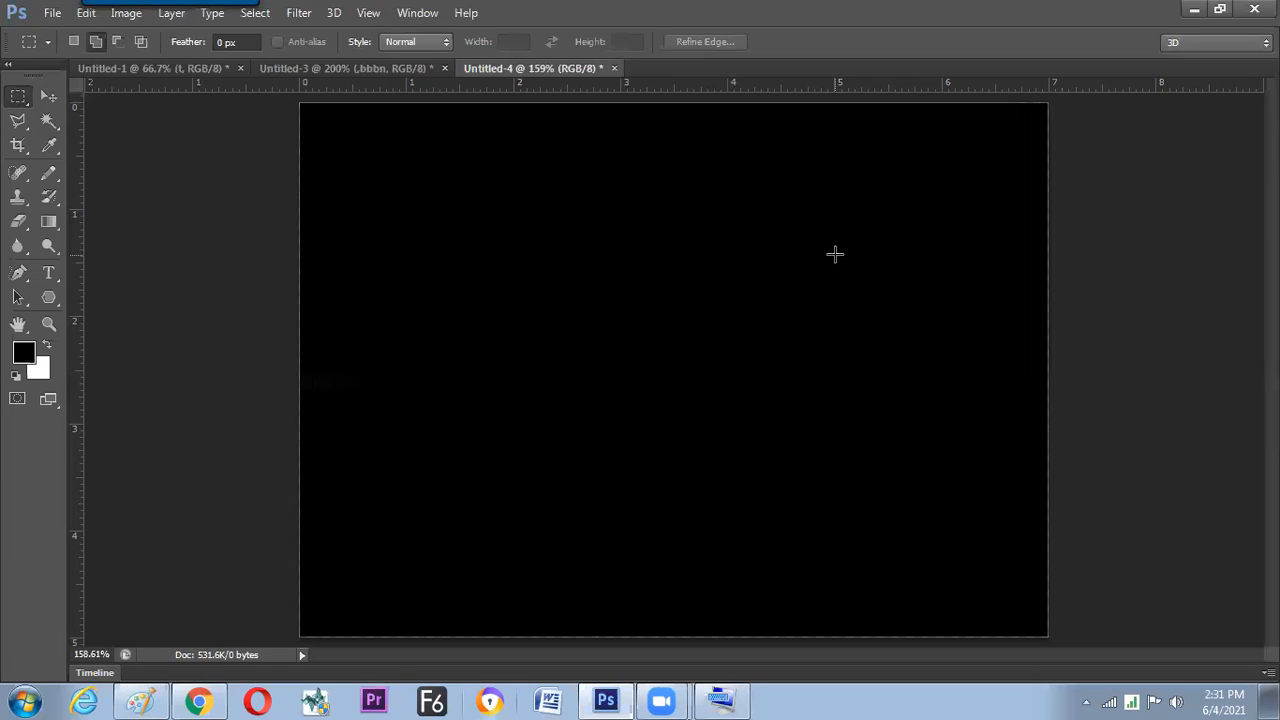
key(ctrl+BackSpace)
key(alt+BackSpace)
key(ctrl+BackSpace)
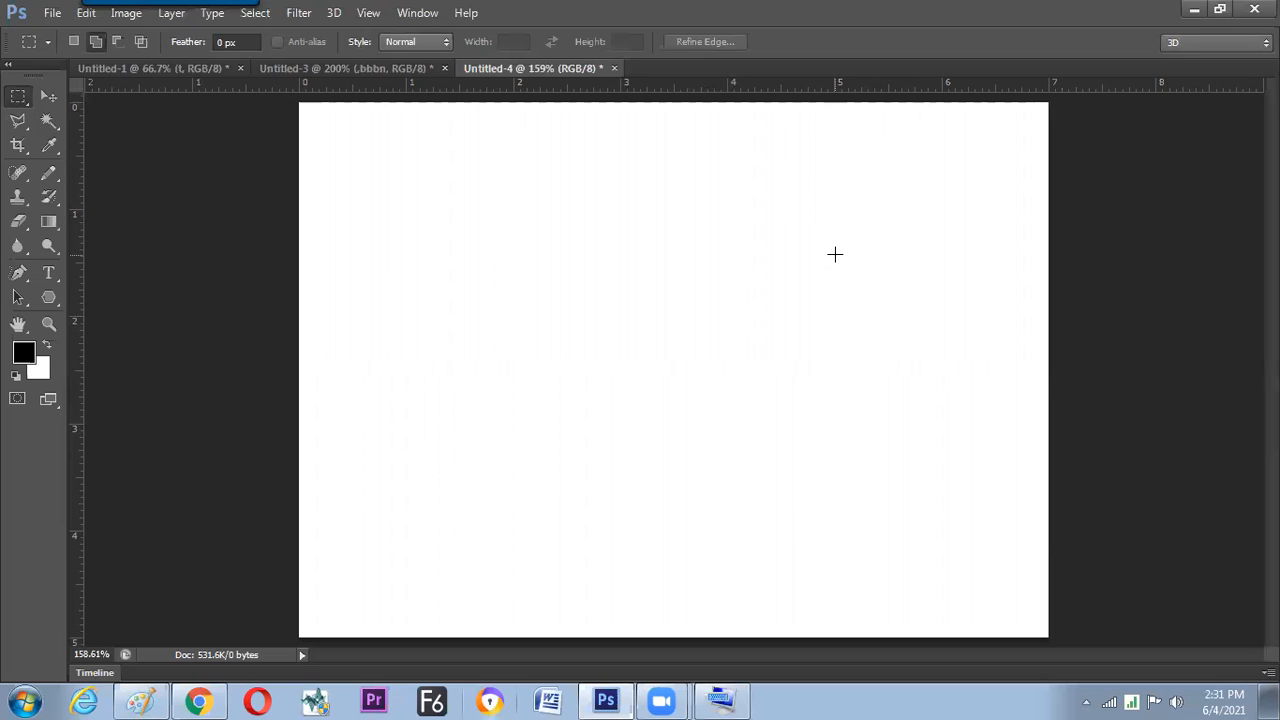
- Make a small square marquee selection in the upper-left area of the canvas and fill it with black
drag(471, 252, 571, 331)
drag(364, 231, 468, 313)
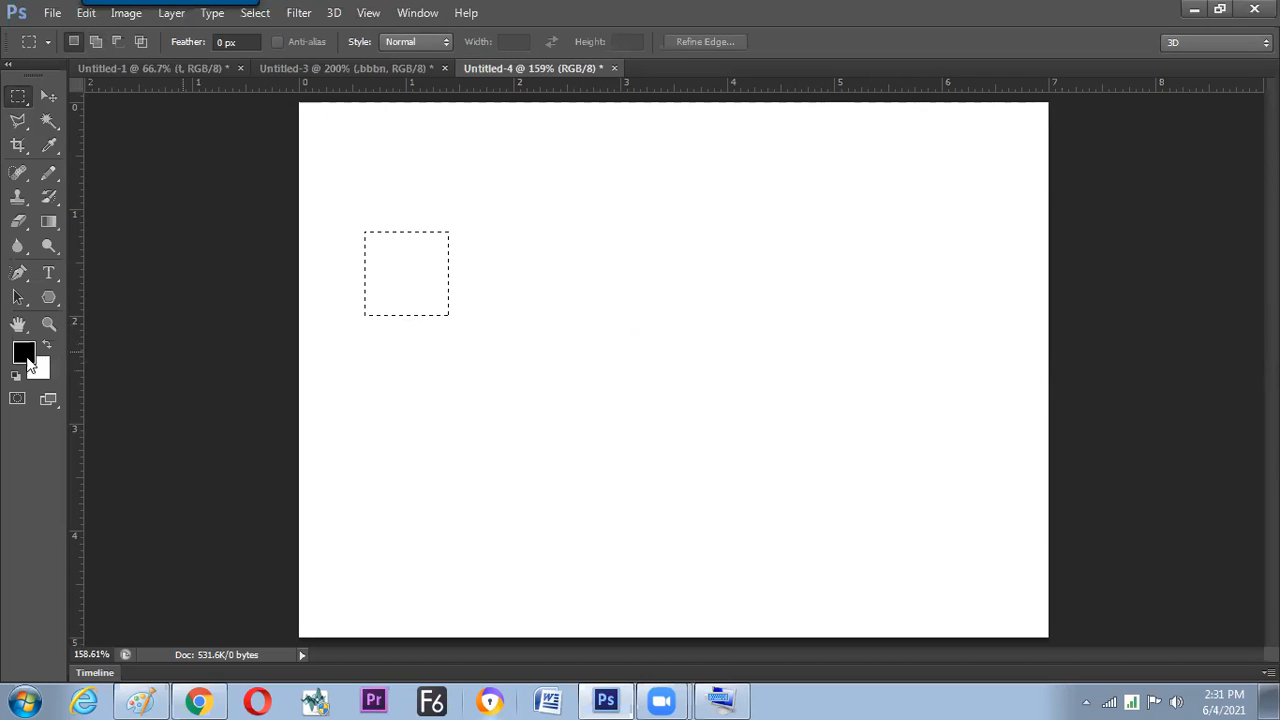
key(alt+BackSpace)
- Shift the square selection diagonally down-right between alternating white and black fills to leave three nested black L-shaped stripes, and deselect
drag(382, 283, 470, 352)
key(ctrl+BackSpace)
key(alt+BackSpace)
key(alt+BackSpace)
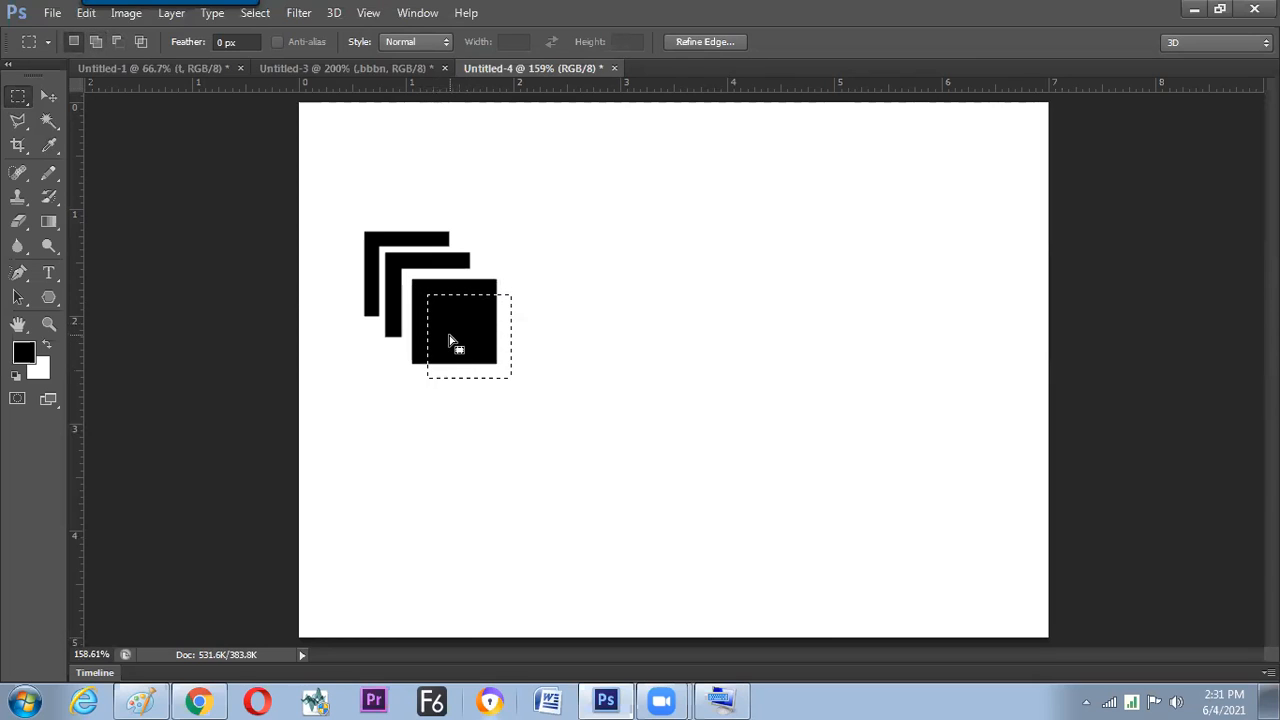
key(Delete)
key(ctrl+d)
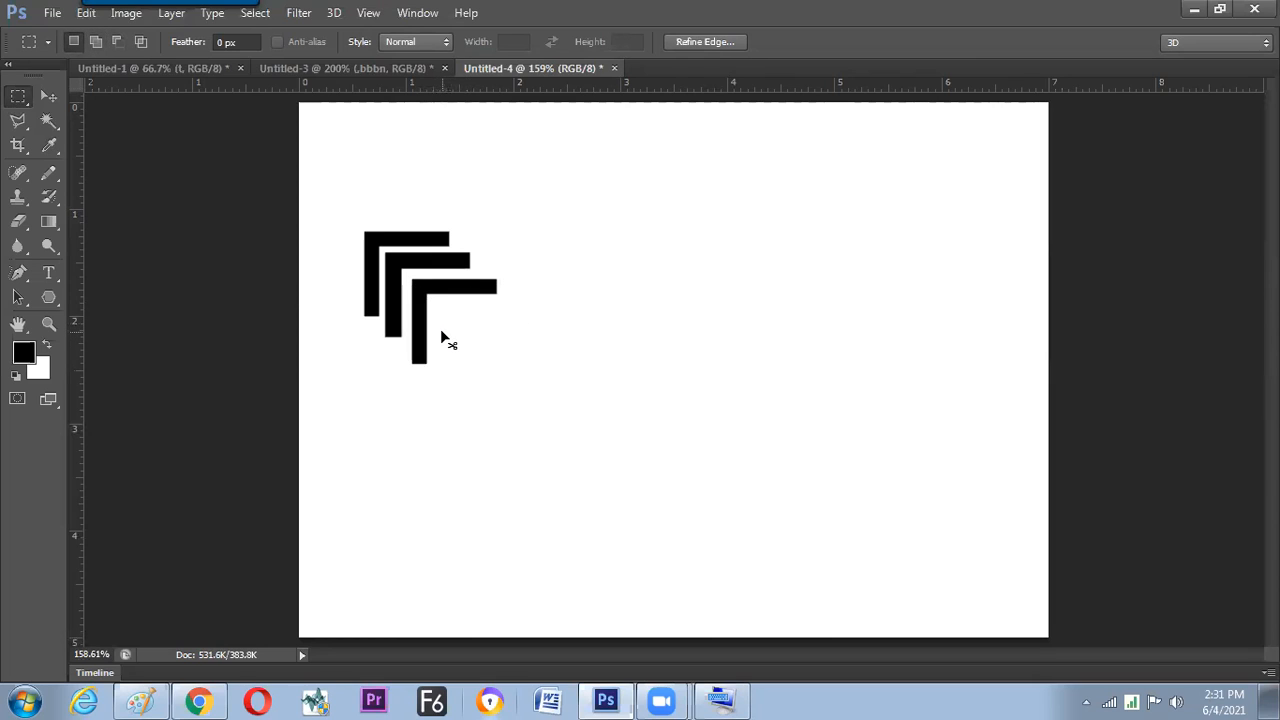
- Marquee-select the corner of the nested L-shaped stripes, clear everything outside it using Inverse, and invert the selection back to the tile
drag(343, 212, 432, 303)
click(258, 13)
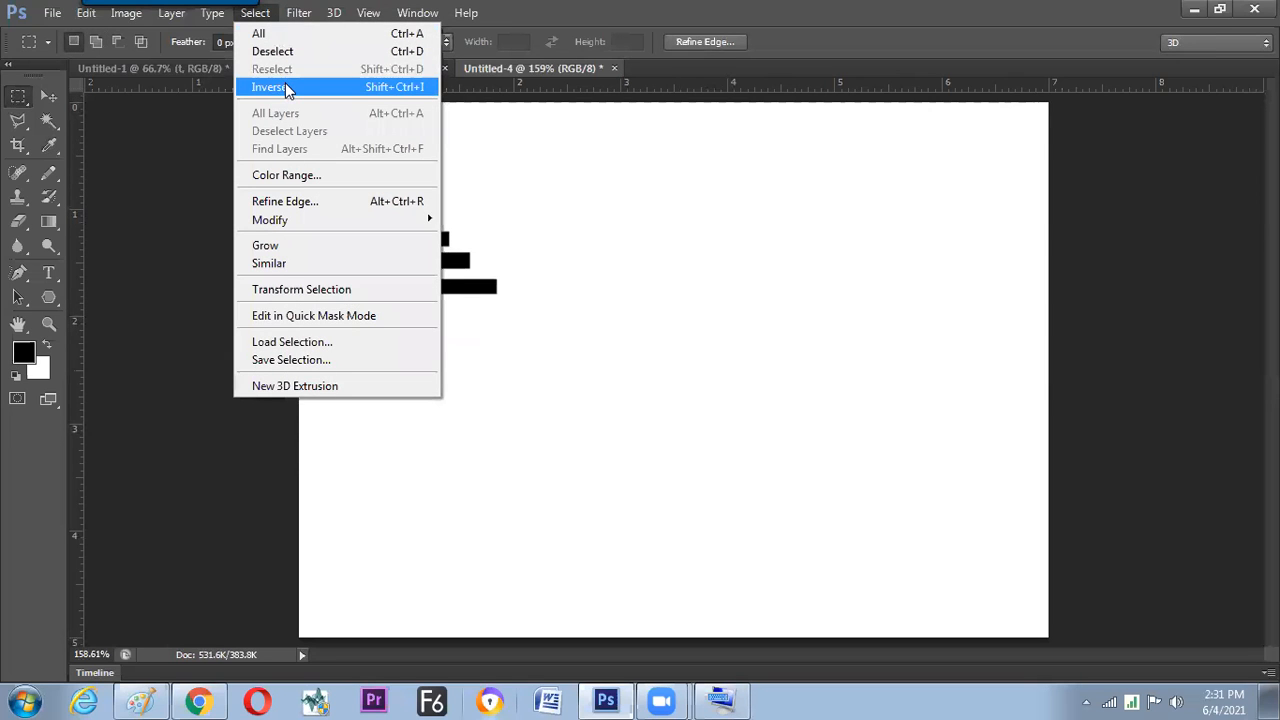
click(270, 87)
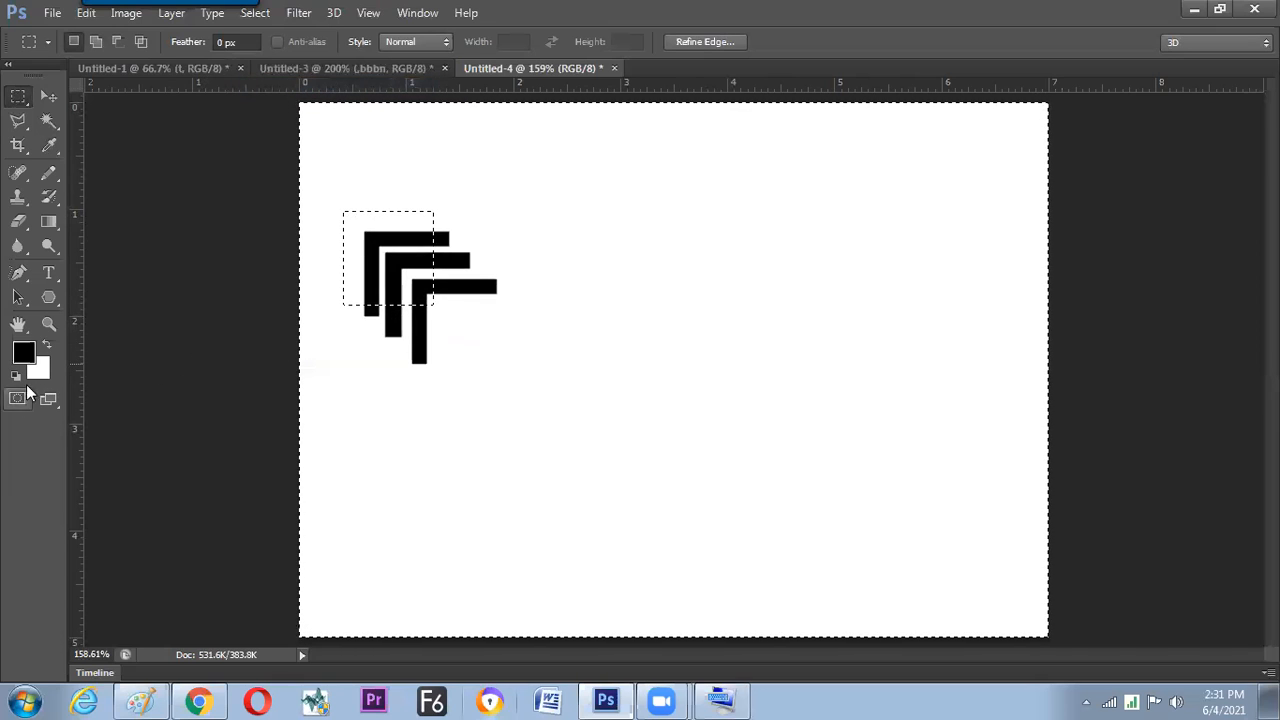
key(Delete)
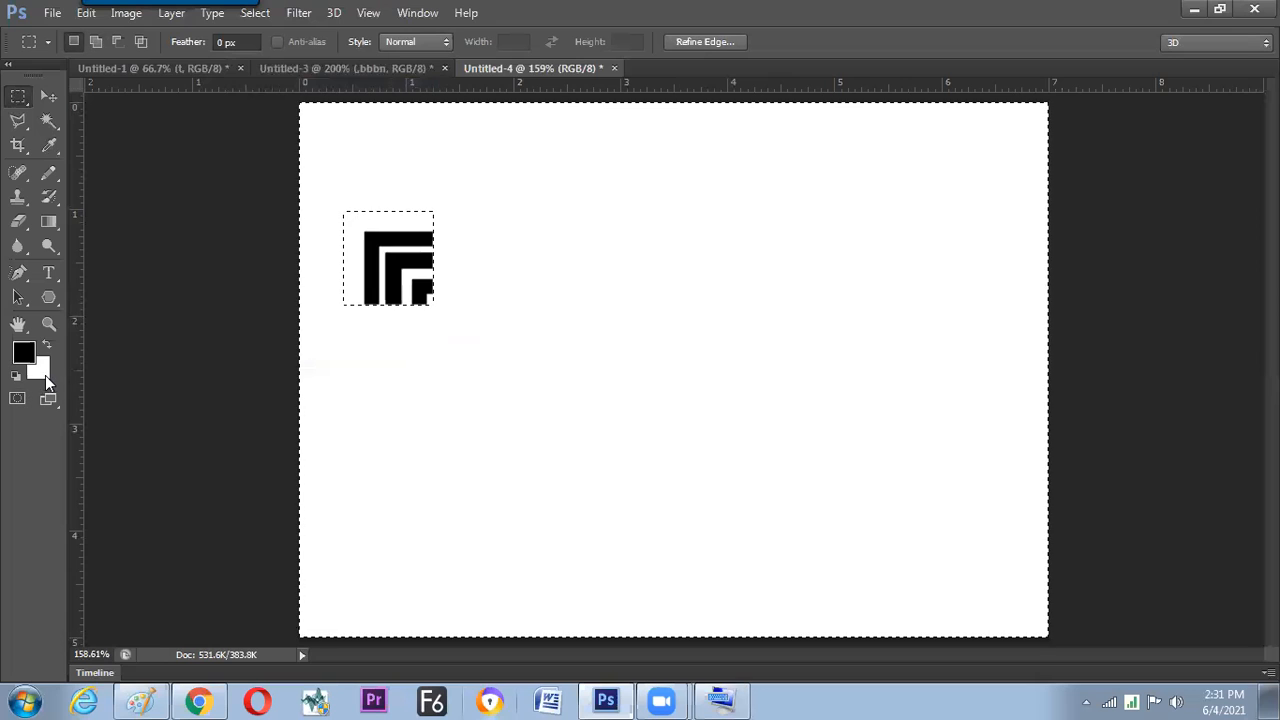
click(255, 12)
click(294, 86)
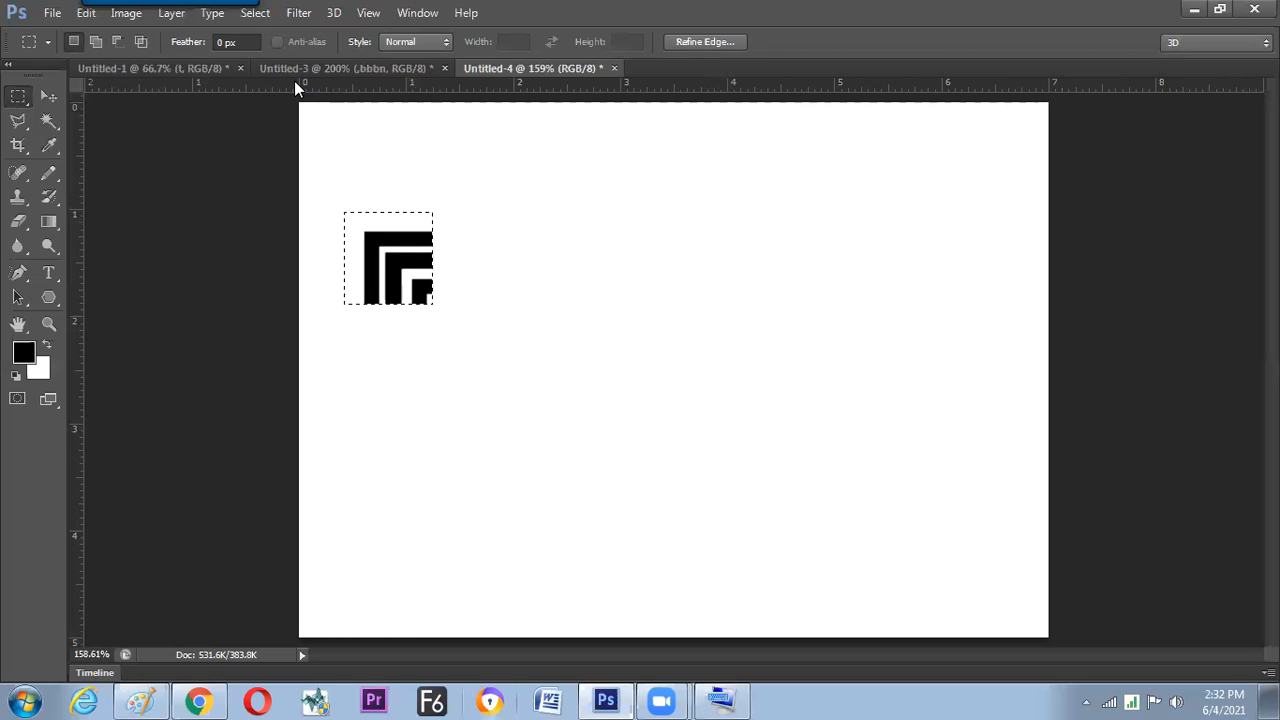
- Stroke the selected nested-stripe tile with a thin black outline using the current stroke settings
key(alt+e)
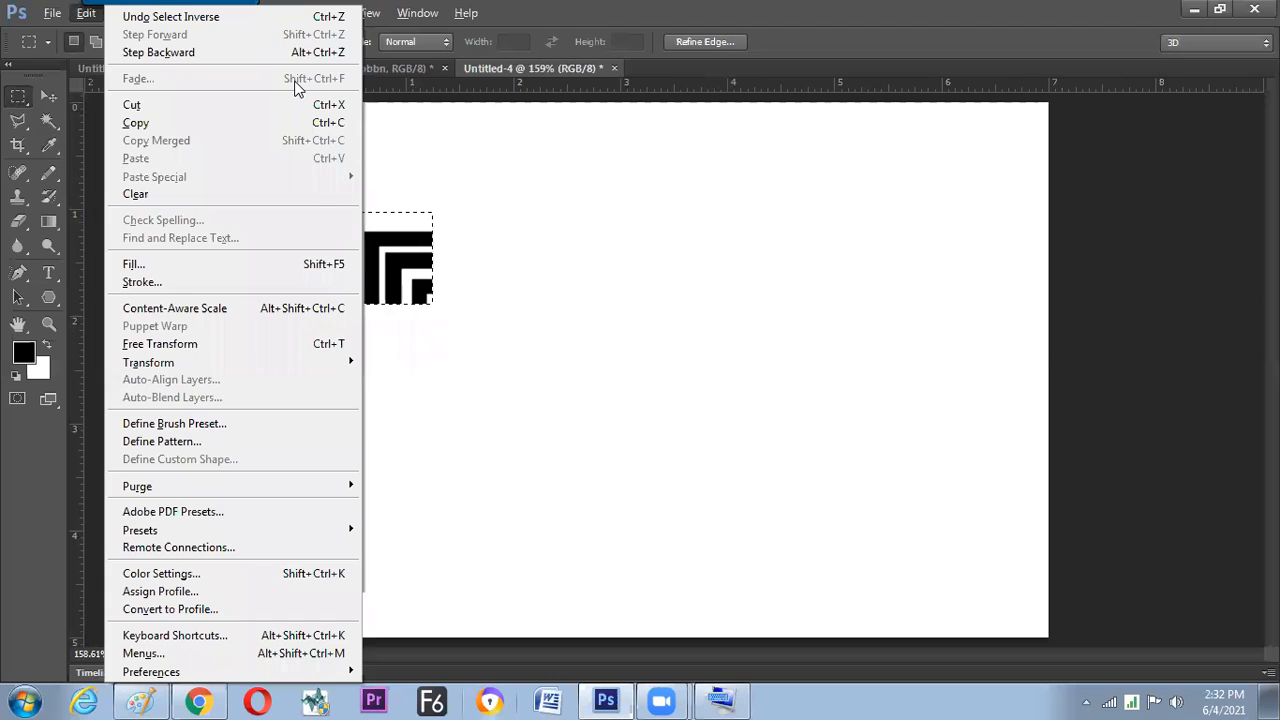
key(s)
key(Return)
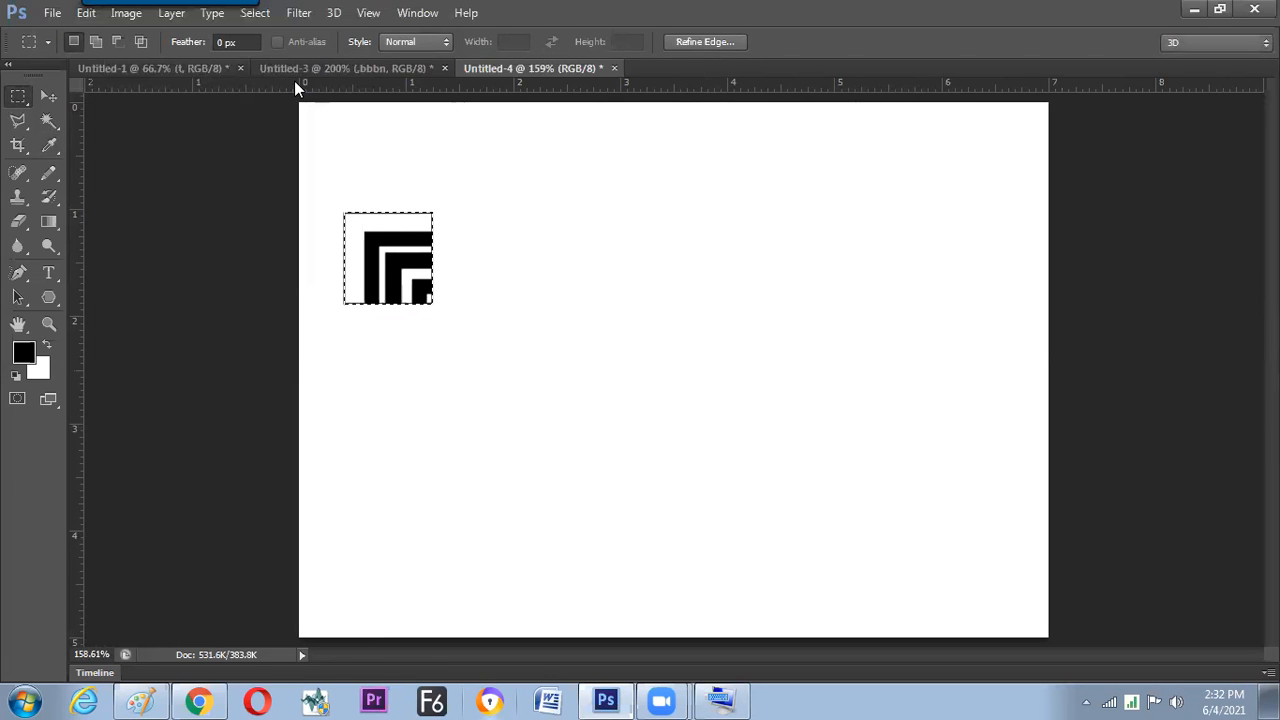
- Define the selected outlined tile of nested L-shaped stripes as a new pattern under the default name, and deselect
key(alt+e)
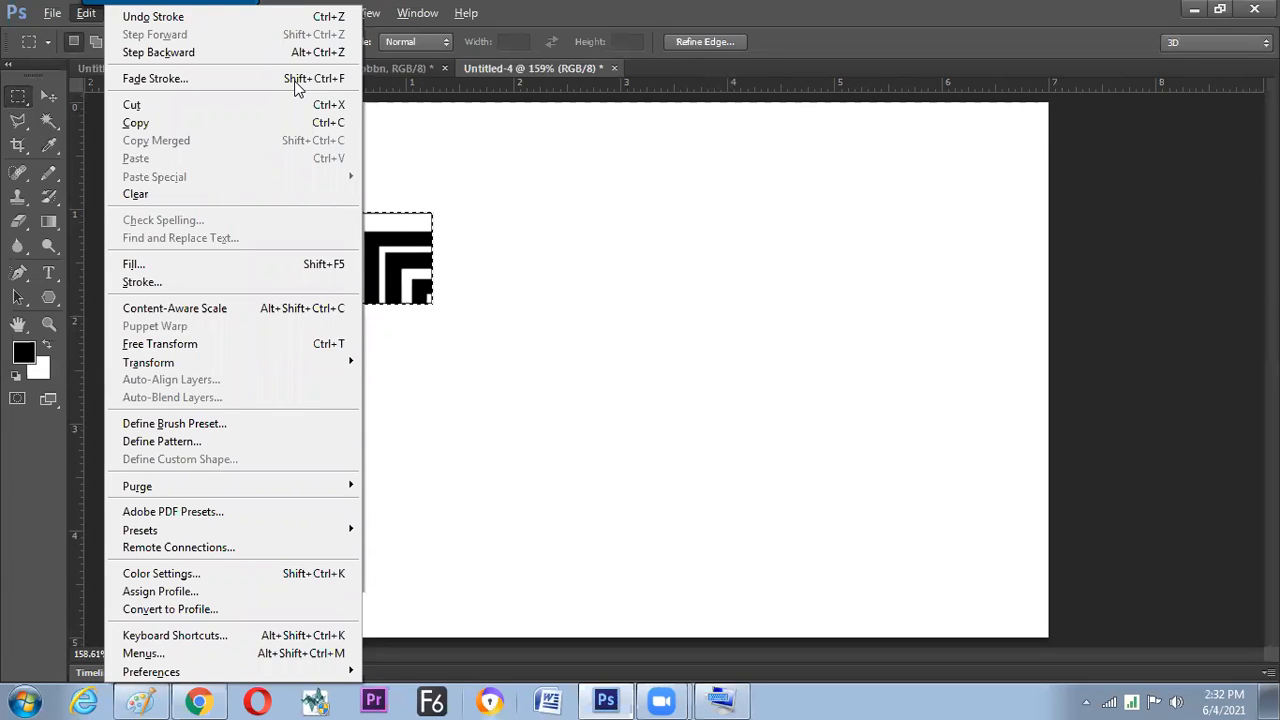
key(p)
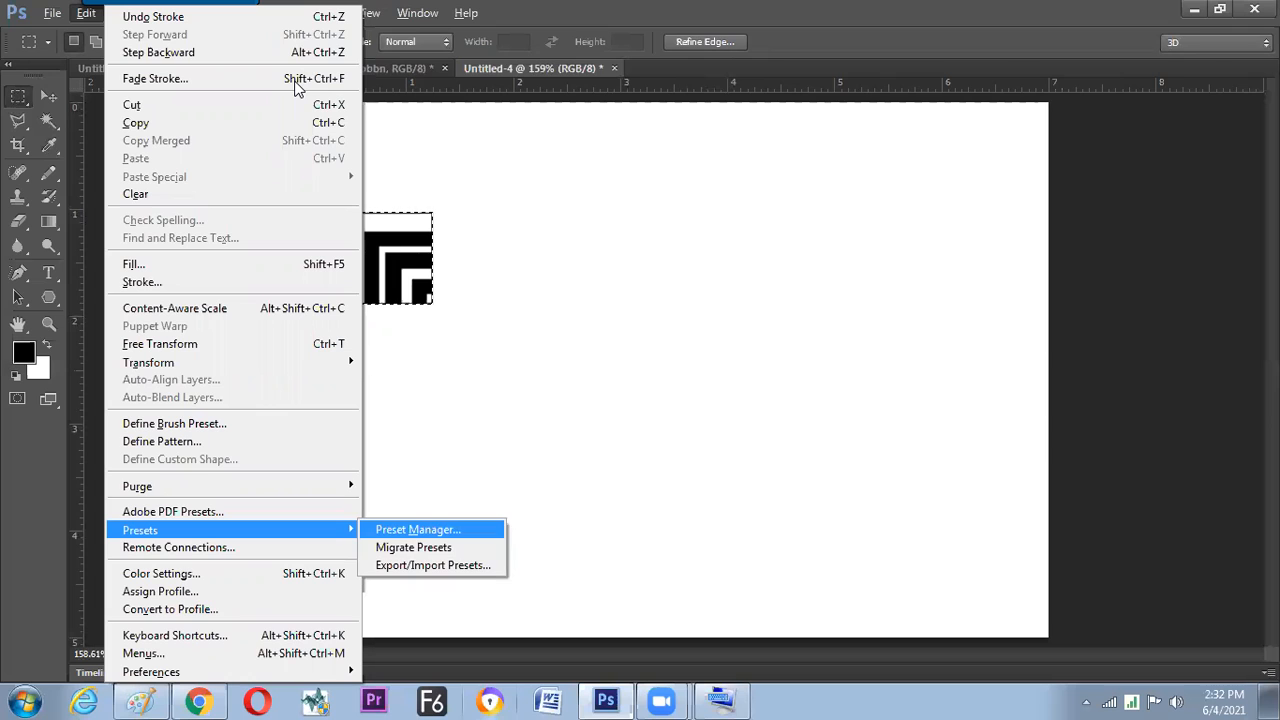
key(Up)
key(Up)
key(Left)
key(Up)
key(Up)
key(Up)
key(Return)
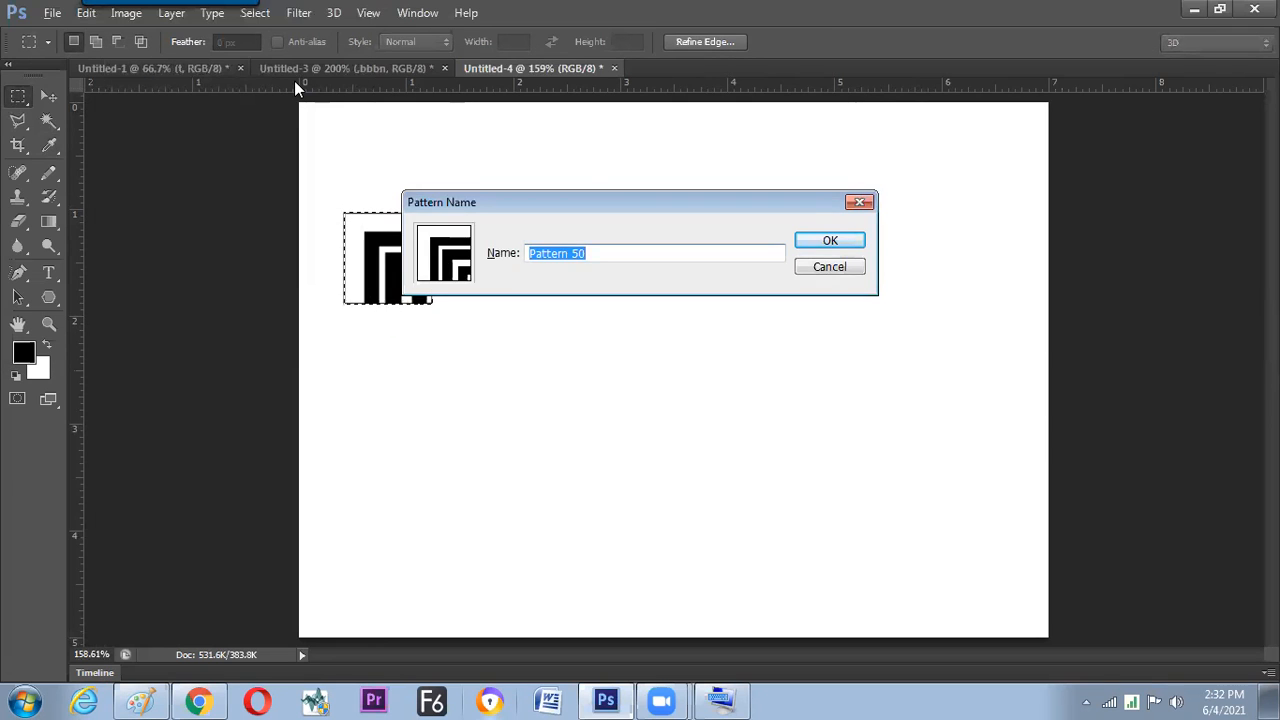
key(Return)
key(ctrl+d)
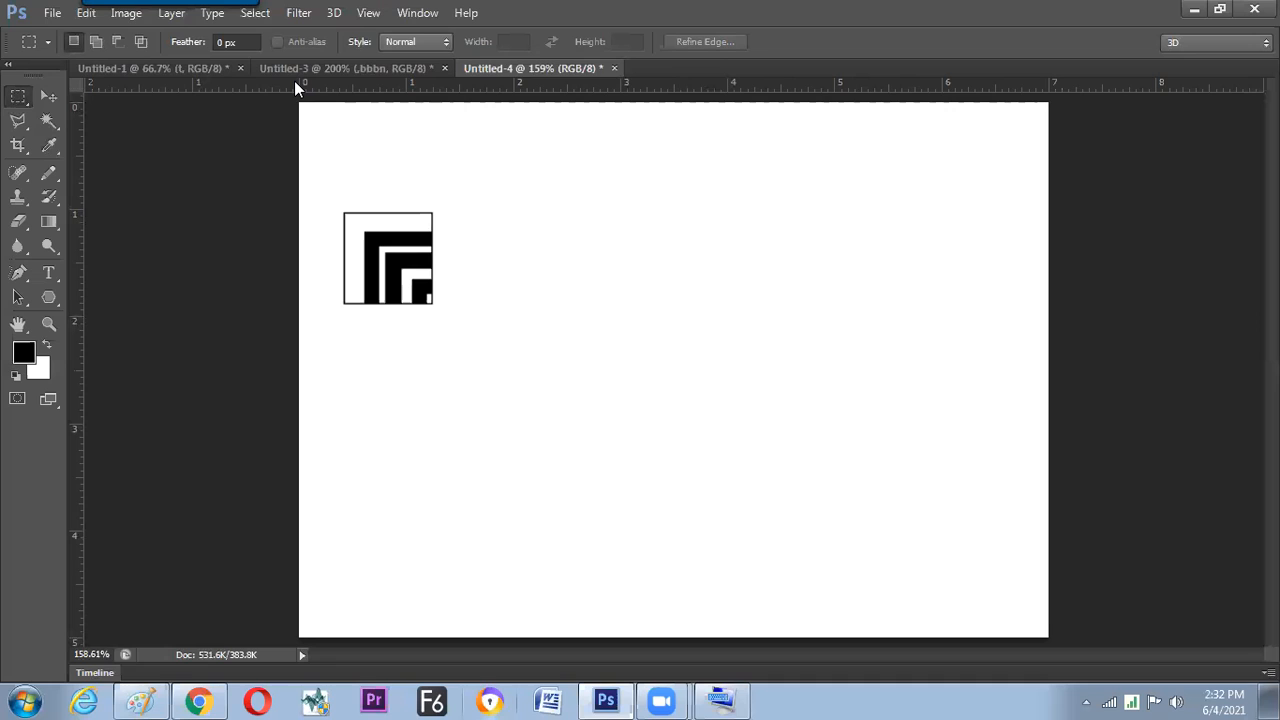
- Open the Fill settings for the whole canvas and set the contents to Pattern, keeping Difference mode at 100% opacity
key(i)
key(shift+F5)
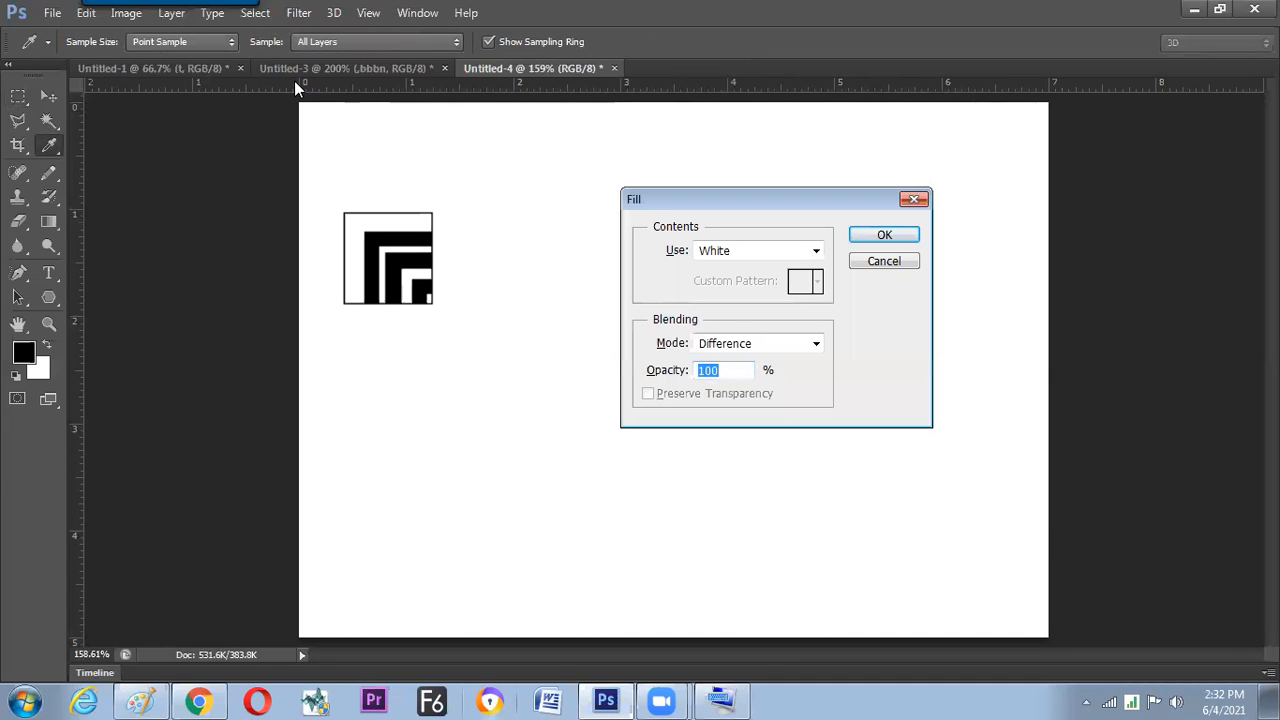
key(Tab)
key(Tab)
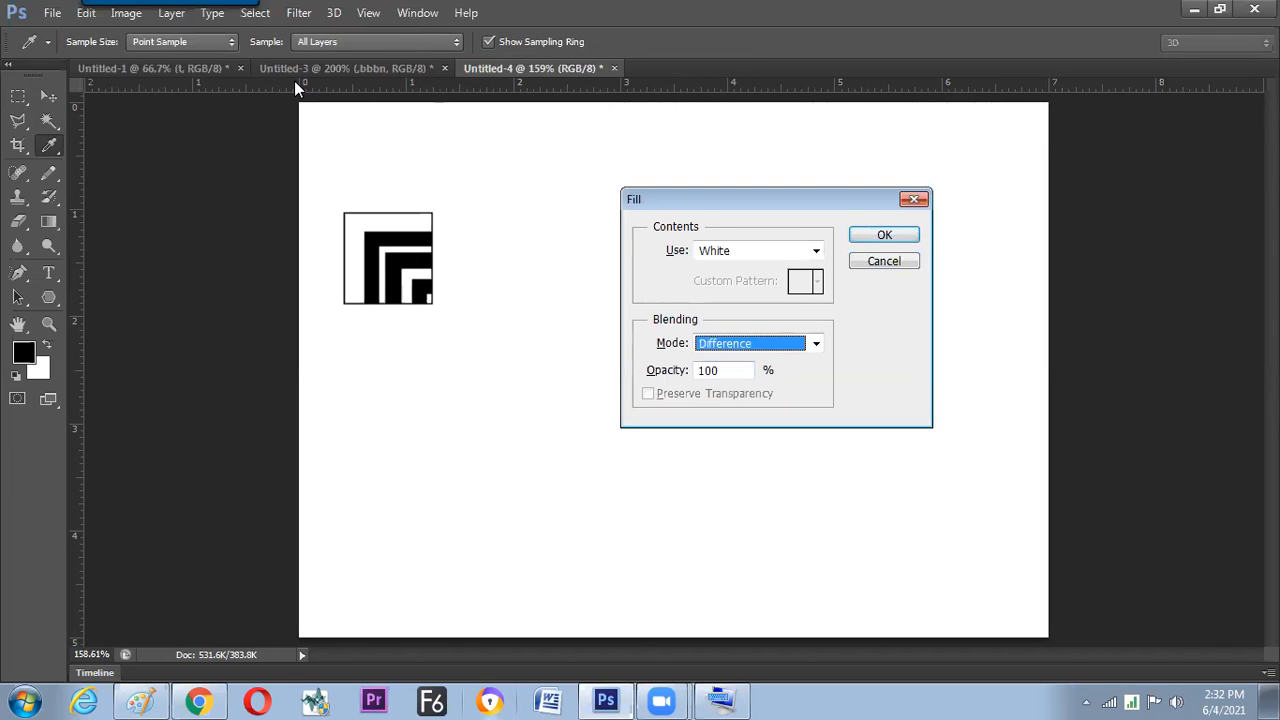
key(shift+Tab)
key(Up)
key(Up)
key(Up)
key(Up)
key(Up)
key(Up)
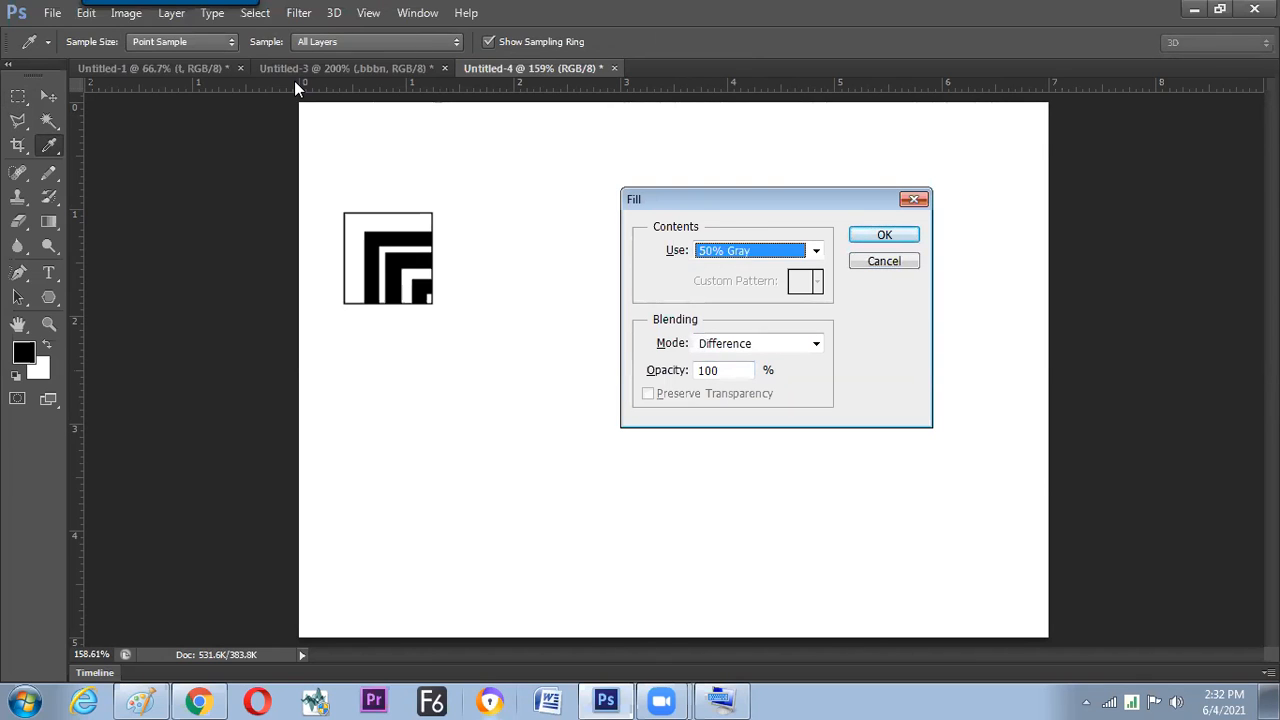
key(Return)
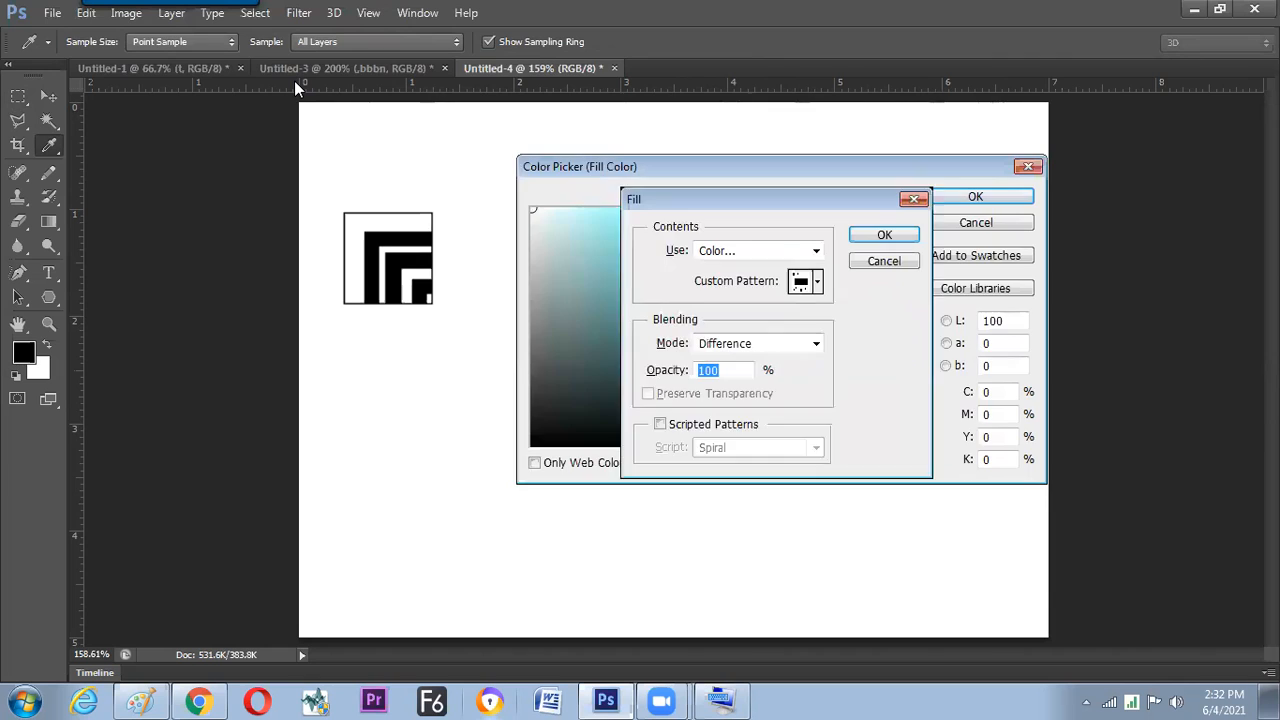
key(Tab)
key(Tab)
key(Tab)
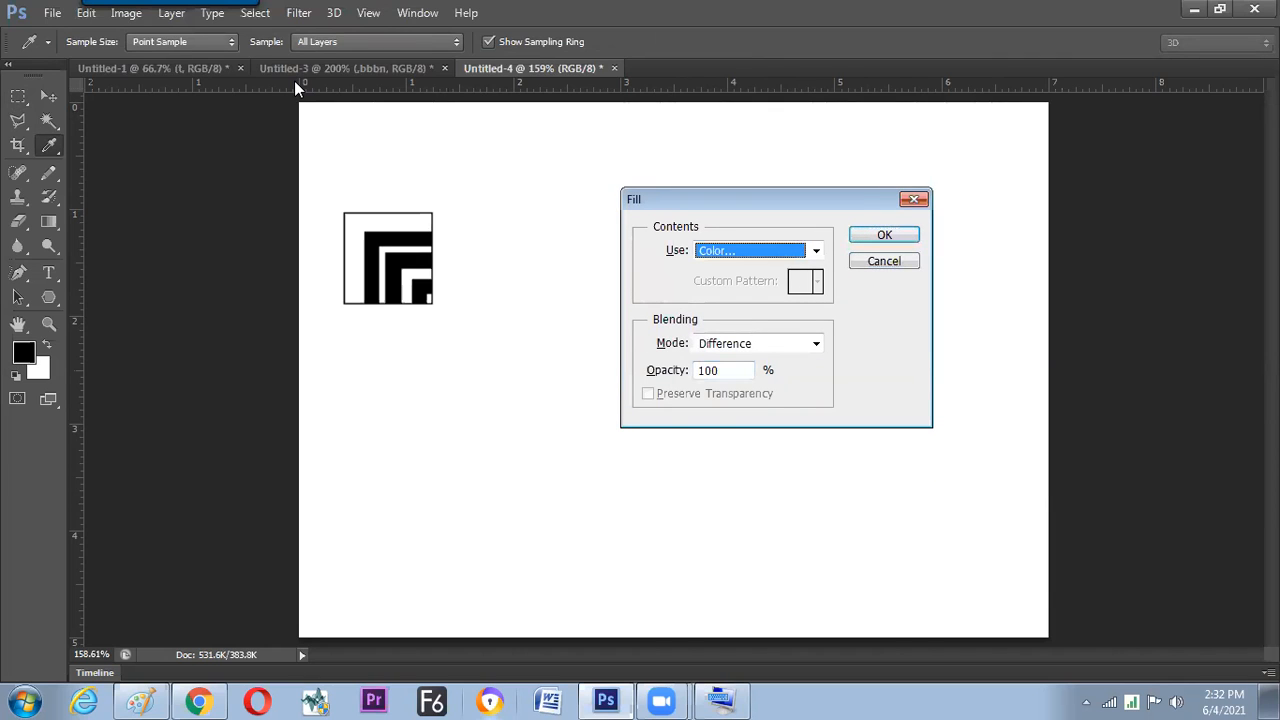
key(Down)
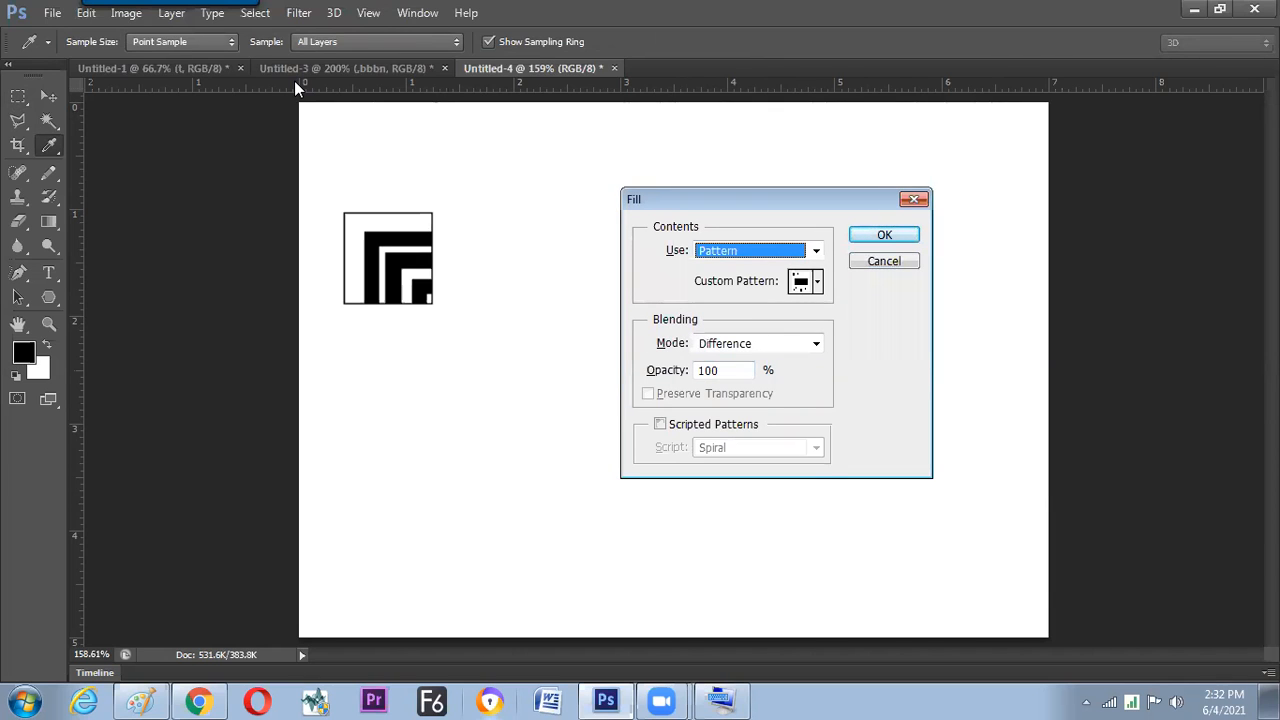
- Choose the nested L-stripe tile as the custom pattern and fill the canvas with it in Difference mode
click(817, 281)
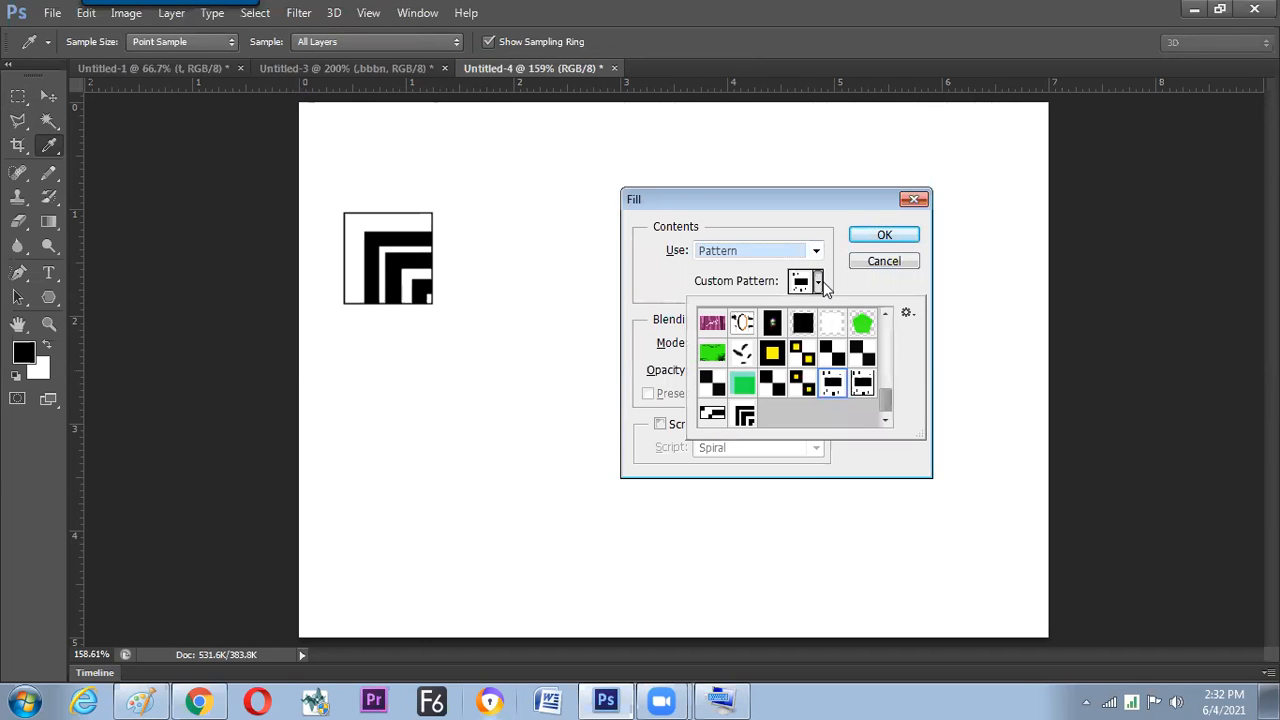
click(744, 416)
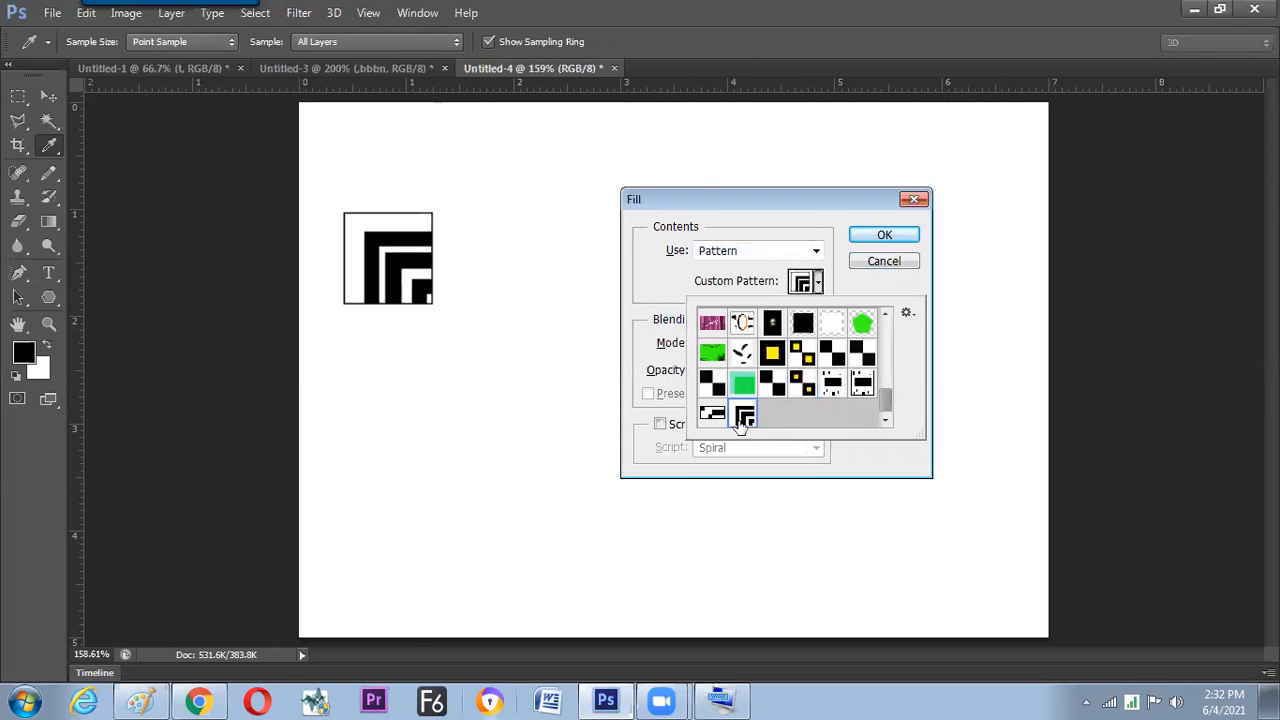
click(684, 454)
key(Return)
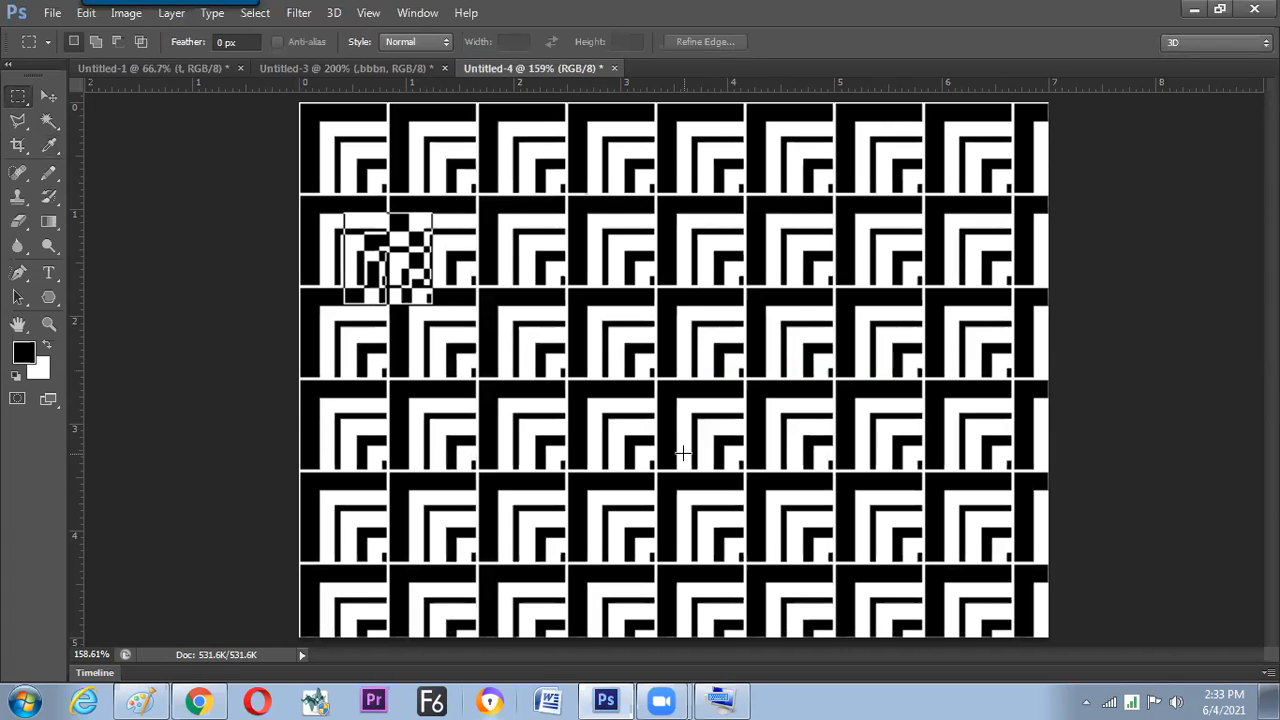
- Fill the canvas again with the nested L-stripe pattern, changing the blending mode to cover the Difference result with plain tiles
key(shift+F5)
key(Tab)
key(Tab)
key(Tab)
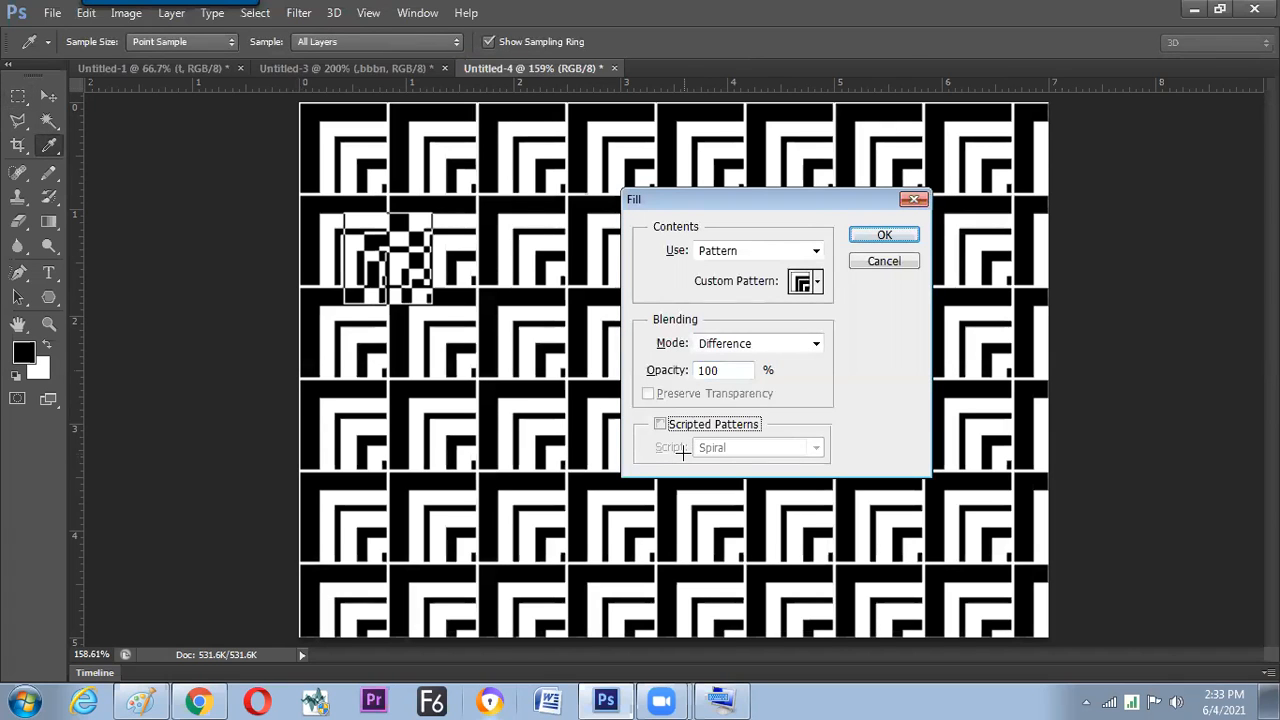
key(Tab)
key(Tab)
key(Up)
key(Up)
key(Up)
key(Up)
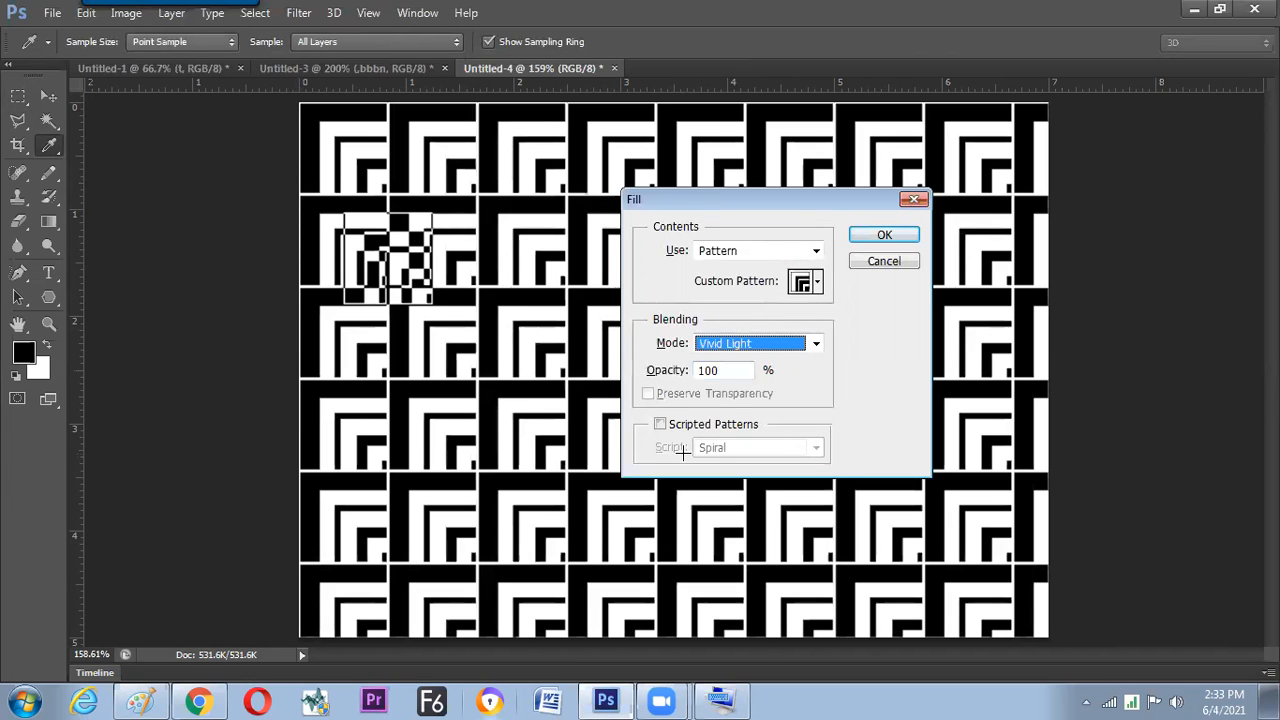
key(Return)
key(m)
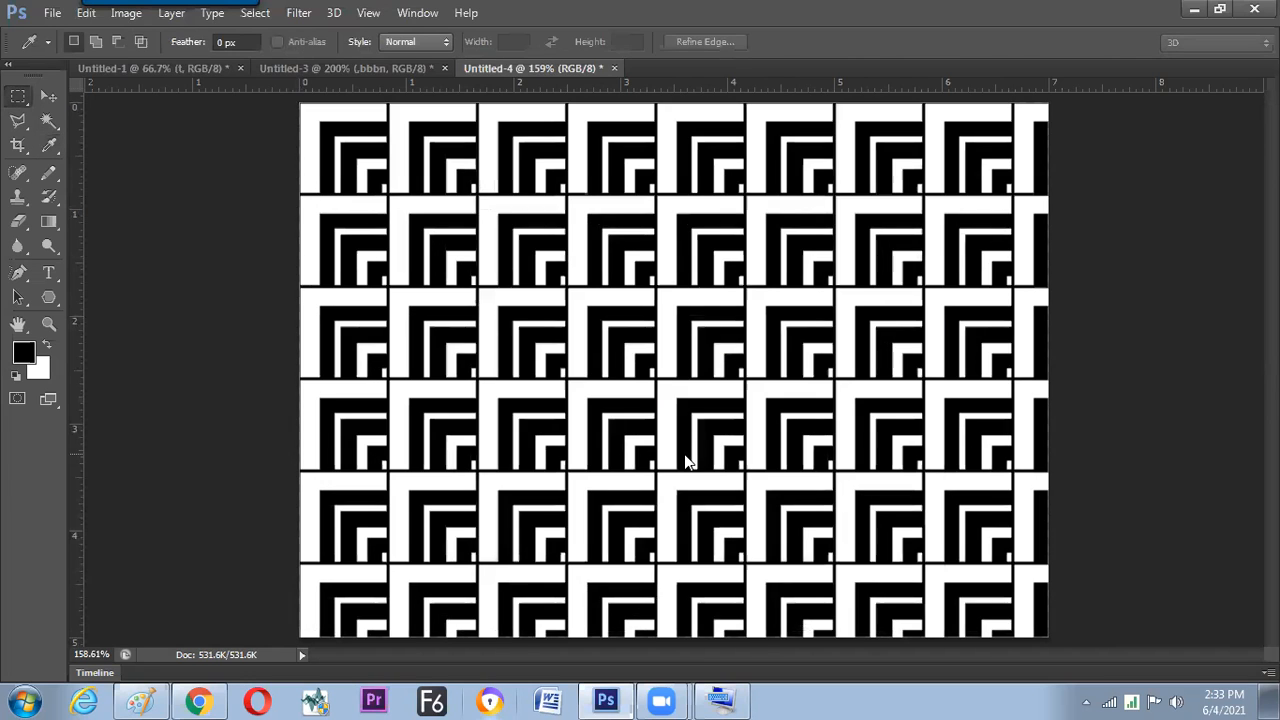
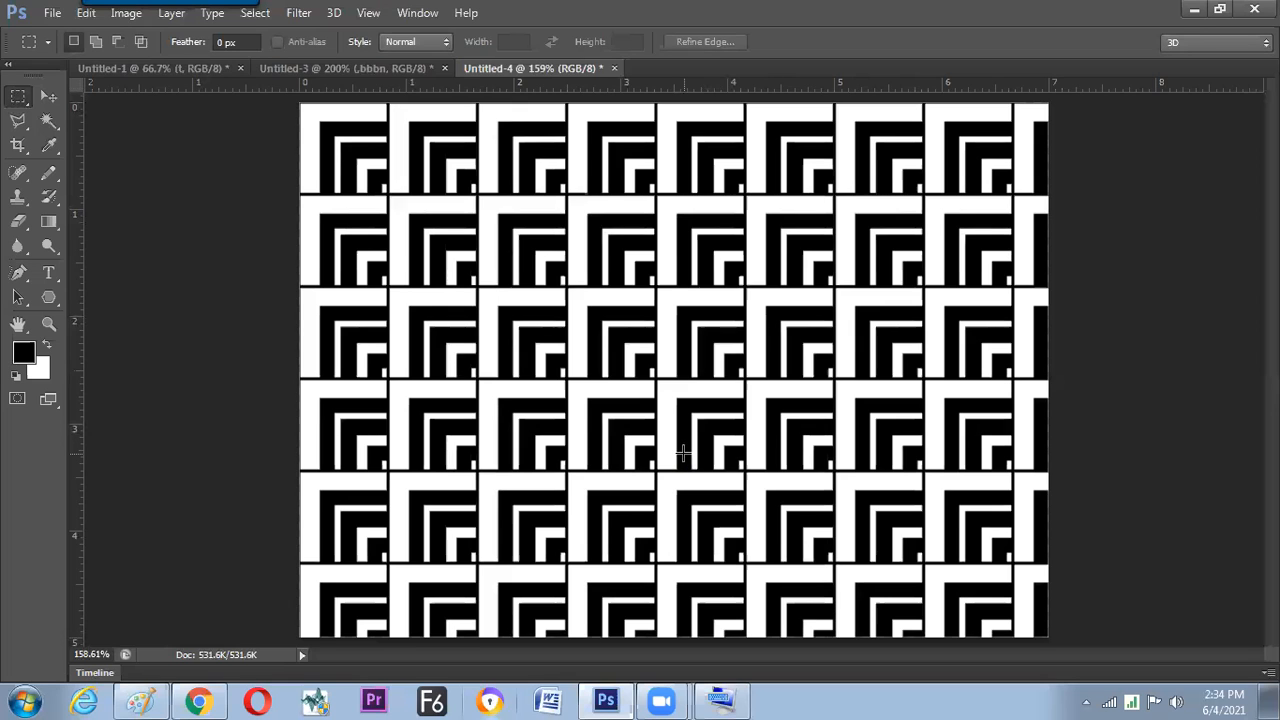
- Marquee-select a rectangle about 11 by 9 px across a white and black stripe edge near the canvas centre and fill it black
scroll(682, 451, up, 5)
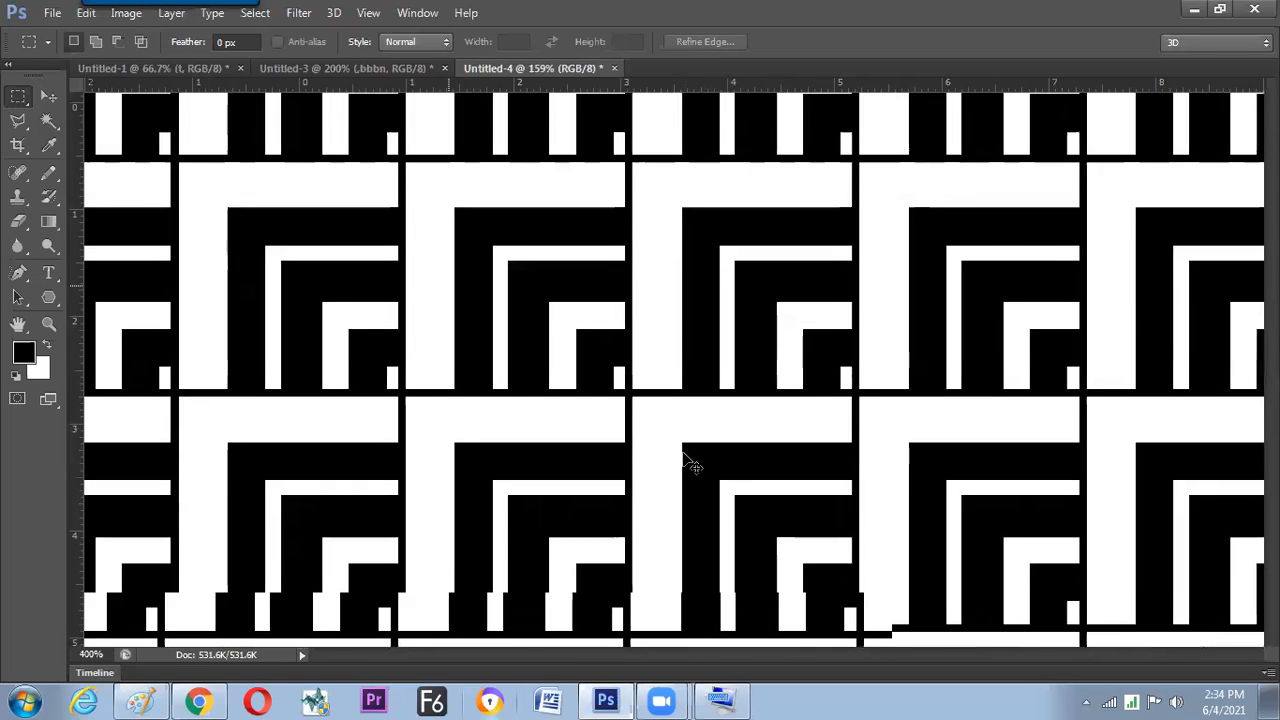
scroll(682, 451, up, 4)
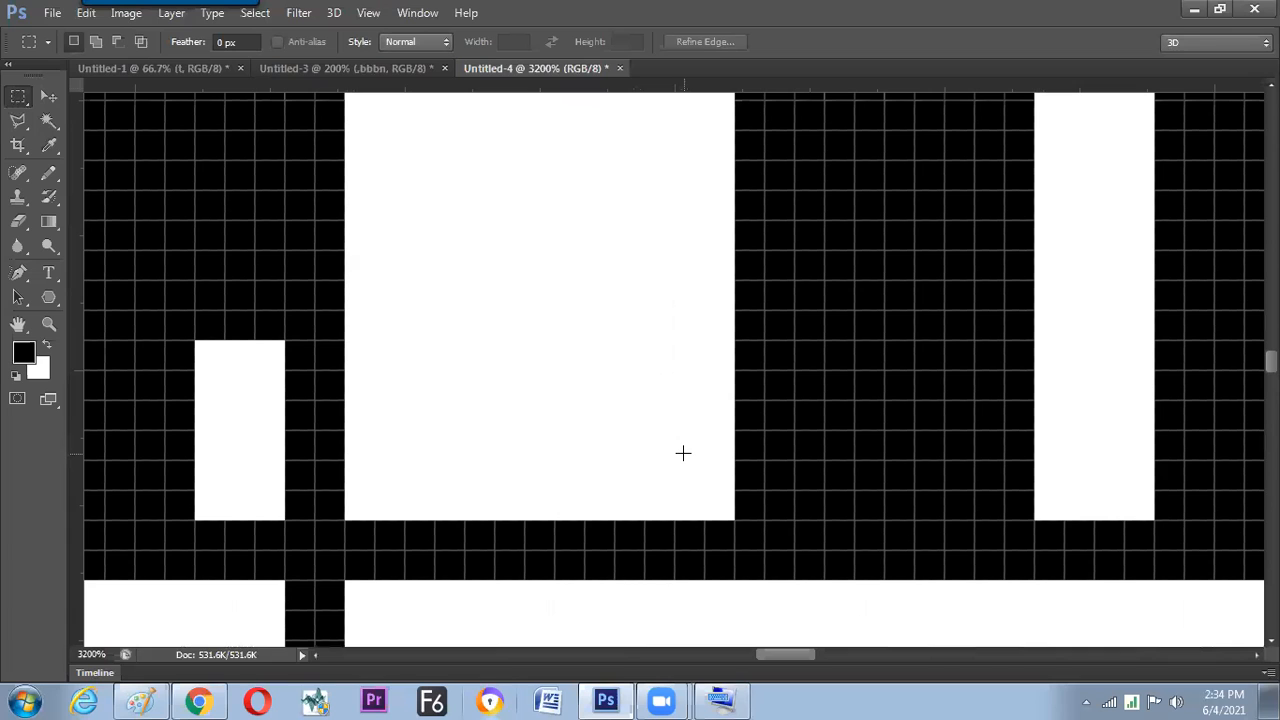
drag(426, 357, 225, 491)
drag(289, 236, 618, 504)
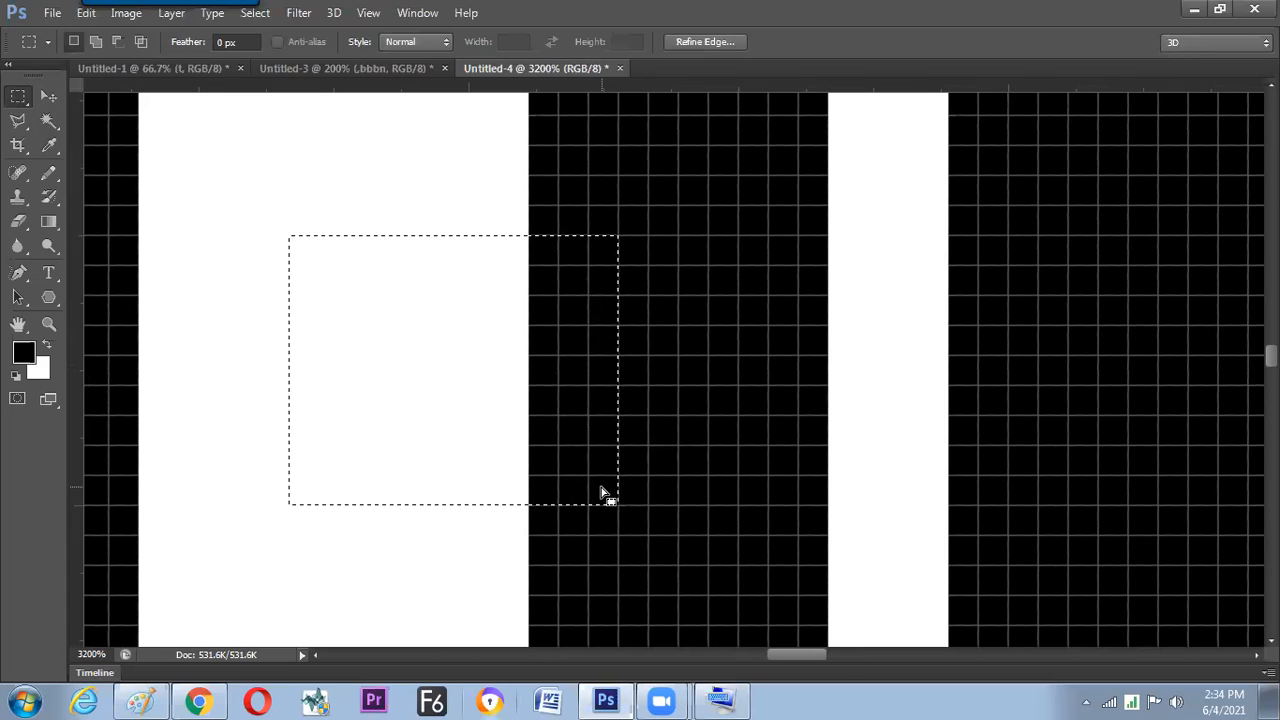
key(alt)
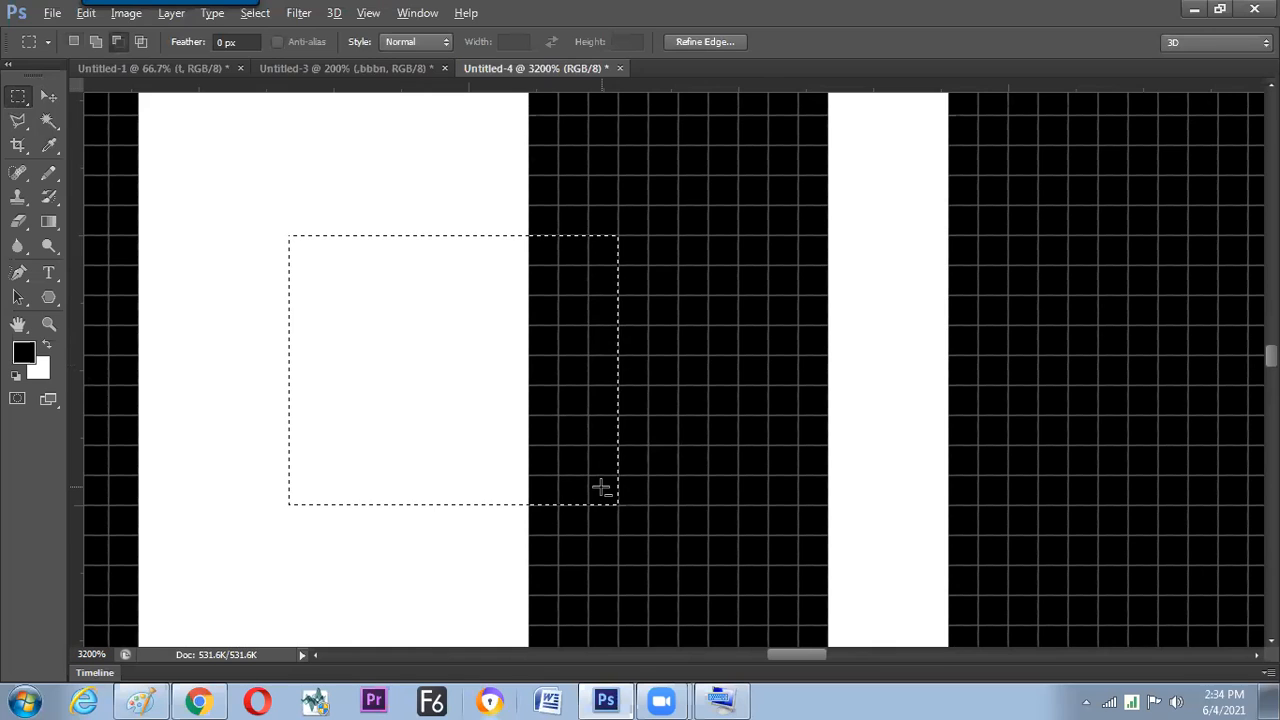
key(alt+BackSpace)
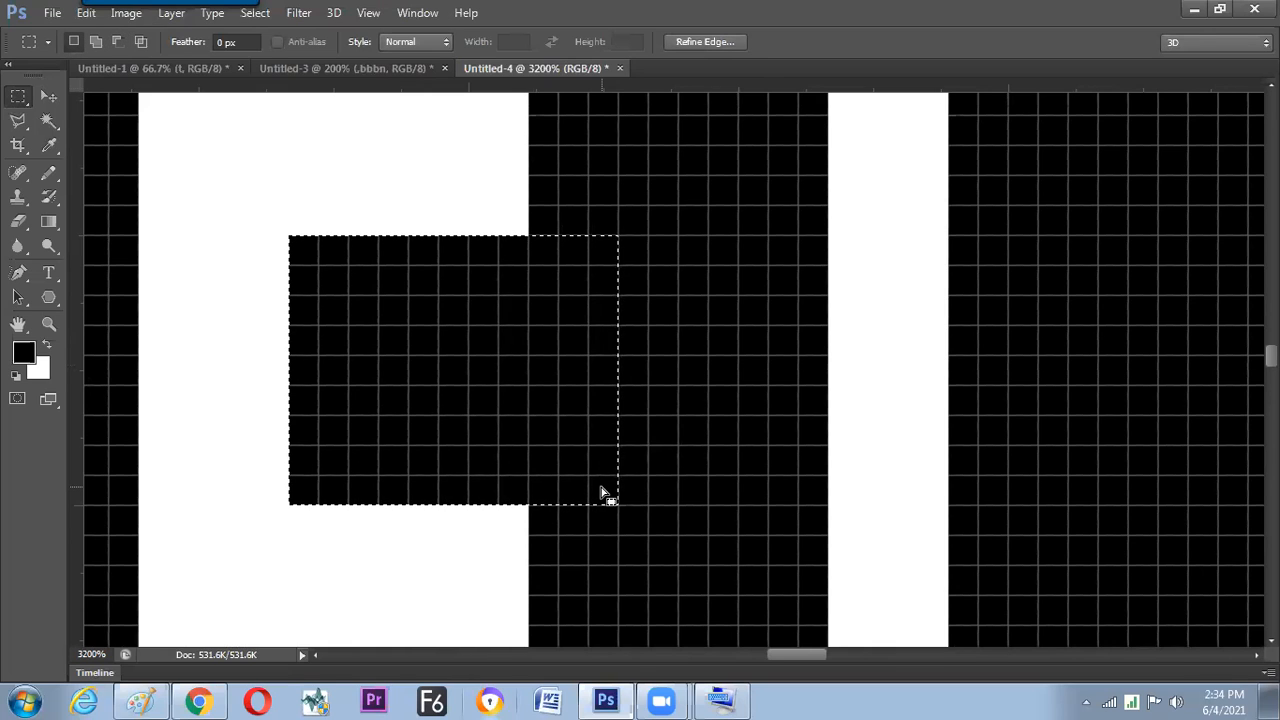
- Stroke the inside of the small rectangle selection with a 1 px white (ffffff) line in Normal mode
key(alt+e)
key(s)
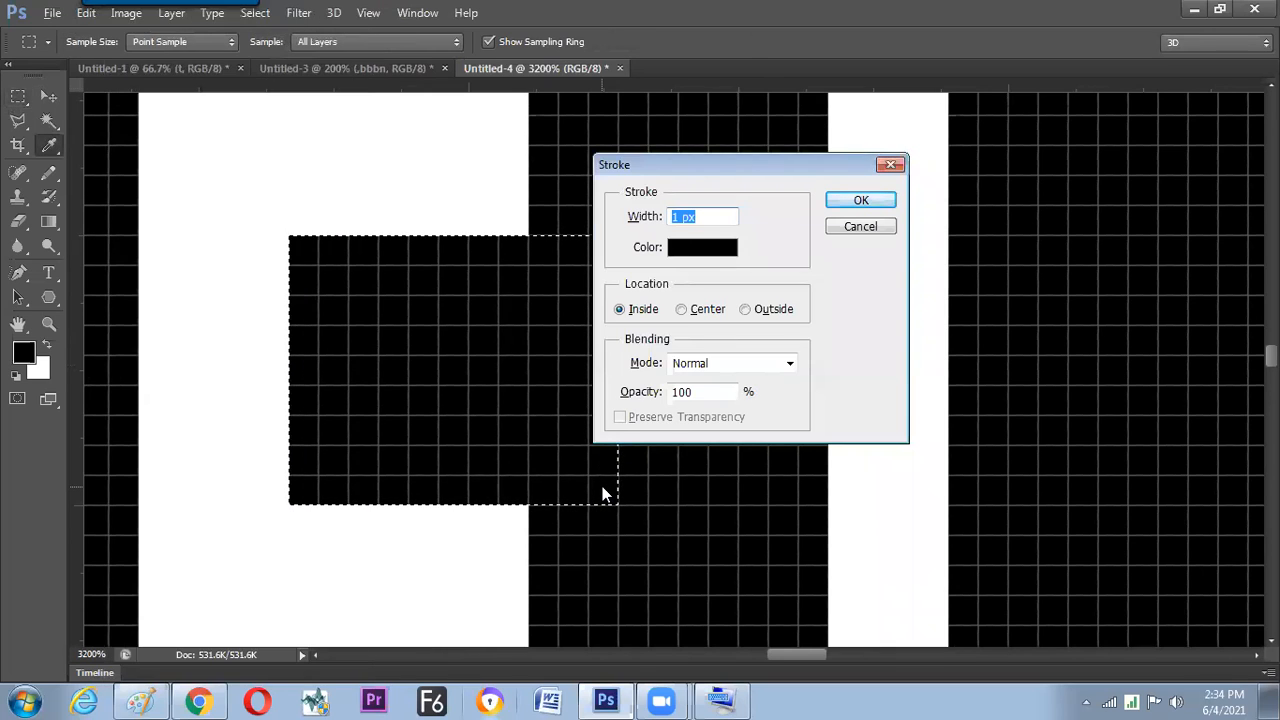
click(695, 250)
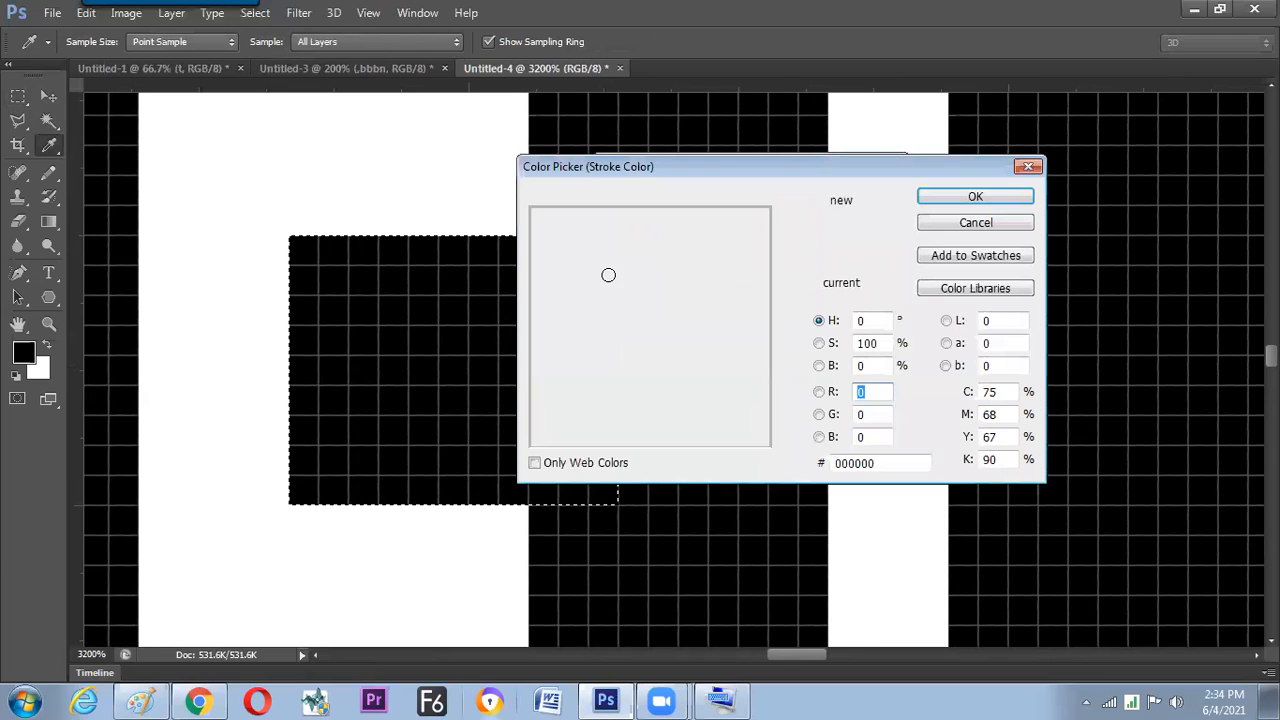
drag(545, 222, 498, 191)
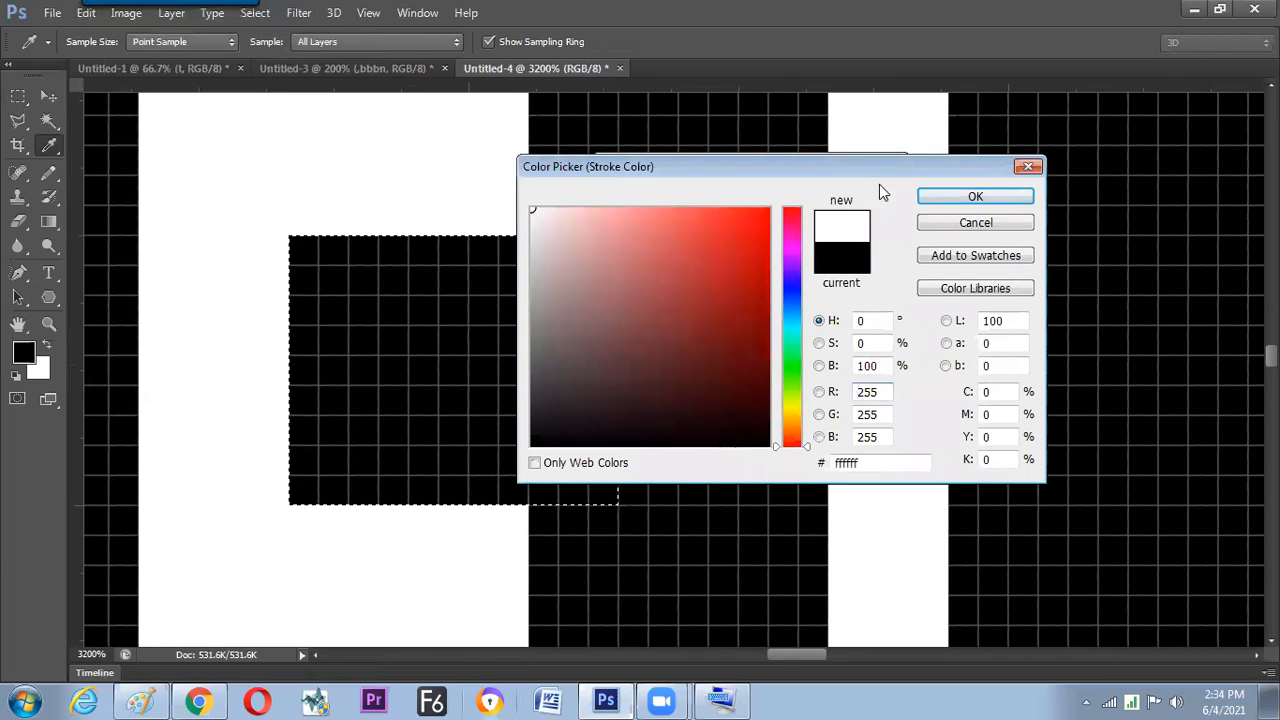
click(942, 197)
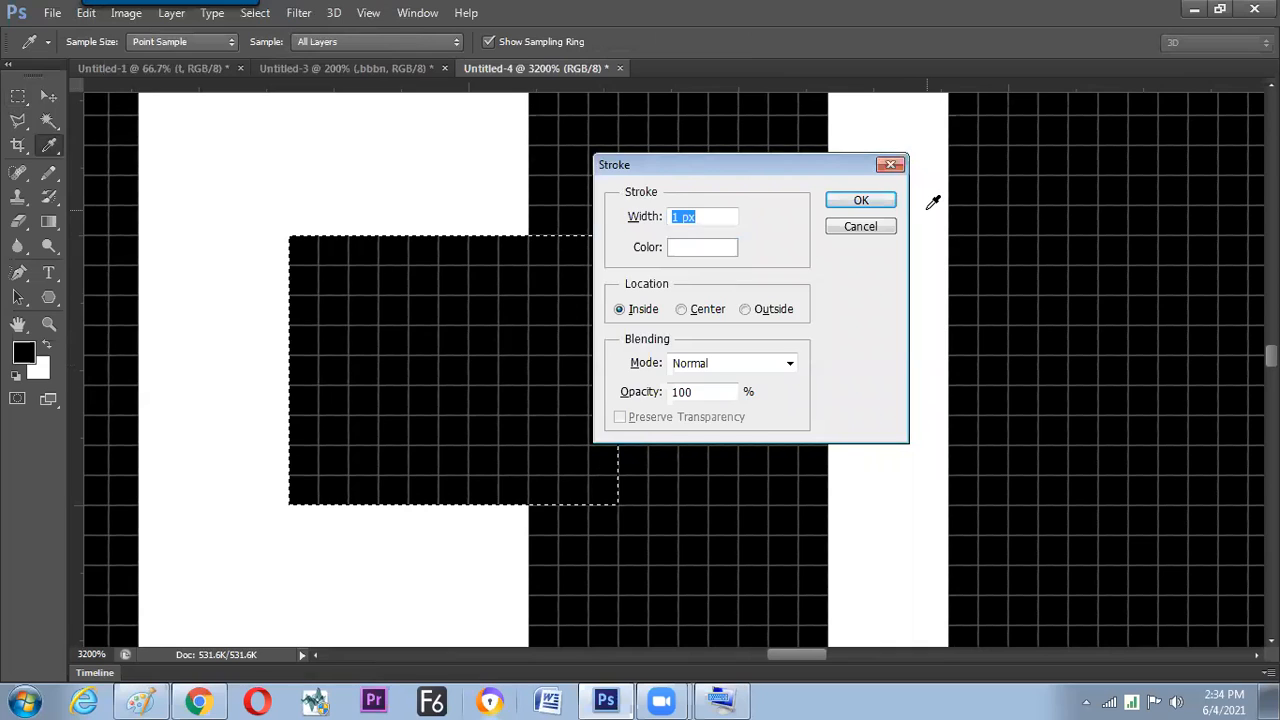
key(Return)
key(m)
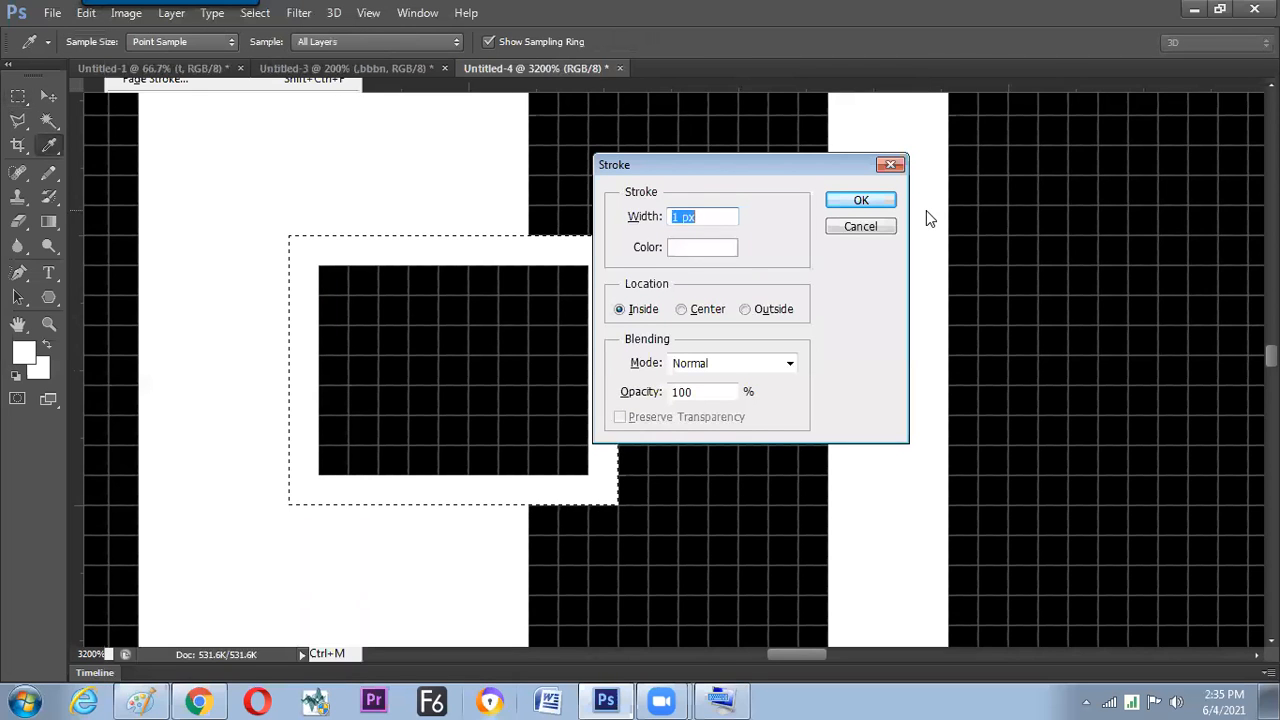
- Stroke the inside of the selection with 2 px white and over it 1 px black, forming a white frame within a black border
text(2)
key(Return)
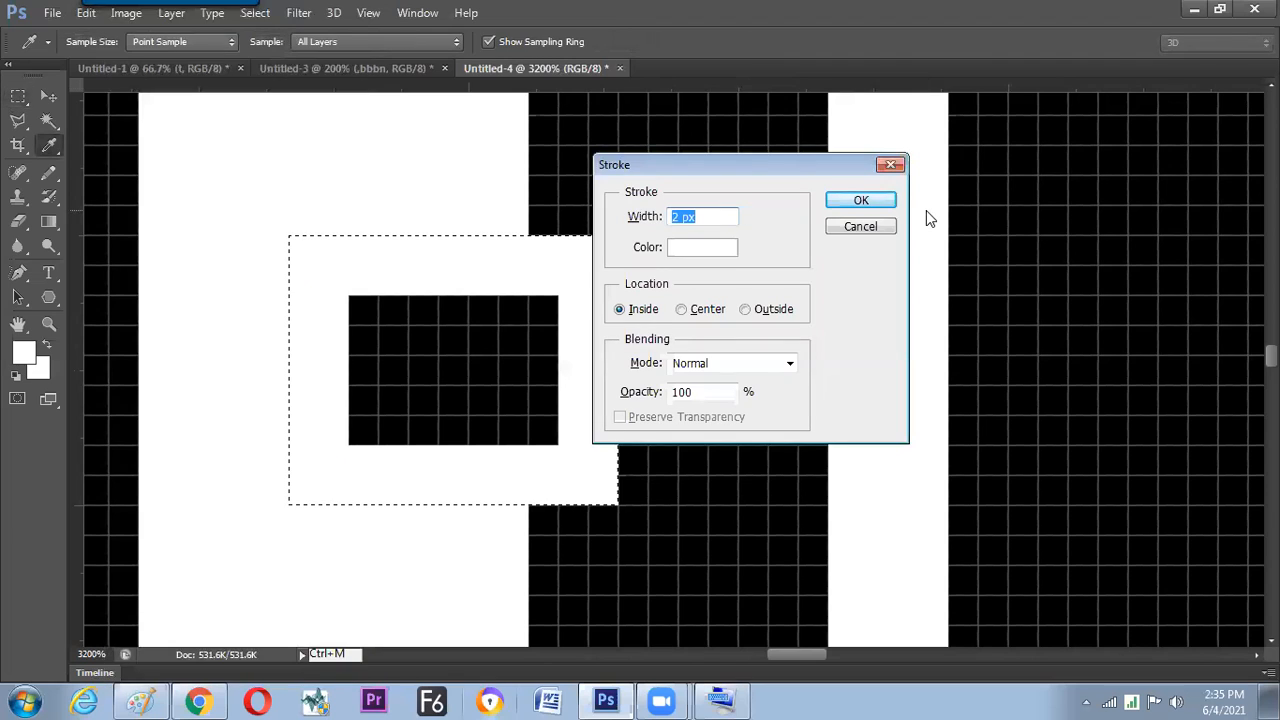
text(3)
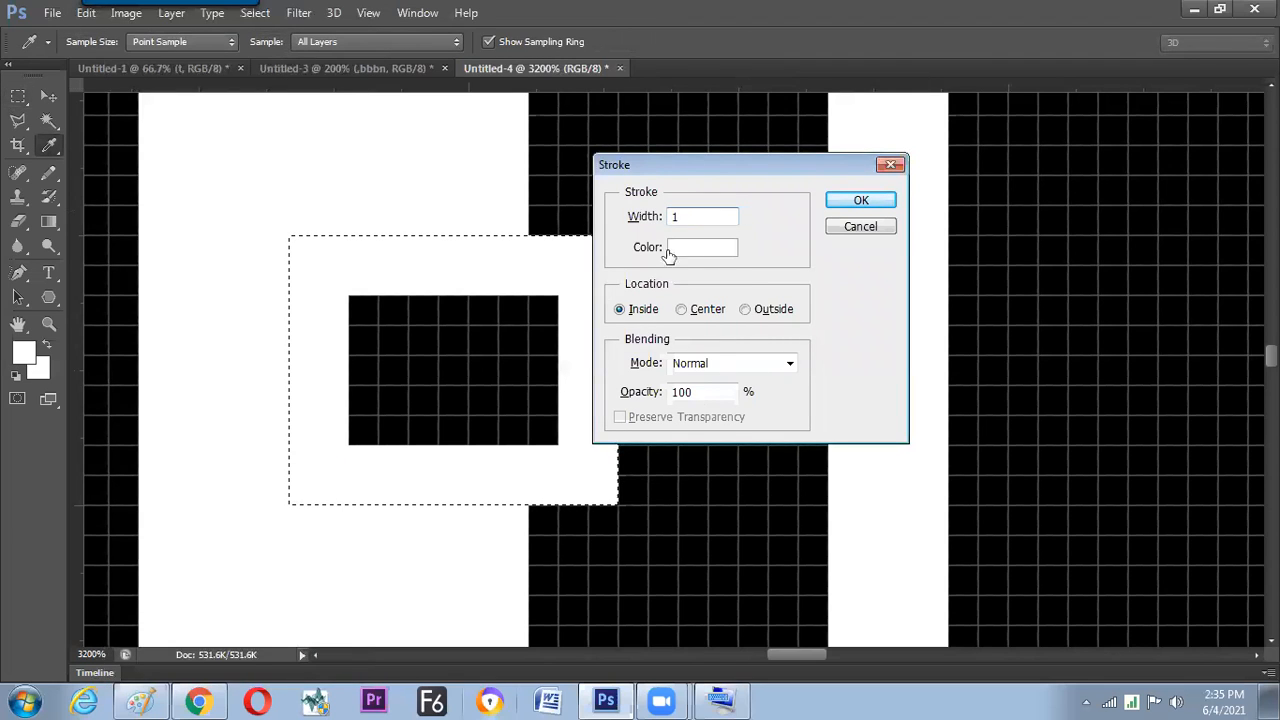
click(674, 250)
click(724, 419)
key(Return)
key(Return)
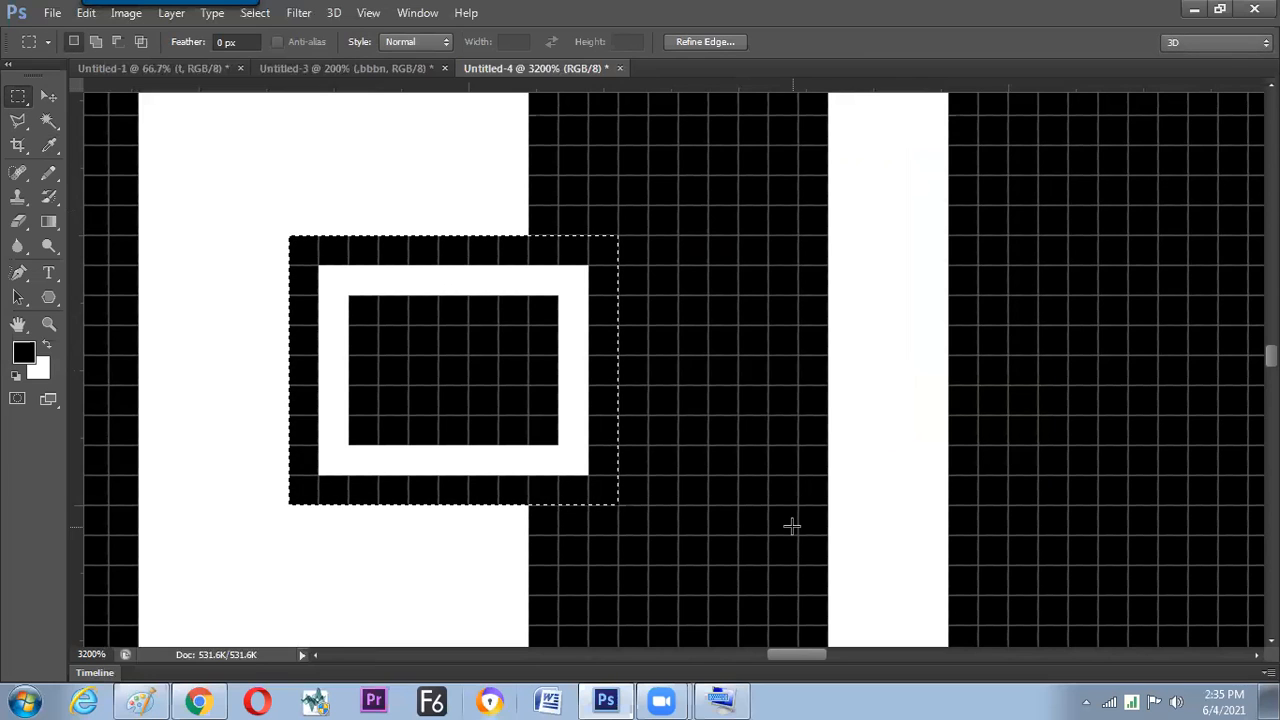
- Define the selected small framed rectangle as a new pattern under the default name
key(alt+e)
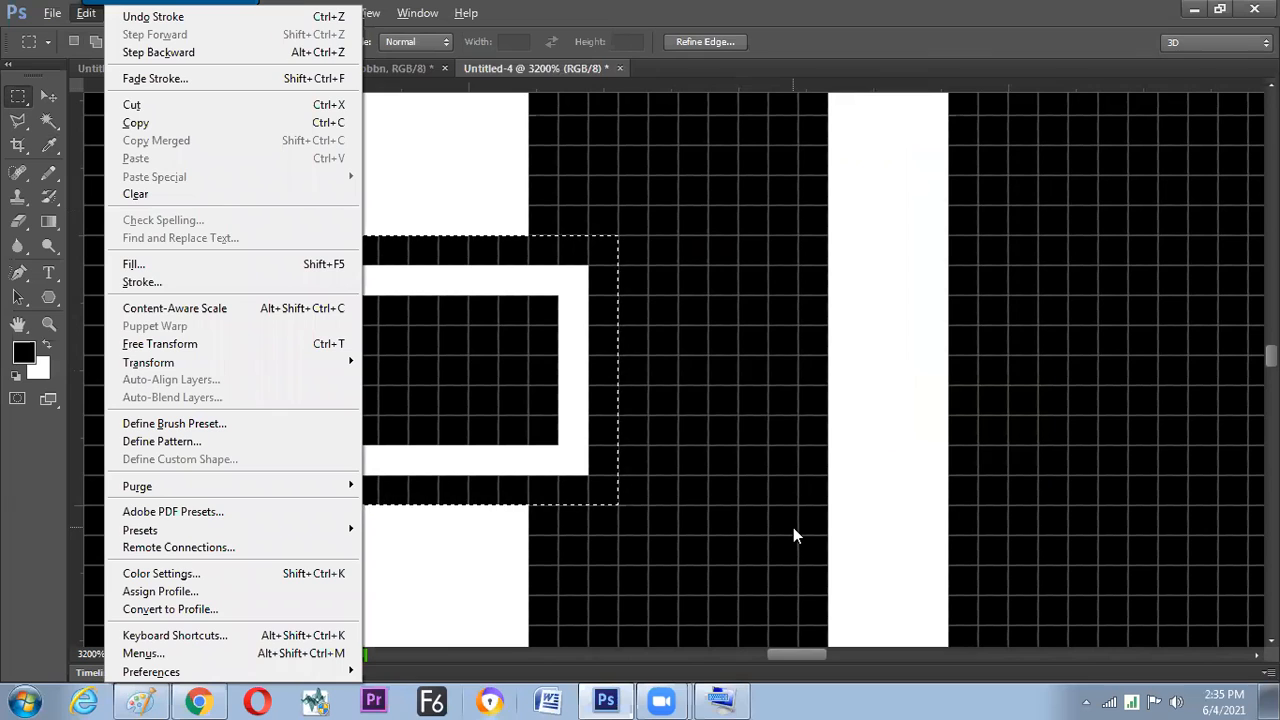
key(Up)
key(Up)
key(Up)
key(Up)
key(Up)
key(Up)
key(Up)
key(Up)
key(Up)
key(Up)
key(Up)
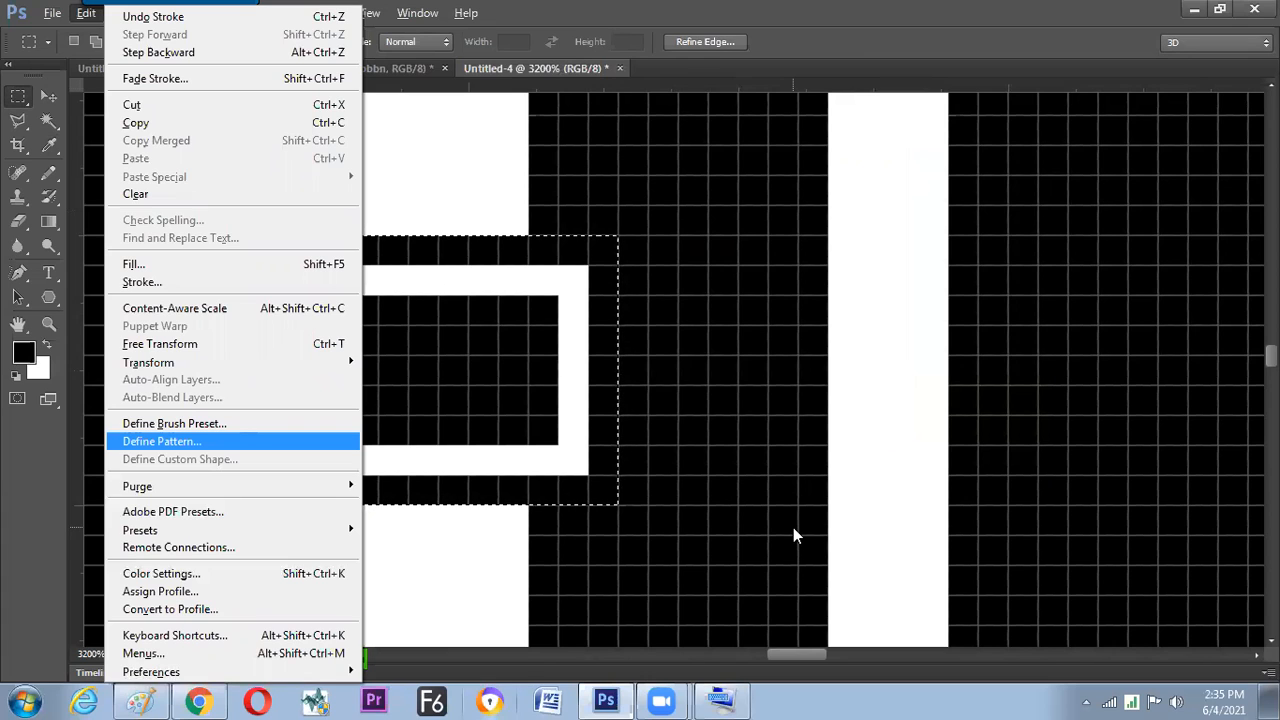
key(Return)
key(Return)
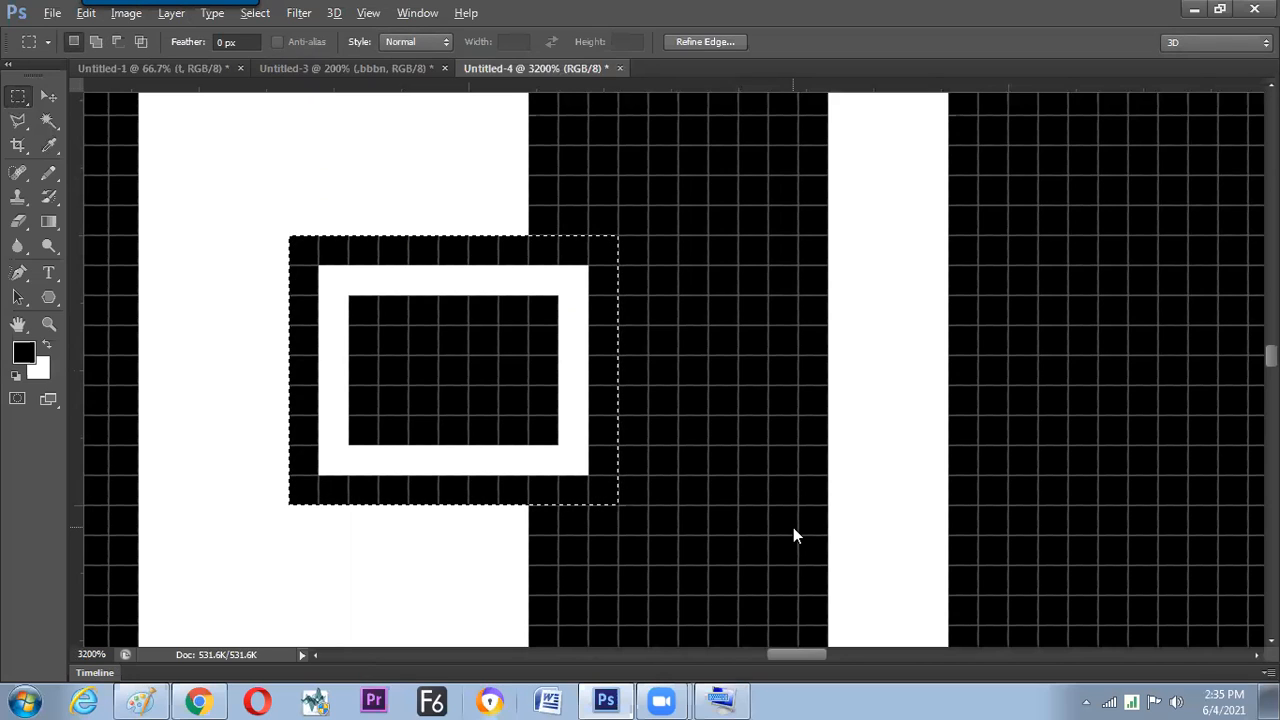
- Deselect the small framed tile using the Deselect command
key(alt+s)
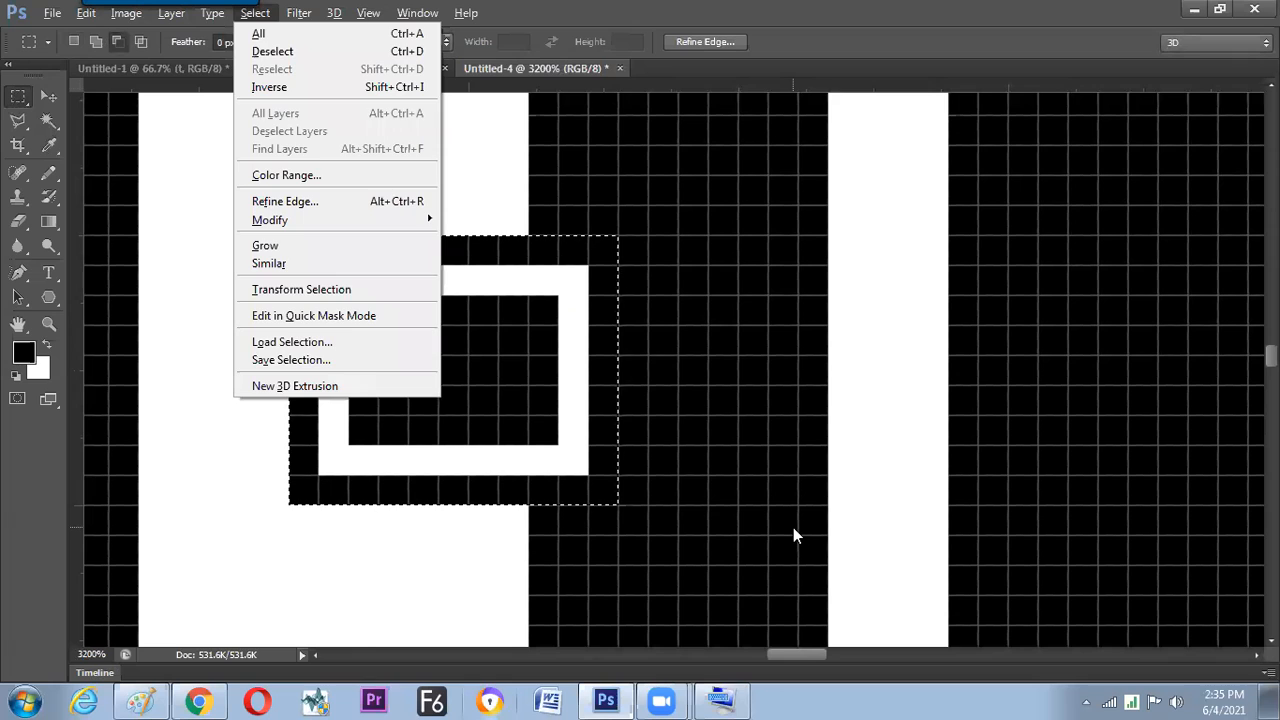
key(Escape)
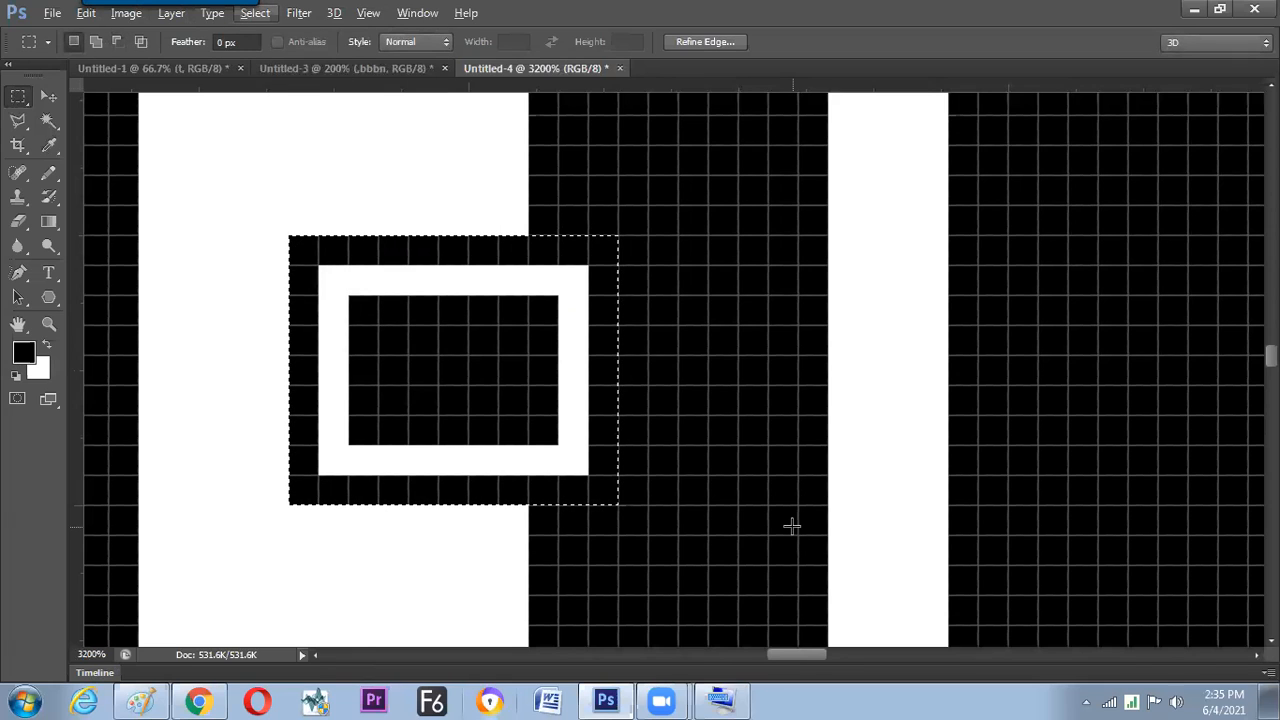
key(Down)
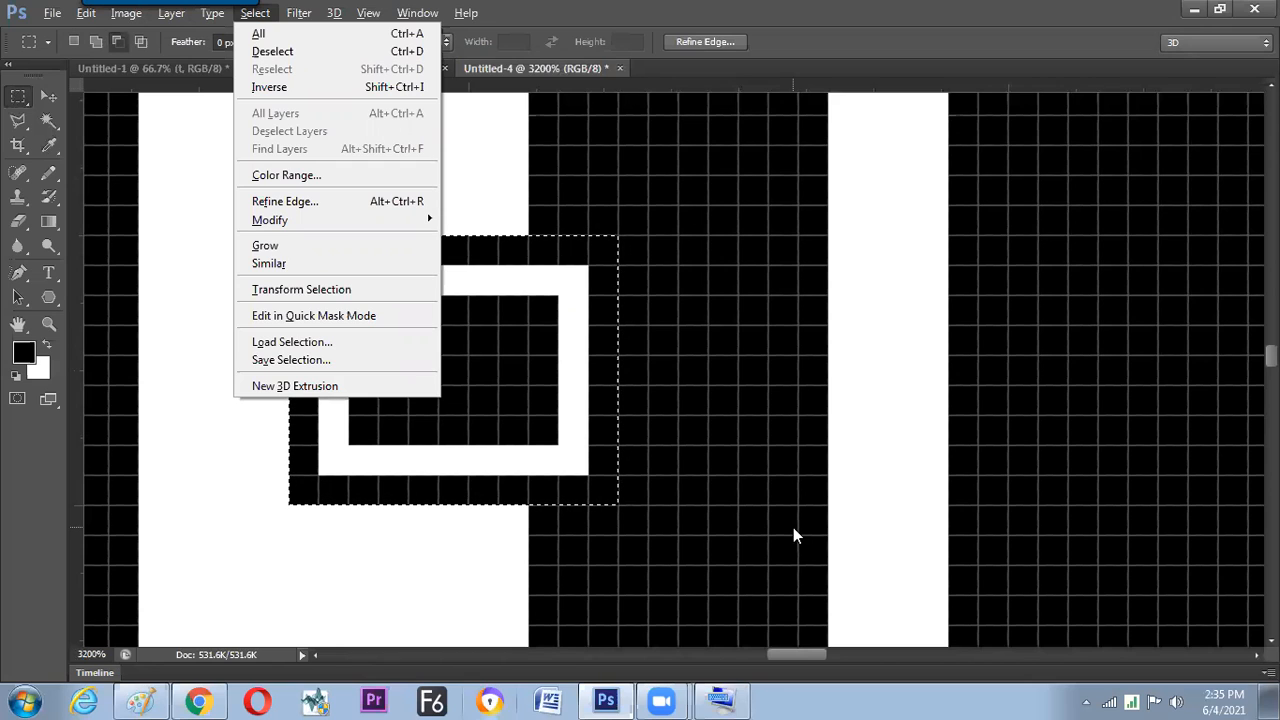
key(Down)
key(Down)
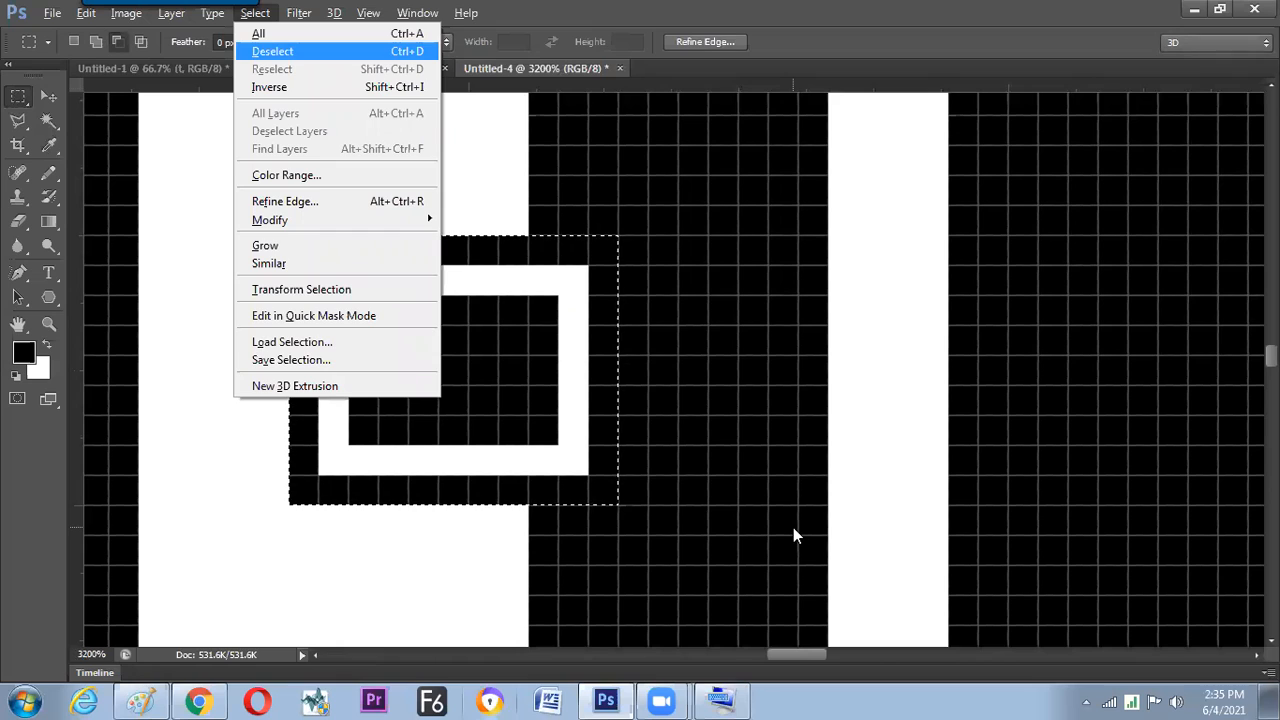
key(Return)
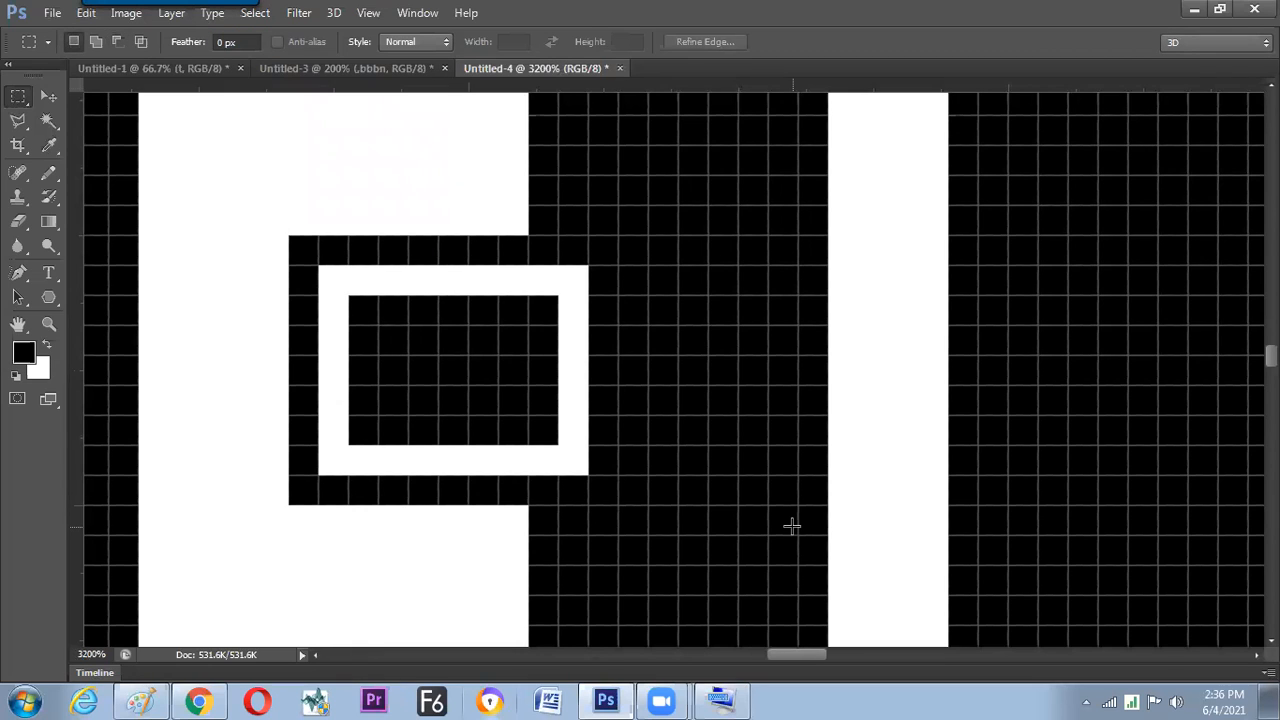
key(ctrl+0)
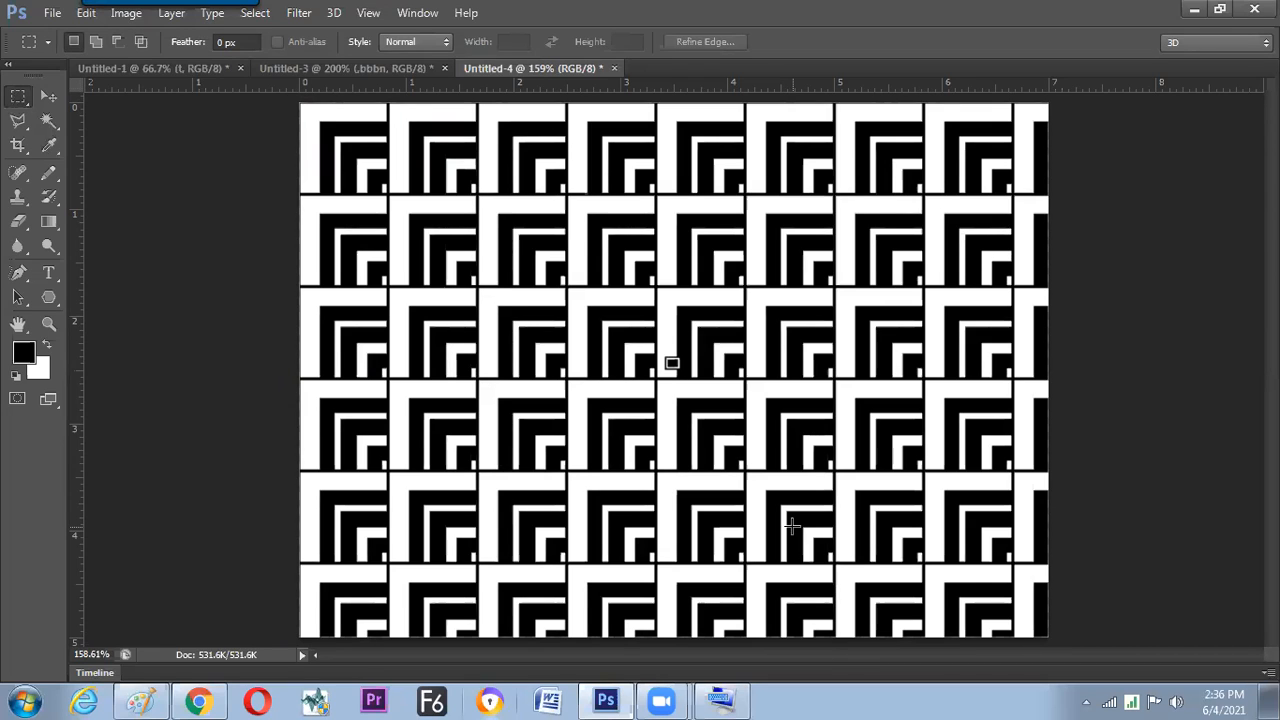
- Examine the small framed tile against the surrounding pattern at several zoom levels, ending with the whole canvas in view
key(ctrl+plus)
key(ctrl+plus)
key(ctrl+plus)
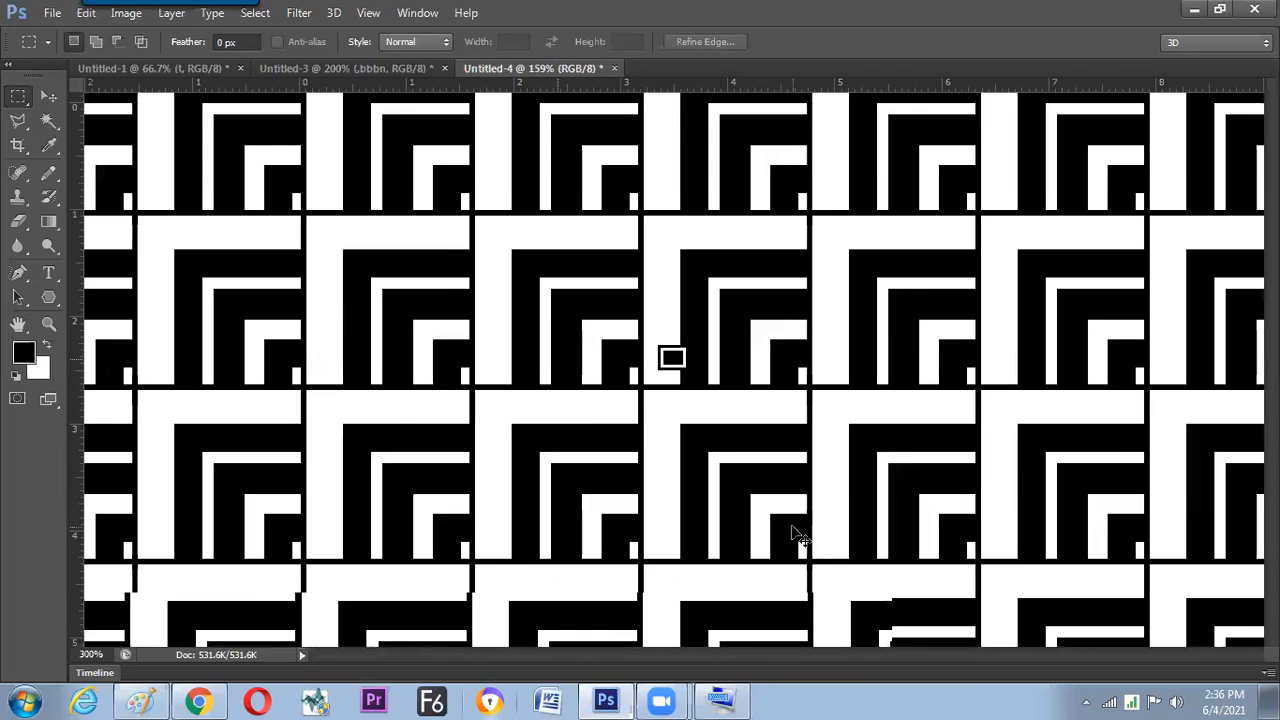
key(ctrl+minus)
key(ctrl+minus)
key(ctrl+minus)
key(ctrl+minus)
key(ctrl+minus)
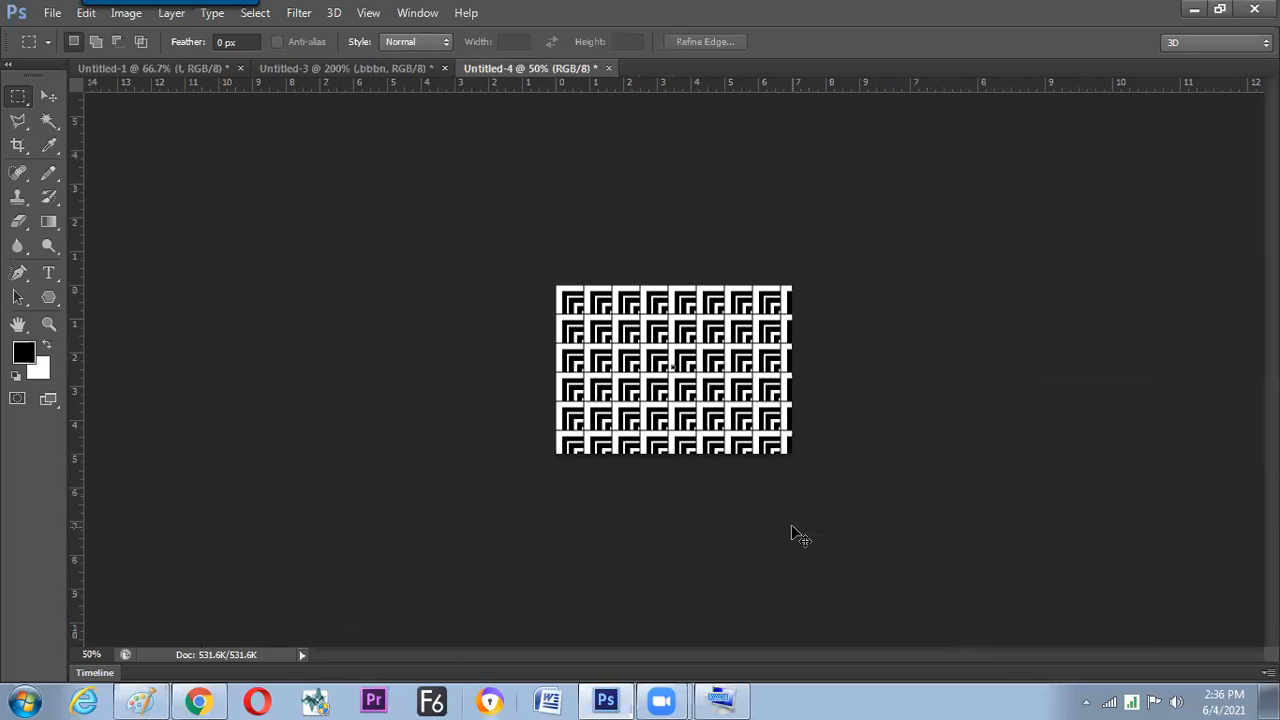
key(ctrl+plus)
key(ctrl+plus)
key(ctrl+plus)
key(ctrl+minus)
key(ctrl+minus)
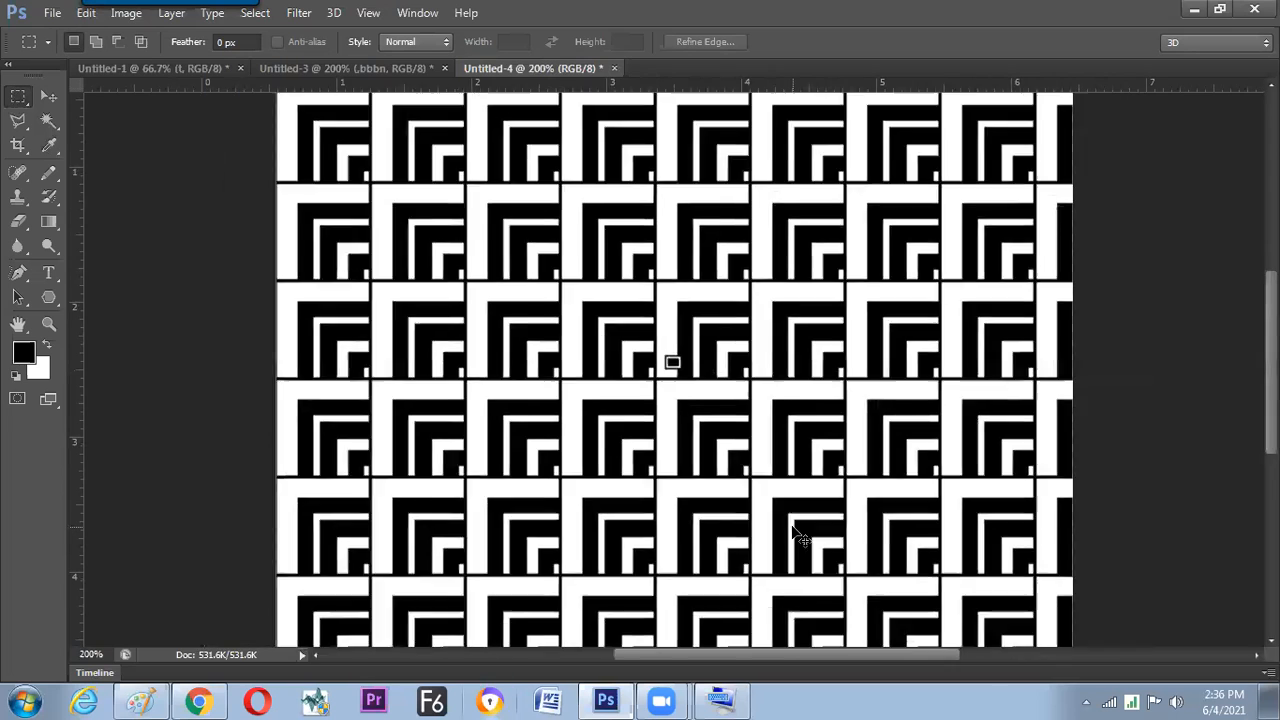
key(ctrl+plus)
key(ctrl+plus)
key(ctrl+plus)
key(ctrl+plus)
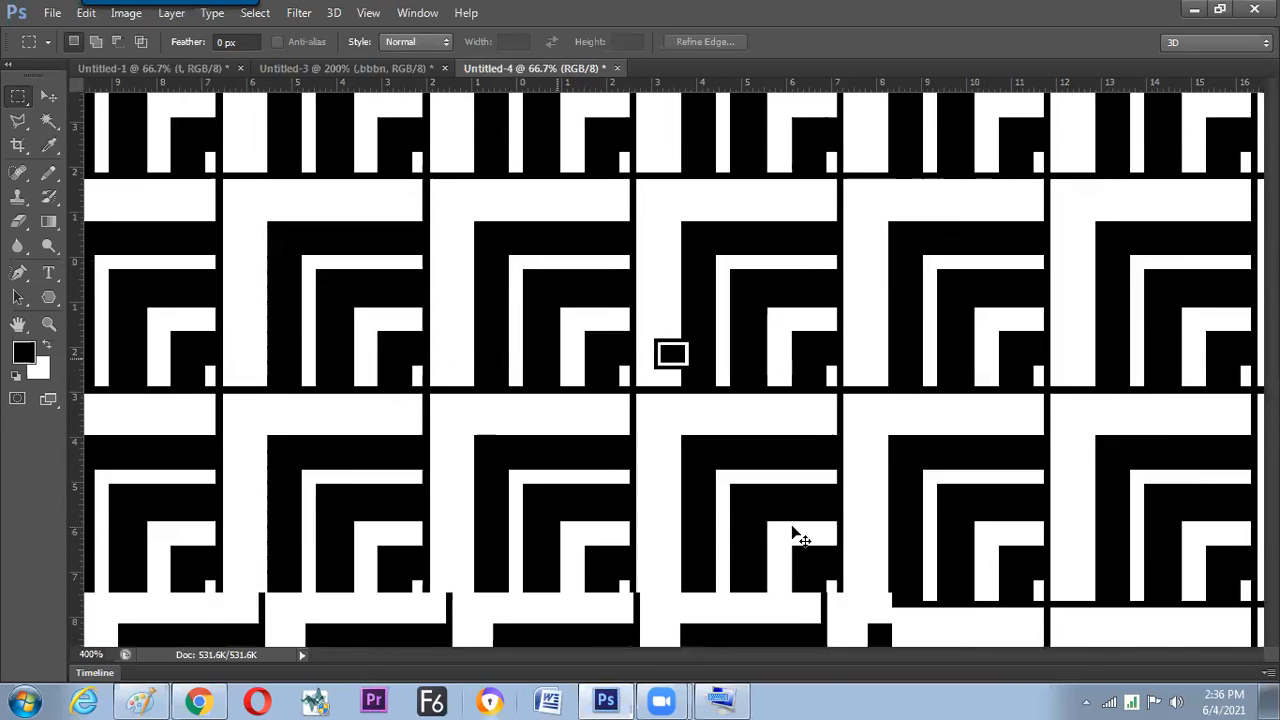
key(ctrl+minus)
key(ctrl+minus)
key(ctrl+minus)
key(ctrl+0)
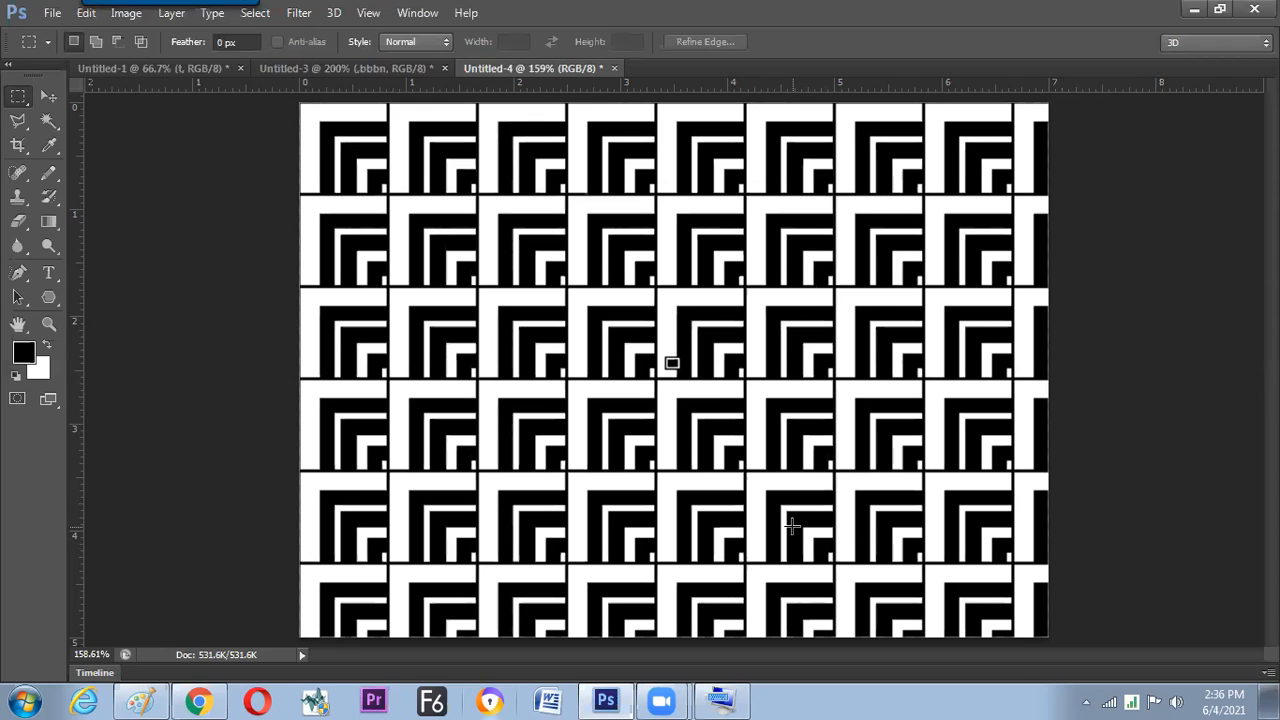
- Fill the whole canvas with the newly defined framed-rectangle pattern in Normal mode at 100% opacity
key(alt+Tab)
key(alt+Tab)
key(alt+e)
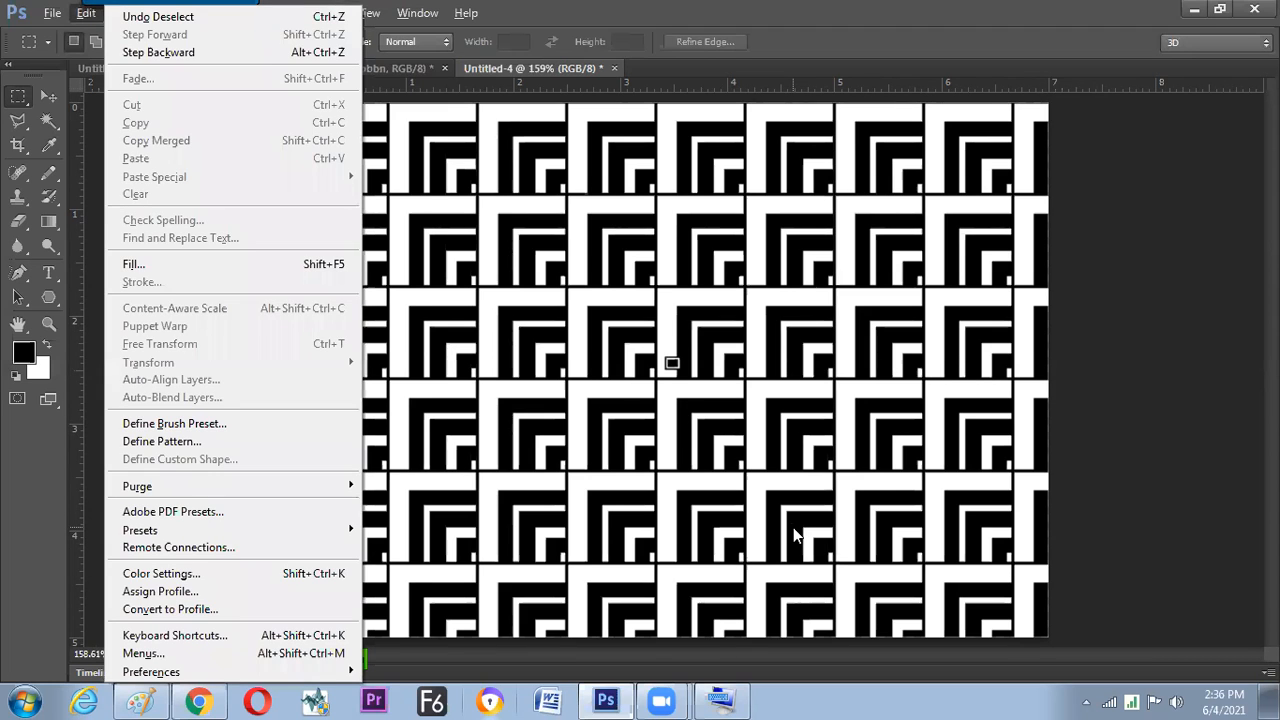
key(l)
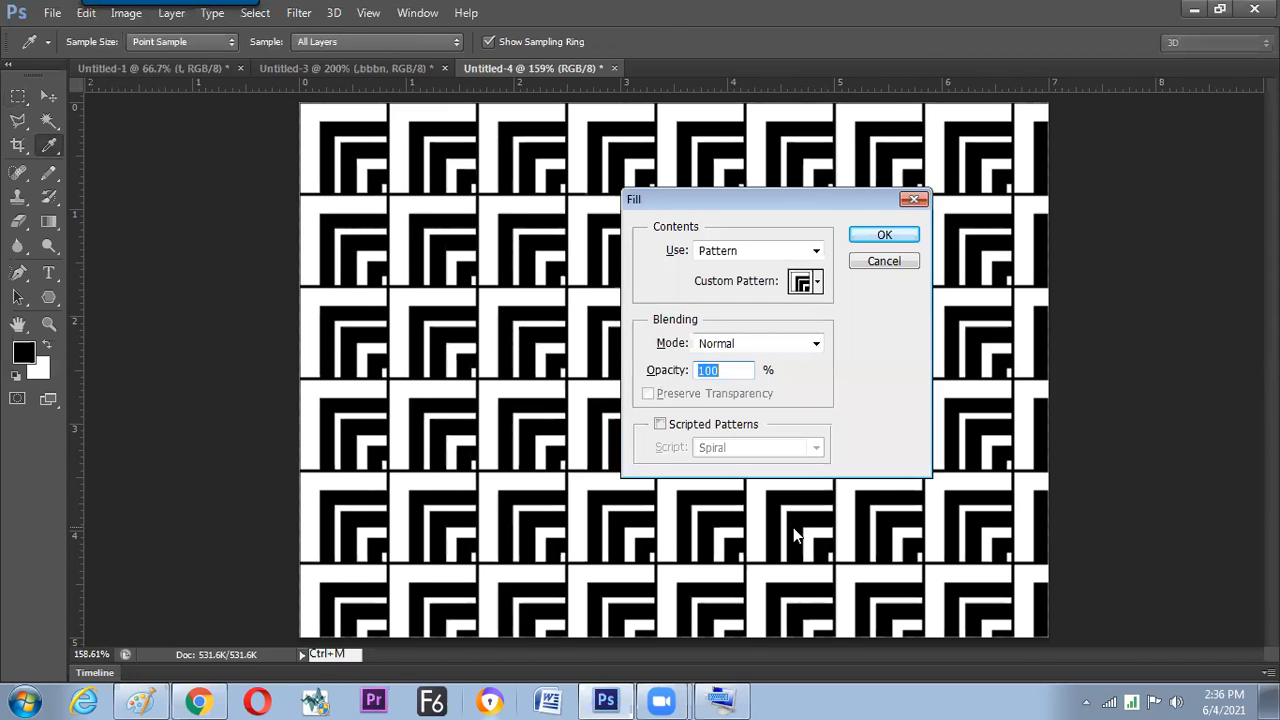
click(817, 282)
click(778, 416)
click(880, 238)
click(878, 240)
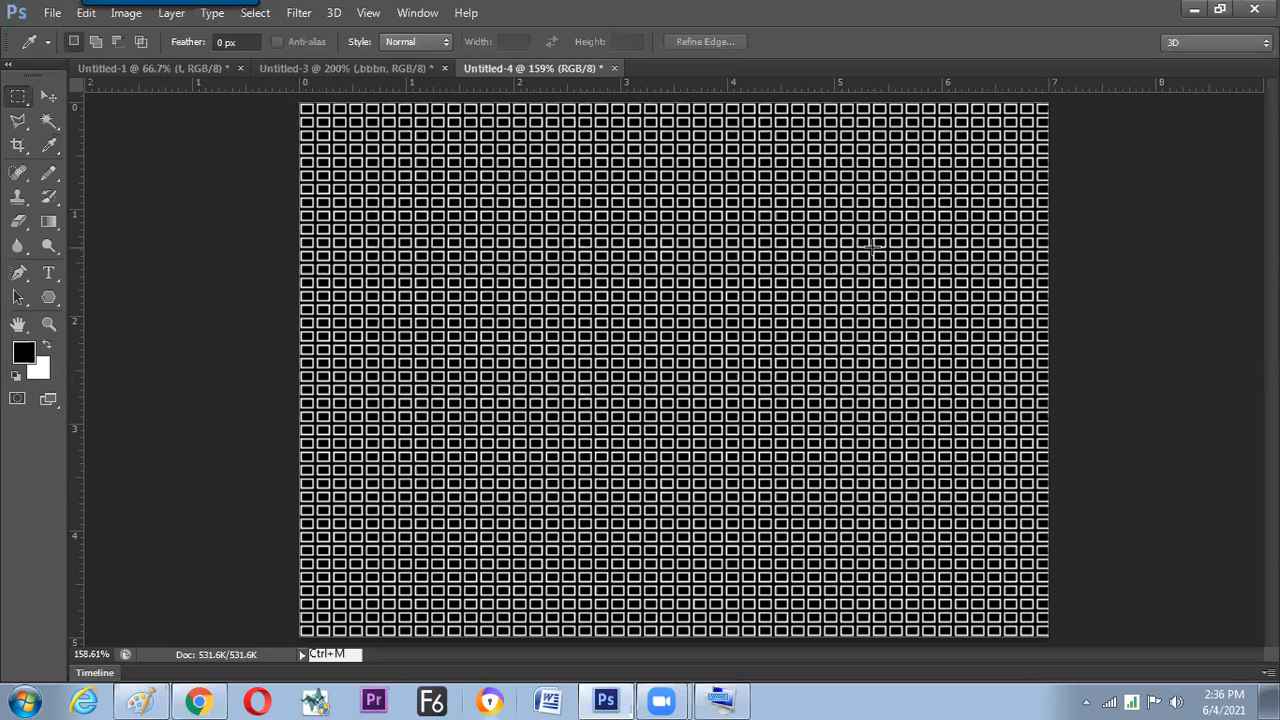
- Inspect the repeated framed rectangles across the canvas at different magnifications
key(ctrl+plus)
key(ctrl+plus)
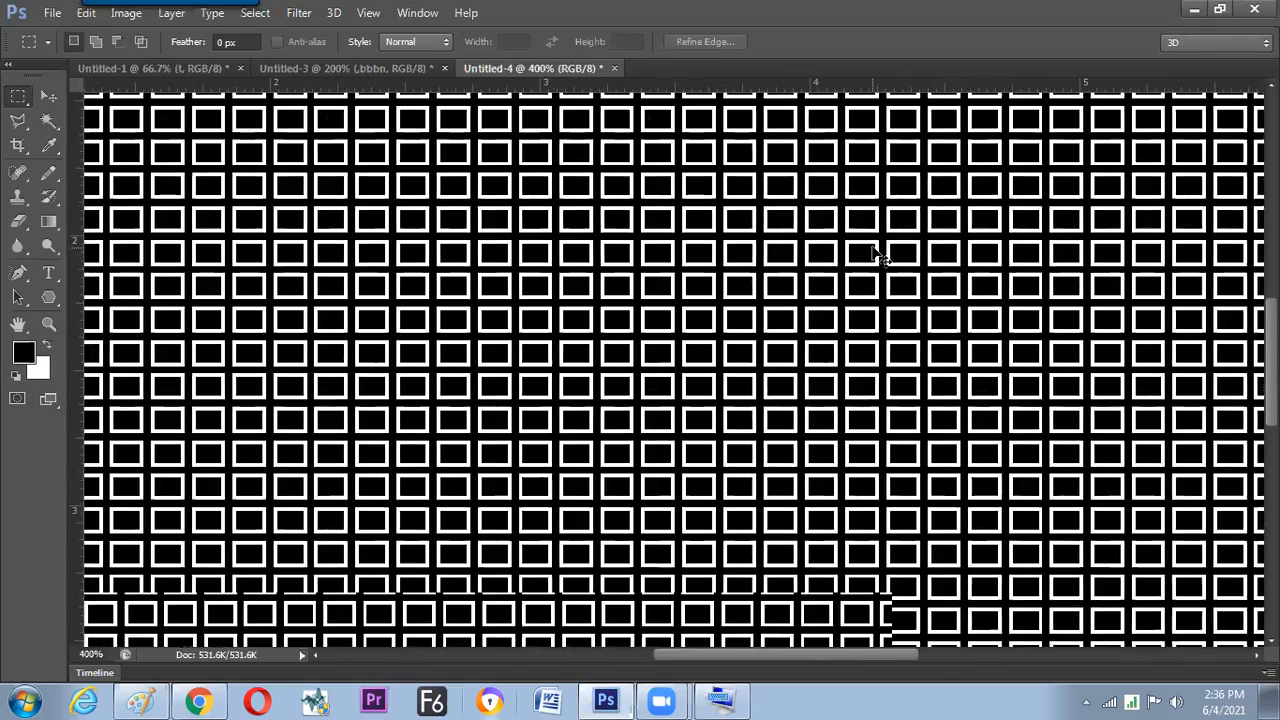
key(ctrl+minus)
key(ctrl+minus)
key(ctrl+plus)
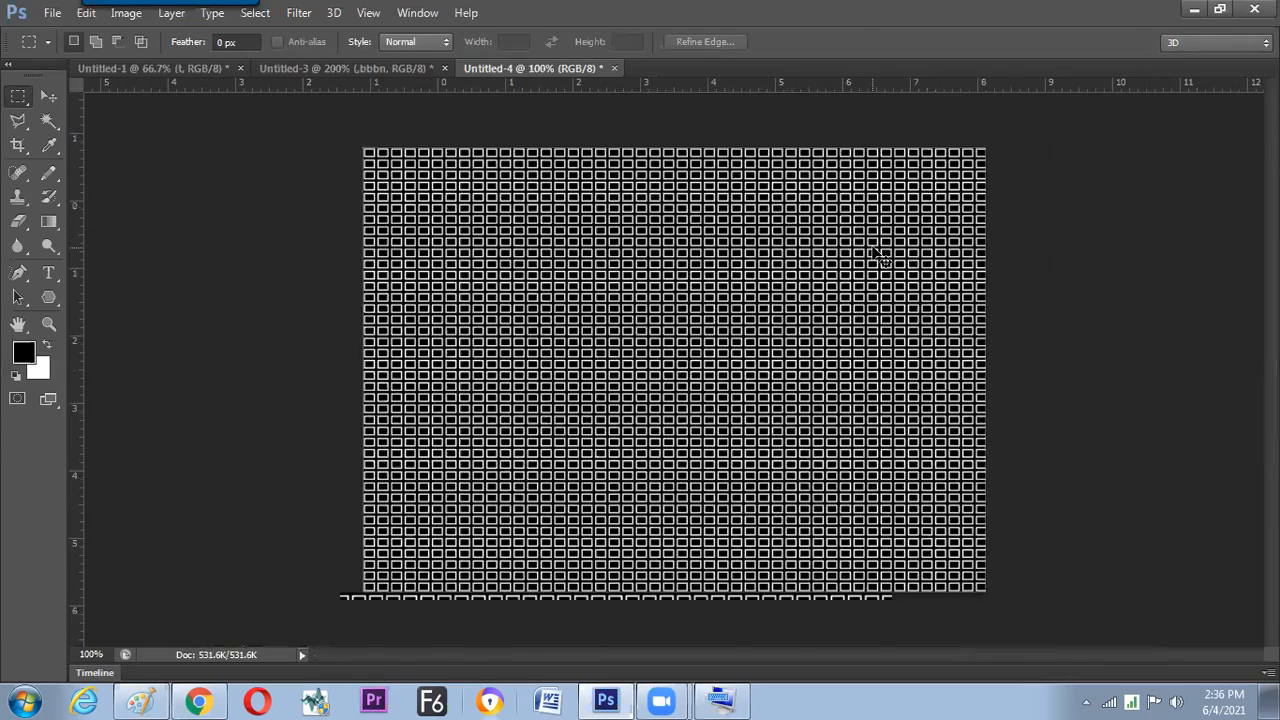
key(ctrl+plus)
key(ctrl+plus)
key(ctrl+minus)
key(ctrl+minus)
key(ctrl+minus)
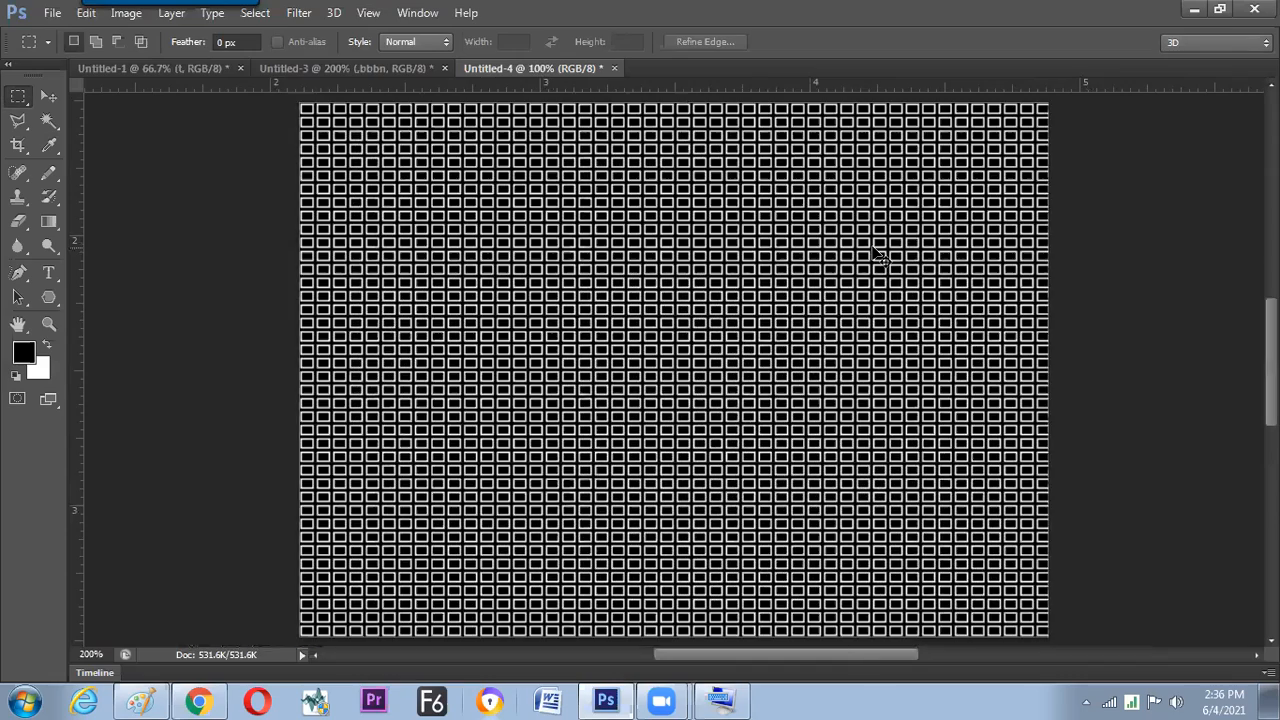
key(ctrl+plus)
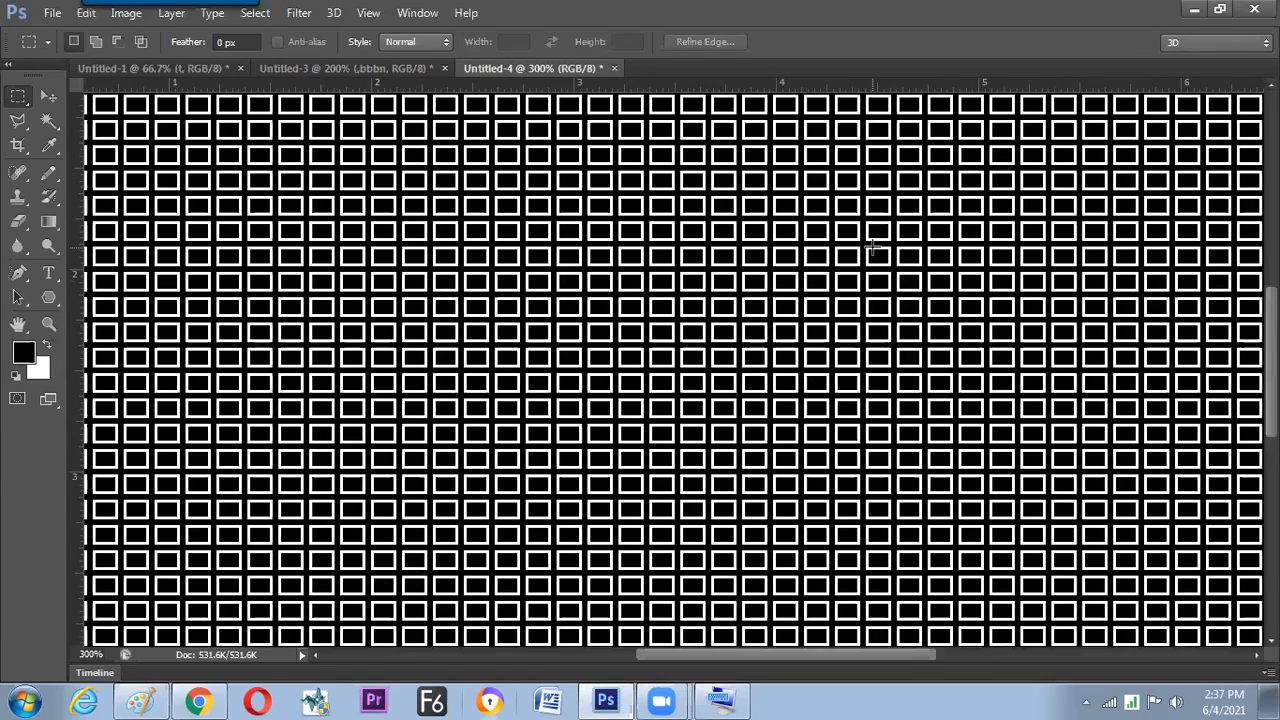
- Switch the document to full-screen mode and show the grid over the pattern
key(f)
key(f)
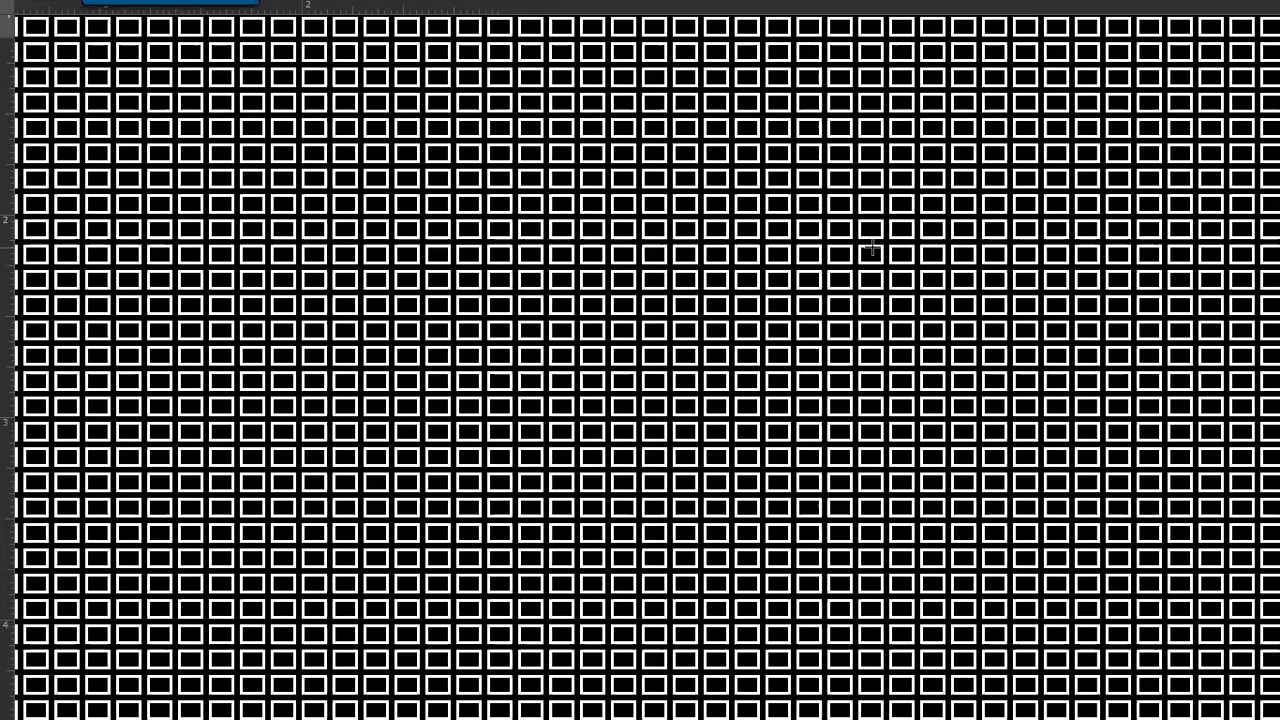
key(ctrl+0)
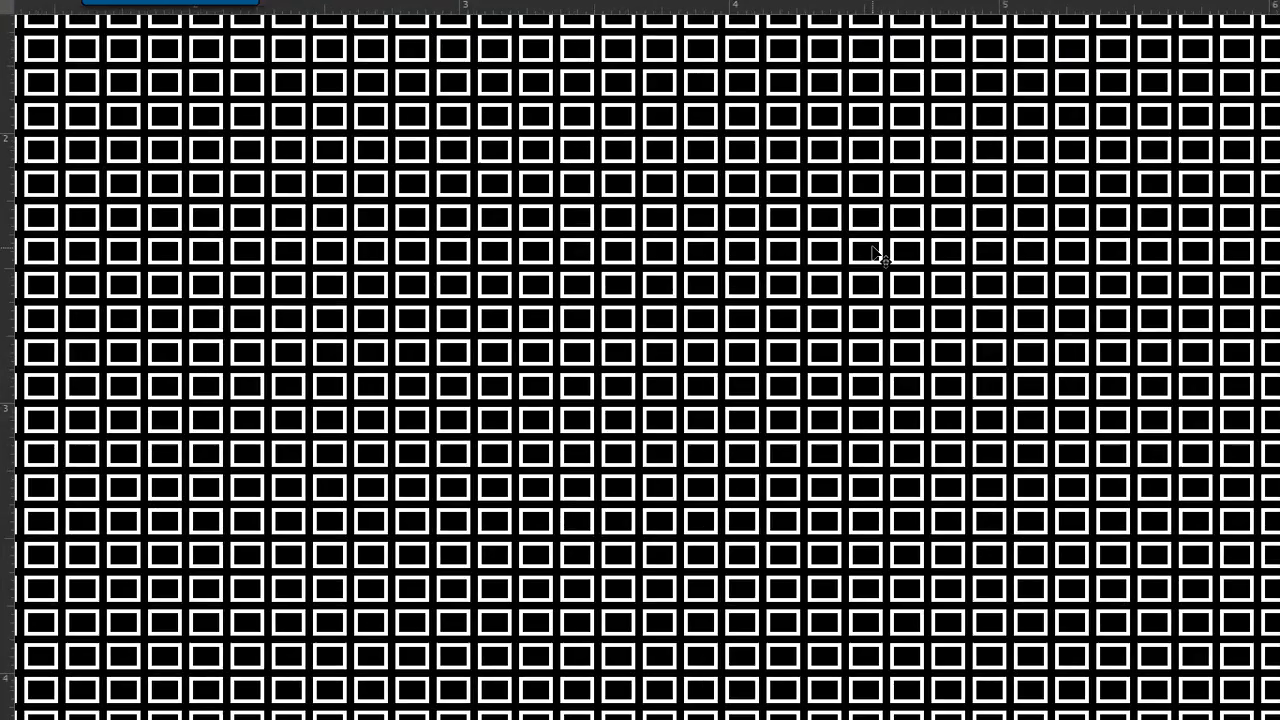
key(ctrl+plus)
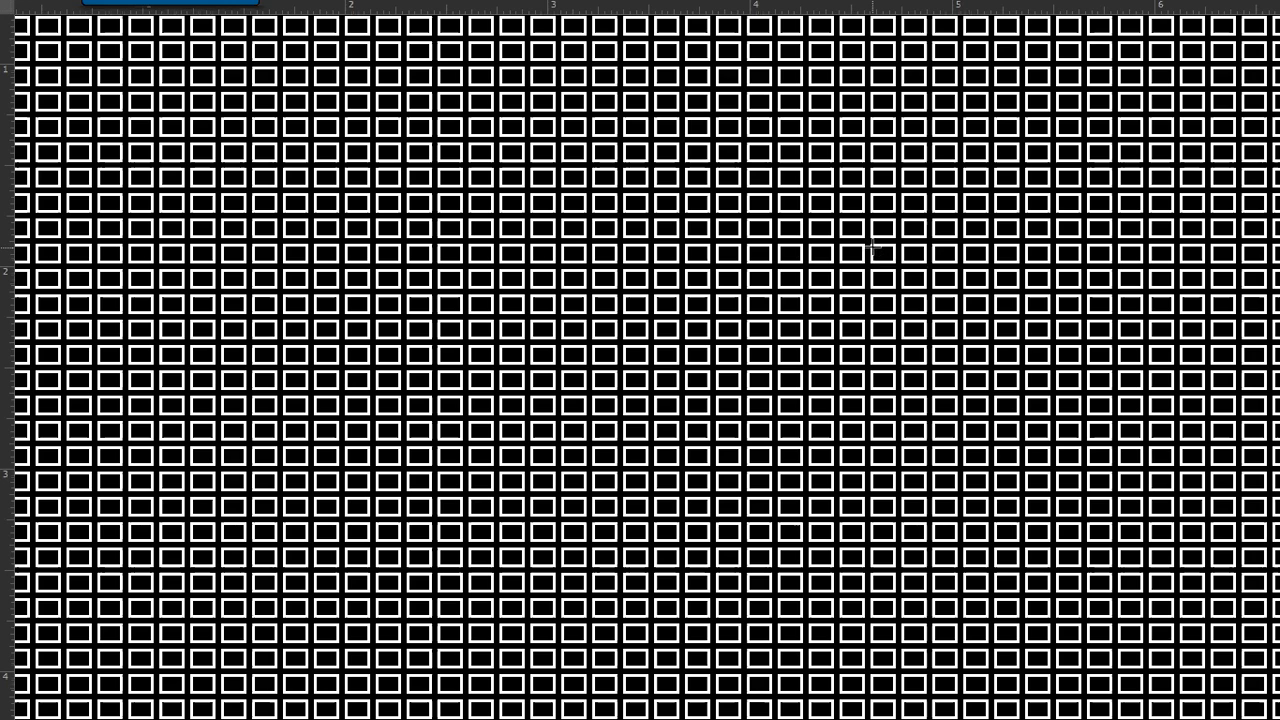
click(877, 253)
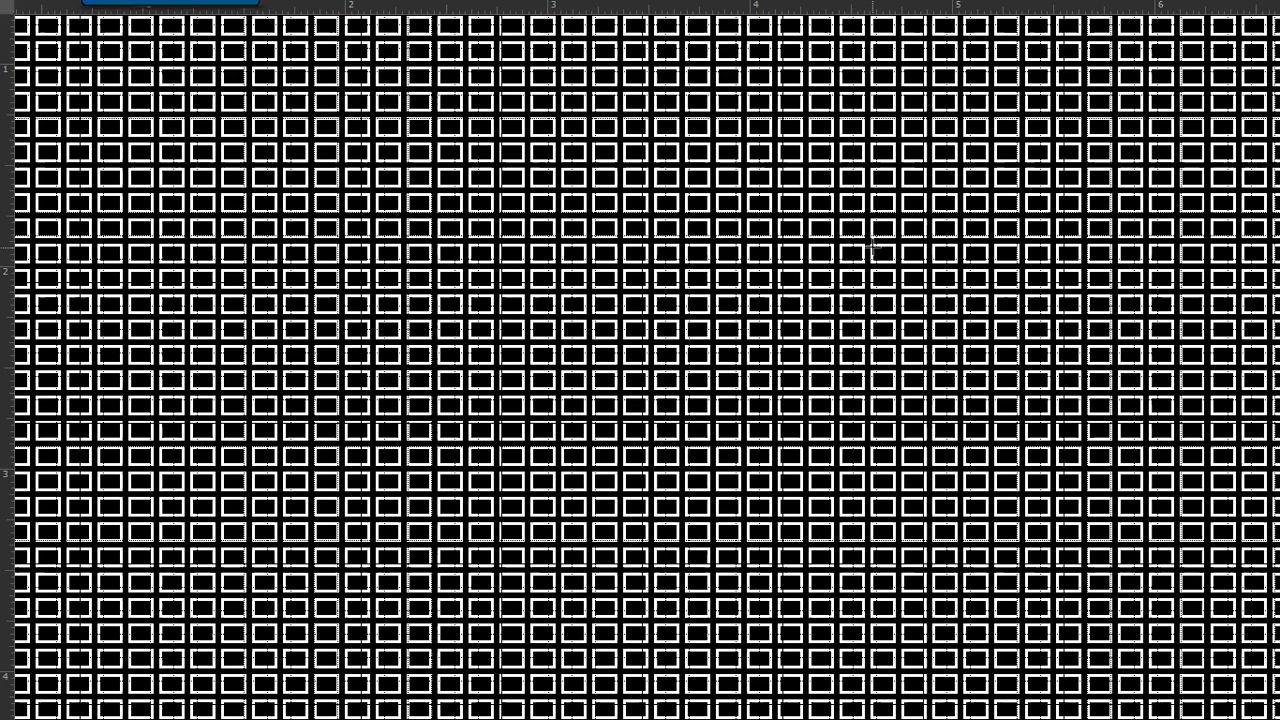
- Set the grid colour to white (ffffff) in the Guides, Grid & Slices preferences
key(ctrl+k)
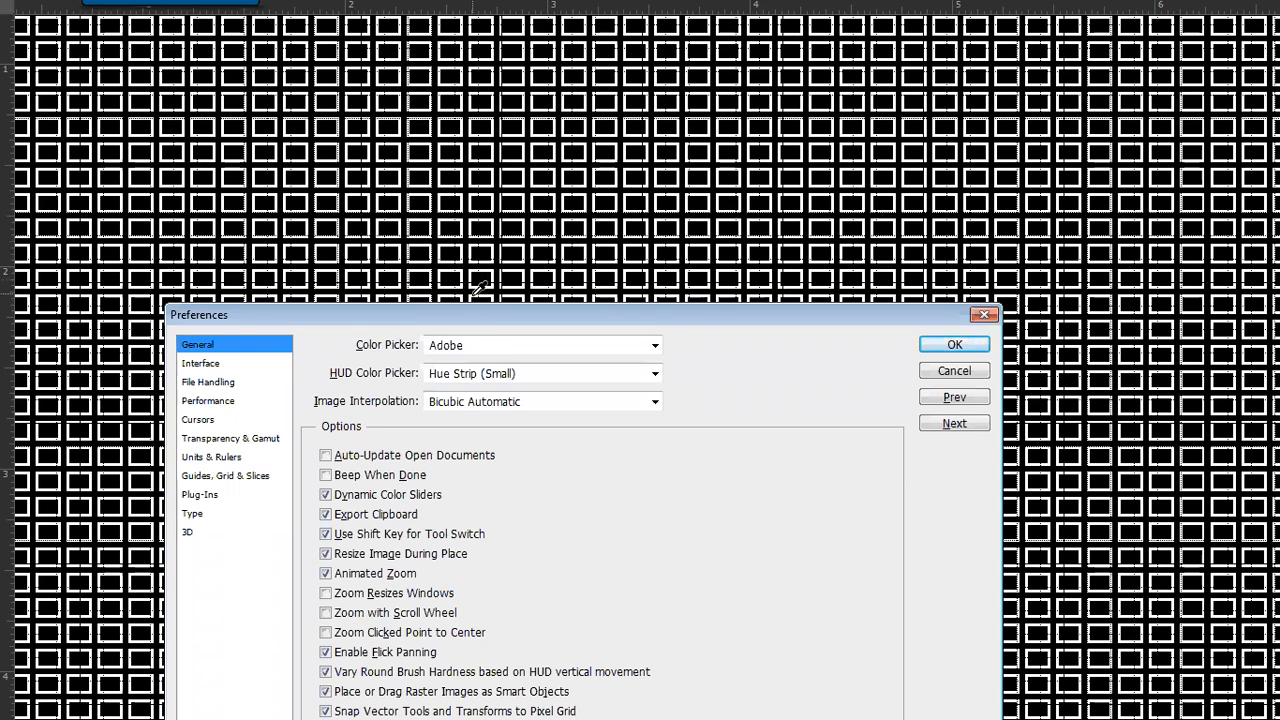
drag(463, 316, 429, 160)
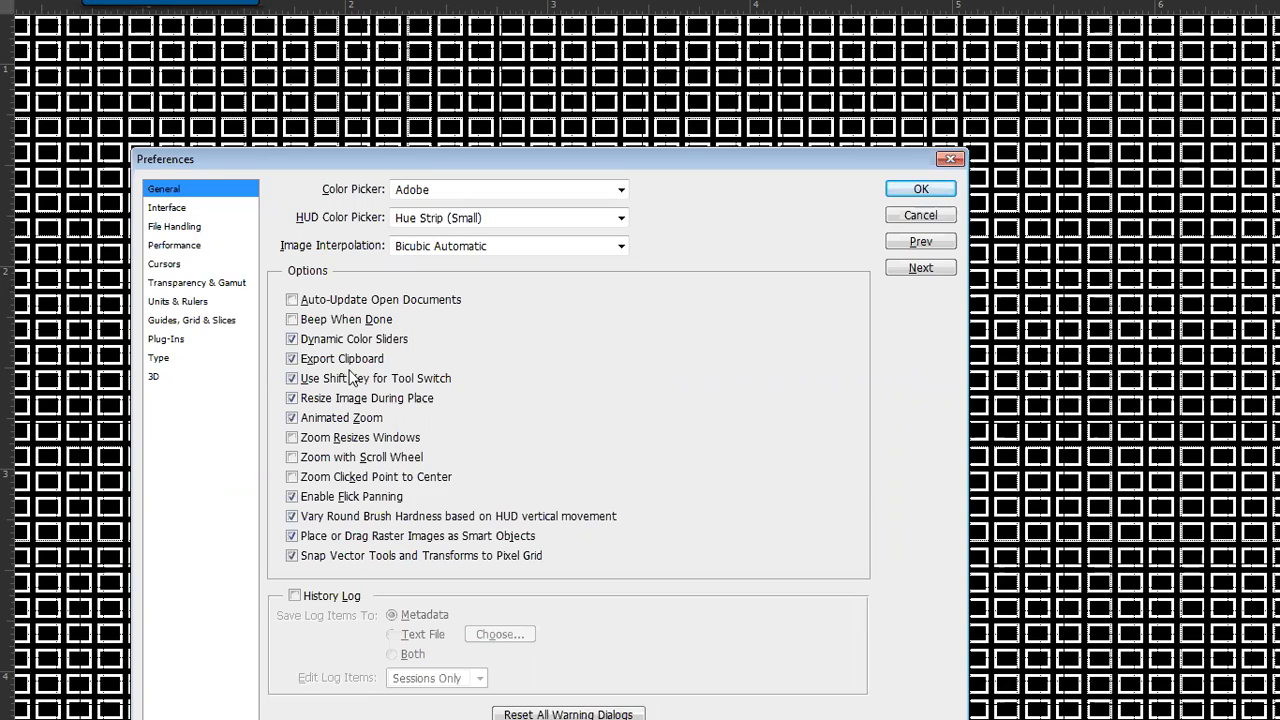
click(197, 326)
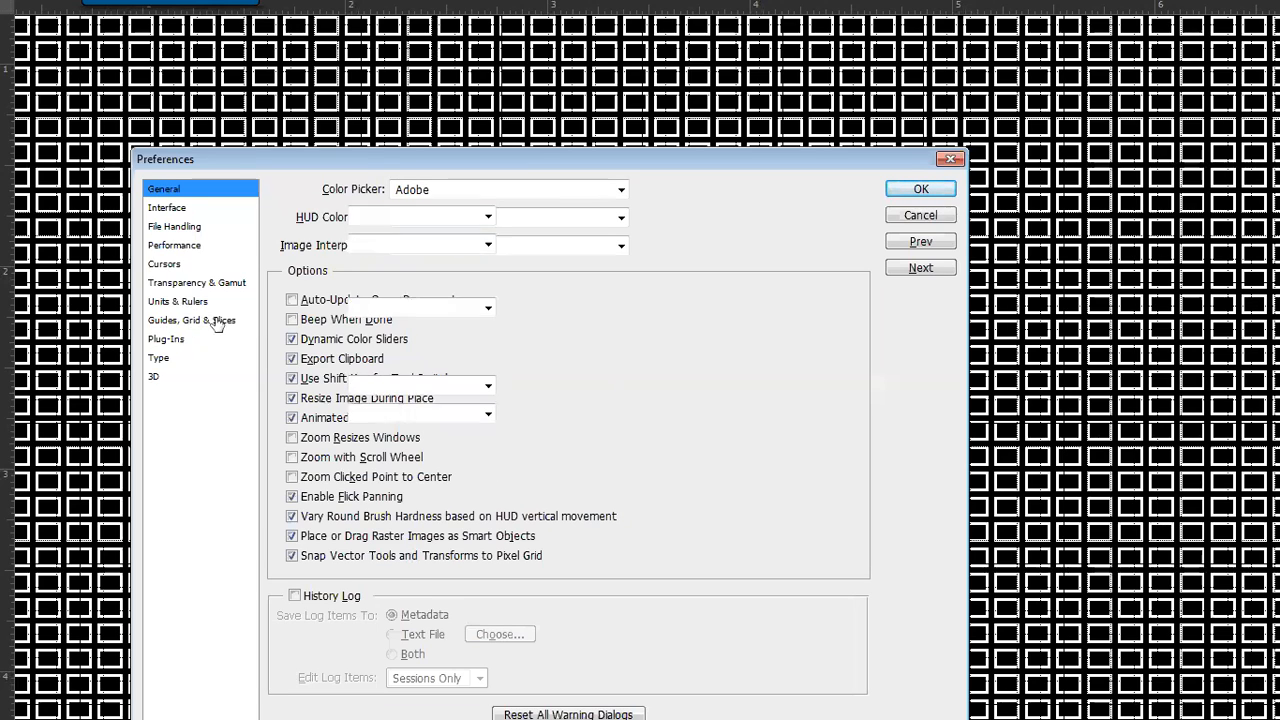
click(838, 395)
text(ffffff)
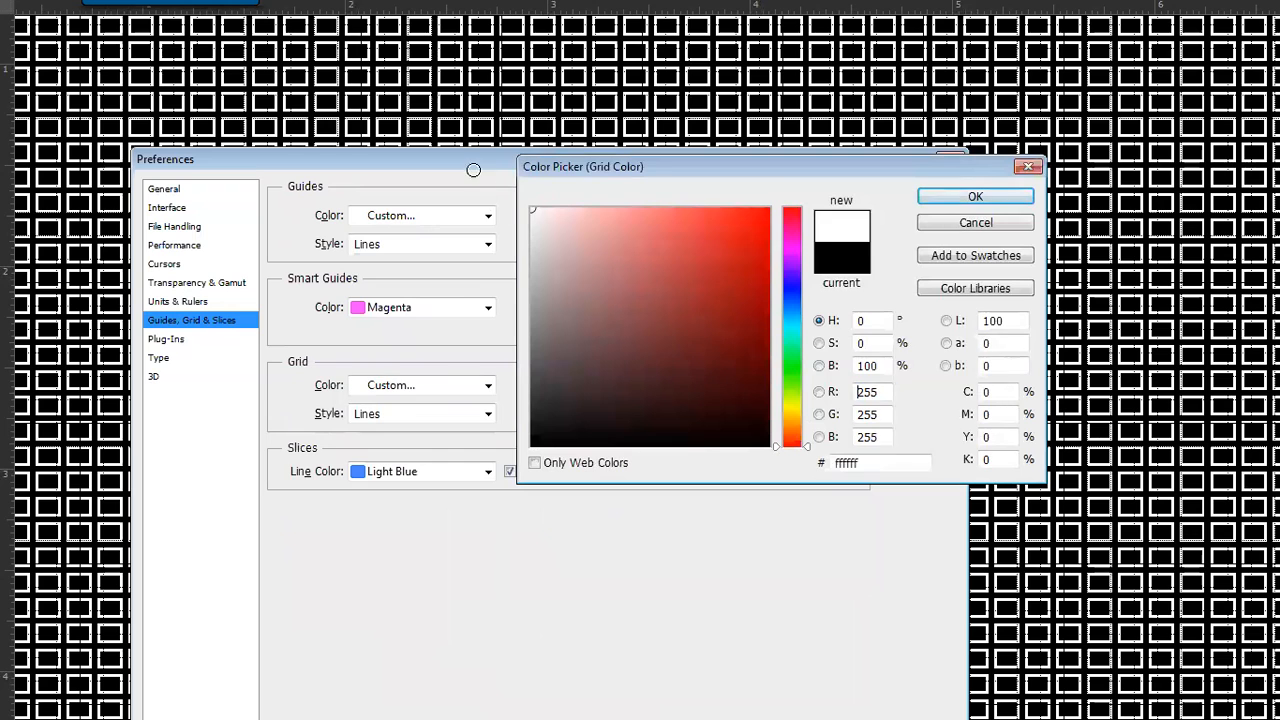
click(968, 195)
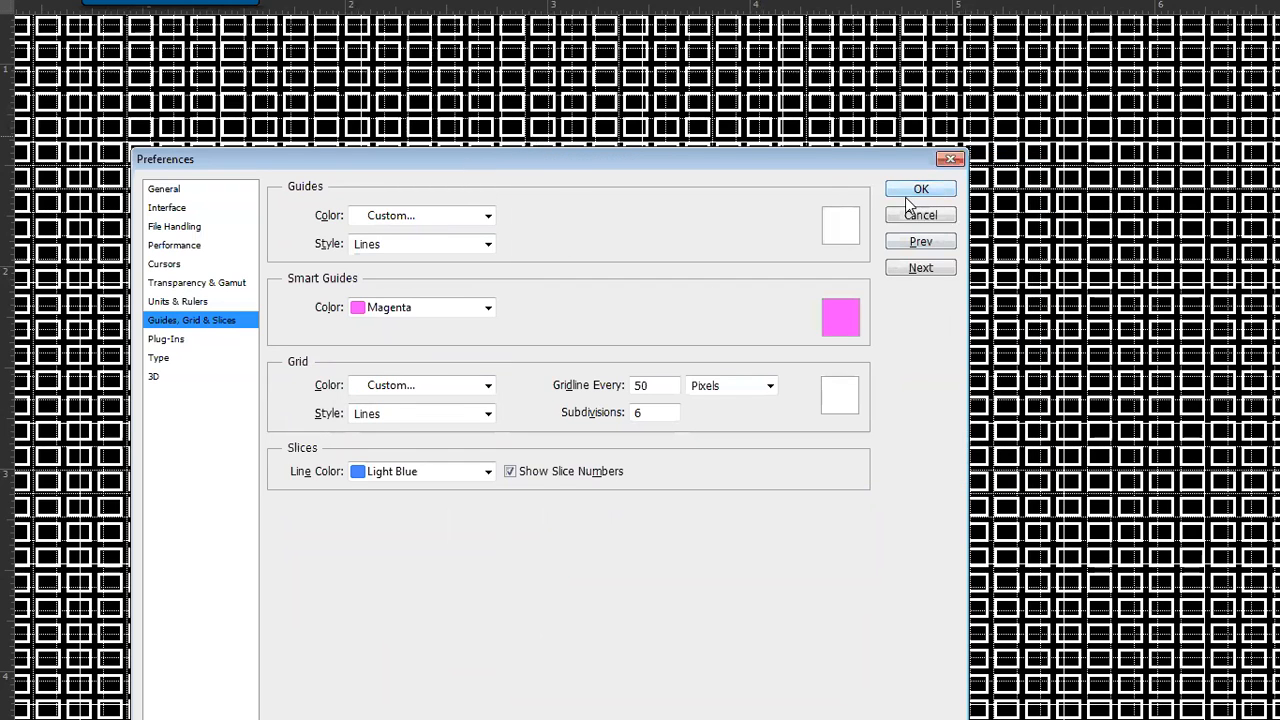
key(Return)
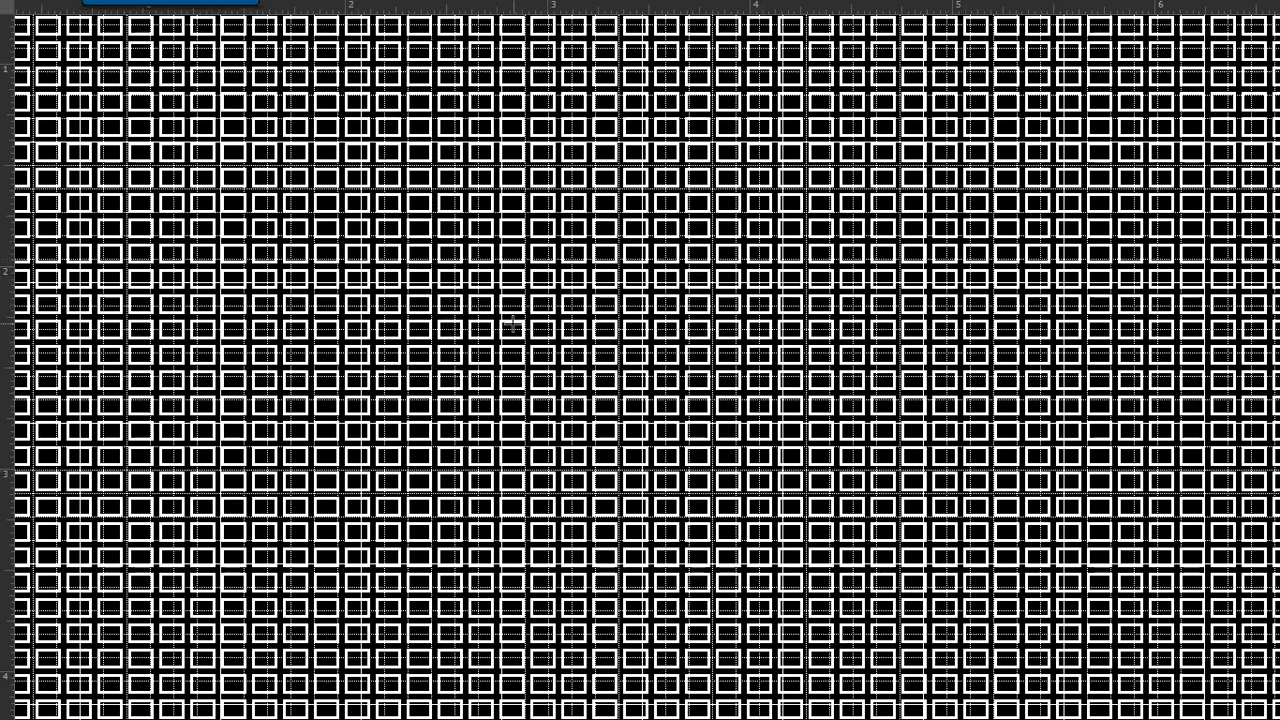
- Set the grid preferences to a gridline every 10 pixels with 1 subdivision
key(ctrl+plus)
key(ctrl+plus)
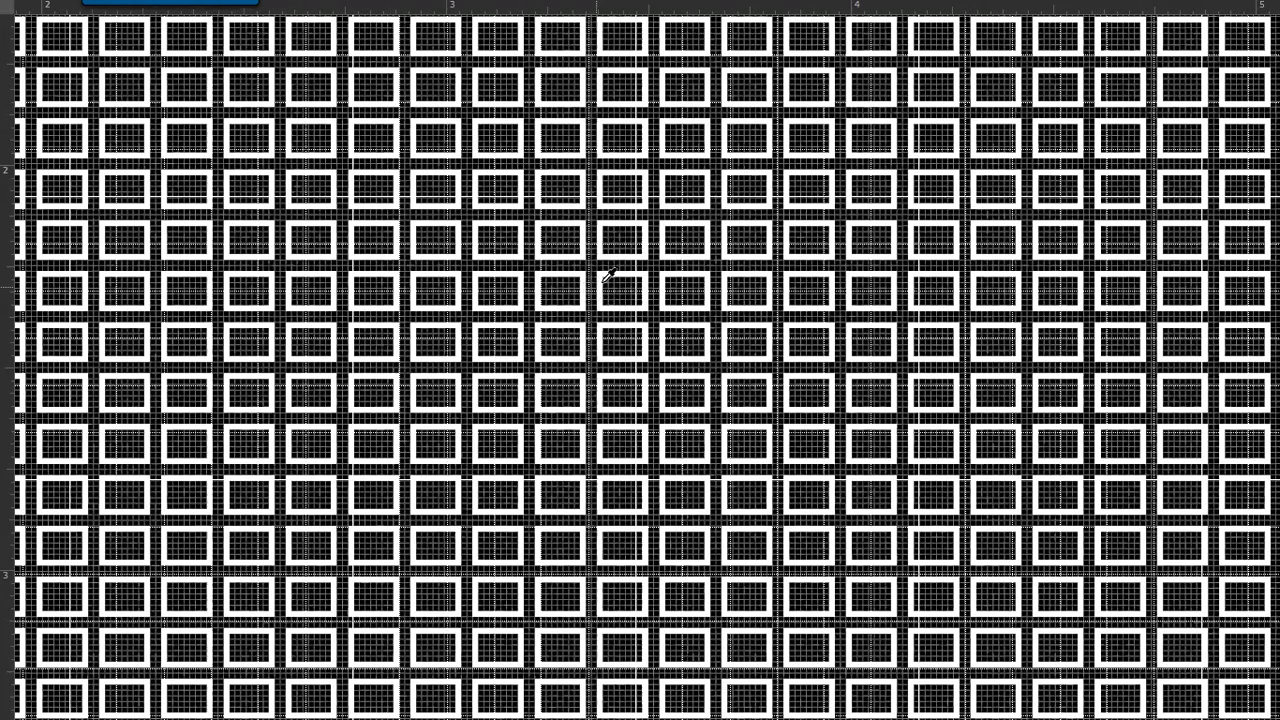
key(ctrl+plus)
key(ctrl+l)
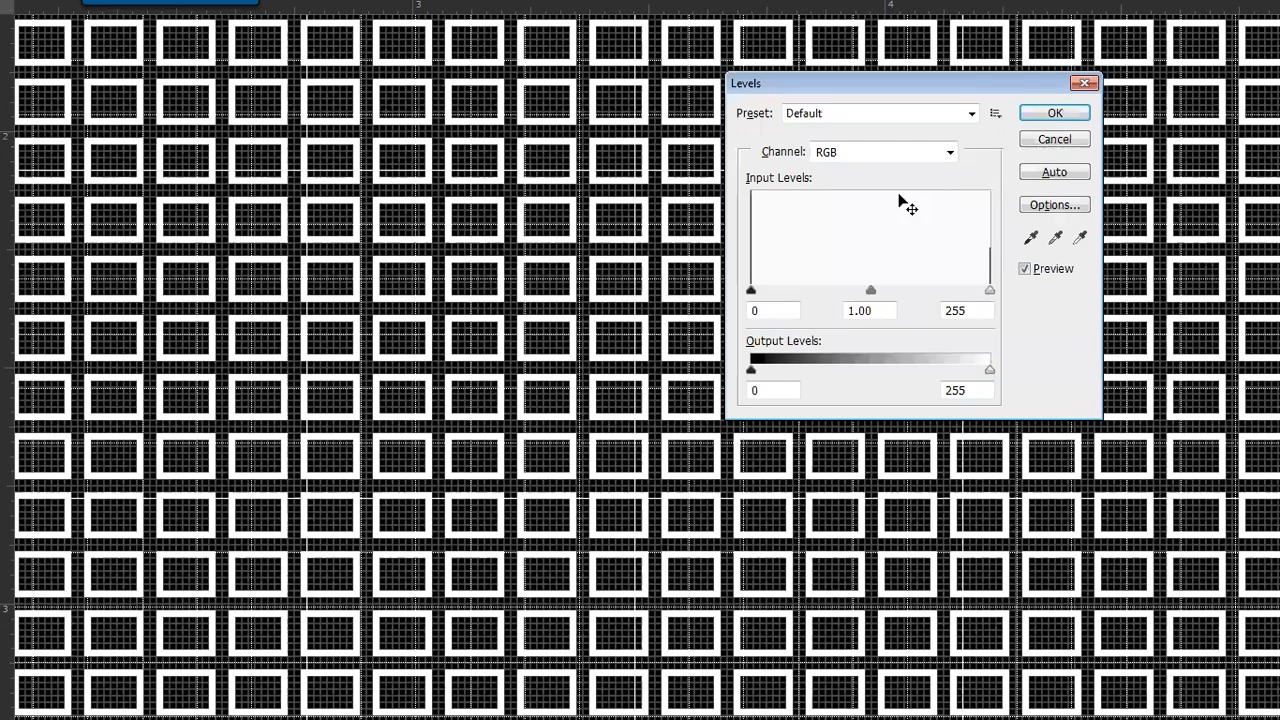
key(Escape)
key(ctrl+k)
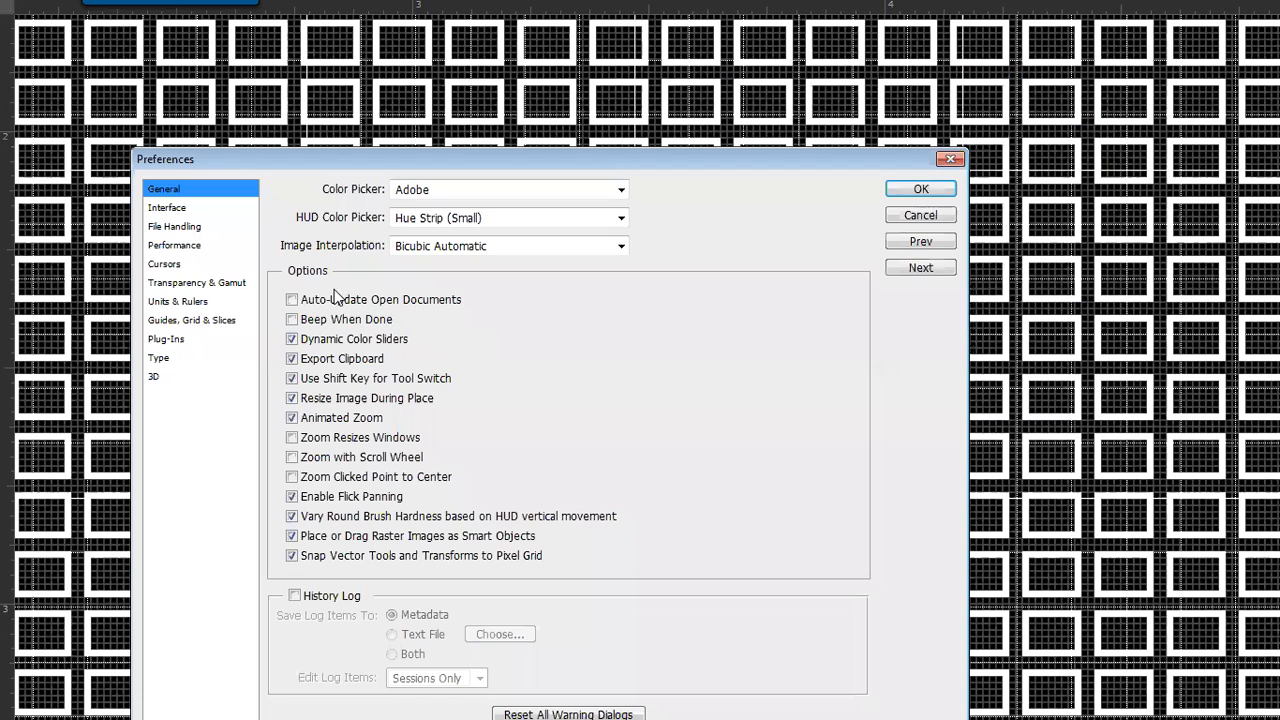
click(232, 325)
drag(662, 412, 512, 410)
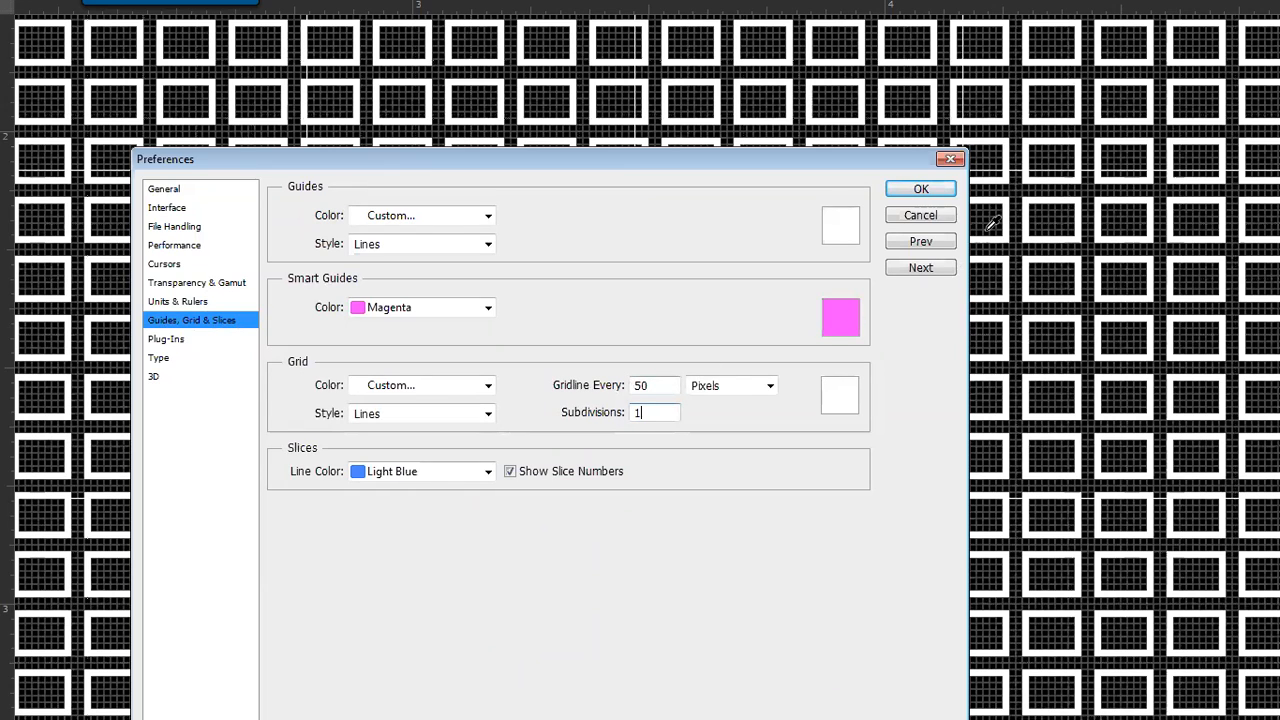
click(758, 388)
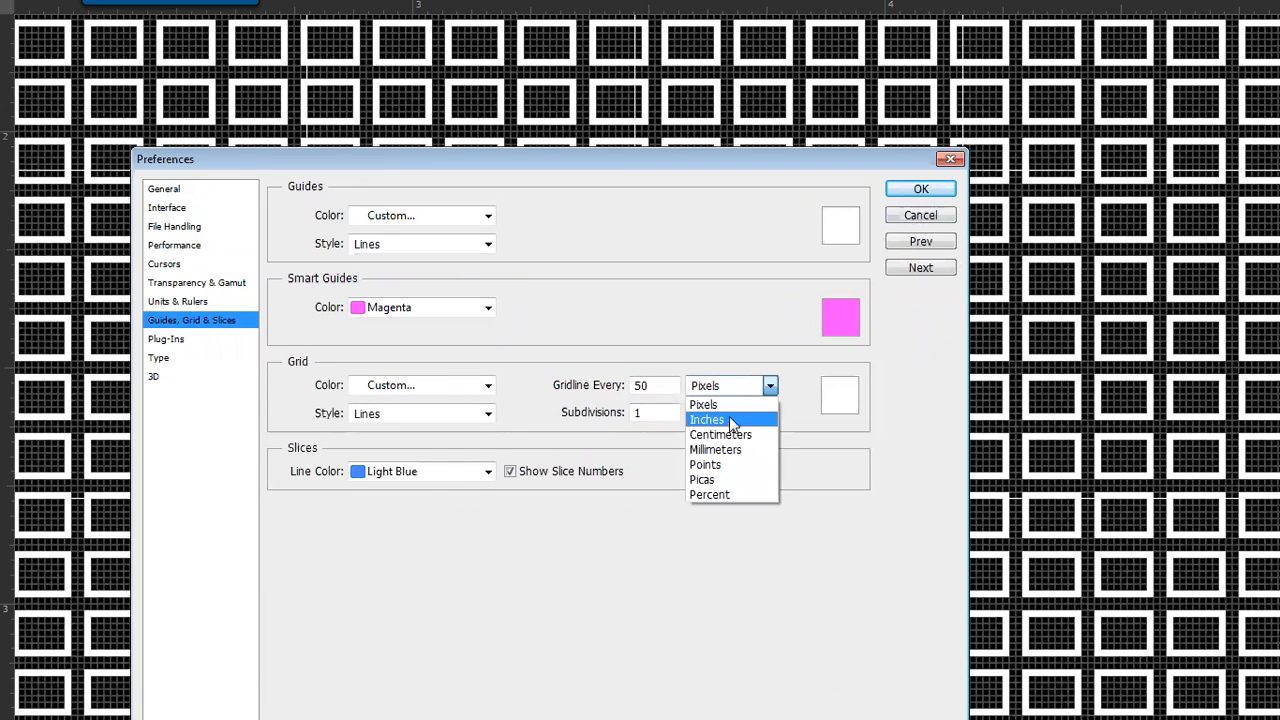
click(728, 406)
drag(674, 386, 543, 386)
text(10)
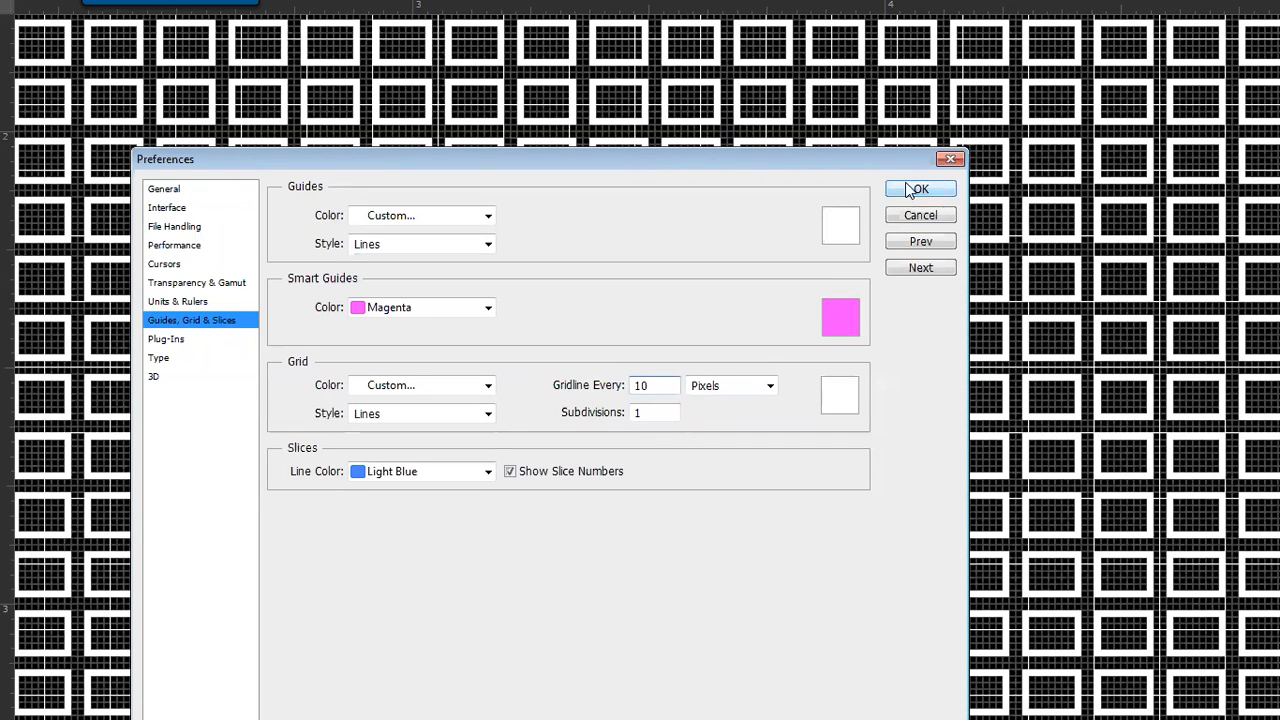
key(Return)
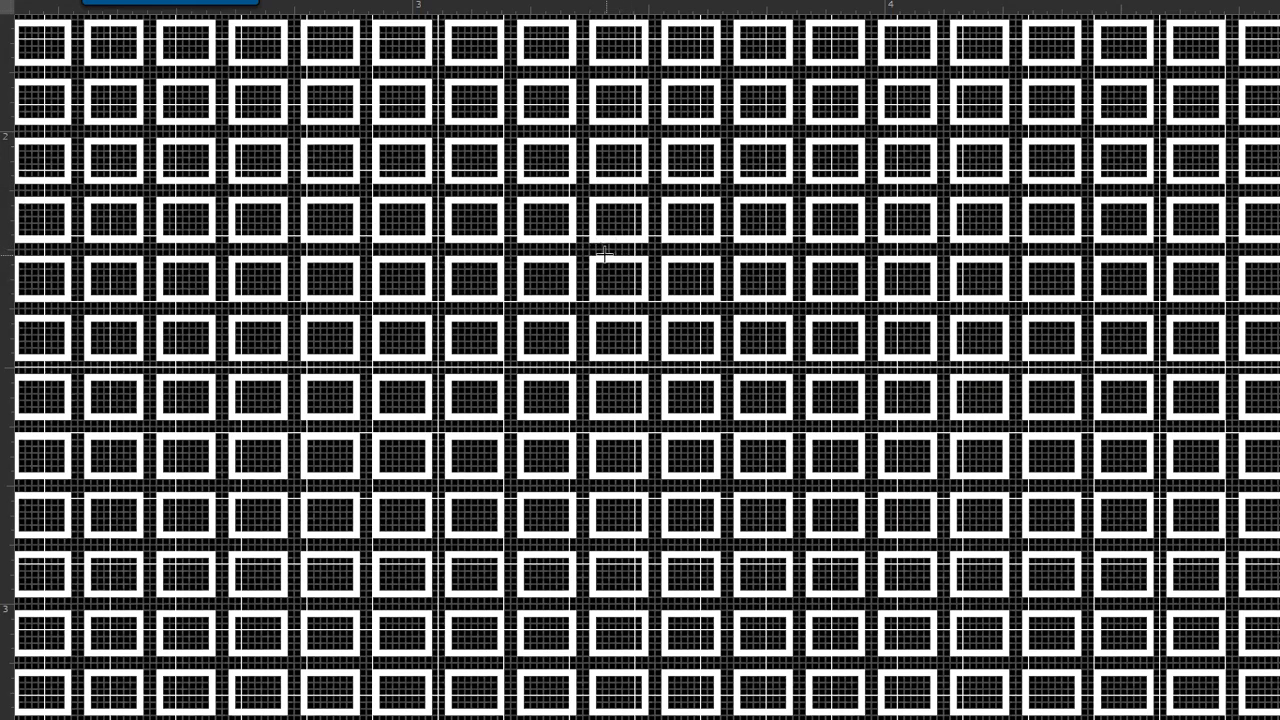
- Marquee-select one 10 by 10 px grid square near the middle of the pattern and bring the hidden tools and panels back
key(ctrl+minus)
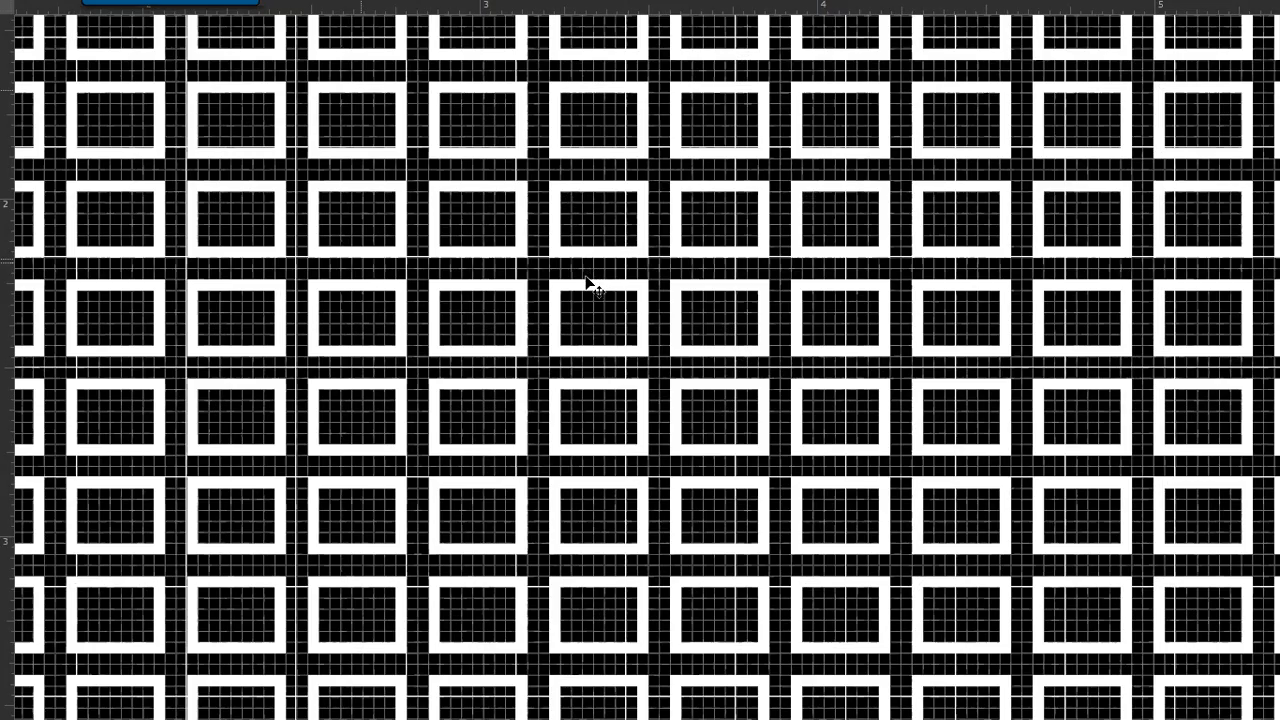
key(ctrl+plus)
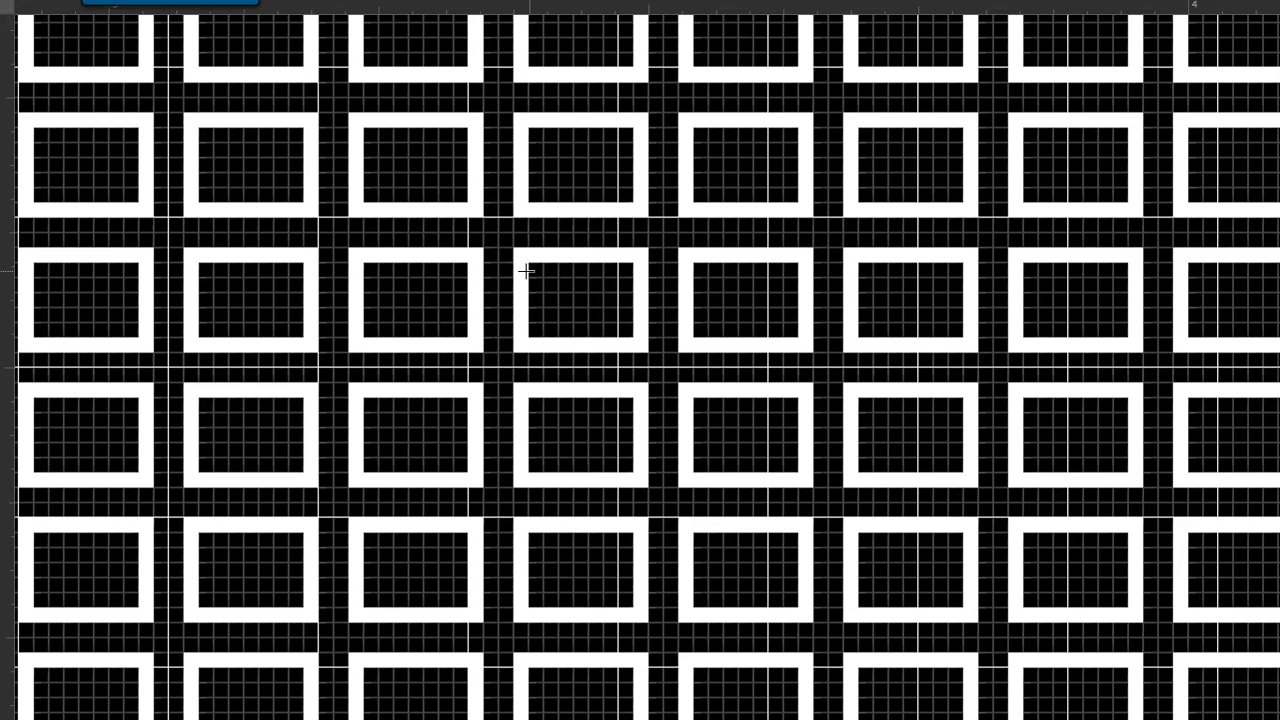
drag(469, 218, 618, 366)
key(Tab)
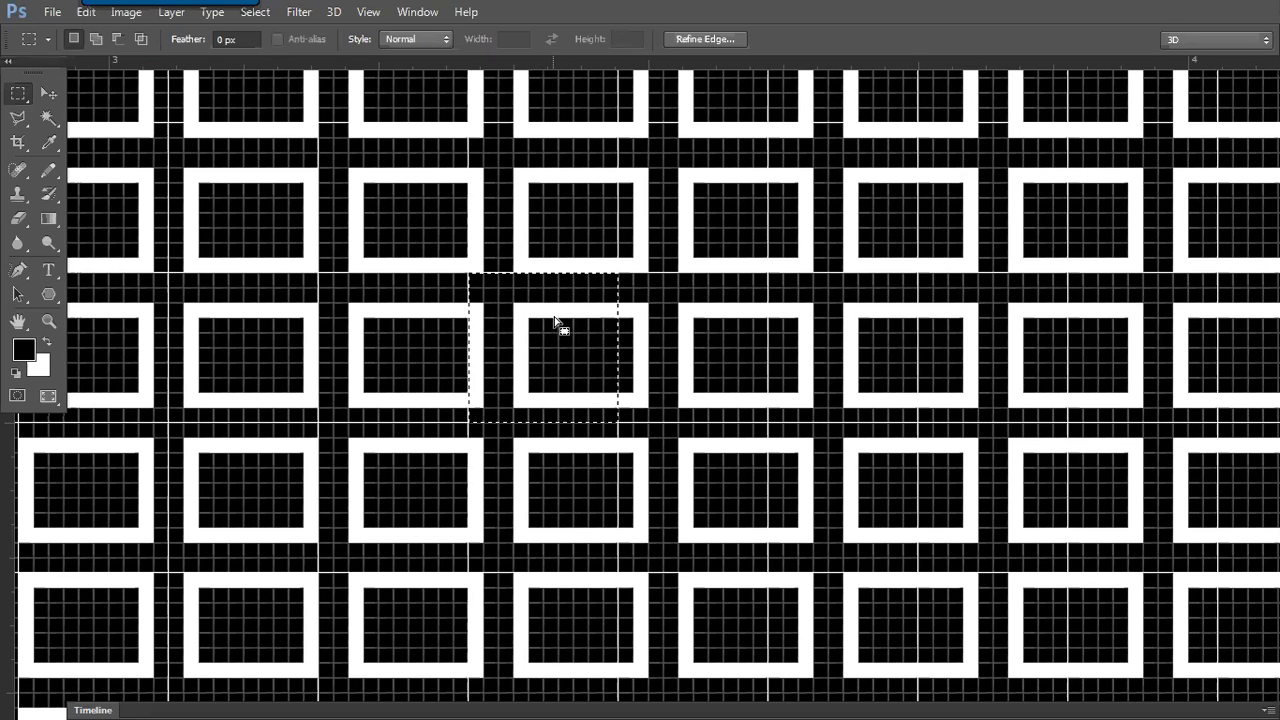
- Stroke the inside of the square selection with a 1 px black line and deselect it
key(alt+e)
key(k)
key(Return)
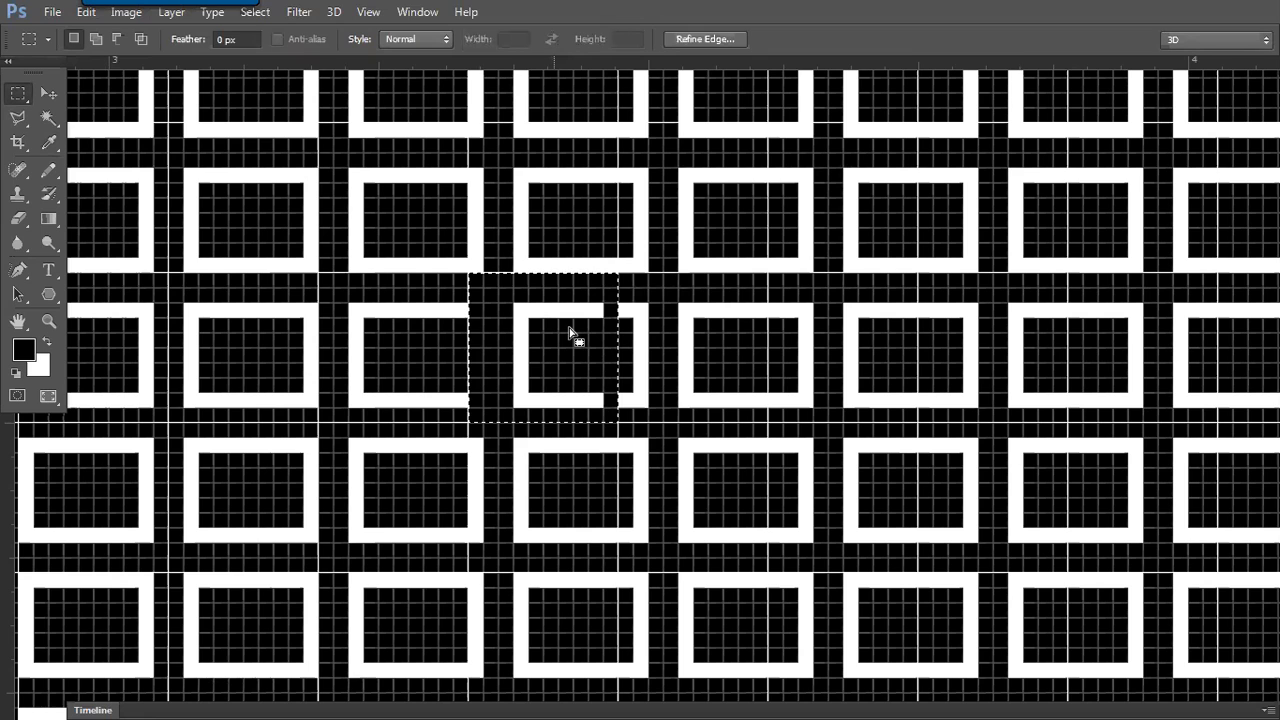
key(ctrl+d)
key(ctrl+minus)
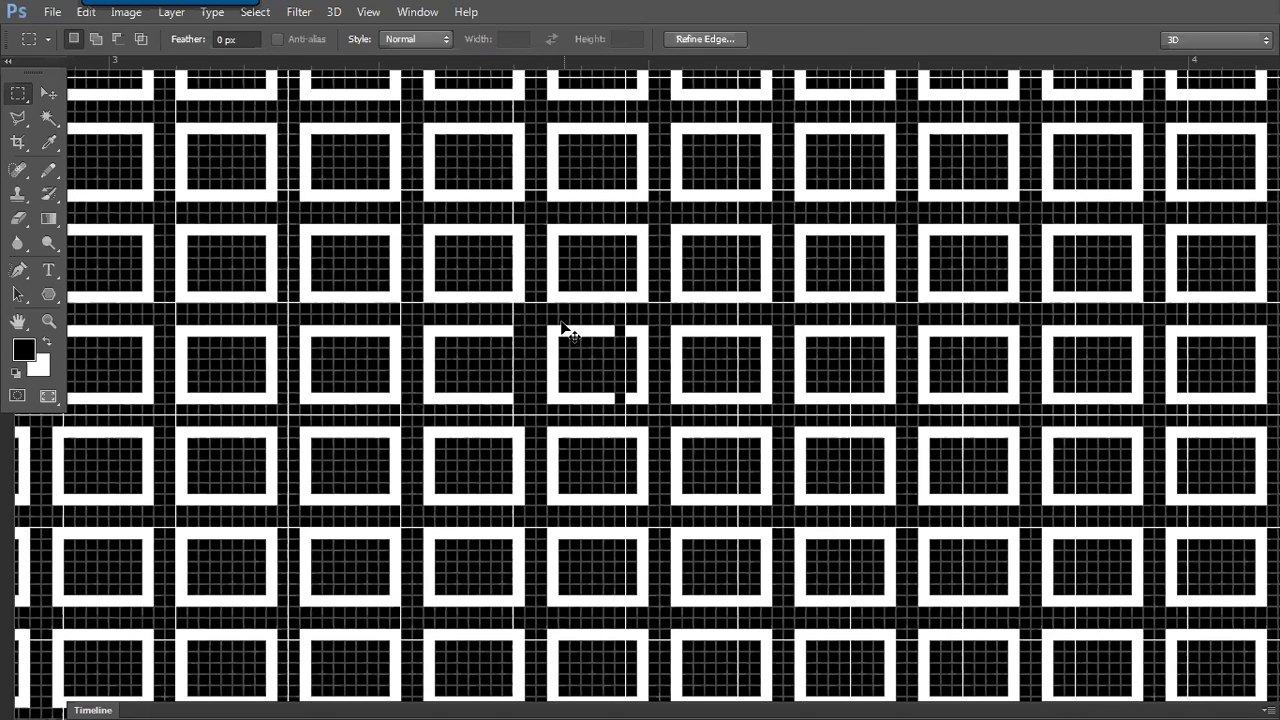
key(ctrl+minus)
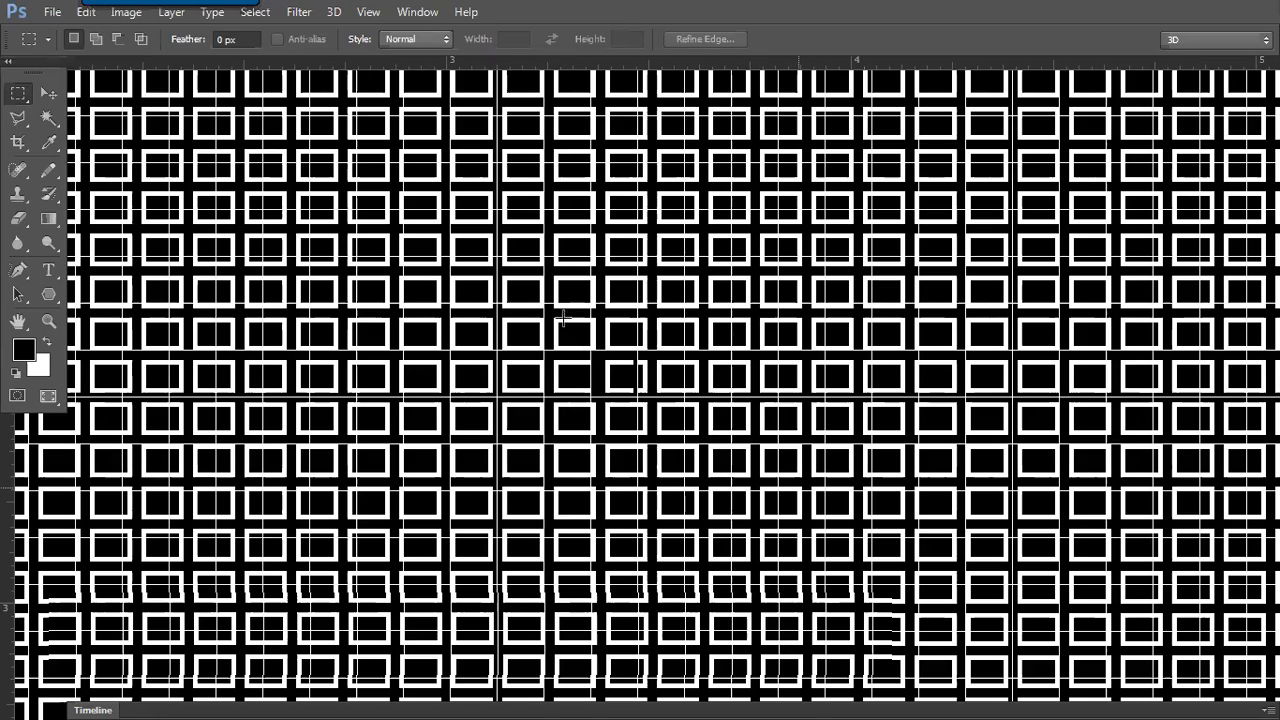
- Close the Untitled-4 pattern document without saving its changes
key(ctrl+minus)
key(ctrl+w)
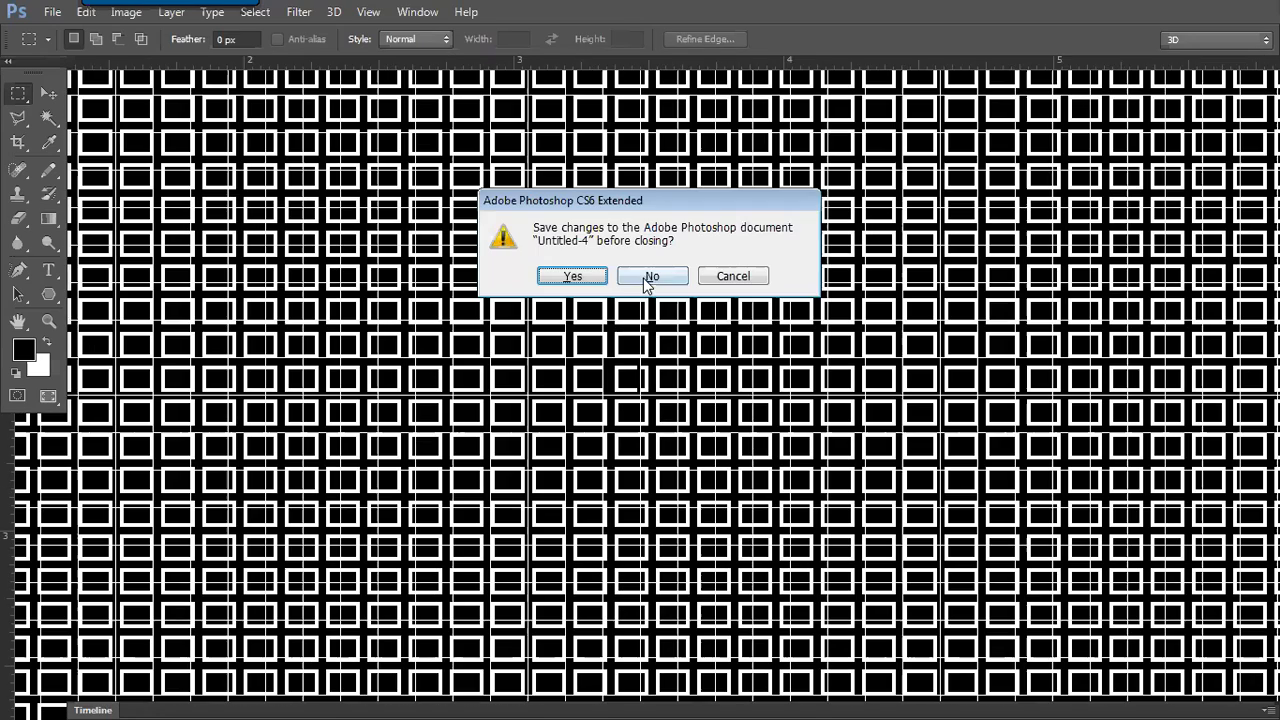
click(654, 280)
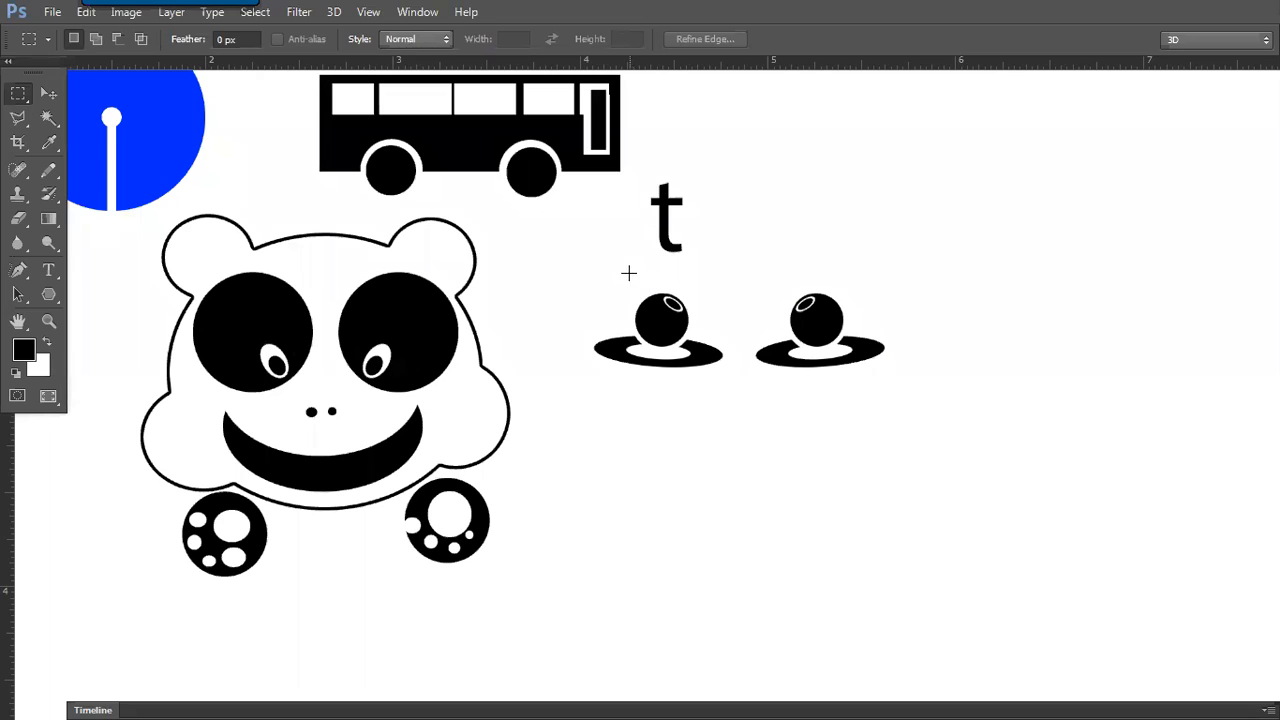
- Remove the letter t above the two spheres on saucers
mouse_move(534, 306)
mouse_down()
mouse_move(429, 383)
mouse_move(443, 357)
mouse_move(527, 307)
mouse_move(685, 285)
mouse_move(488, 305)
mouse_move(509, 324)
mouse_move(401, 323)
mouse_up()
mouse_move(486, 317)
mouse_down()
mouse_move(431, 329)
mouse_move(524, 309)
mouse_up()
mouse_move(310, 338)
mouse_down()
mouse_move(548, 300)
mouse_move(406, 337)
mouse_up()
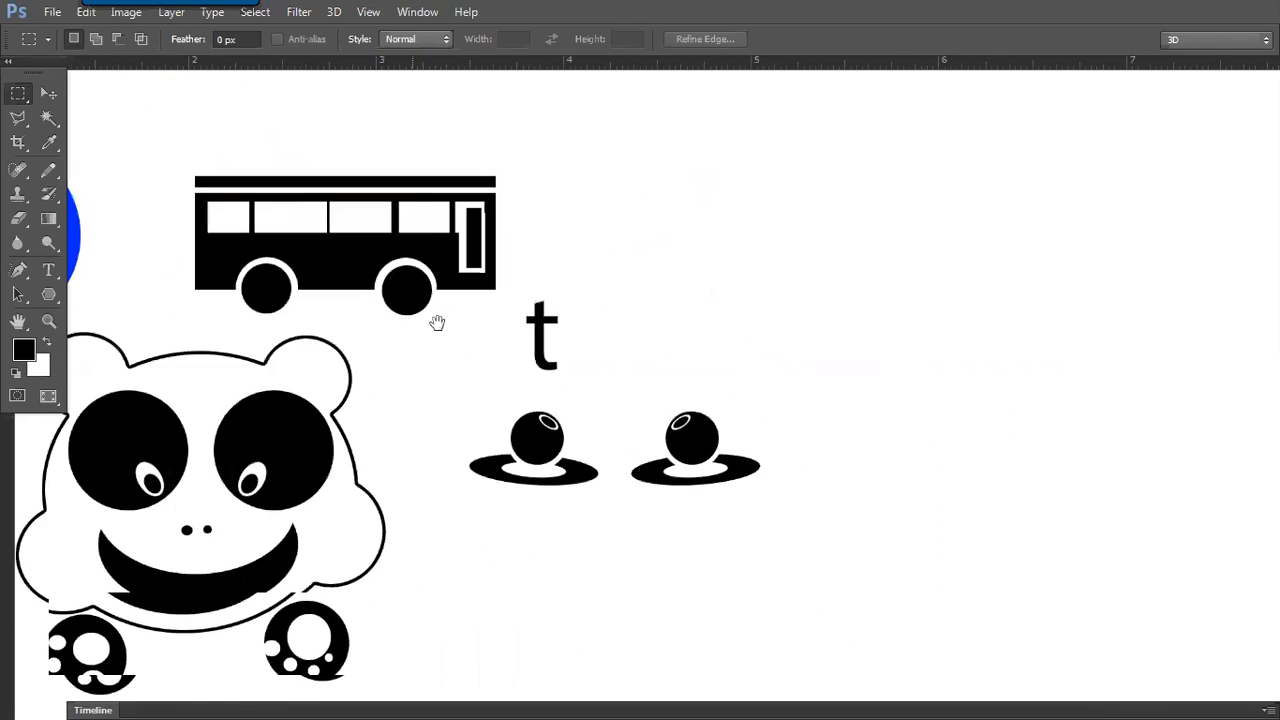
drag(530, 312, 401, 354)
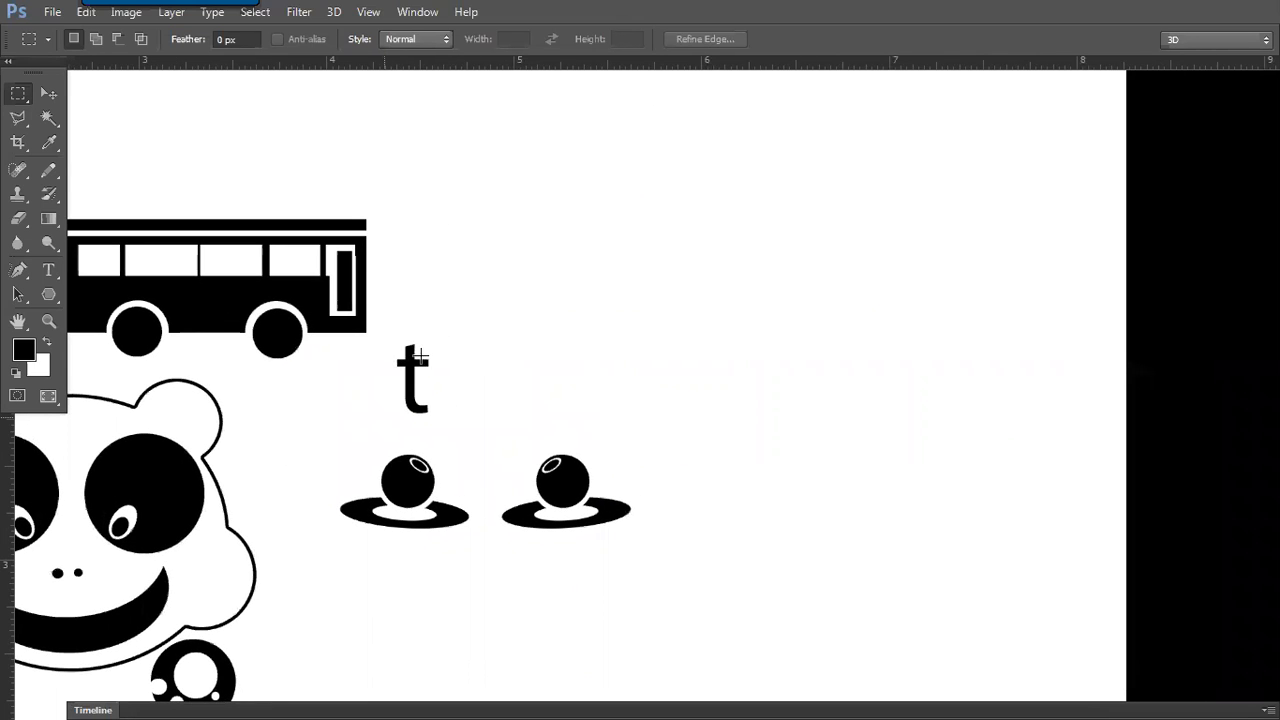
key(v)
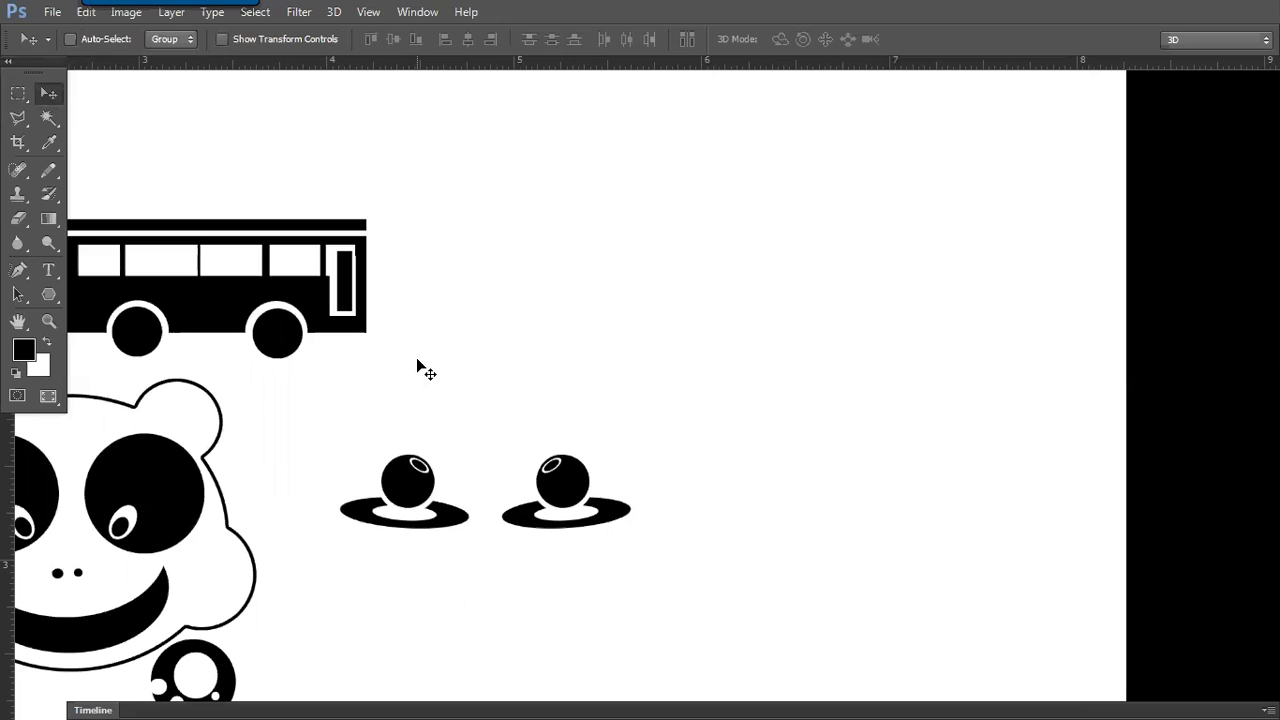
- Try to skew a roughly square marquee selection drawn in the empty area beside the bus
mouse_move(354, 371)
mouse_down()
mouse_move(474, 326)
mouse_move(368, 366)
mouse_up()
key(m)
drag(558, 205, 695, 346)
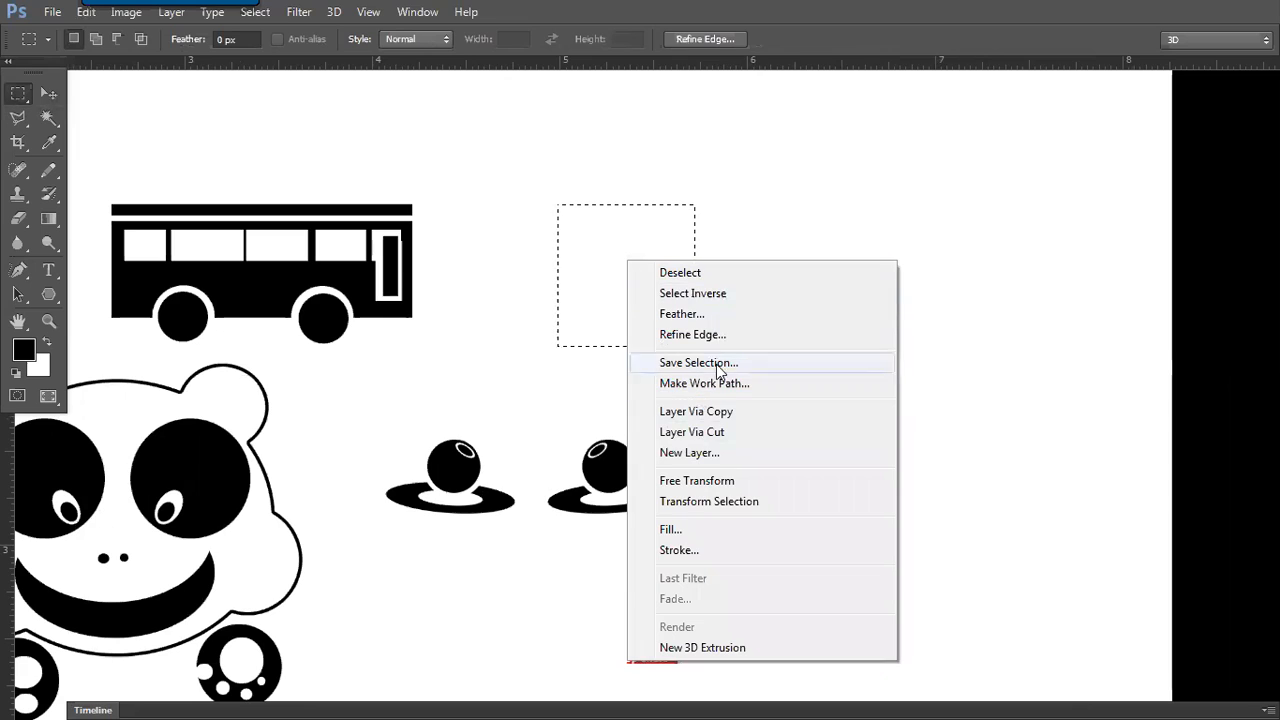
click(696, 501)
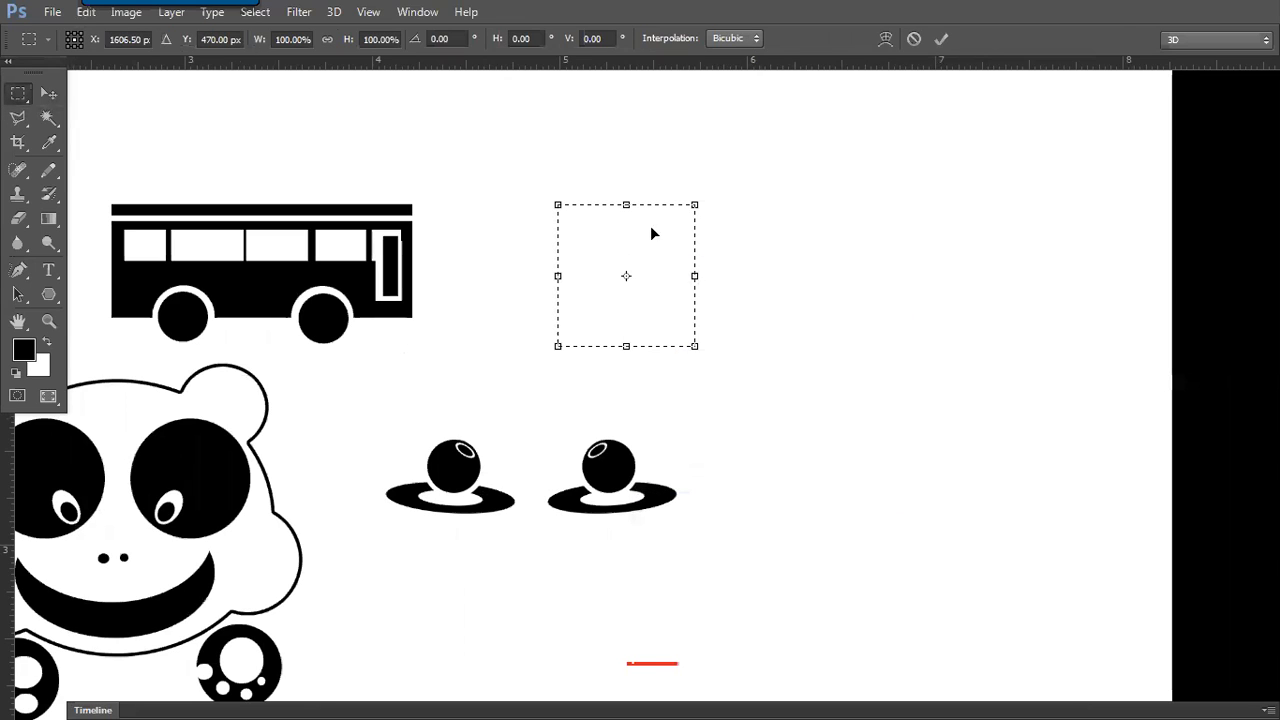
right_click(617, 256)
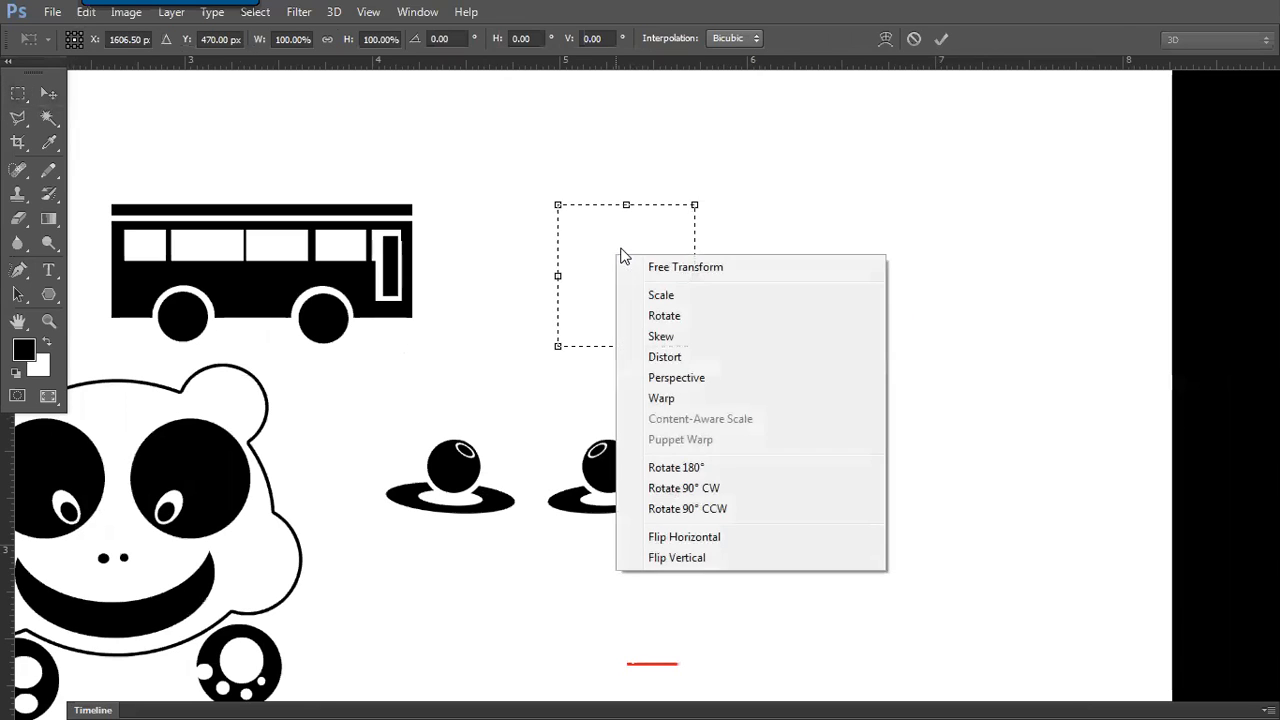
click(668, 338)
drag(628, 207, 663, 247)
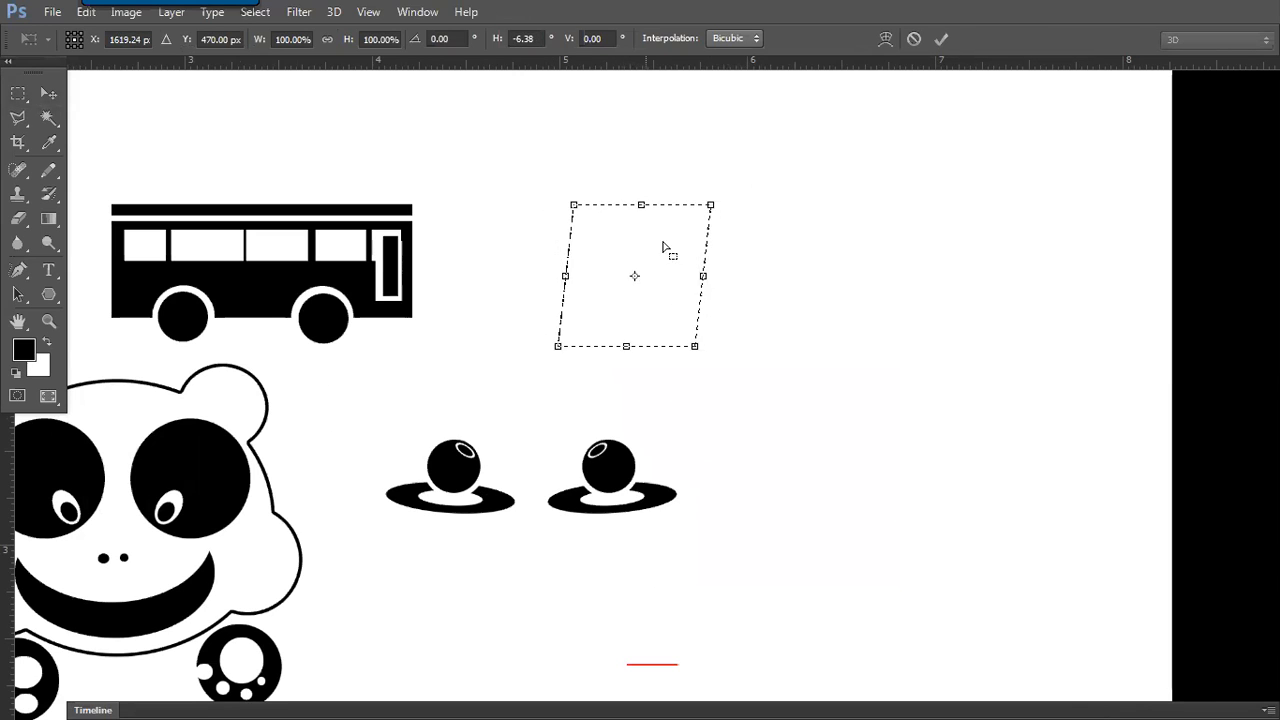
key(Escape)
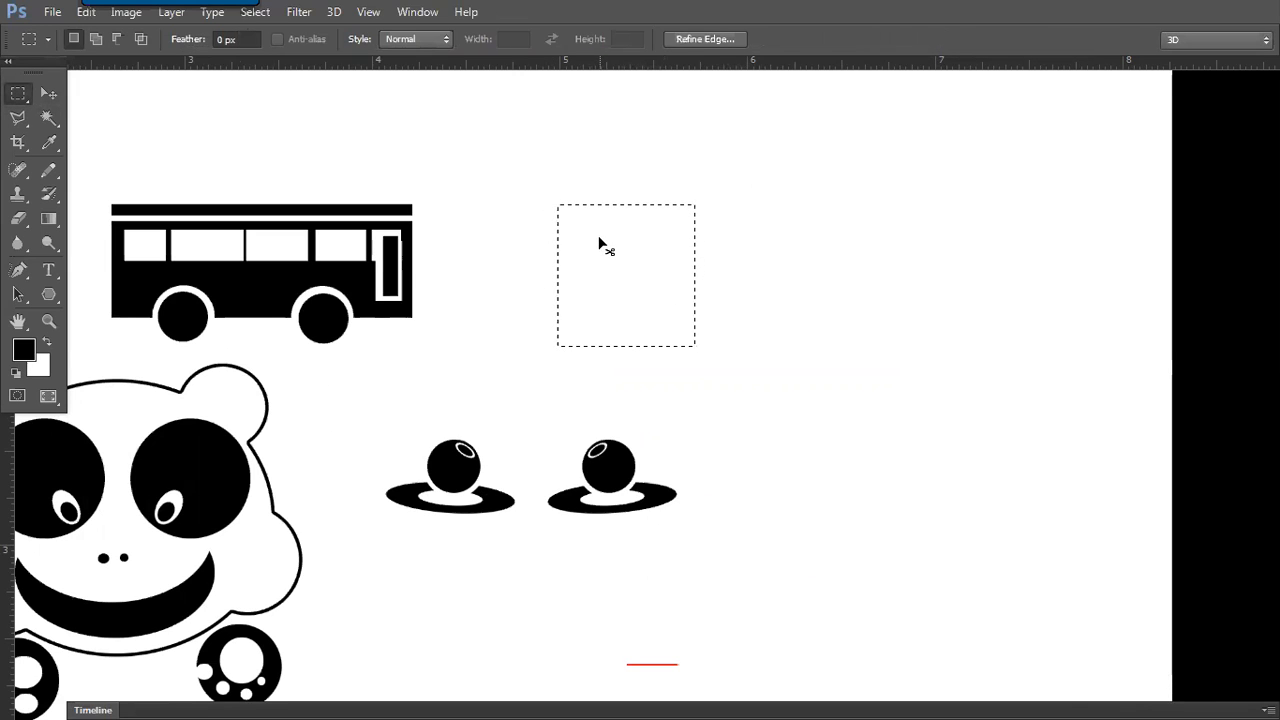
- Build a nested C-shaped selection beside the bus by combining concentric rectangular marquees and cutting a horizontal gap through one side
drag(549, 184, 729, 356)
drag(583, 211, 699, 328)
drag(612, 238, 671, 302)
drag(643, 261, 735, 283)
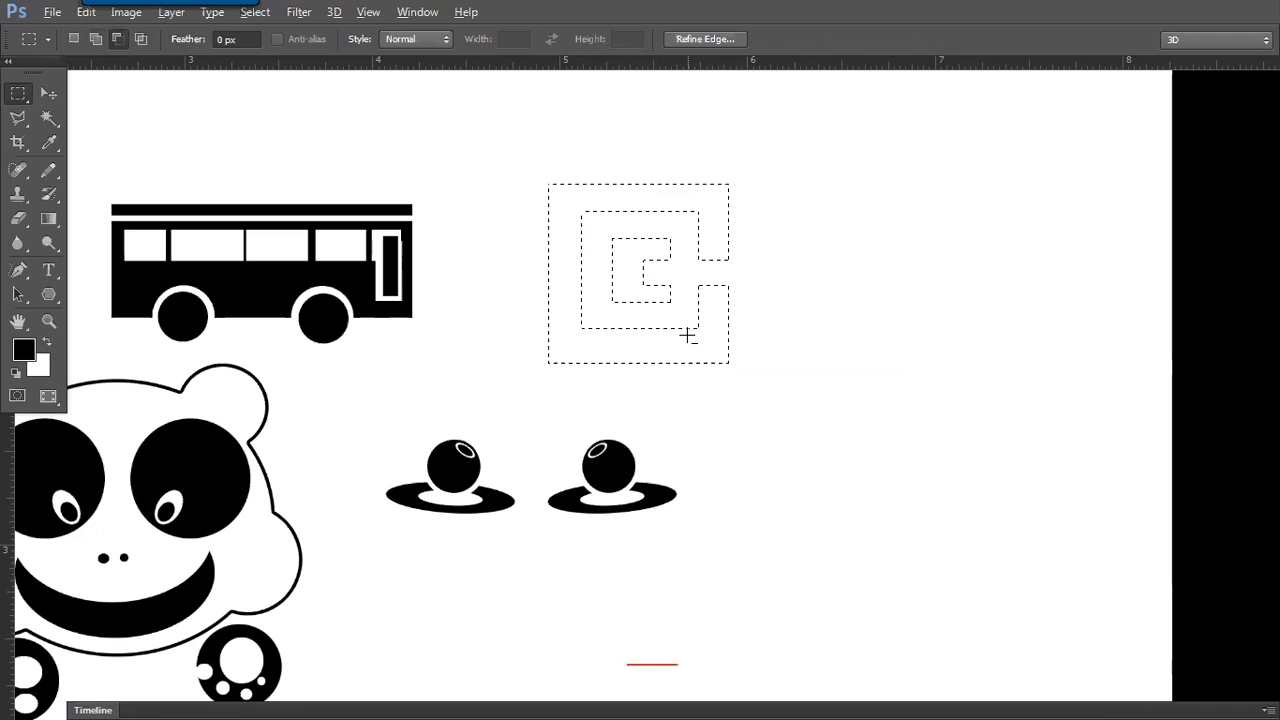
- Transform the C-shaped selection and skew its top edge horizontally by about -2.4°
right_click(716, 231)
click(779, 472)
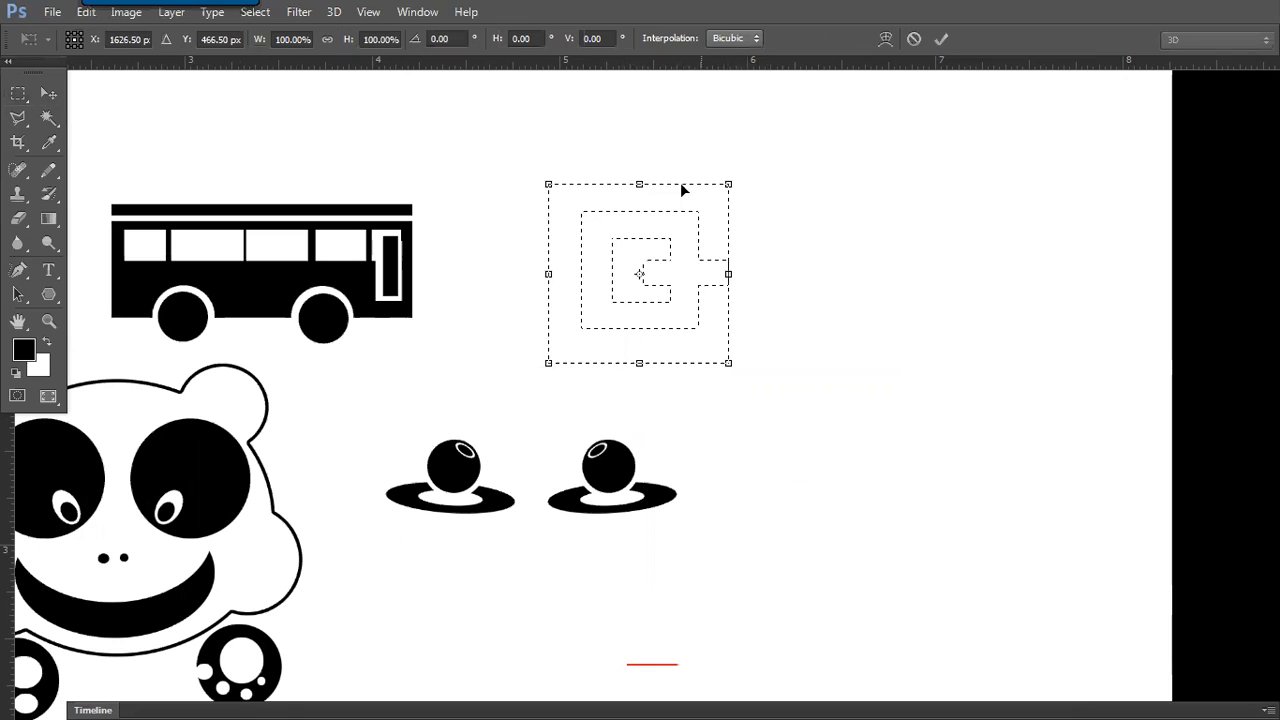
right_click(678, 266)
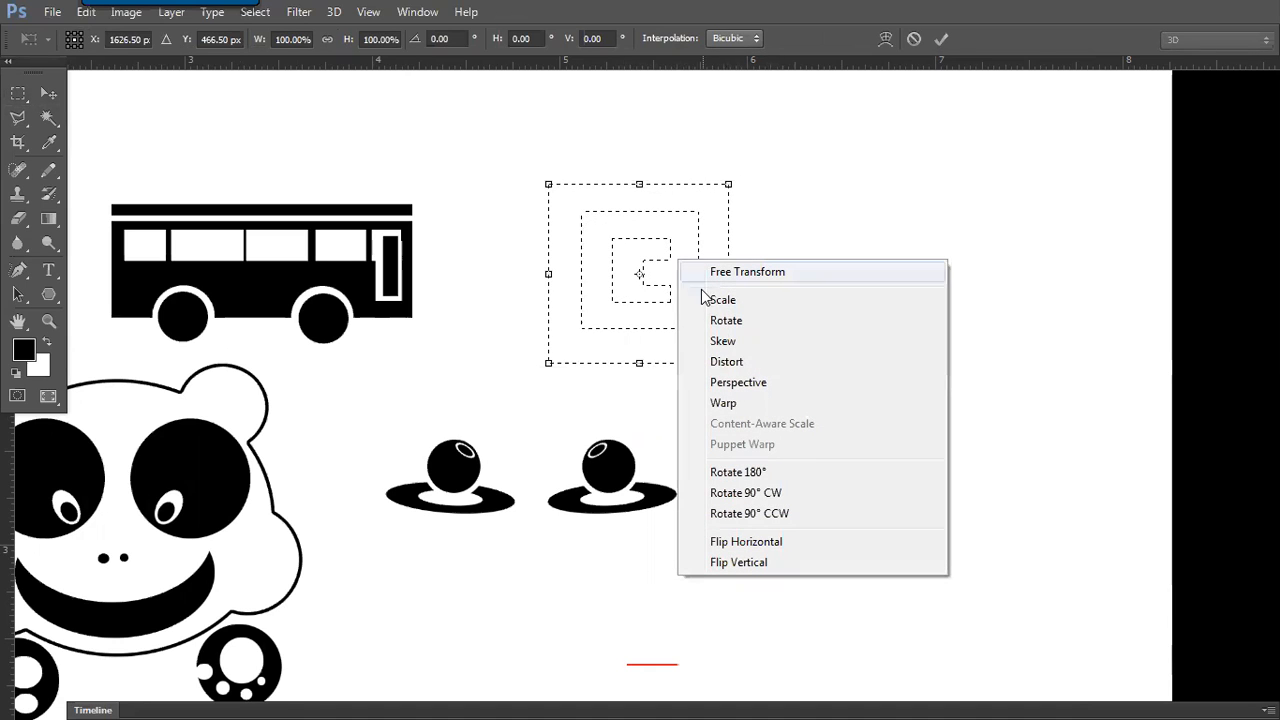
click(729, 343)
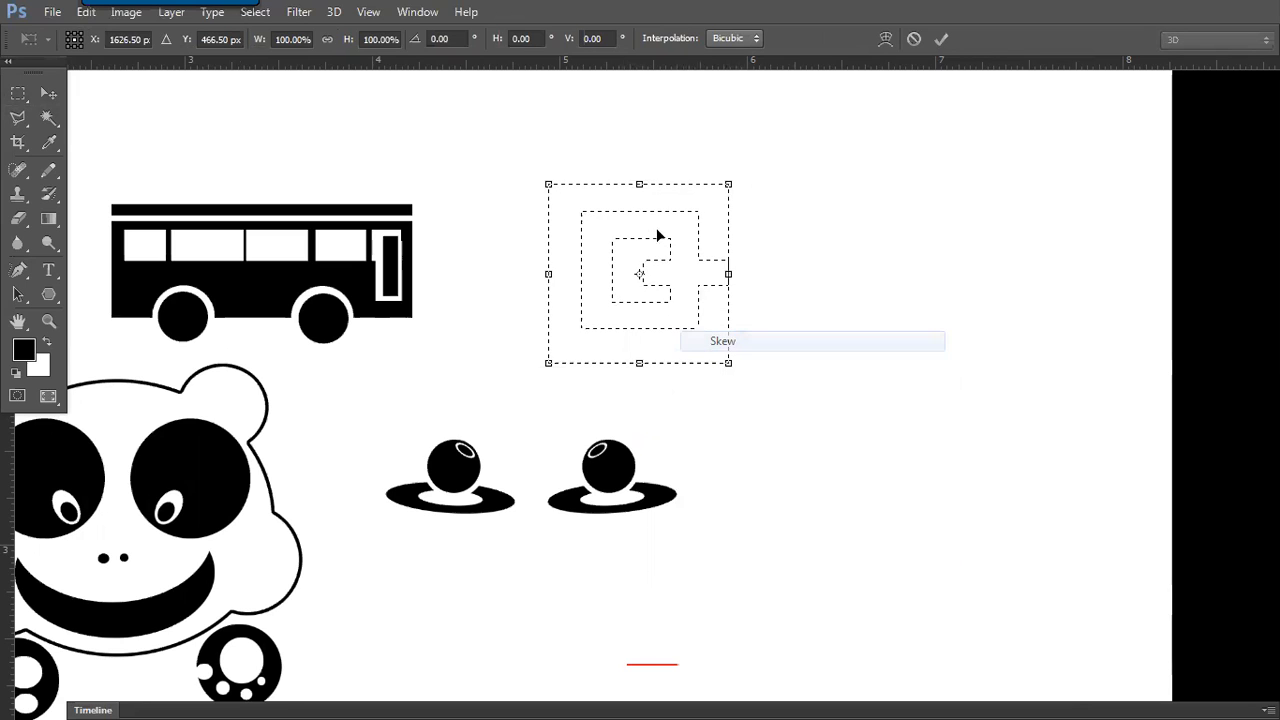
drag(641, 187, 722, 276)
key(ctrl+z)
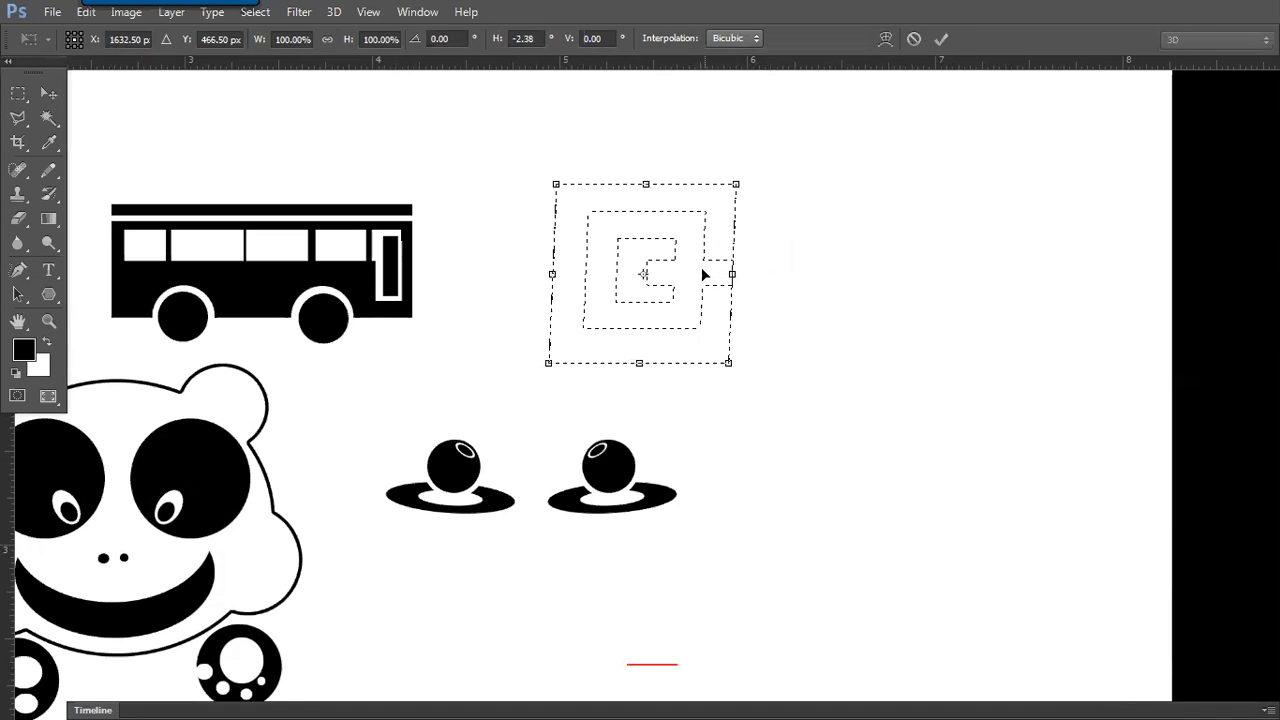
- Distort the selection to about 124% height and -8.8° horizontal skew, apply the transform and fill it with black
right_click(693, 250)
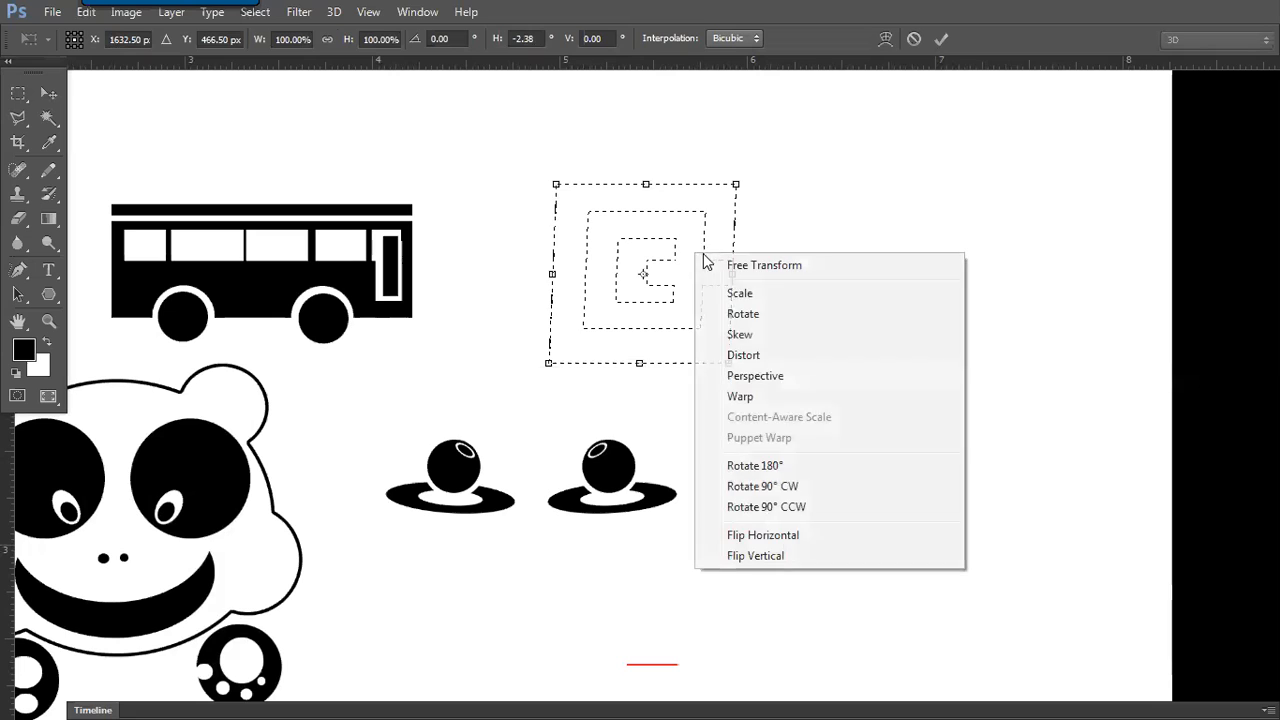
click(732, 355)
drag(647, 185, 674, 141)
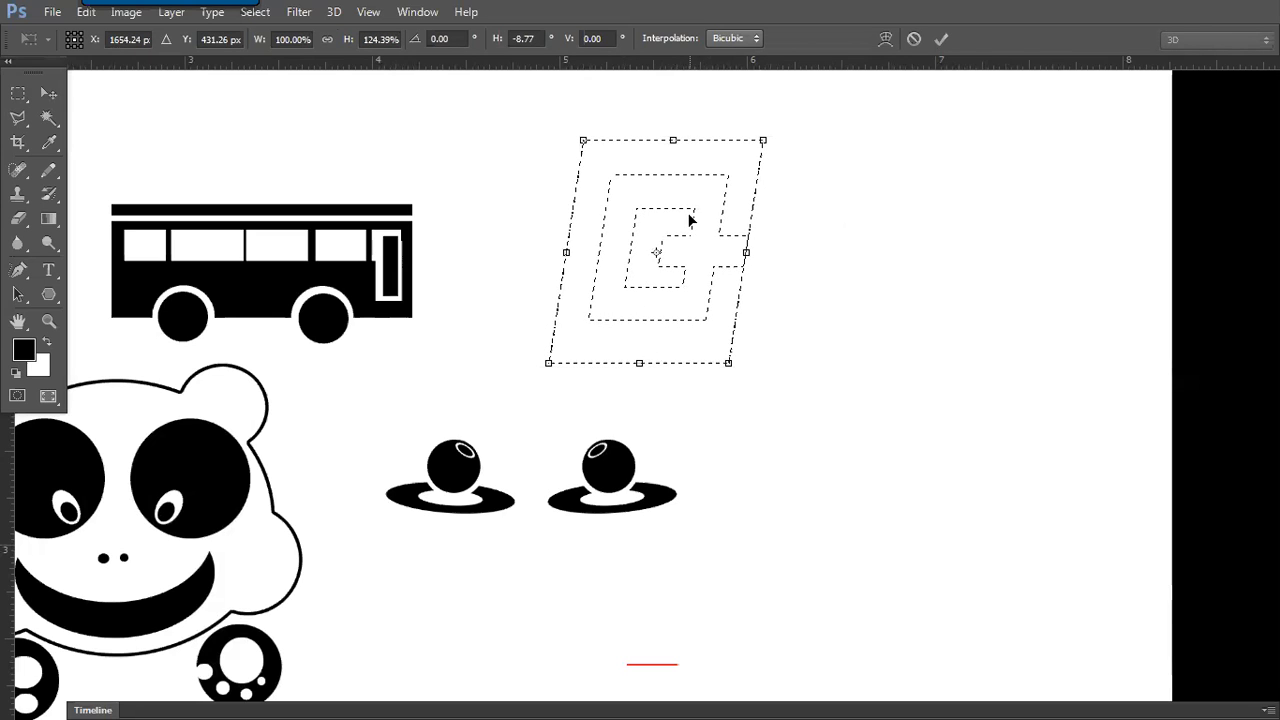
key(Return)
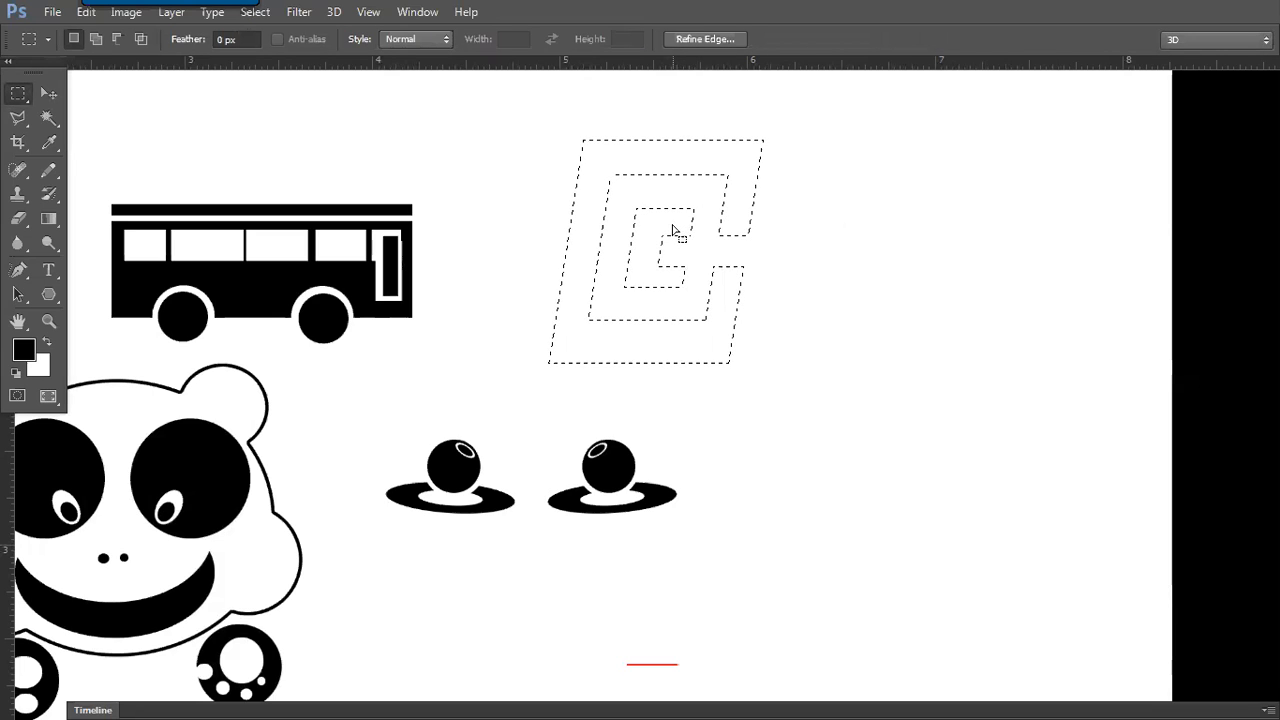
key(alt+BackSpace)
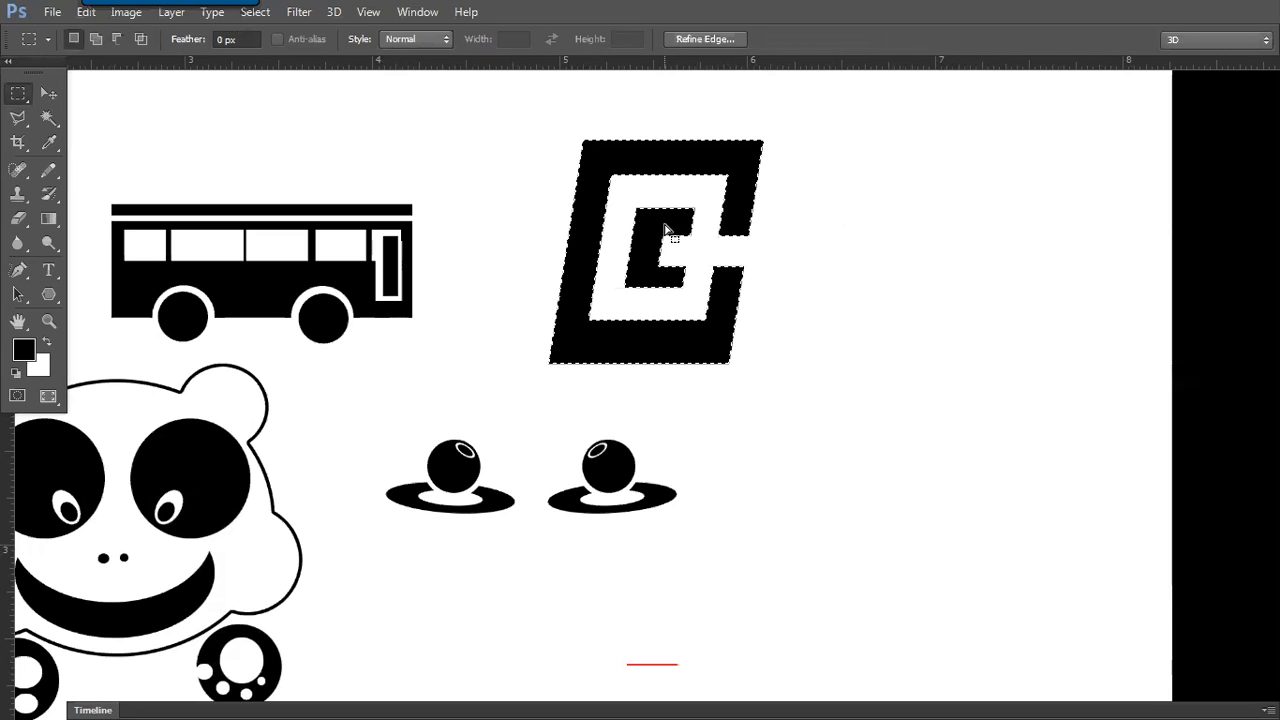
- Transform only the selection, flipping it below the black shape to about -44% height with 58.7° horizontal skew as a shadow outline
right_click(672, 227)
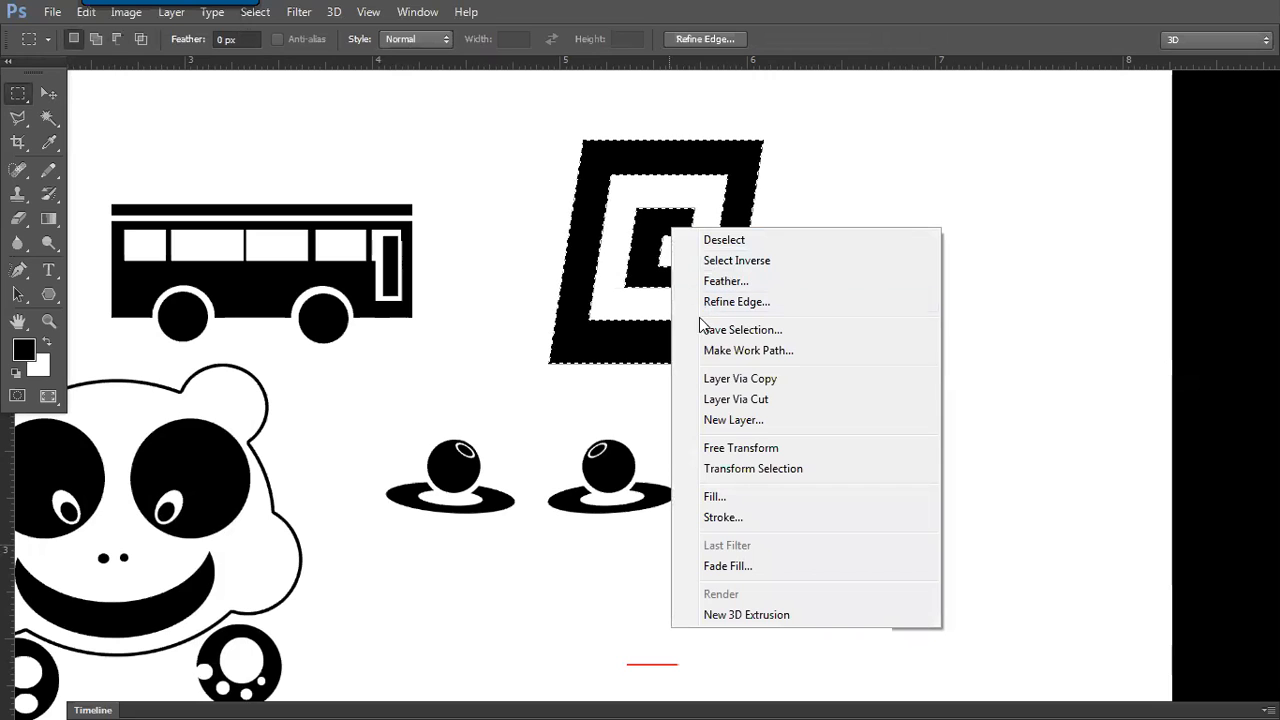
click(731, 469)
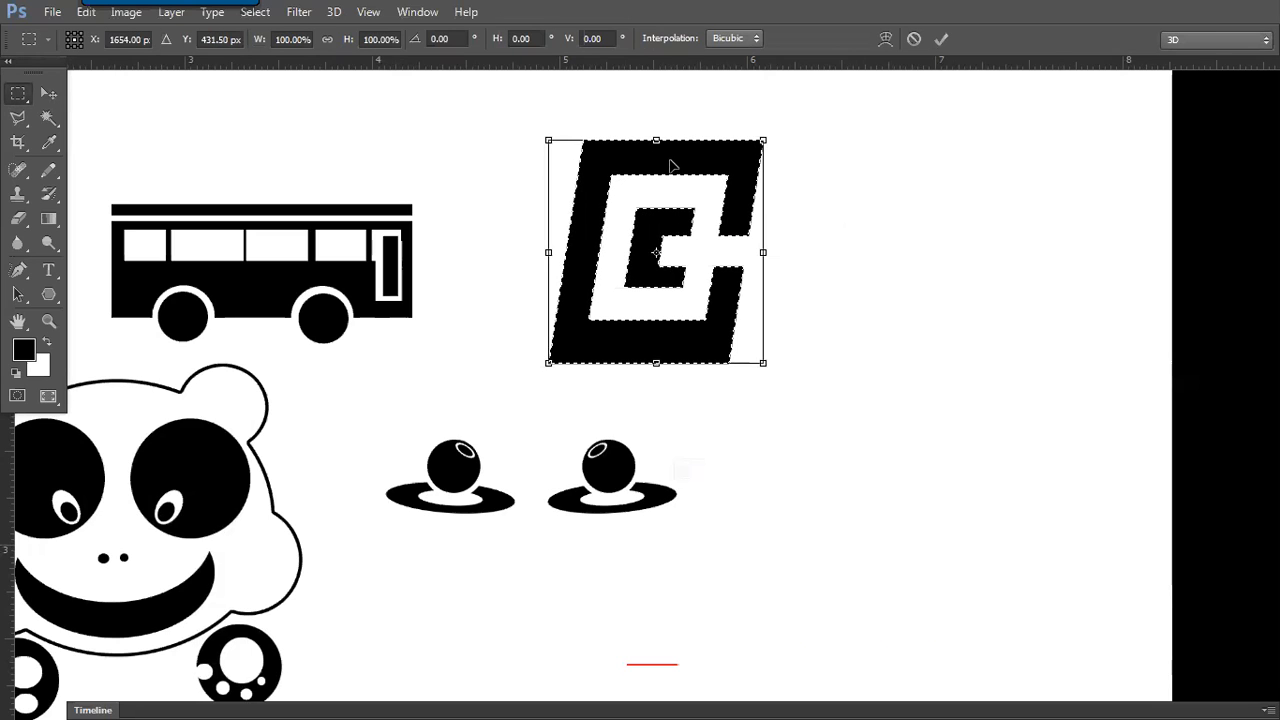
right_click(677, 220)
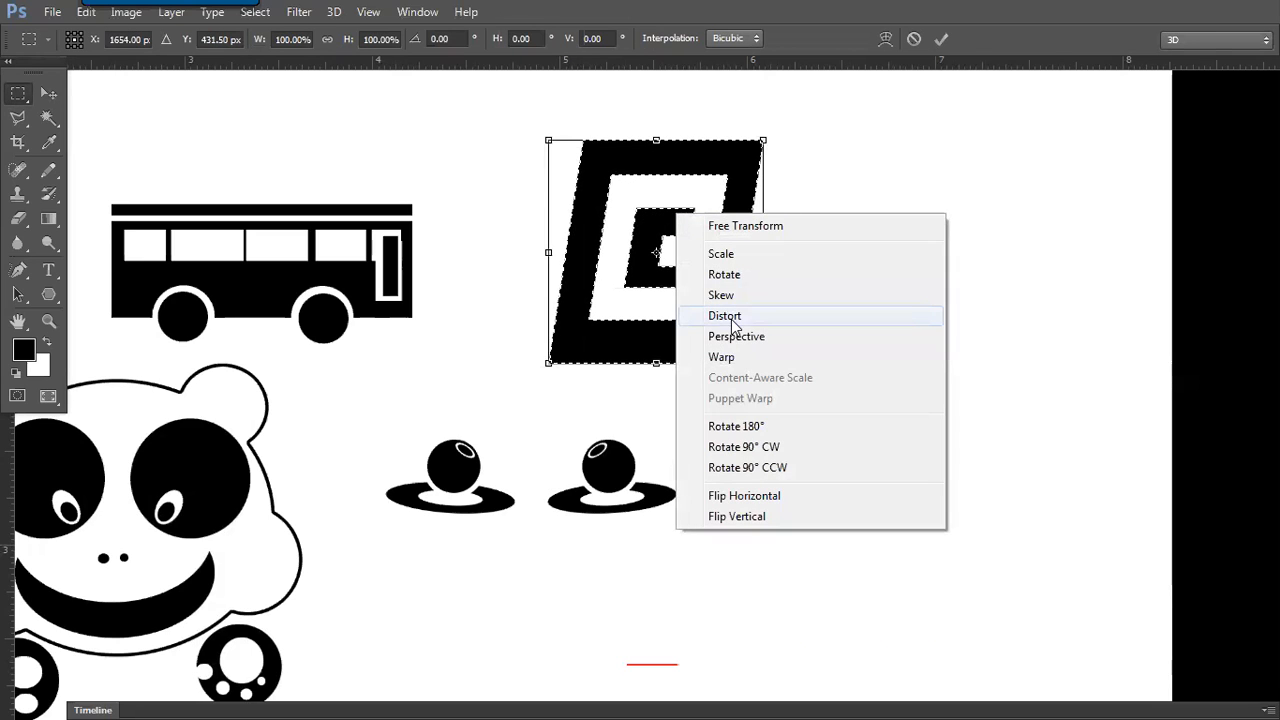
click(587, 146)
drag(657, 142, 810, 477)
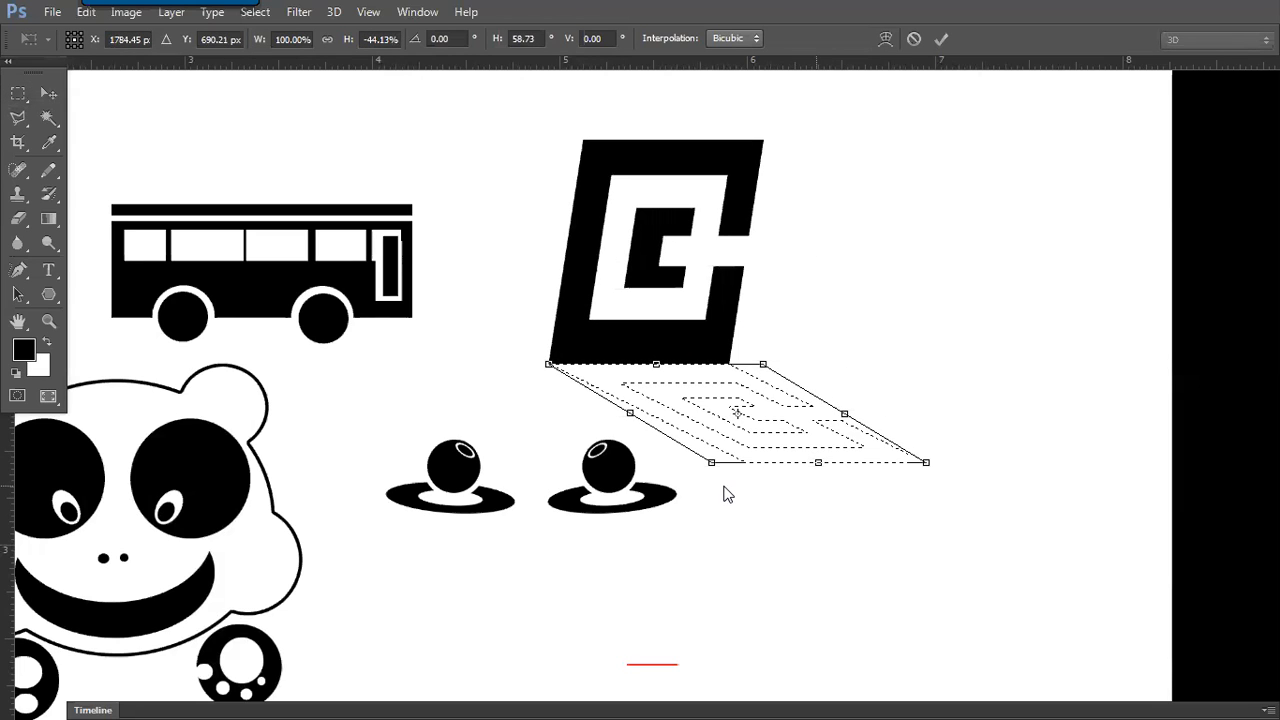
key(Return)
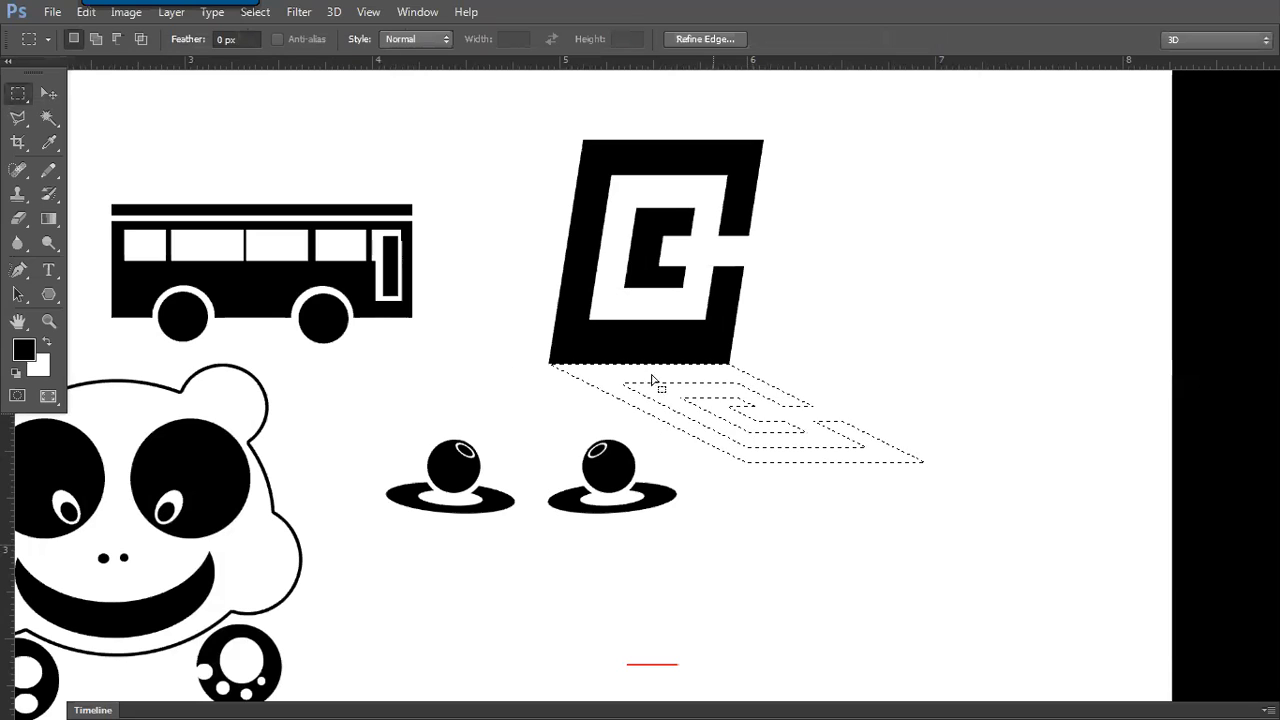
- Set the foreground colour to light grey, fill the shadow selection with it and deselect
click(23, 350)
drag(567, 247, 486, 294)
key(Return)
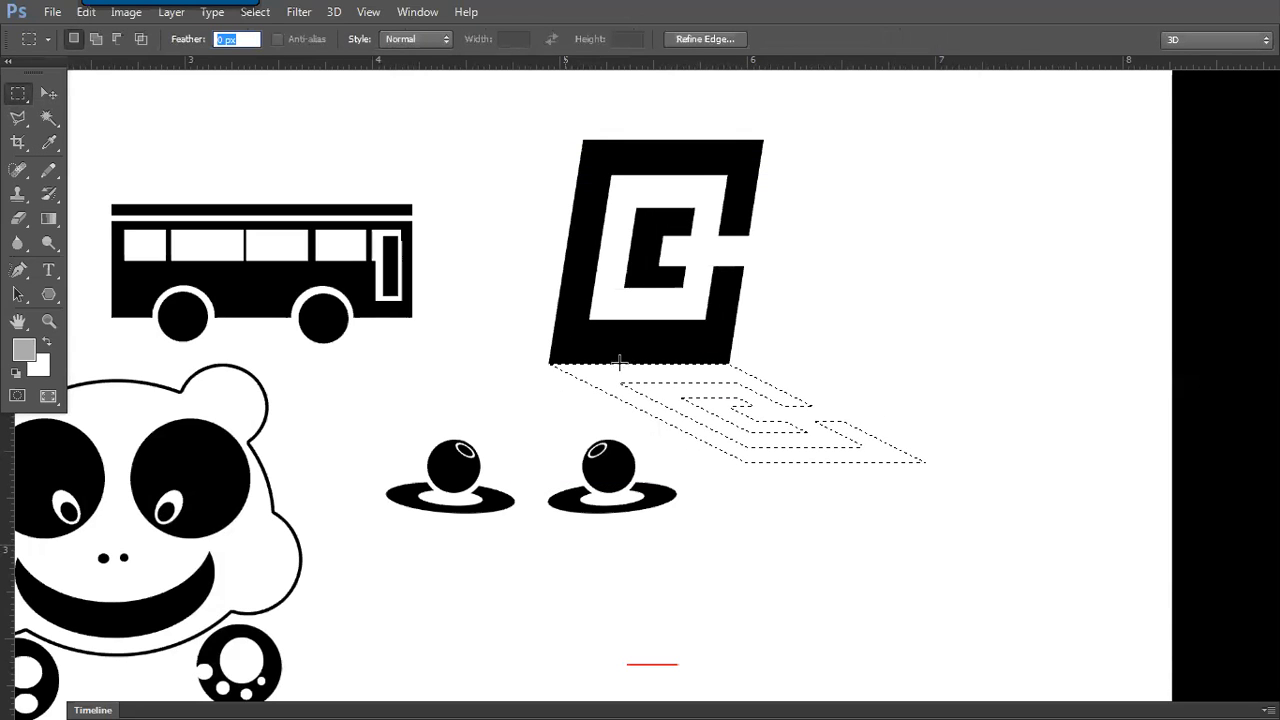
key(ctrl+alt+z)
key(ctrl+shift+z)
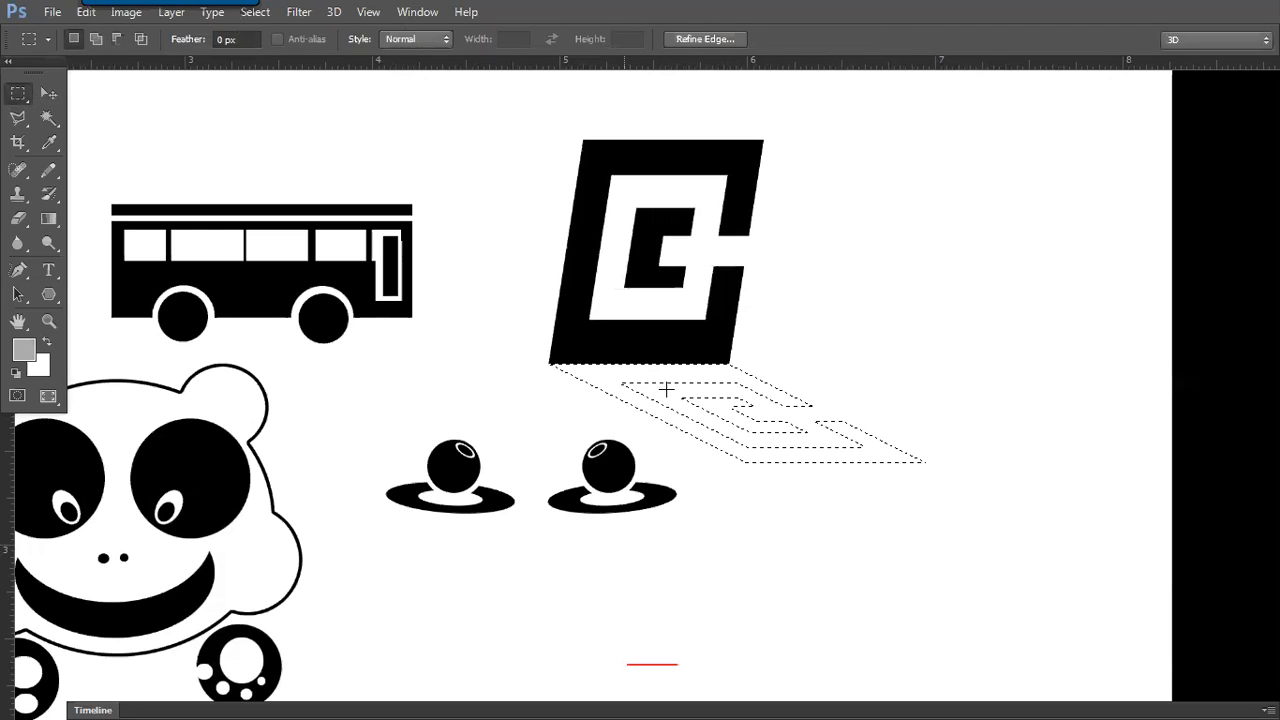
key(alt+BackSpace)
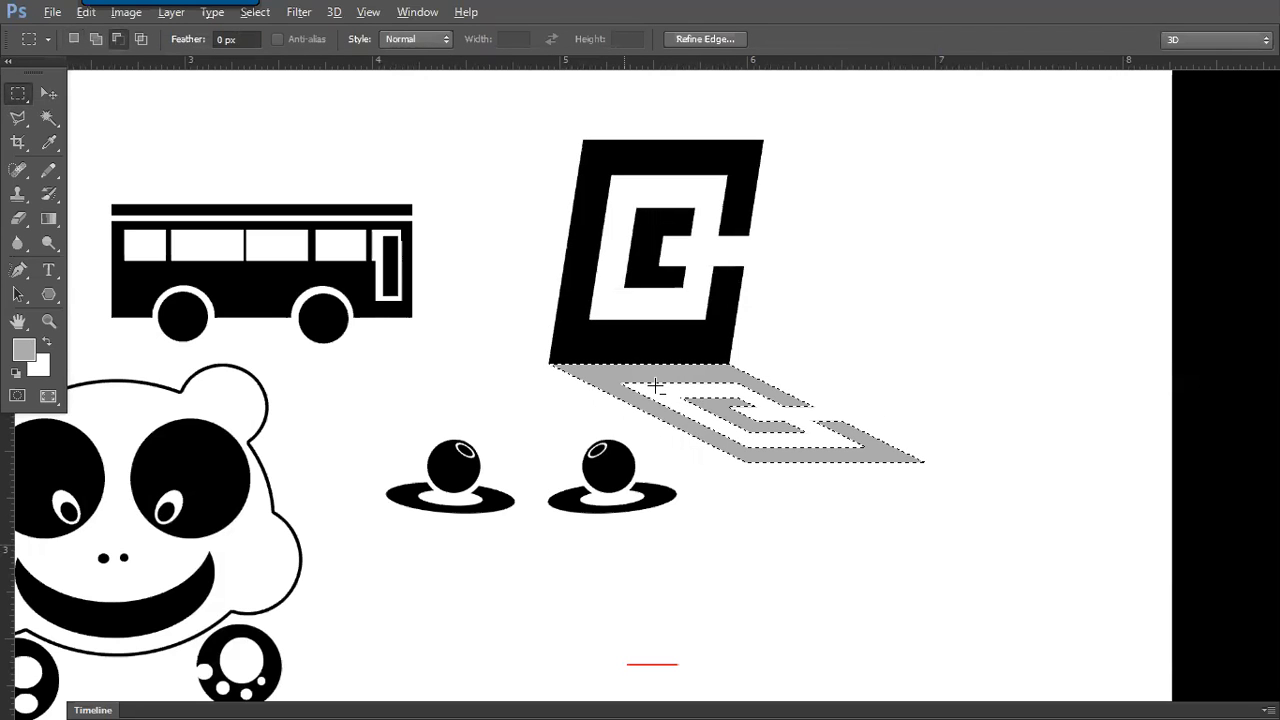
key(ctrl+d)
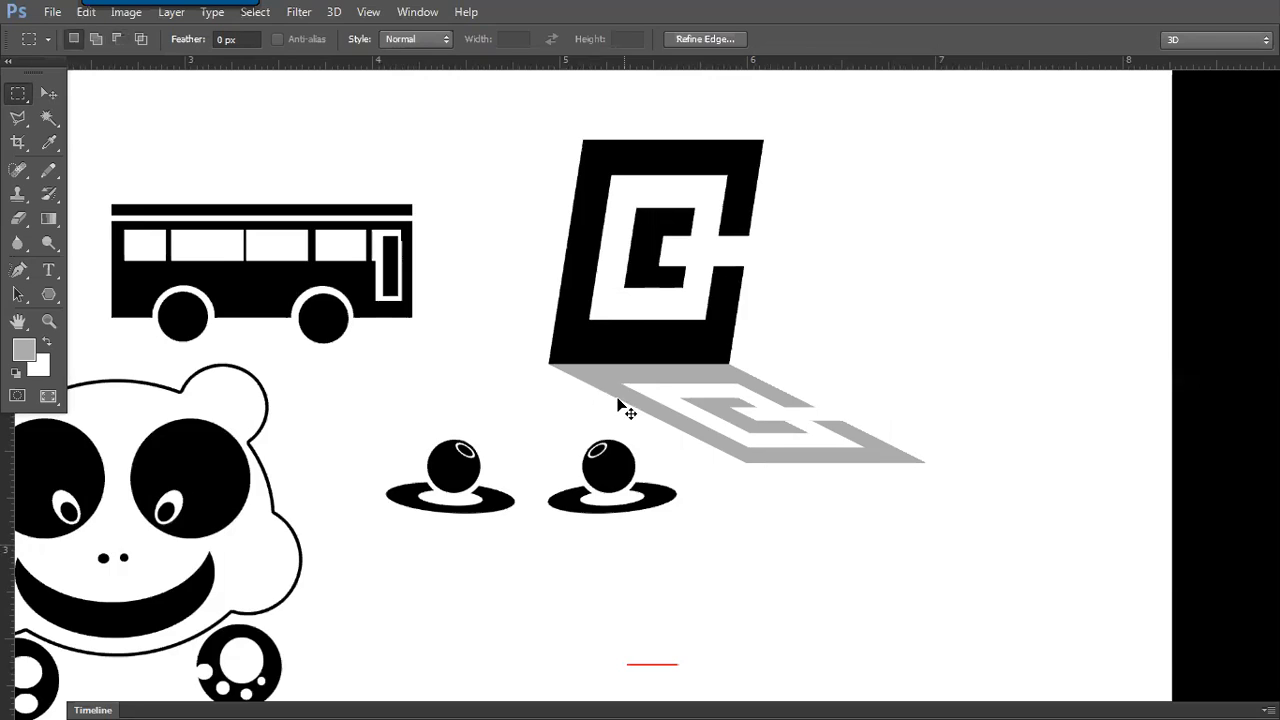
- Load the grey shadow's outline as a selection and deselect it again
key(ctrl+plus)
key(ctrl+minus)
key(ctrl+minus)
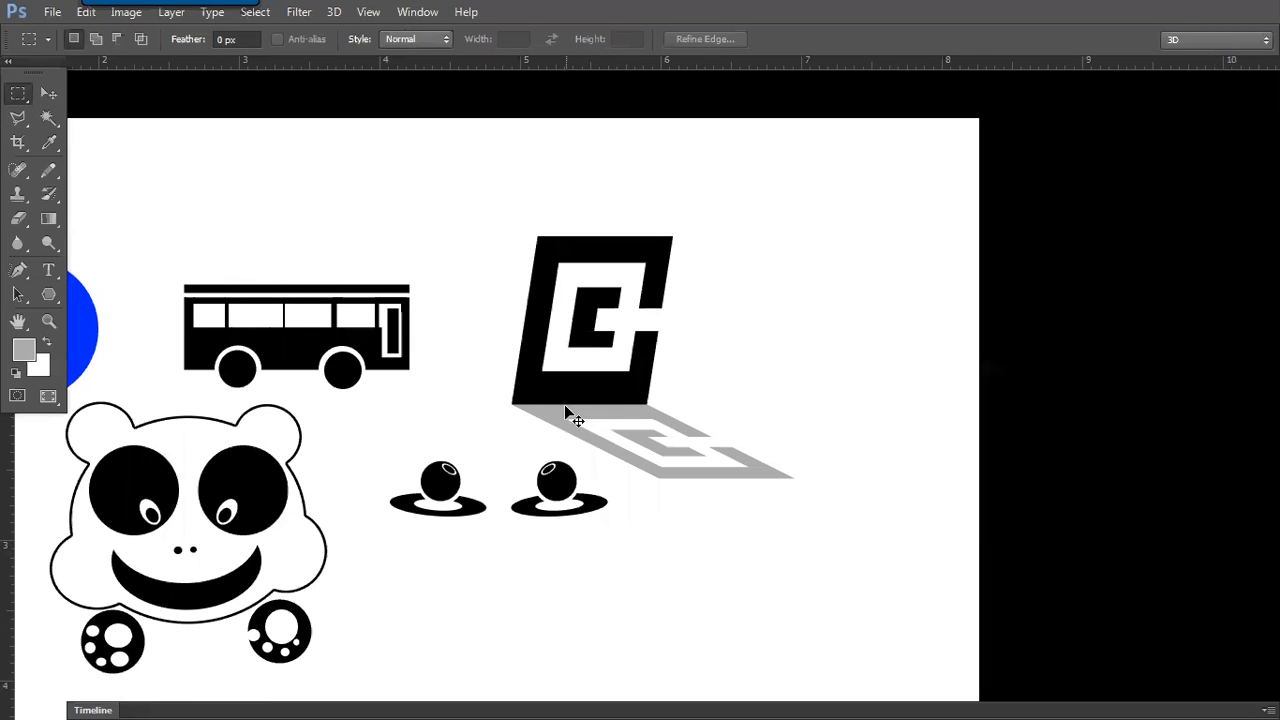
ctrl+click(564, 404)
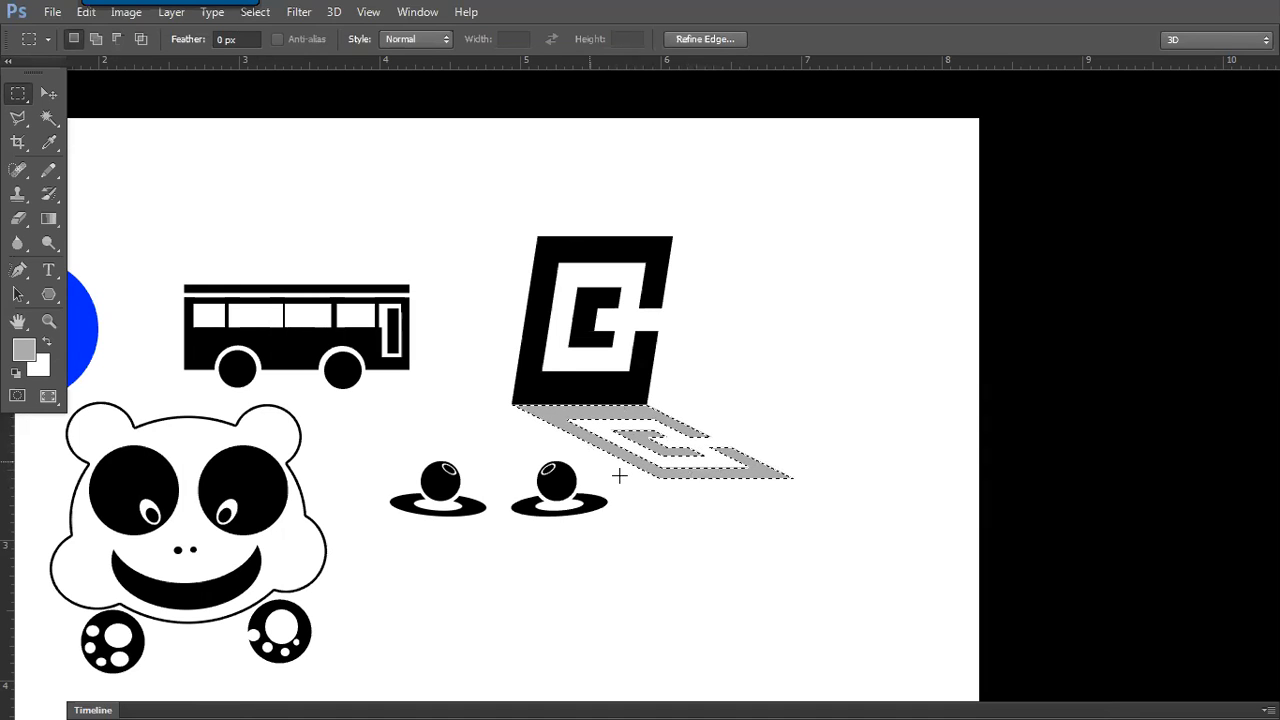
key(ctrl+d)
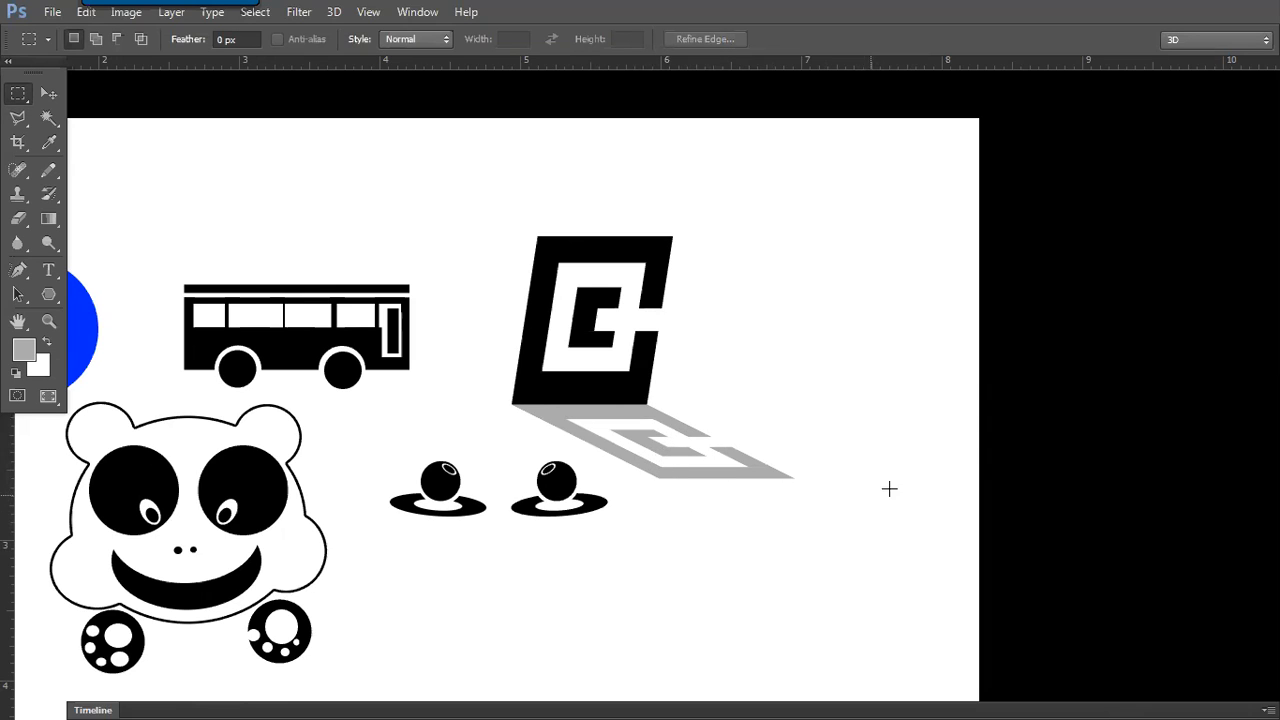
- Try unfeathered marquee selections around the far end of the shadow, reselecting and dropping them
mouse_move(884, 461)
mouse_down()
mouse_move(557, 626)
mouse_move(551, 611)
mouse_up()
key(ctrl+d)
key(ctrl+shift+d)
key(ctrl+d)
drag(831, 421, 741, 520)
key(ctrl+d)
- Set the marquee feather to 22.2 px and try a tiny selection at the shadow's tip
drag(179, 45, 400, 50)
drag(790, 474, 846, 506)
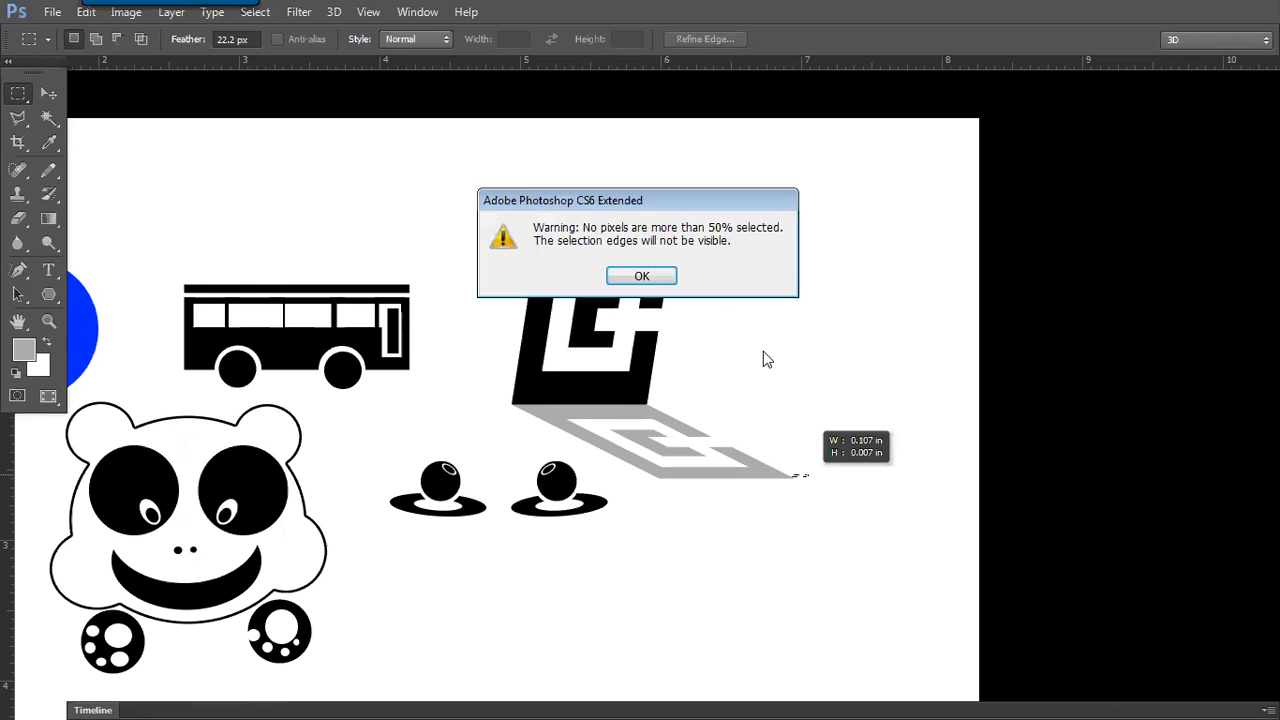
click(668, 278)
- Marquee-select a feathered rectangle over the shadow's far end, delete its contents, and shift it slightly to erase more of the shadow
drag(898, 545, 618, 457)
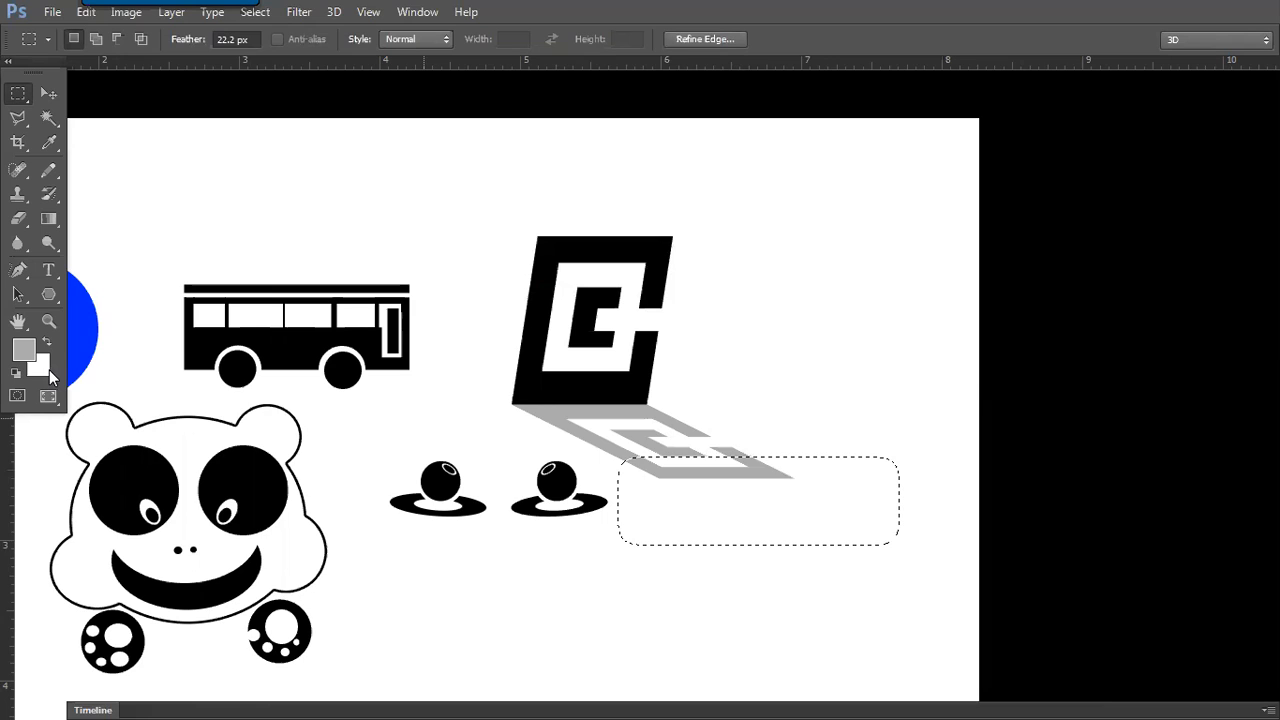
key(Delete)
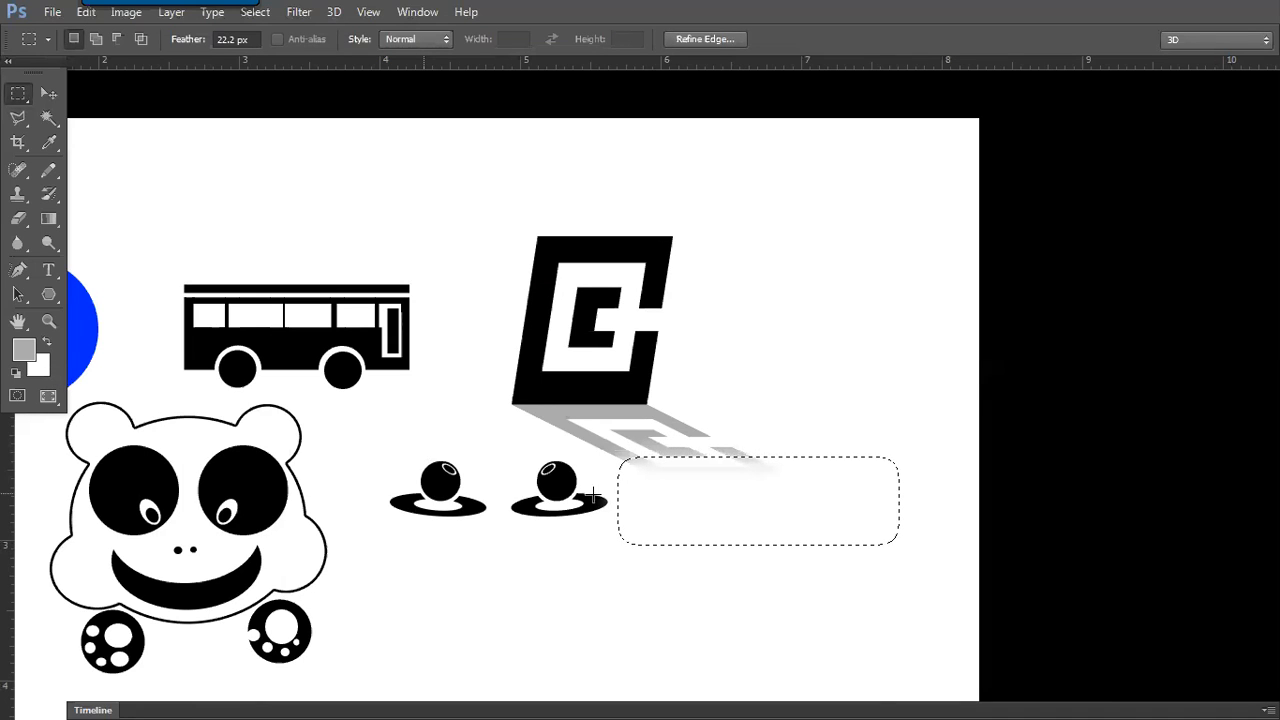
mouse_move(664, 490)
mouse_down()
mouse_move(669, 464)
mouse_move(664, 493)
mouse_up()
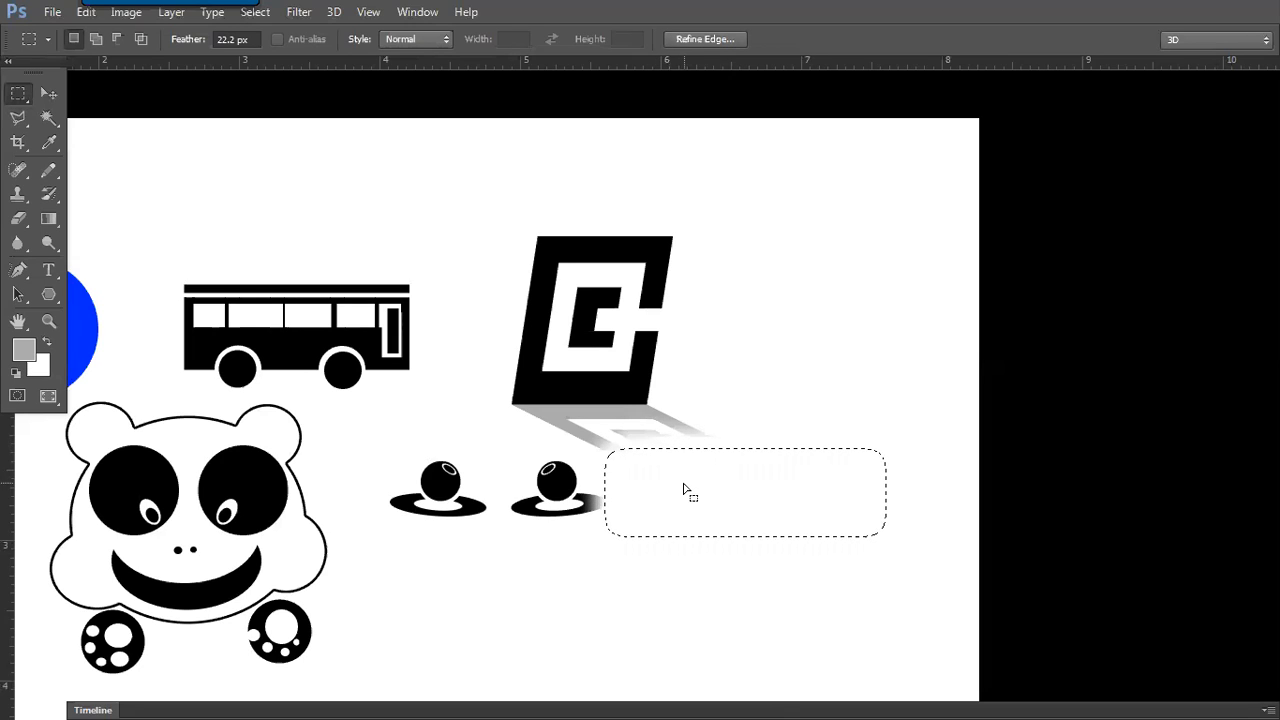
- Deselect the faded shadow area and create a new blank white document about 7 by 5 inches
key(ctrl+d)
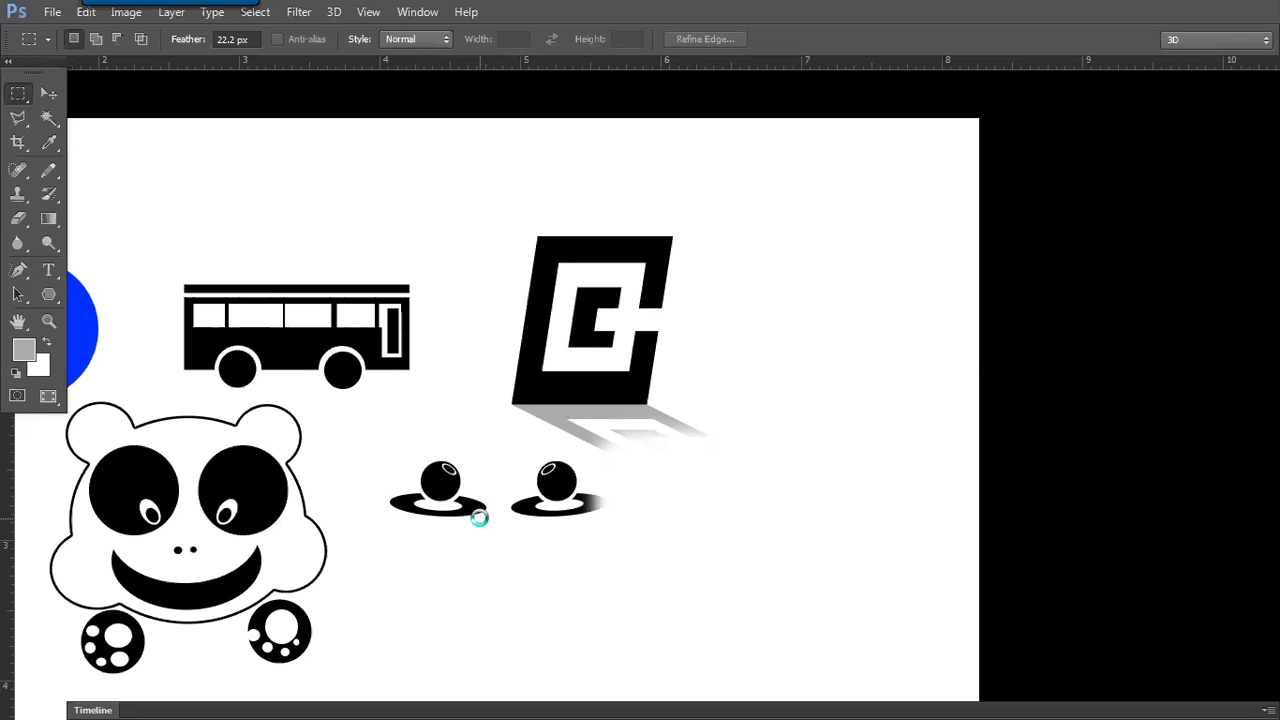
key(Return)
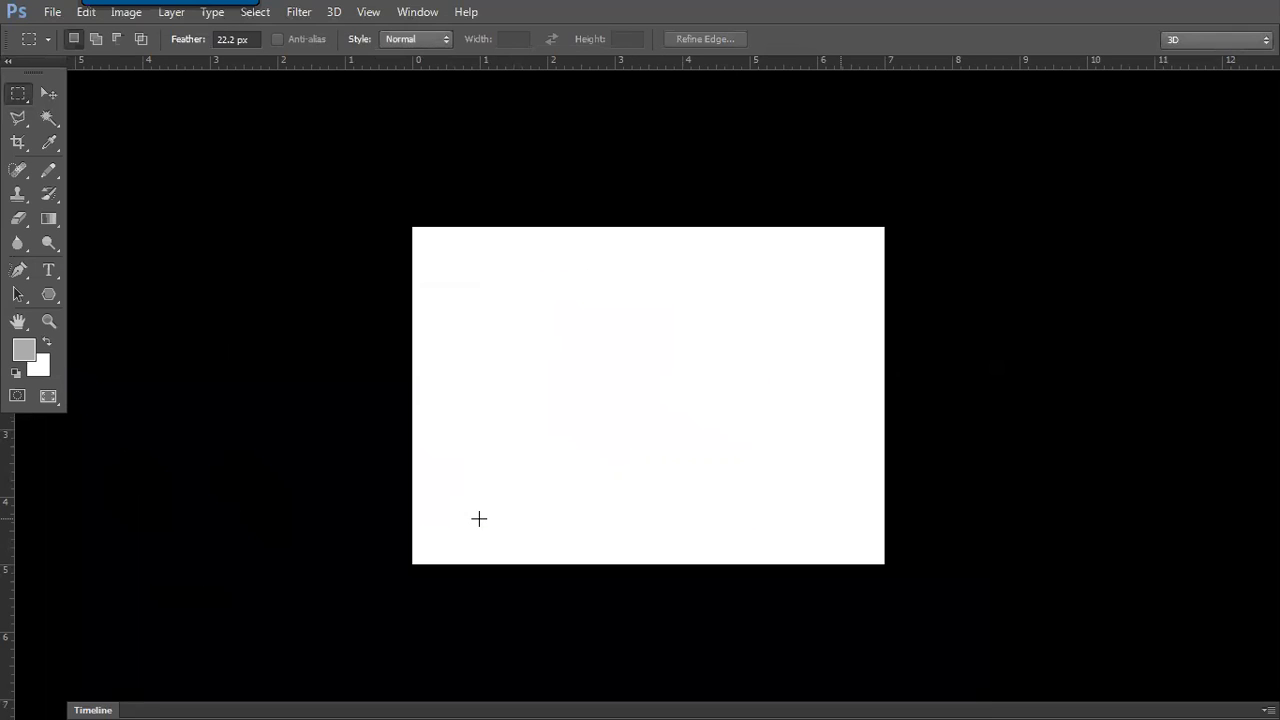
key(ctrl+plus)
key(ctrl+plus)
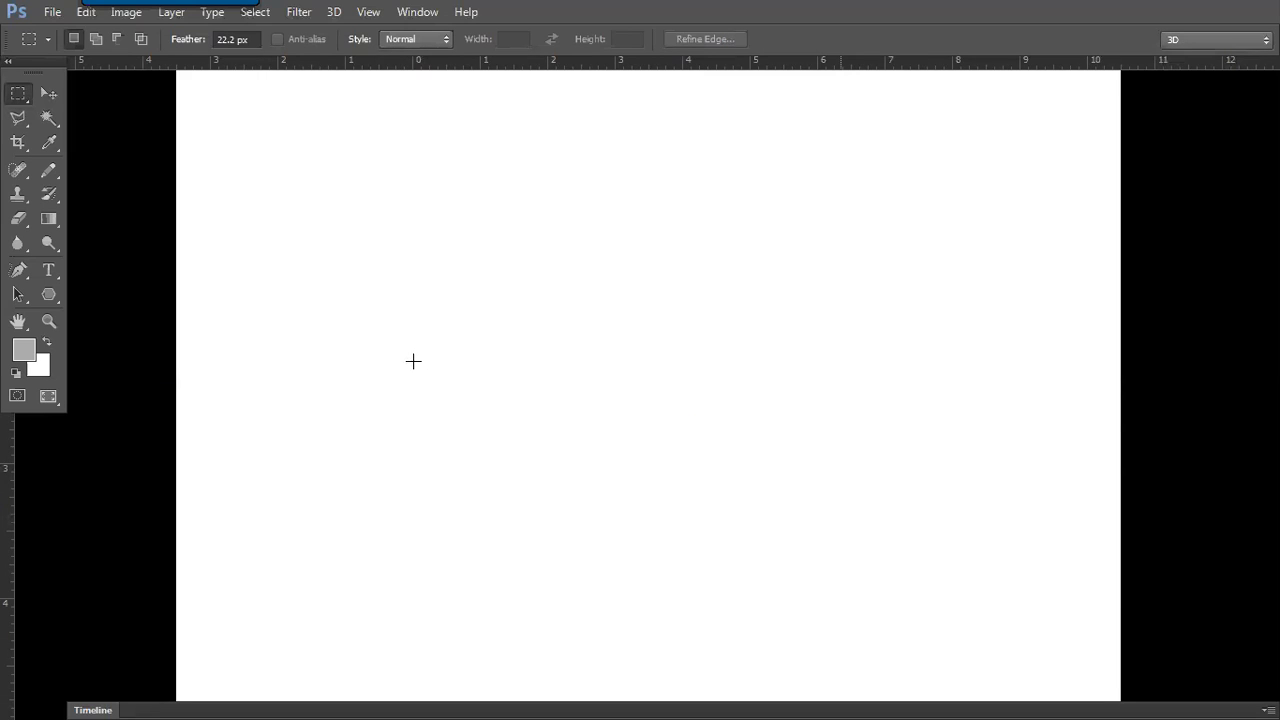
key(ctrl+plus)
- With a 0 px marquee feather, select a small square in the upper part of the canvas, restore the default colours, and fill it black
drag(249, 39, 236, 39)
text(0)
key(Return)
drag(415, 286, 426, 295)
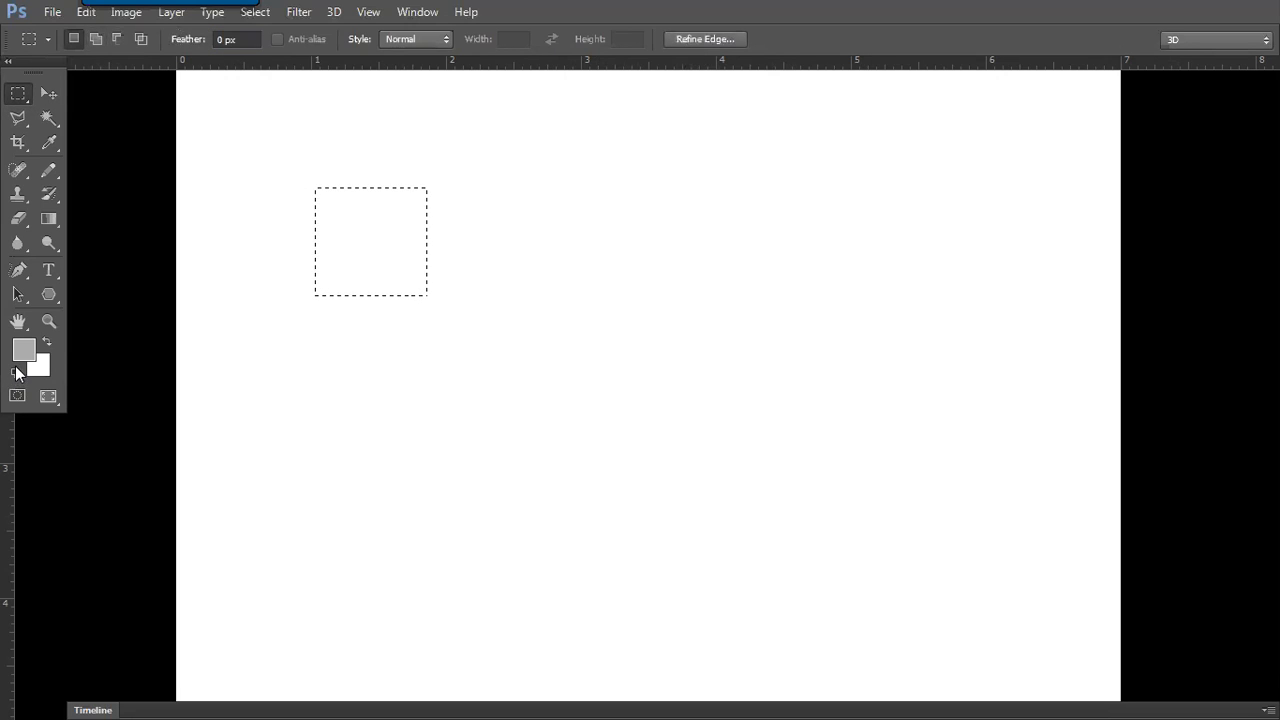
click(16, 374)
key(alt+BackSpace)
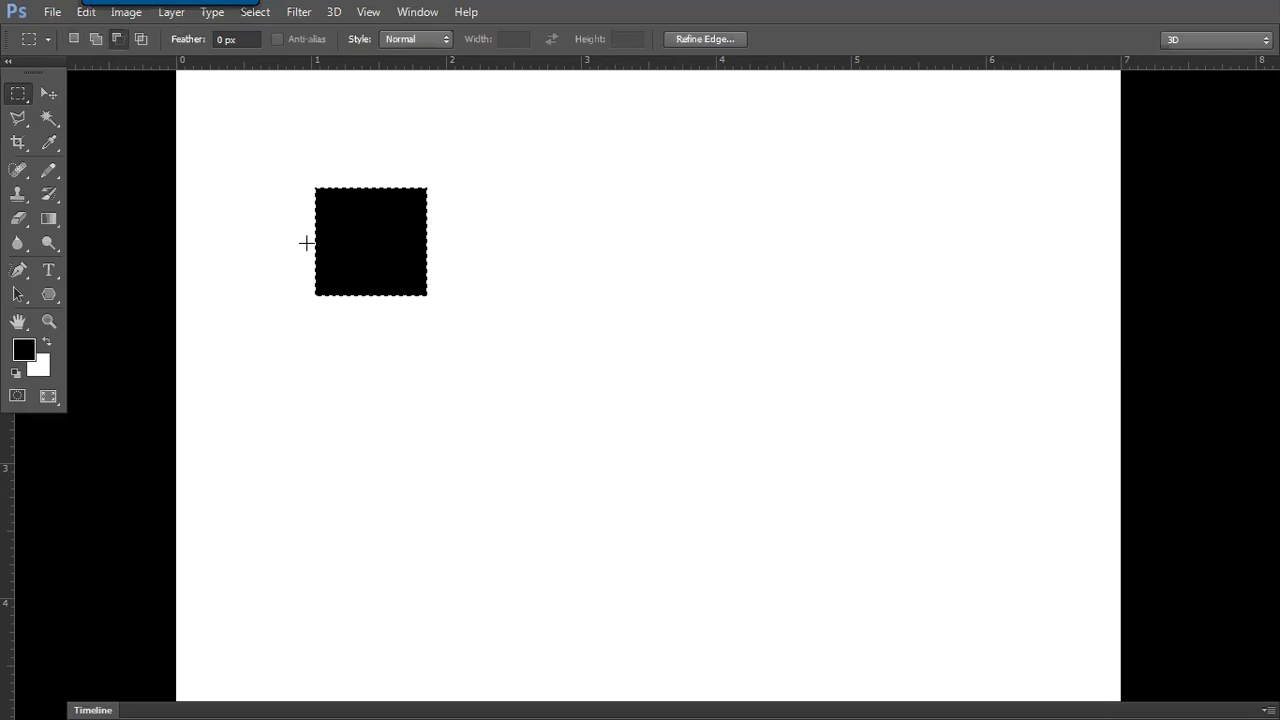
- Move the square selection beside the black square, feather it by 10 px, fill it with black, and deselect
drag(378, 260, 520, 260)
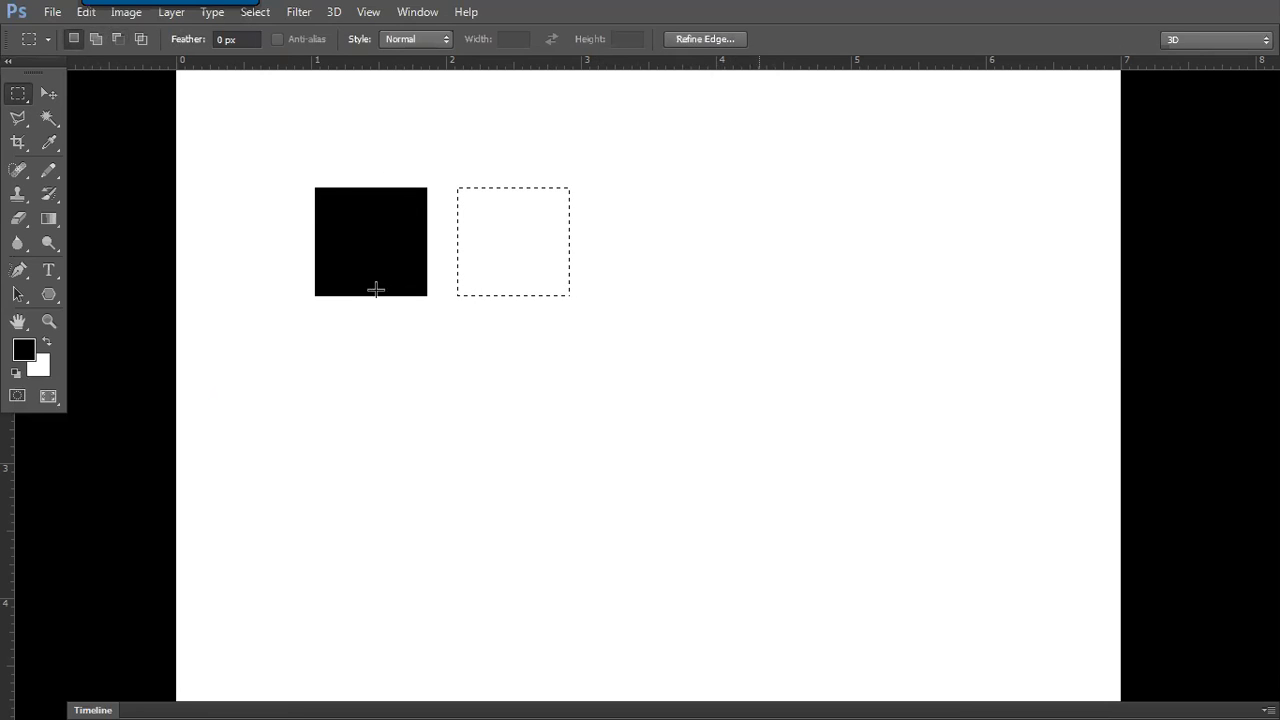
right_click(502, 224)
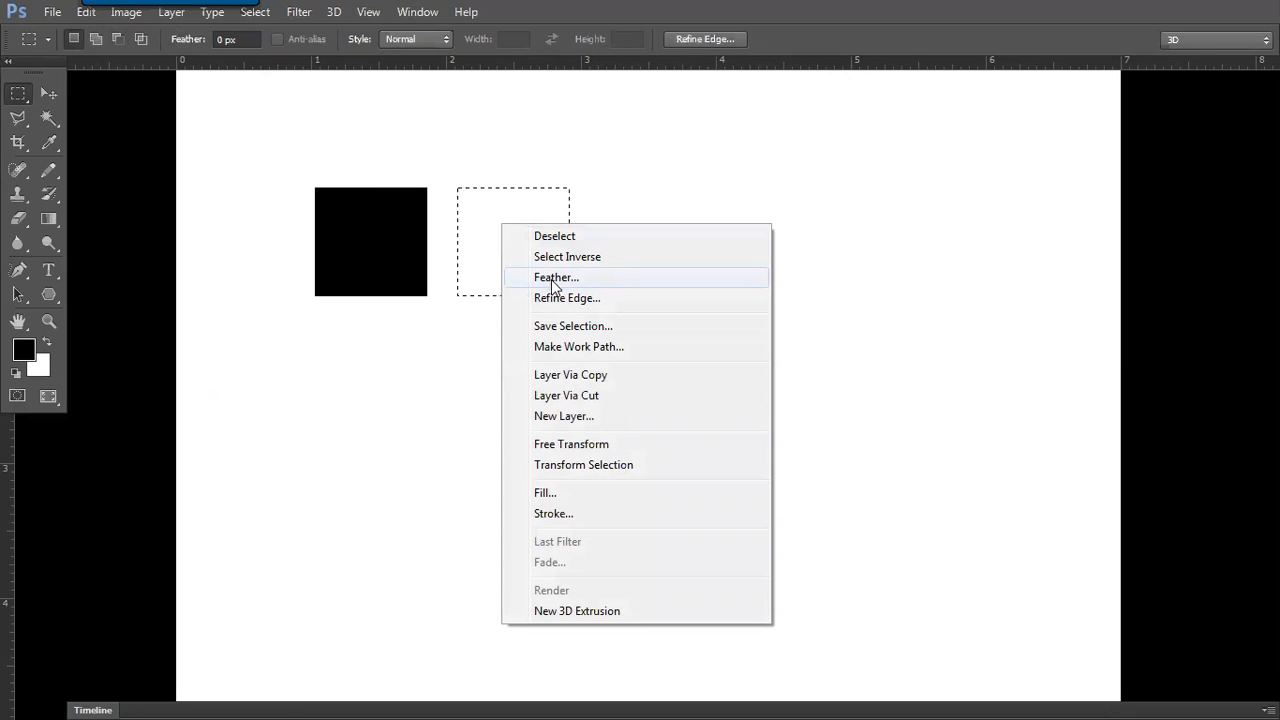
click(552, 279)
text(10)
key(Return)
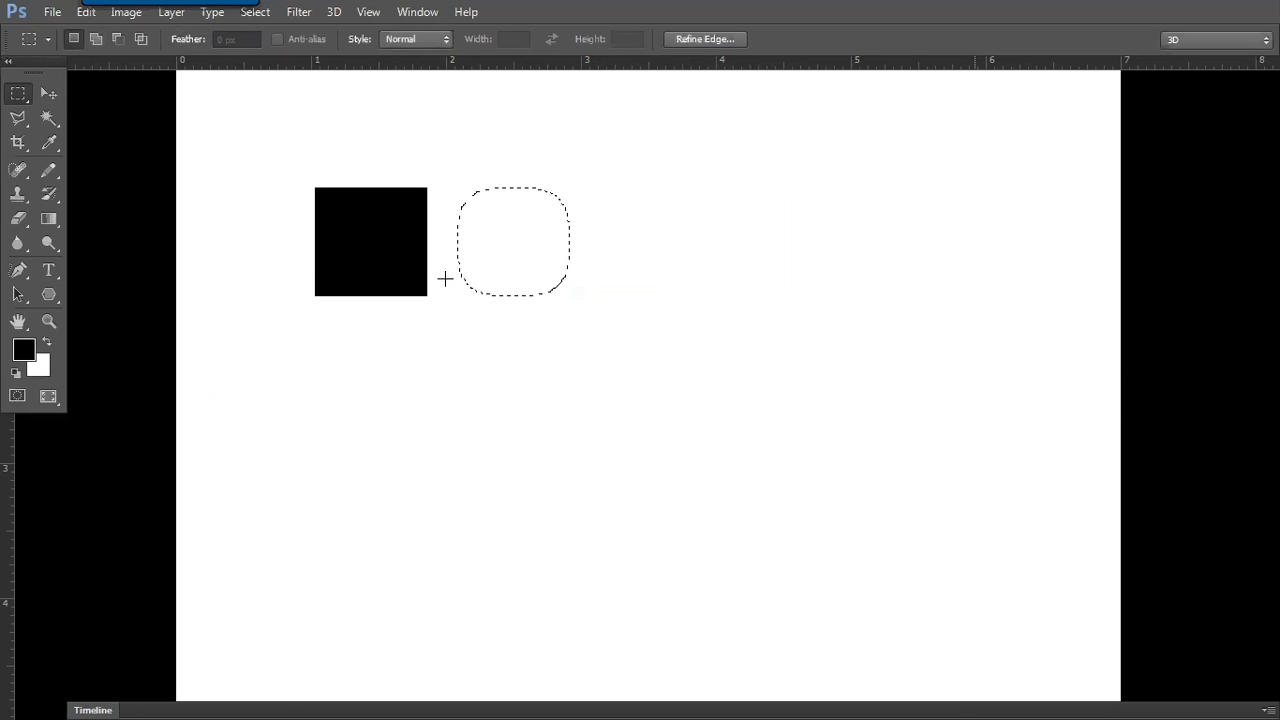
key(alt+BackSpace)
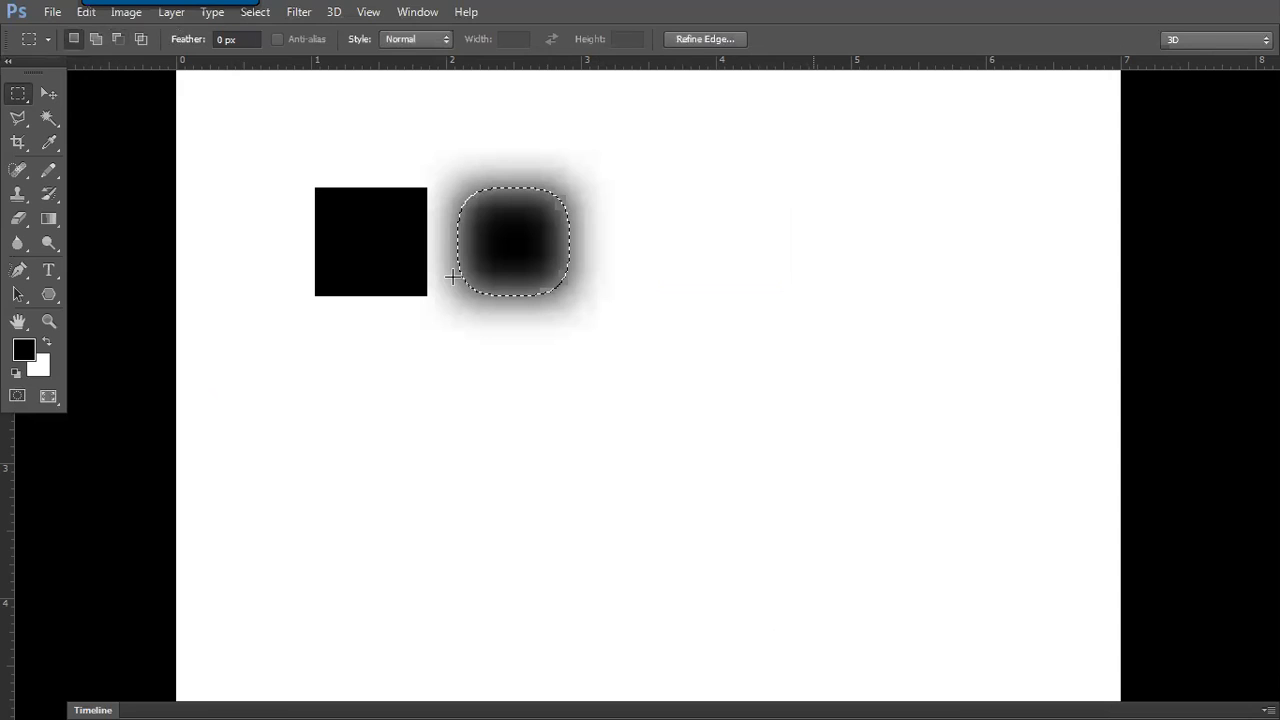
click(453, 277)
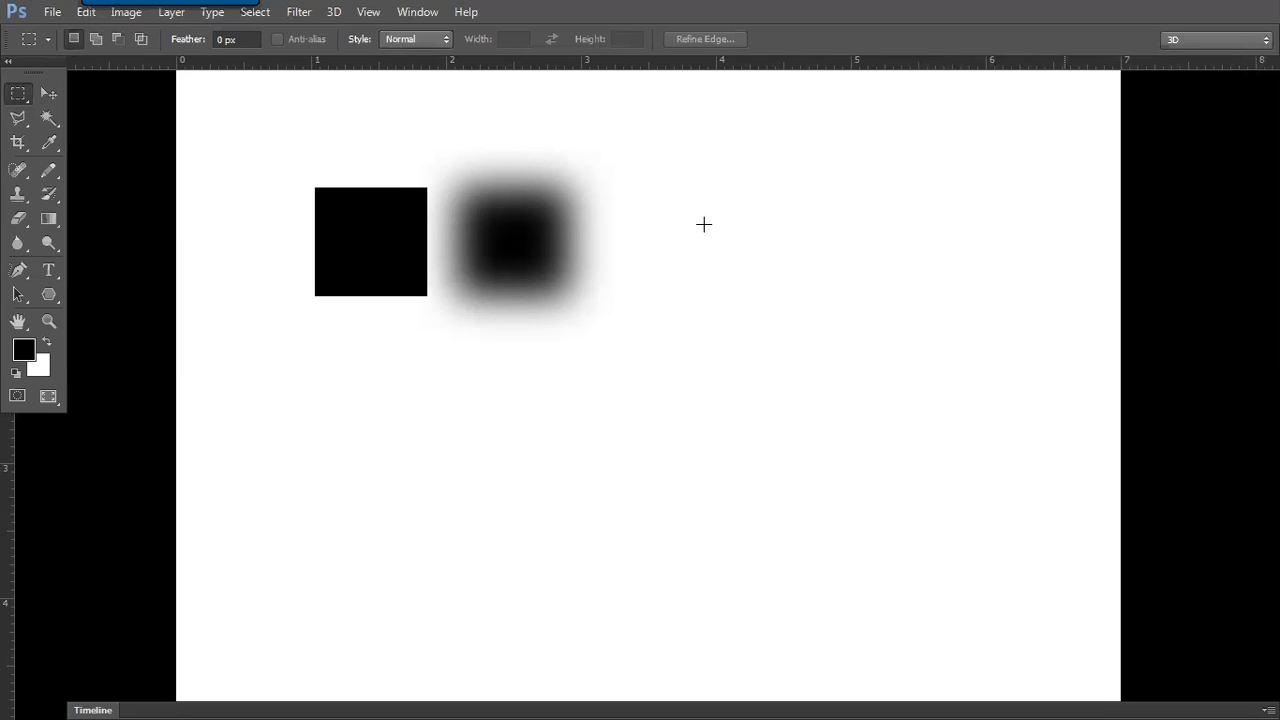
- Marquee-select an upright rectangle beyond the blurred square, feather it by 10 px, fill it with black, and deselect
drag(703, 224, 818, 365)
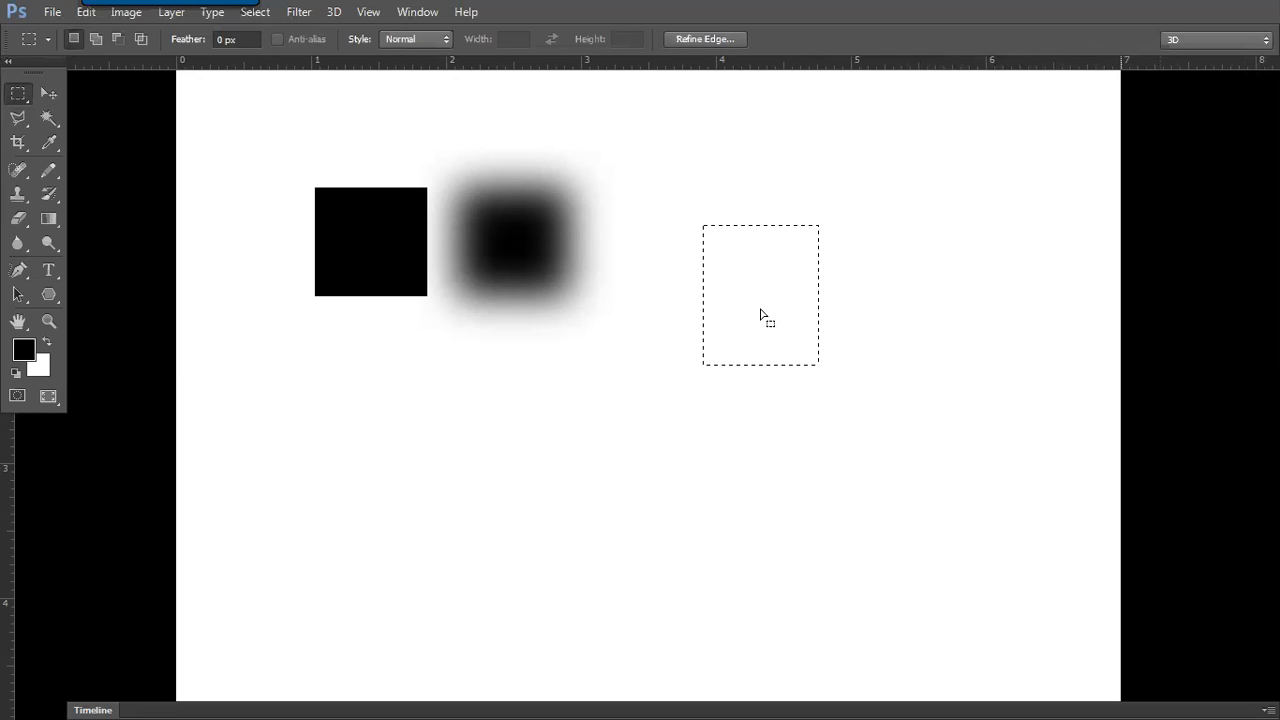
right_click(763, 318)
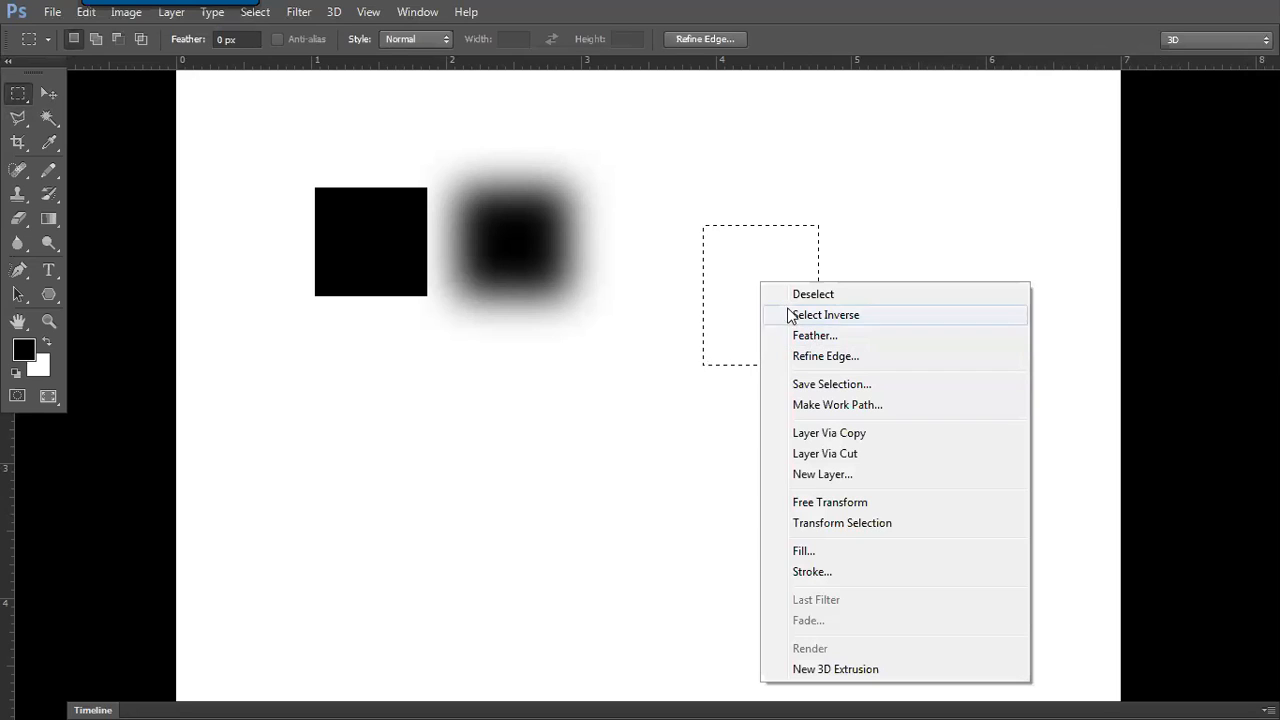
click(252, 18)
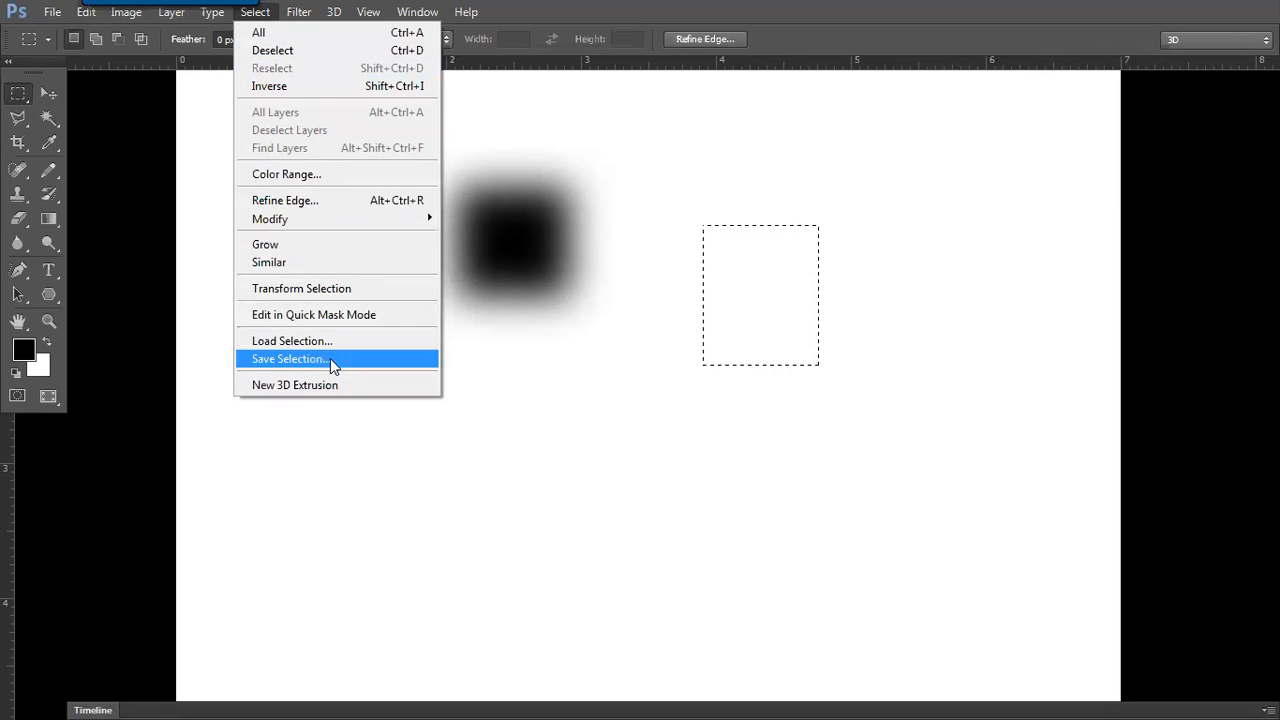
mouse_move(367, 229)
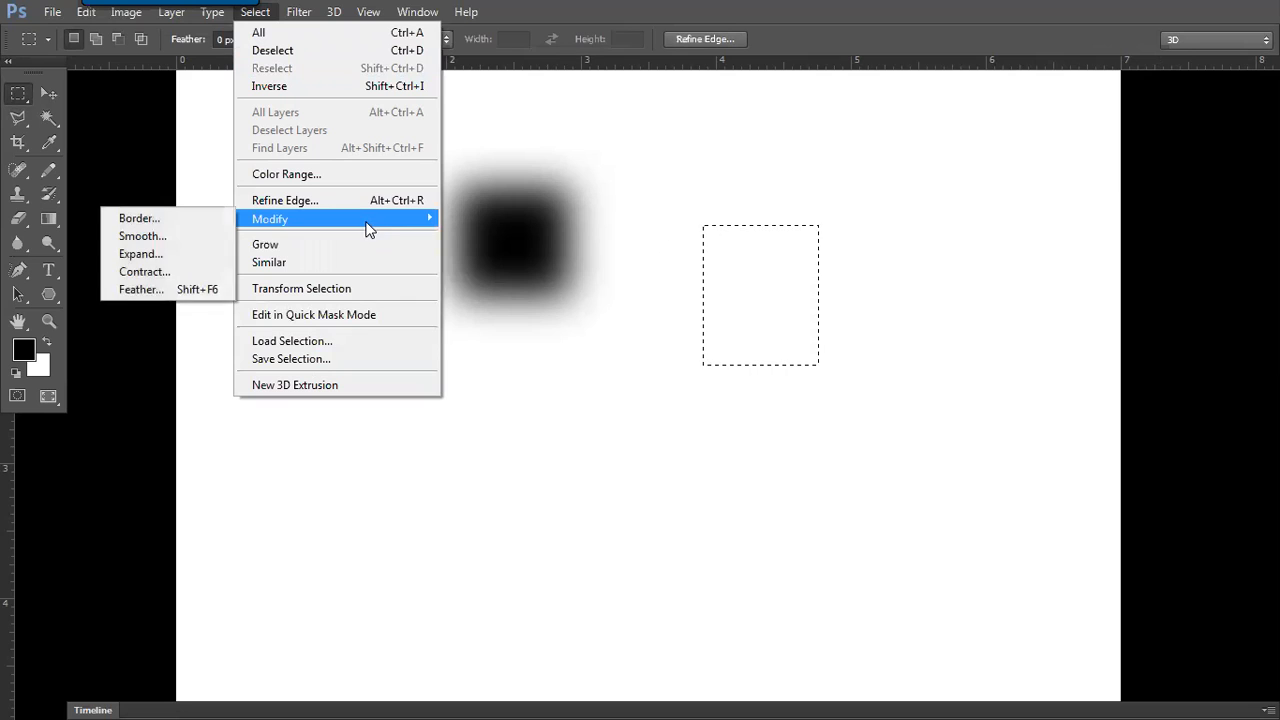
click(188, 296)
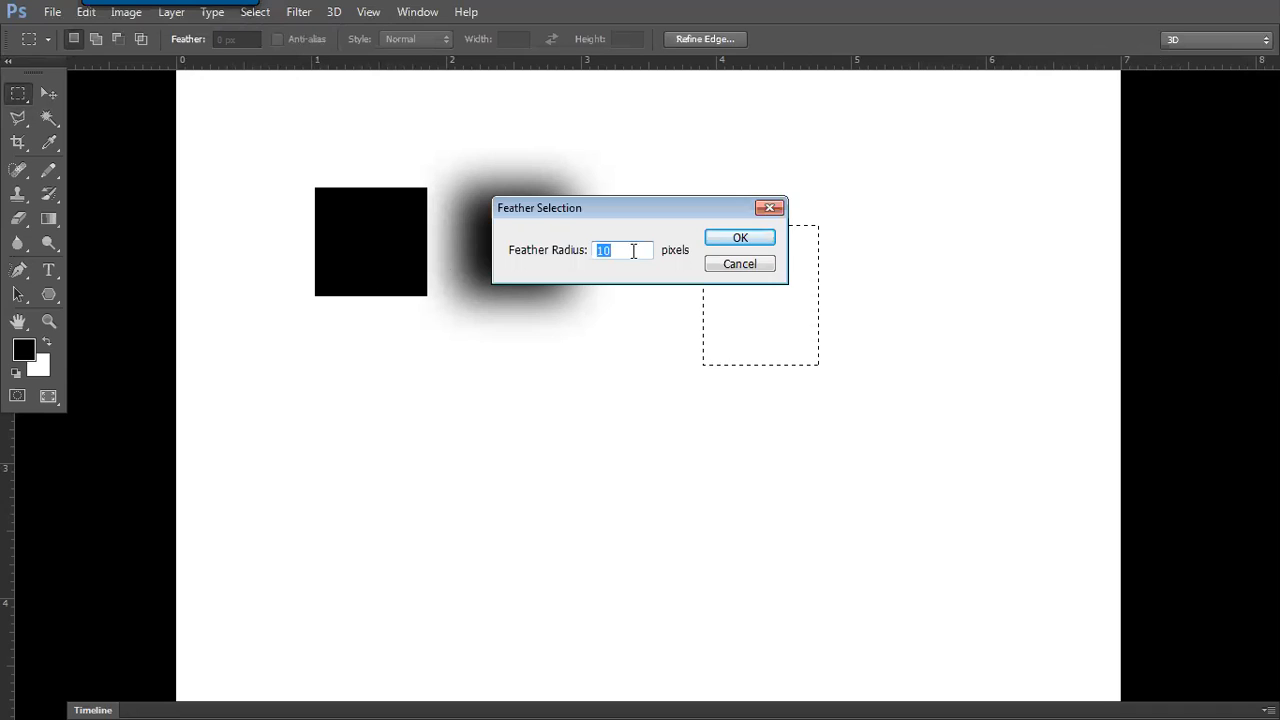
click(733, 242)
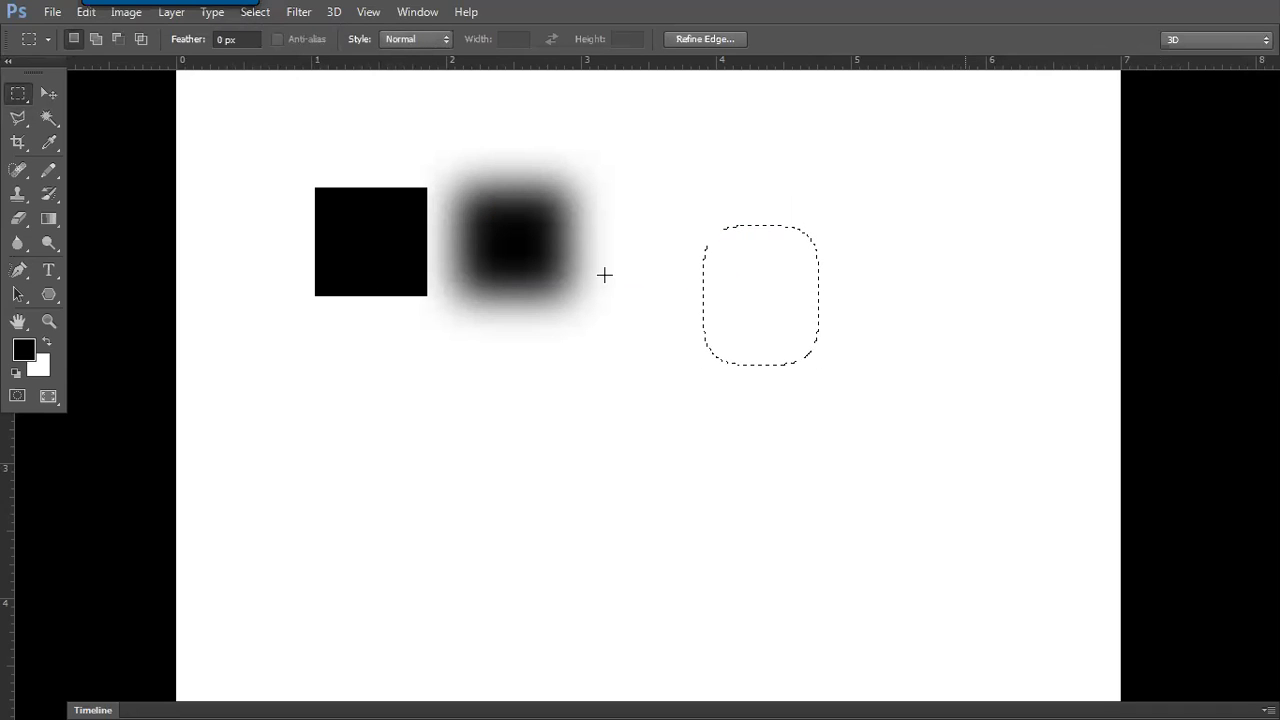
key(alt+BackSpace)
key(ctrl+d)
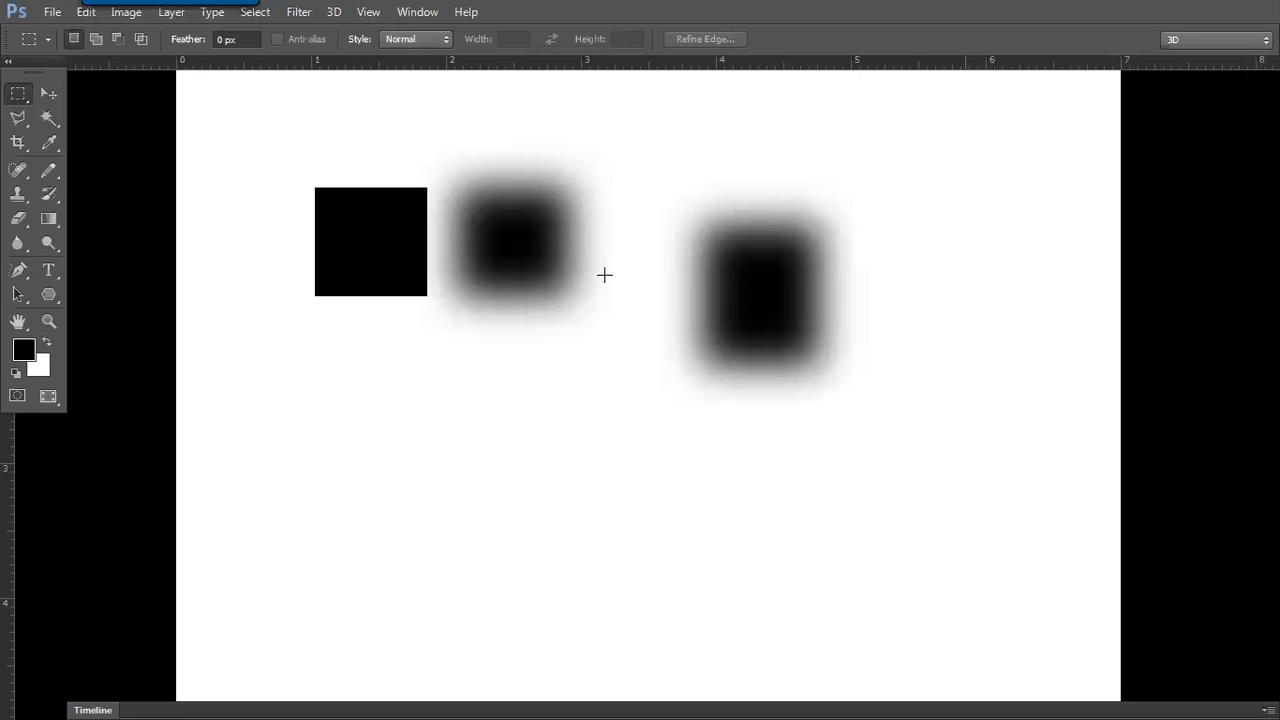
- Clear the canvas to white, then fill a wide horizontal marquee selection feathered by 20 px with black and deselect
key(ctrl+BackSpace)
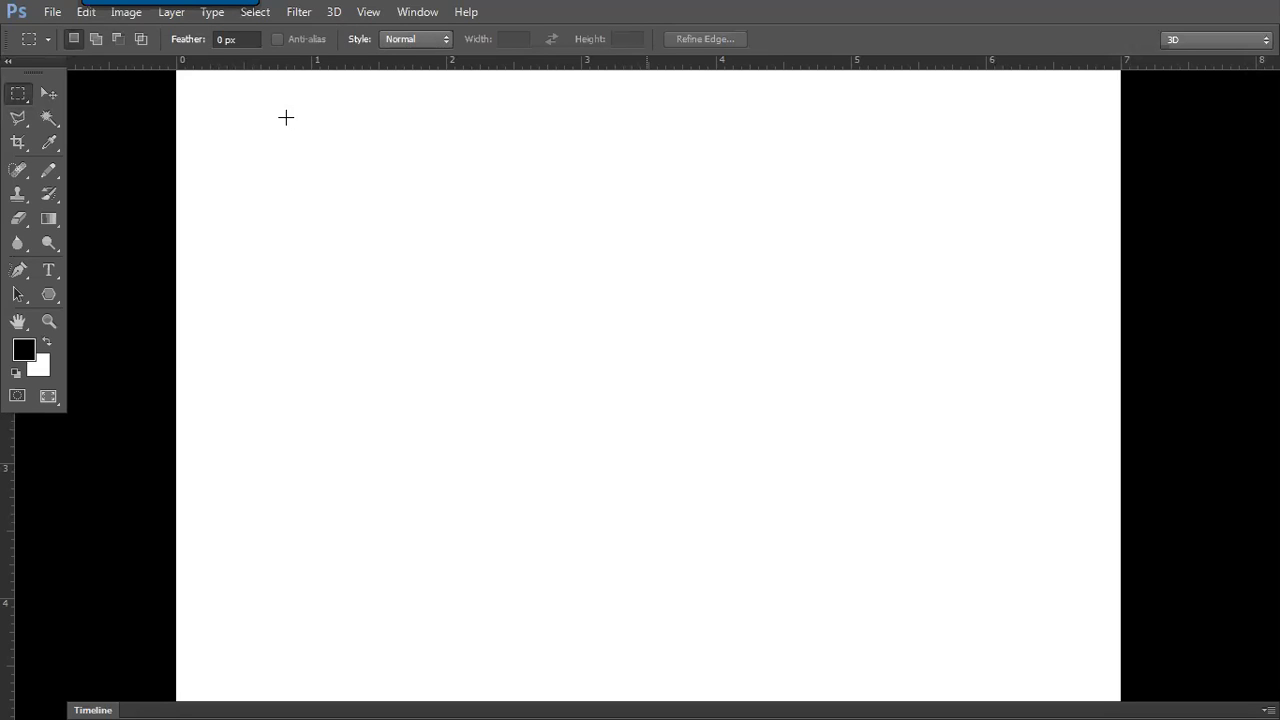
key(Return)
text(20)
key(Return)
drag(370, 273, 880, 361)
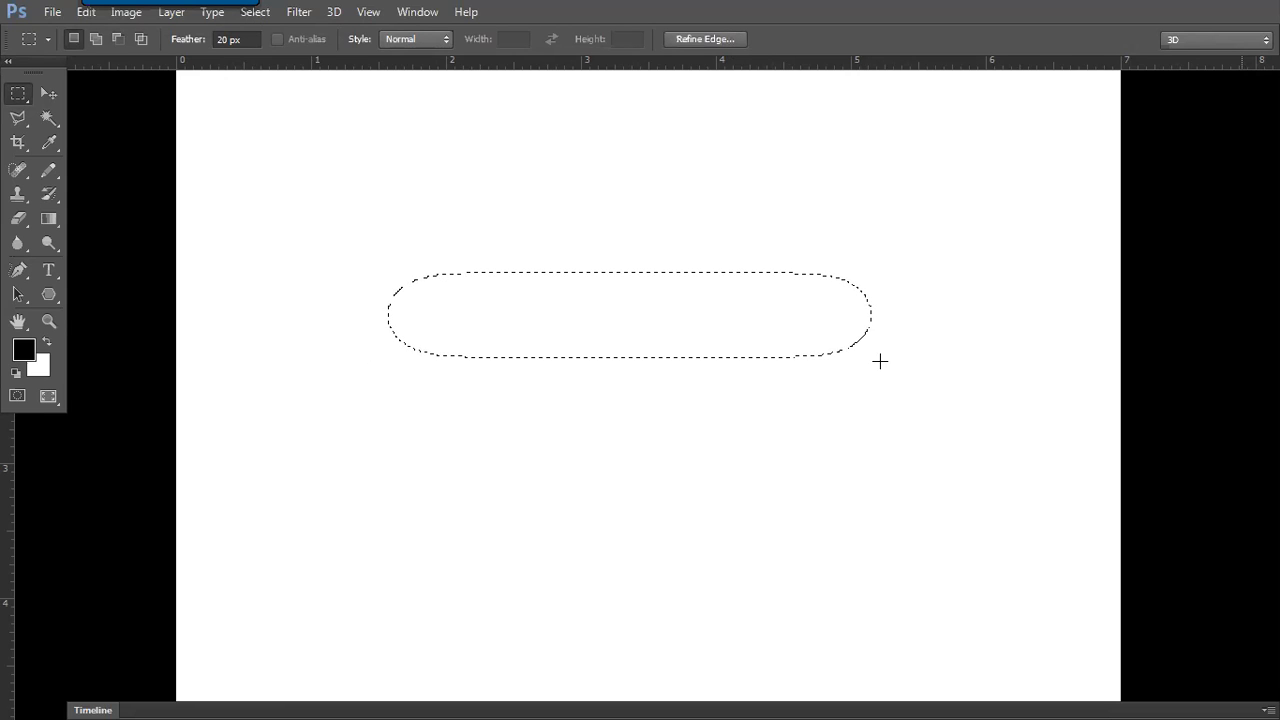
key(alt+BackSpace)
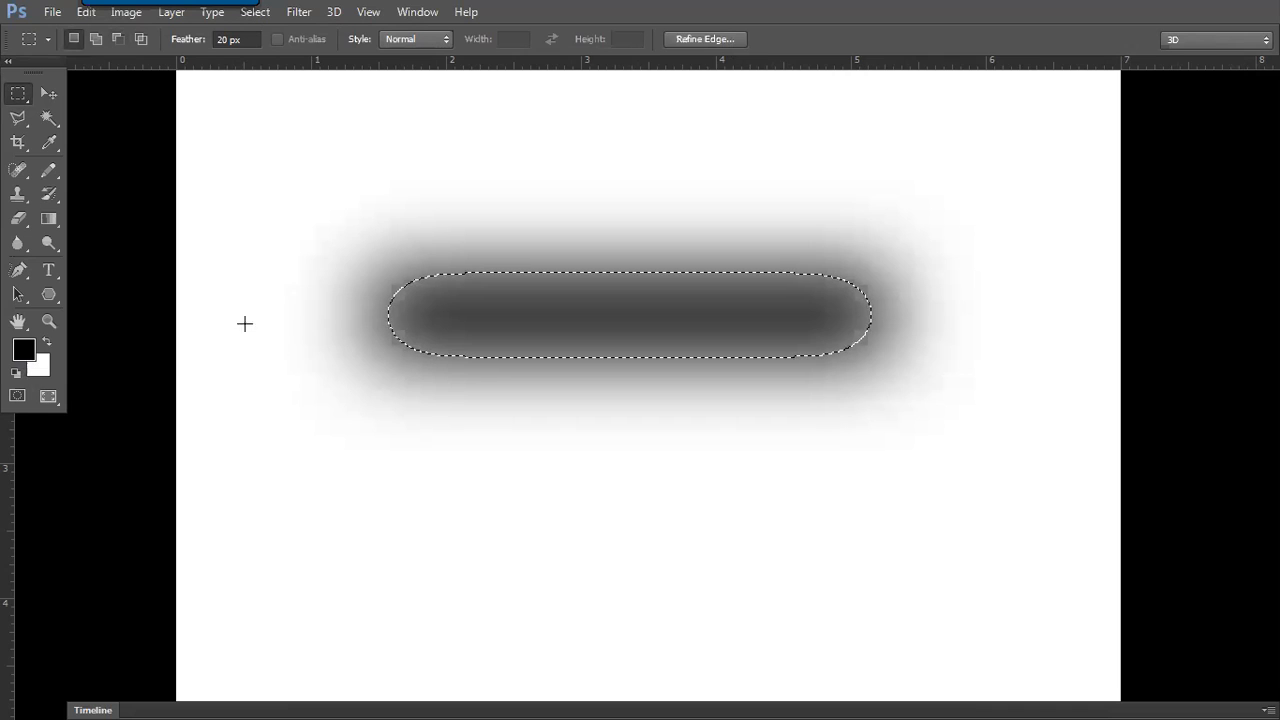
key(ctrl+d)
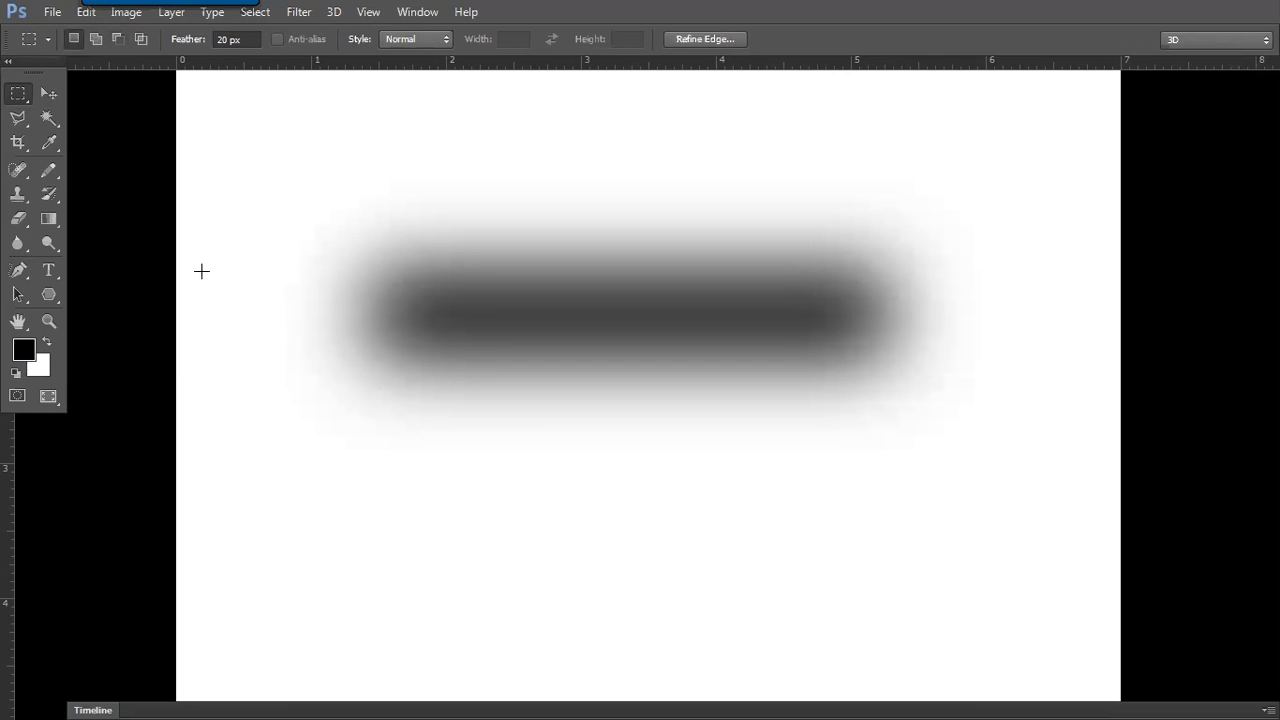
- Set the marquee feather to 0 px, delete a sharp-edged rectangle from the middle of the blurred bar, and deselect
key(Return)
text(0)
key(Return)
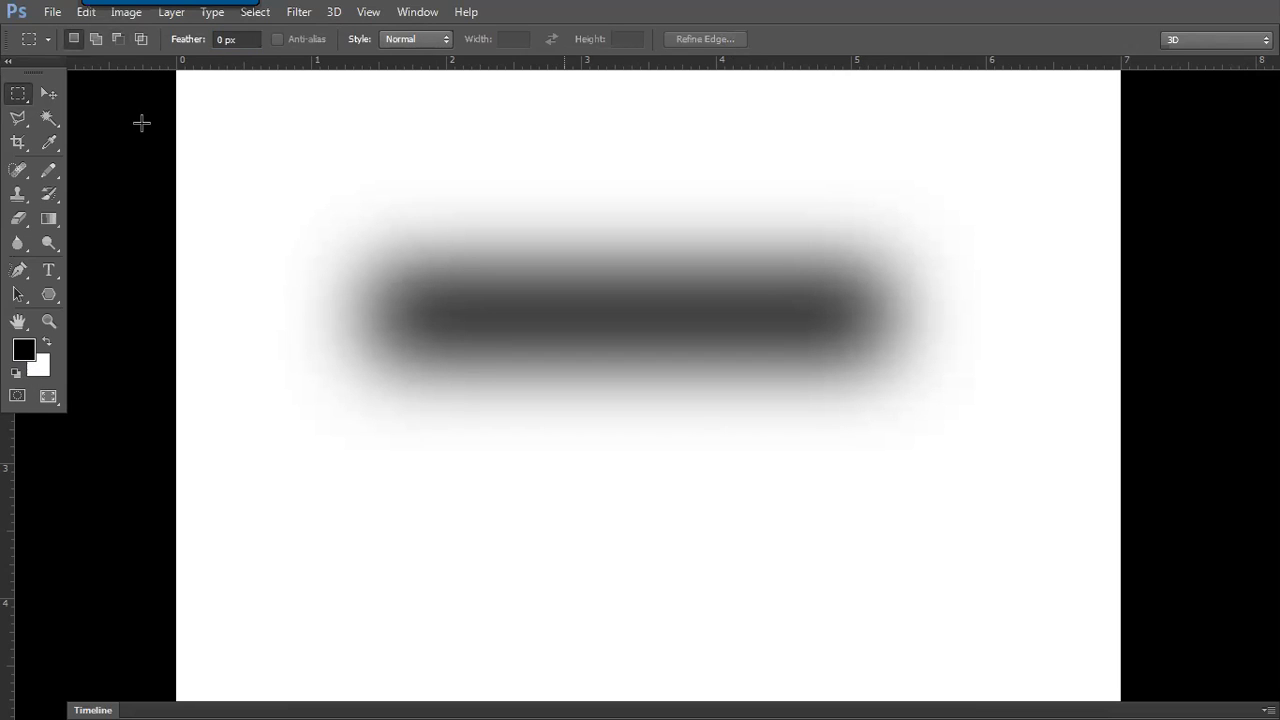
drag(754, 325, 859, 364)
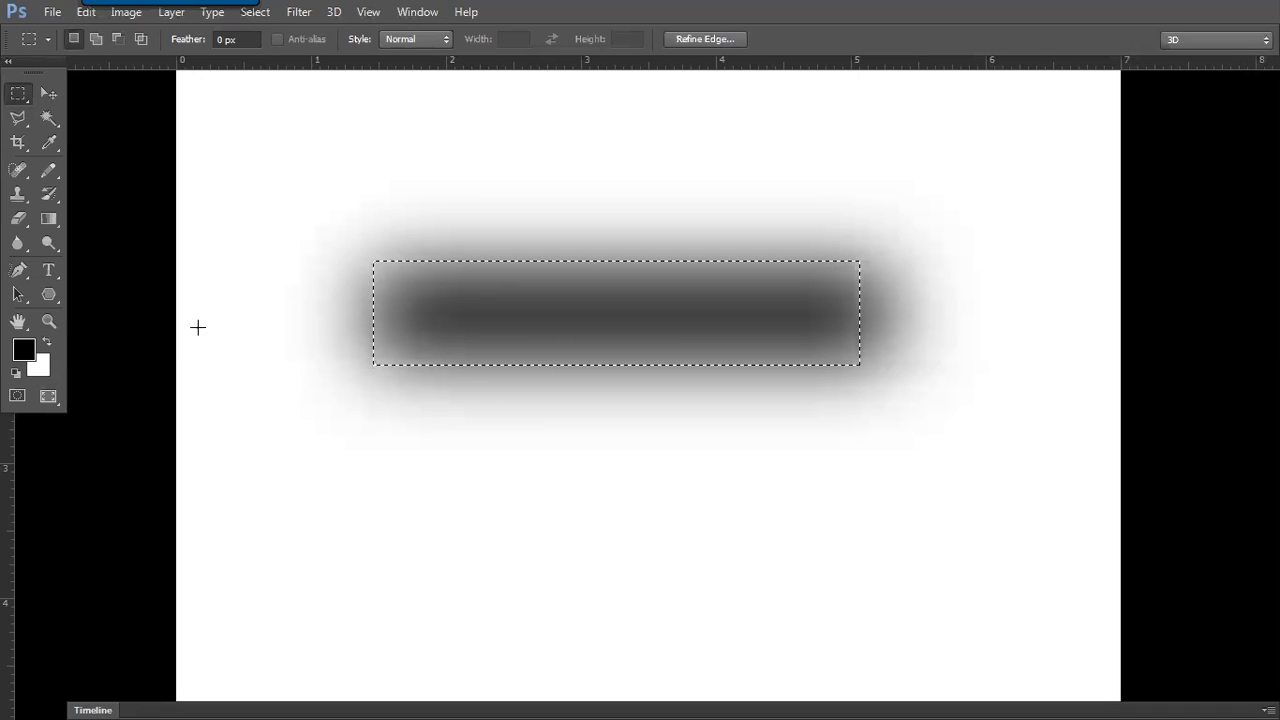
key(Delete)
key(ctrl+d)
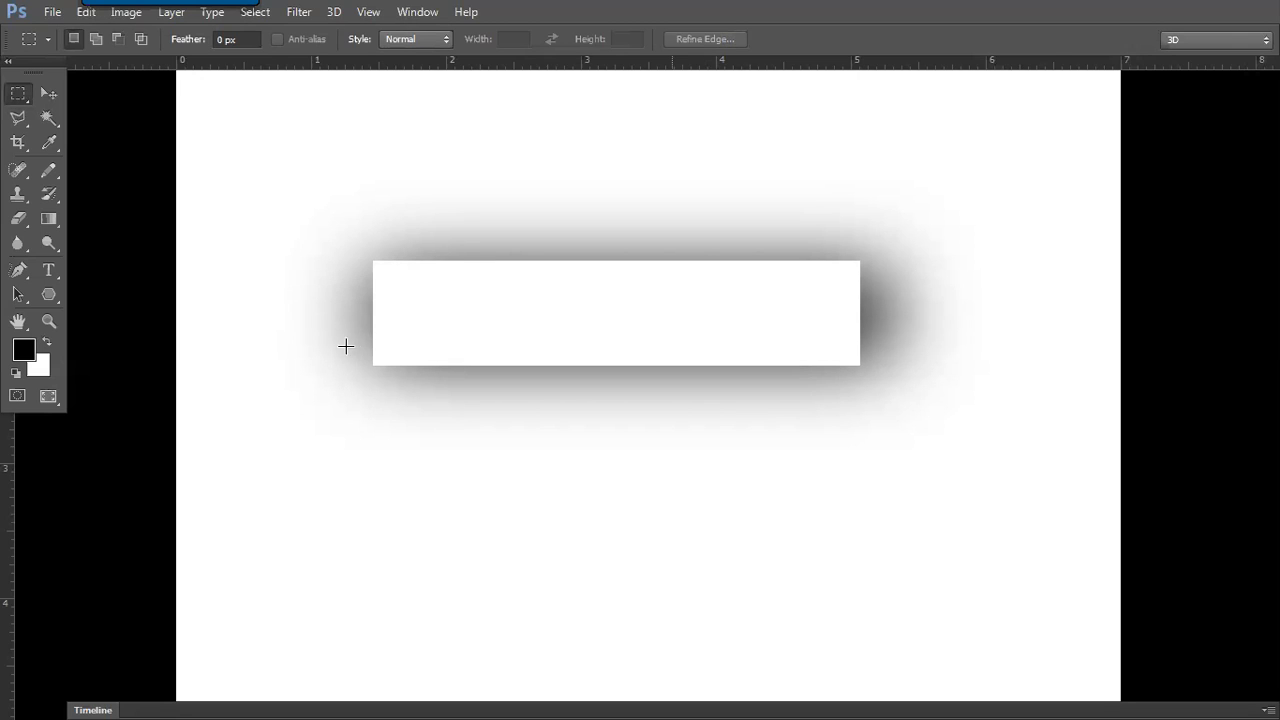
- Set the marquee feather to 20.8 px, fill a tall narrow selection crossing the white bar with black, and deselect
drag(178, 41, 372, 43)
drag(551, 195, 615, 530)
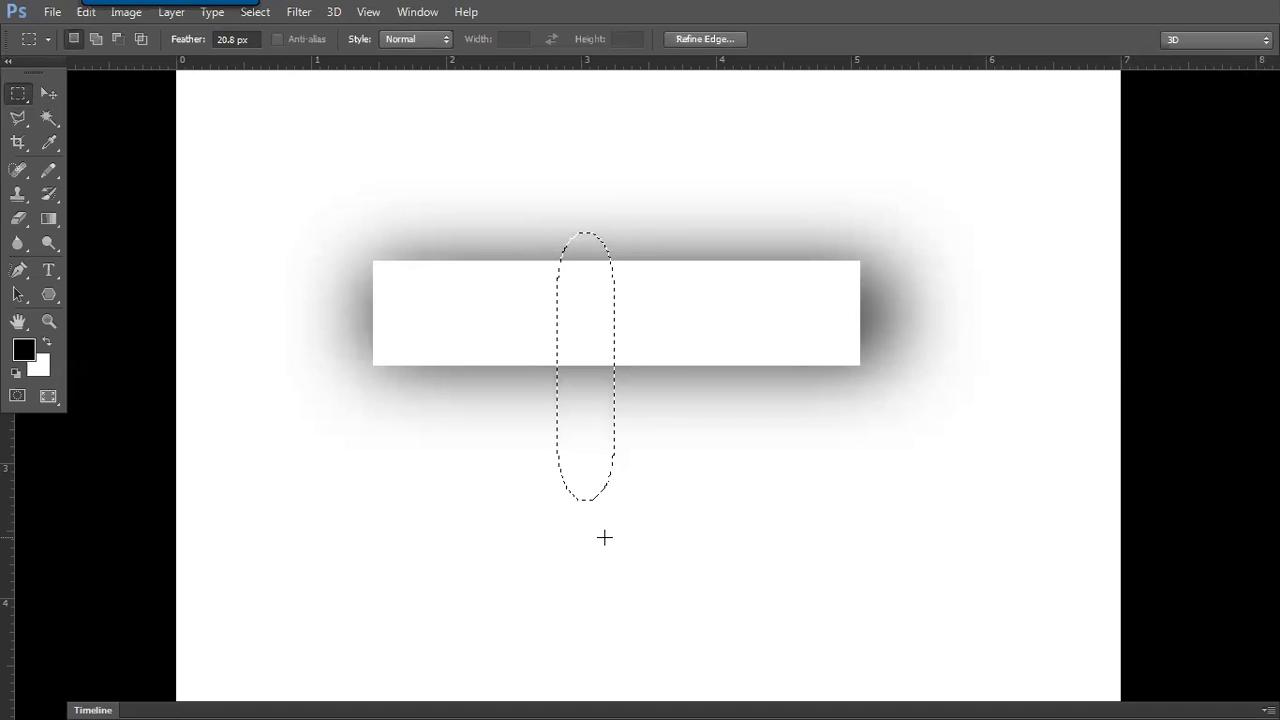
key(shift+F5)
key(Escape)
key(alt+BackSpace)
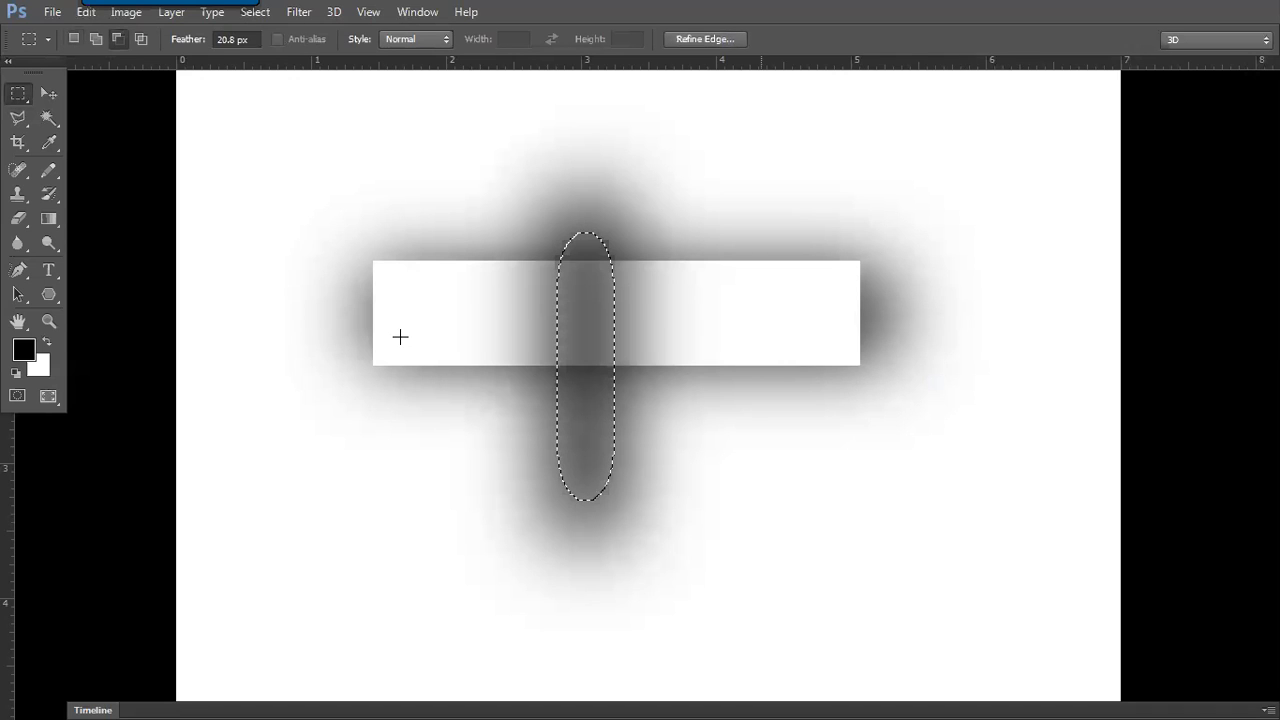
key(ctrl+d)
- Set the marquee feather to 0 px, fill a tall narrow strip over the vertical shadow with white, and deselect
key(Return)
text(0)
key(Return)
drag(553, 186, 609, 537)
key(ctrl+BackSpace)
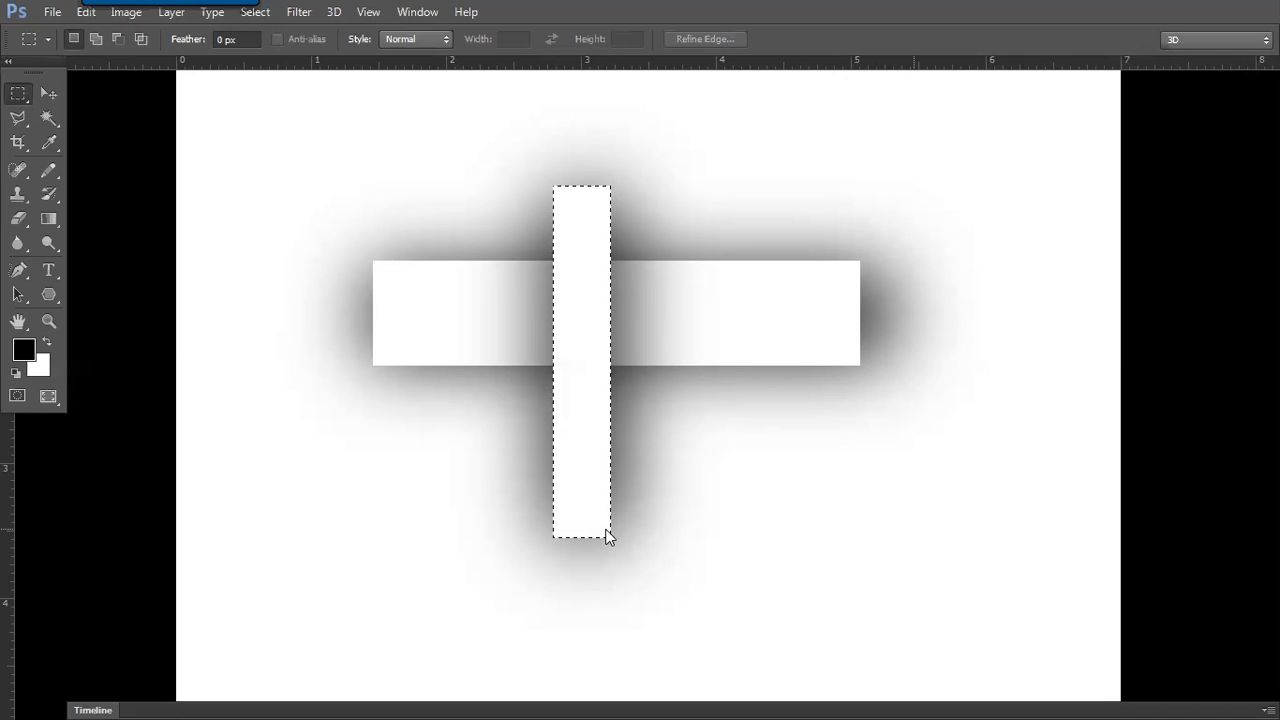
key(ctrl+d)
key(ctrl+plus)
key(ctrl+minus)
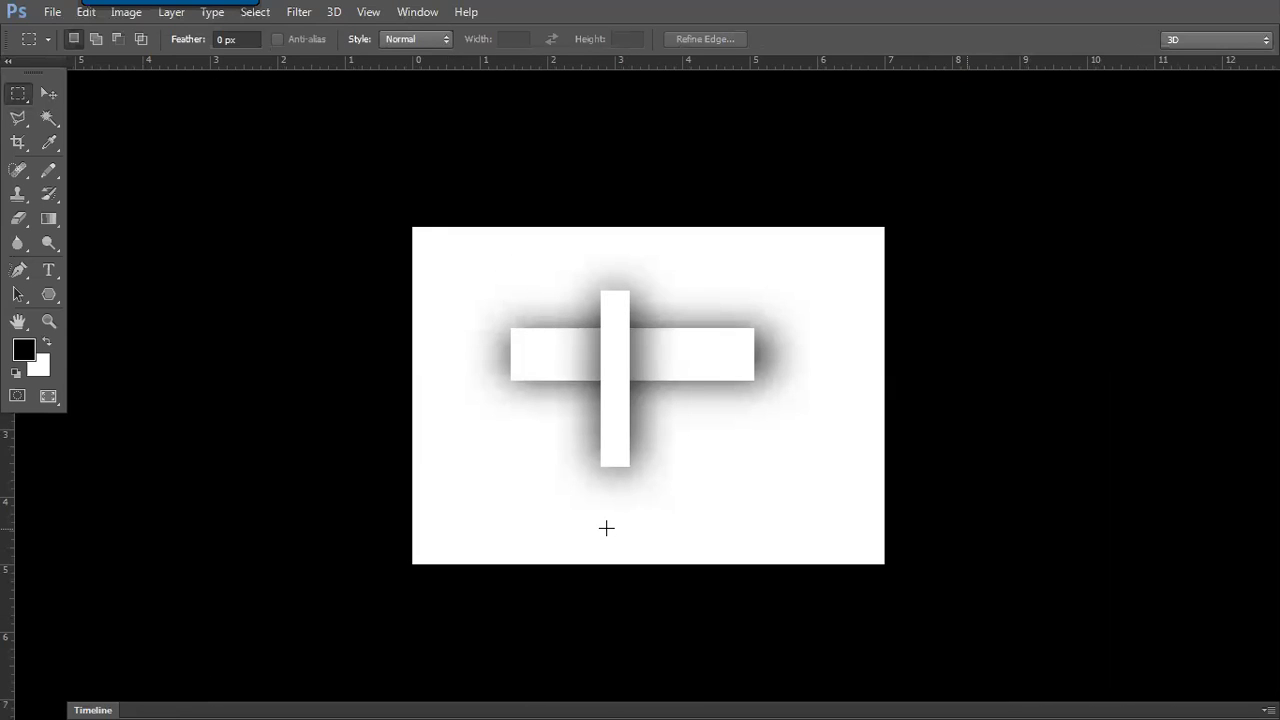
key(ctrl+plus)
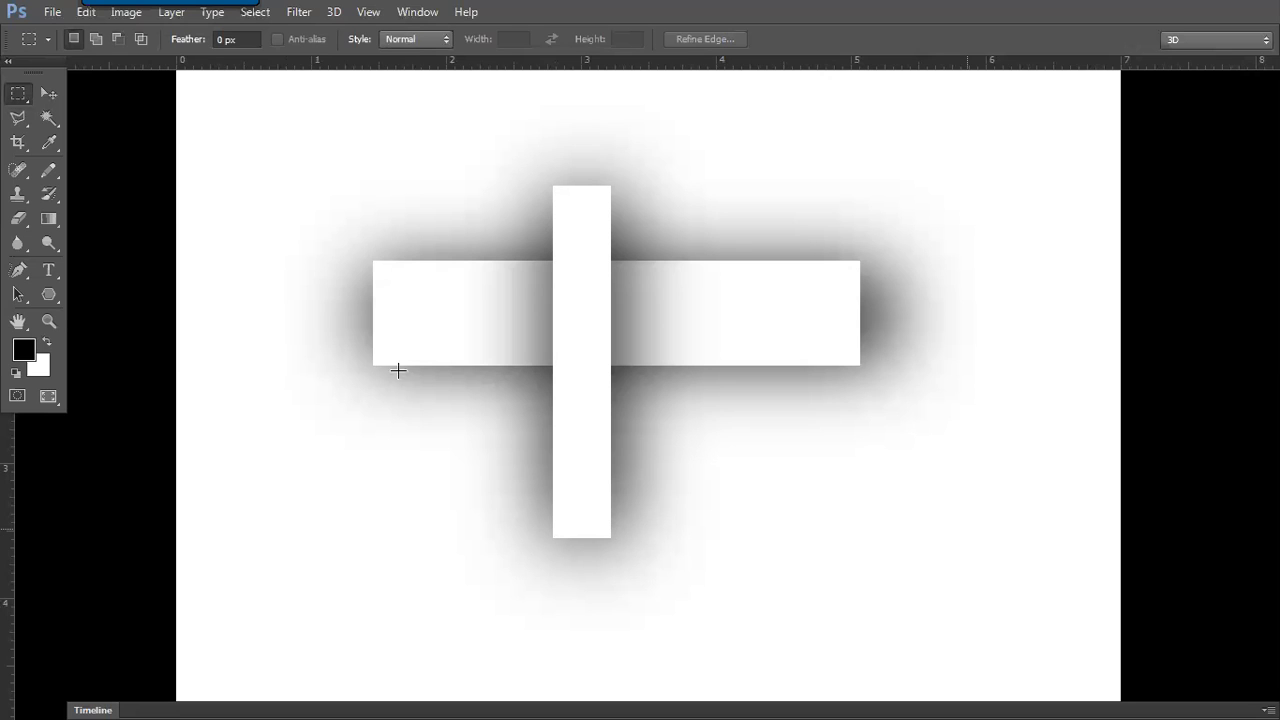
- Set the marquee feather to 20 px, fill a horizontal selection across the vertical strip's lower part with black, and deselect
drag(358, 412, 849, 481)
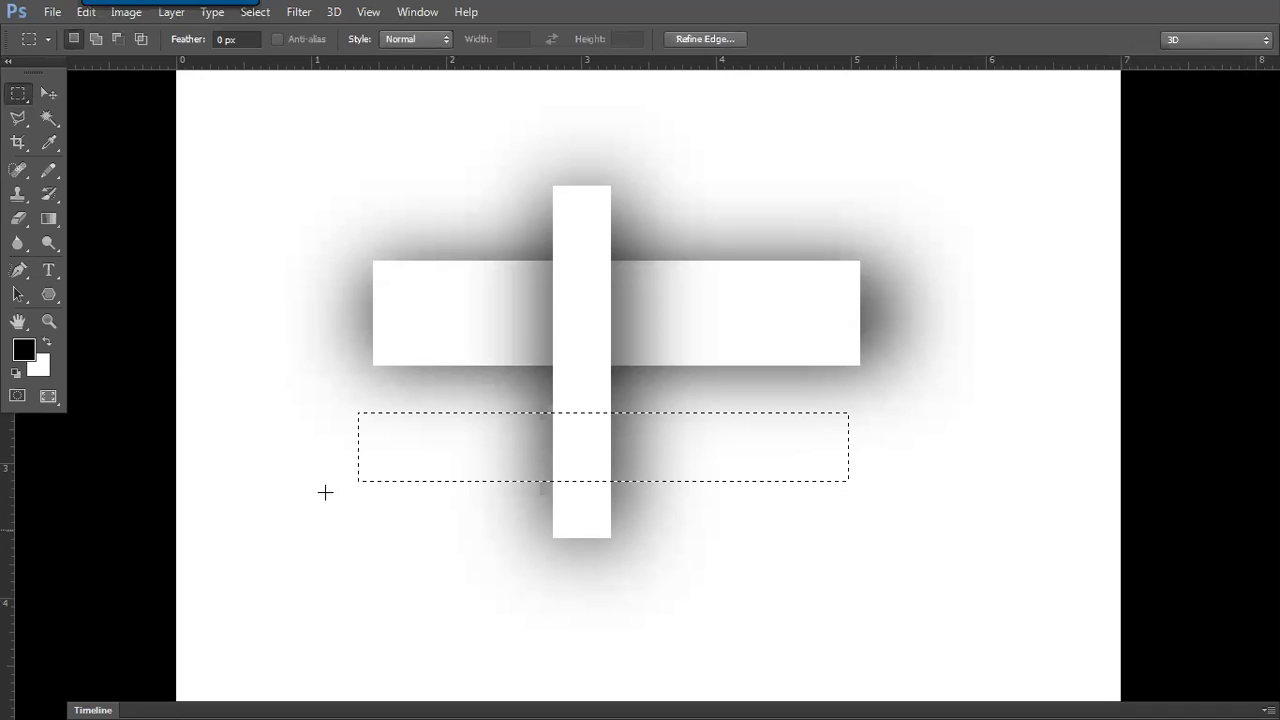
click(333, 401)
key(Return)
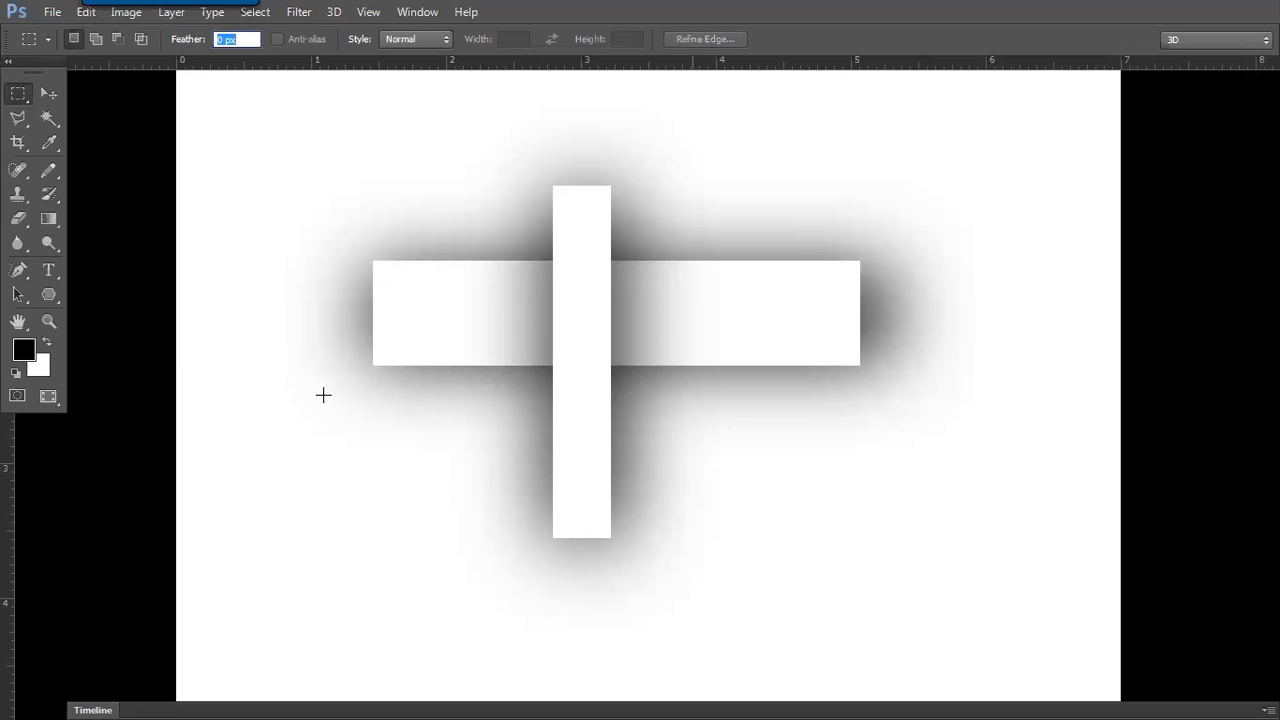
text(20)
key(Return)
drag(392, 434, 829, 480)
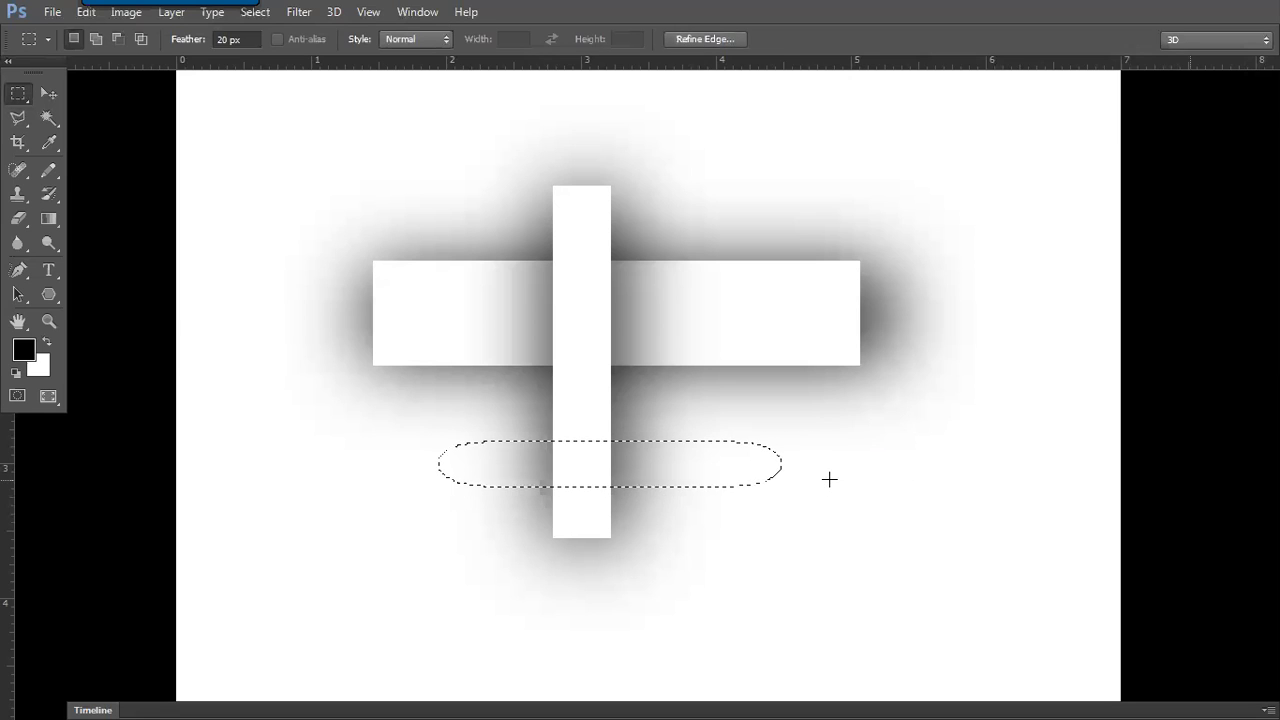
key(alt+BackSpace)
key(ctrl+d)
- Set the marquee feather to 0 px, fill a thin horizontal strip over the lower horizontal shadow with white, and deselect
drag(422, 443, 779, 489)
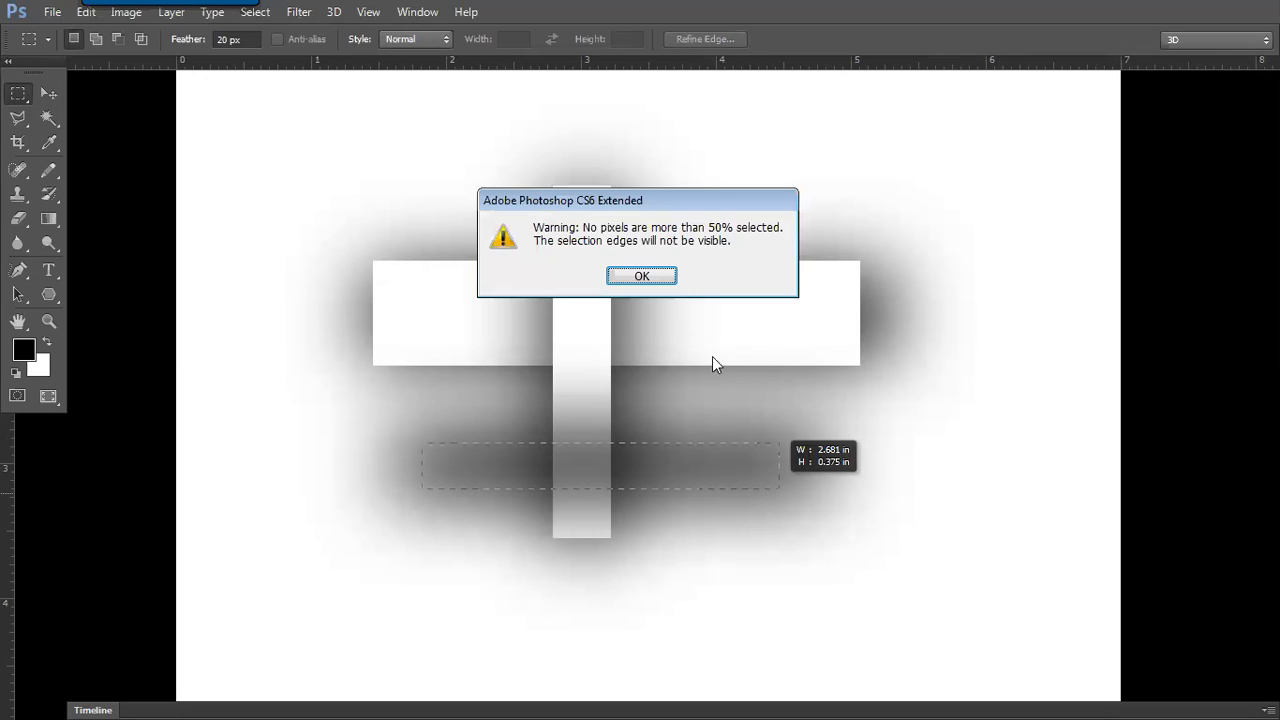
click(645, 278)
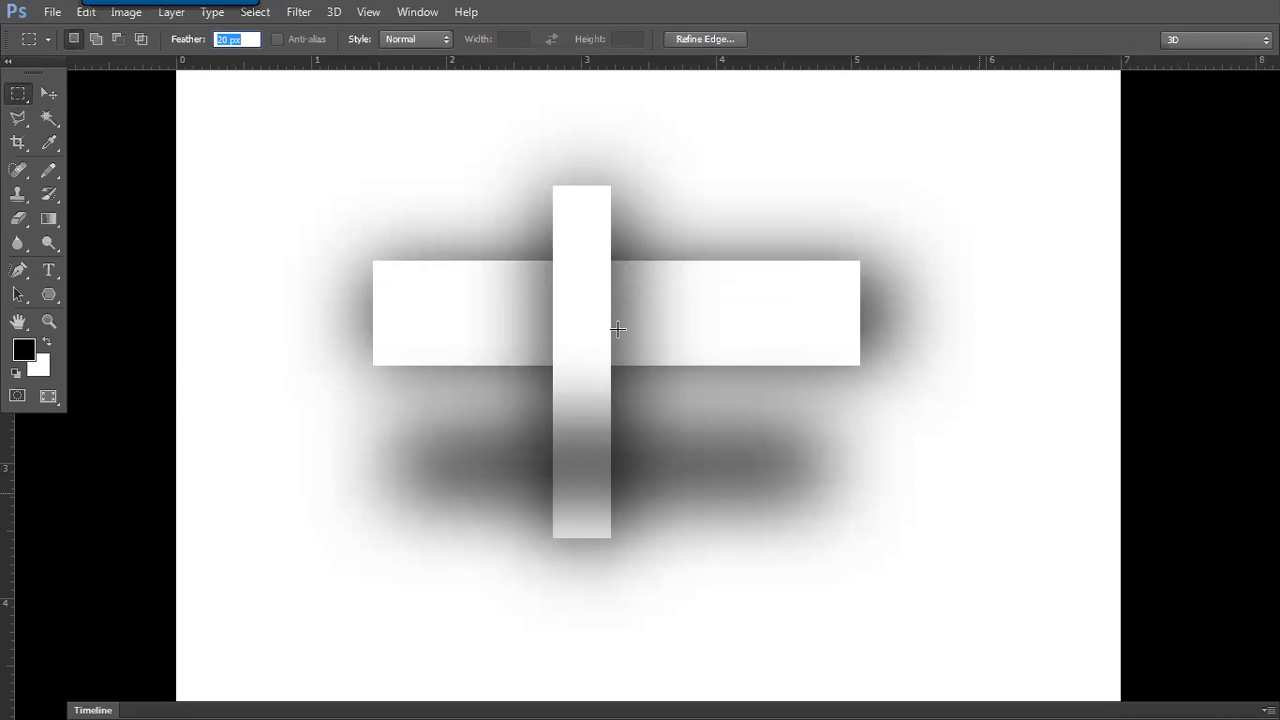
text(0)
key(Return)
drag(426, 443, 791, 490)
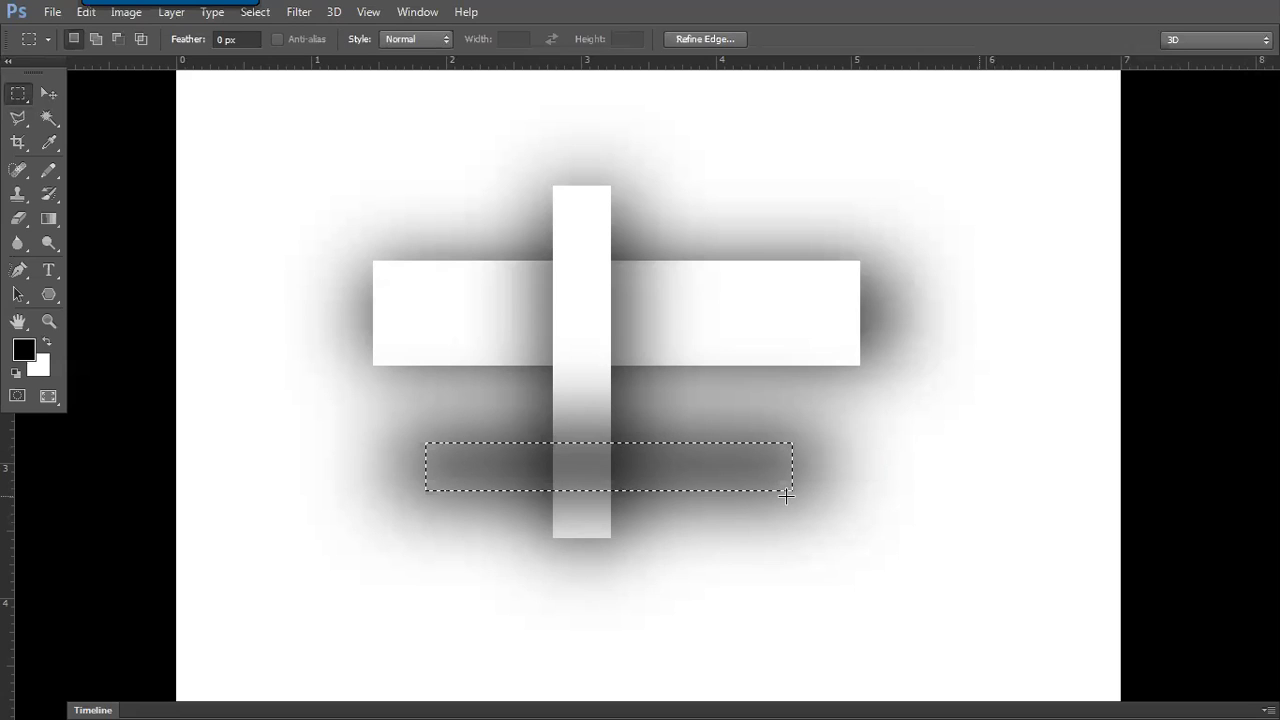
key(alt+BackSpace)
key(ctrl+z)
key(ctrl+BackSpace)
key(ctrl+d)
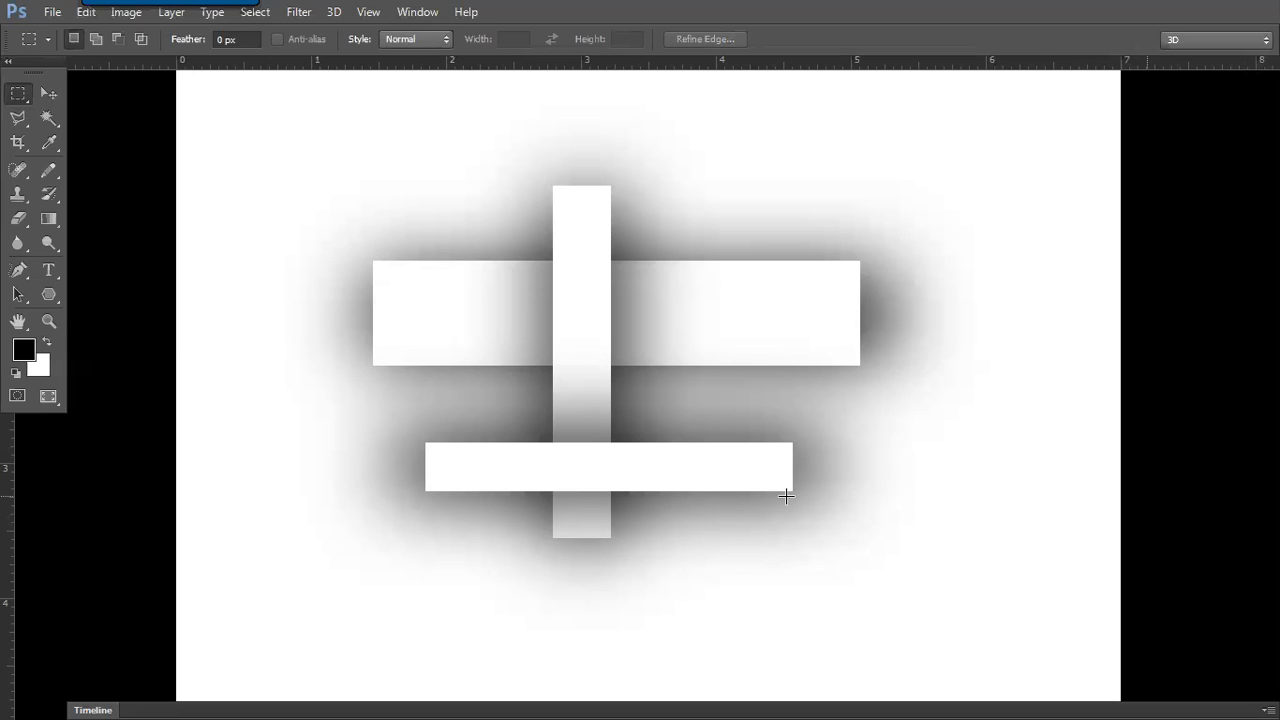
- Examine the overlapping white strips and their soft shadows at several magnifications, finishing with the whole canvas fitted to the view
key(ctrl+plus)
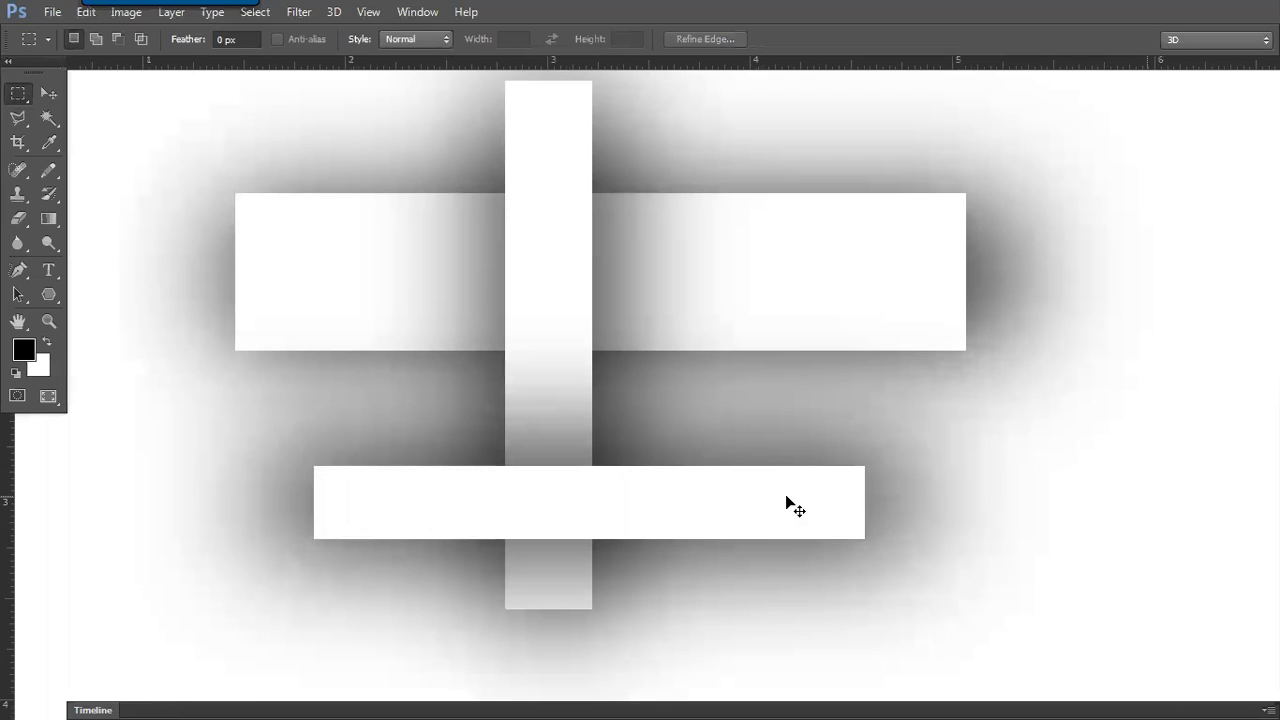
key(ctrl+minus)
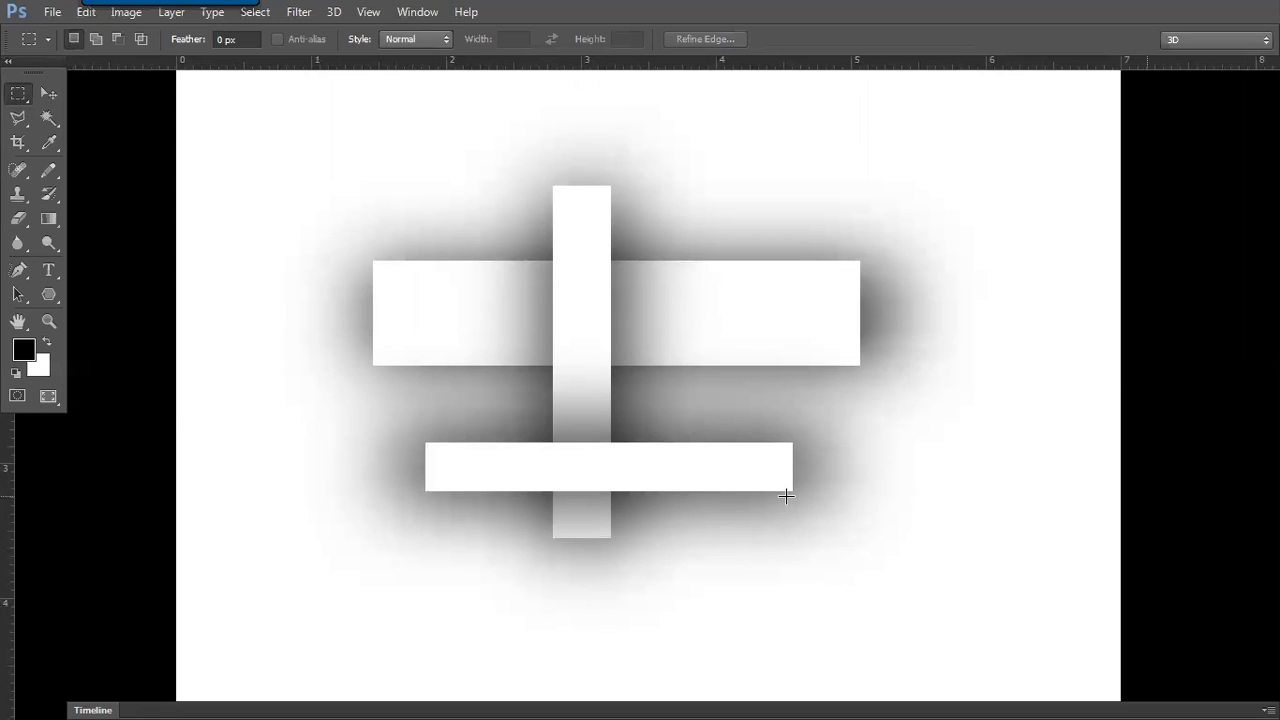
key(ctrl+plus)
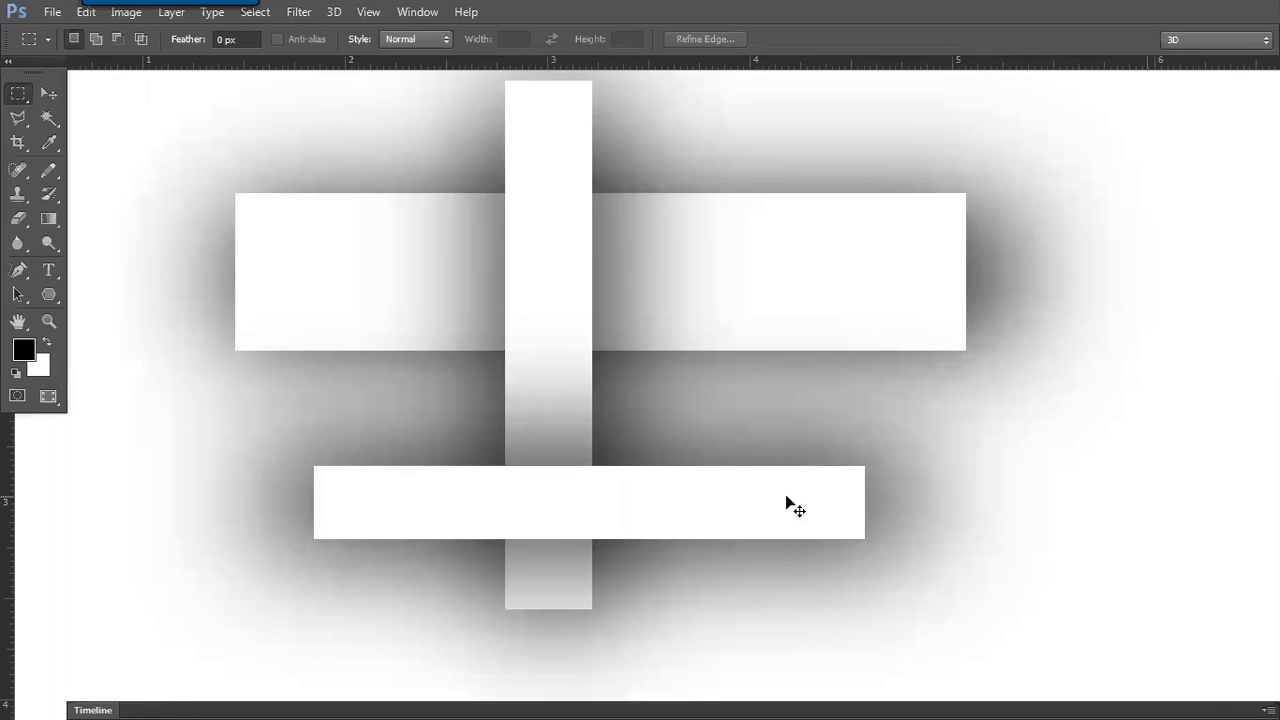
key(ctrl+minus)
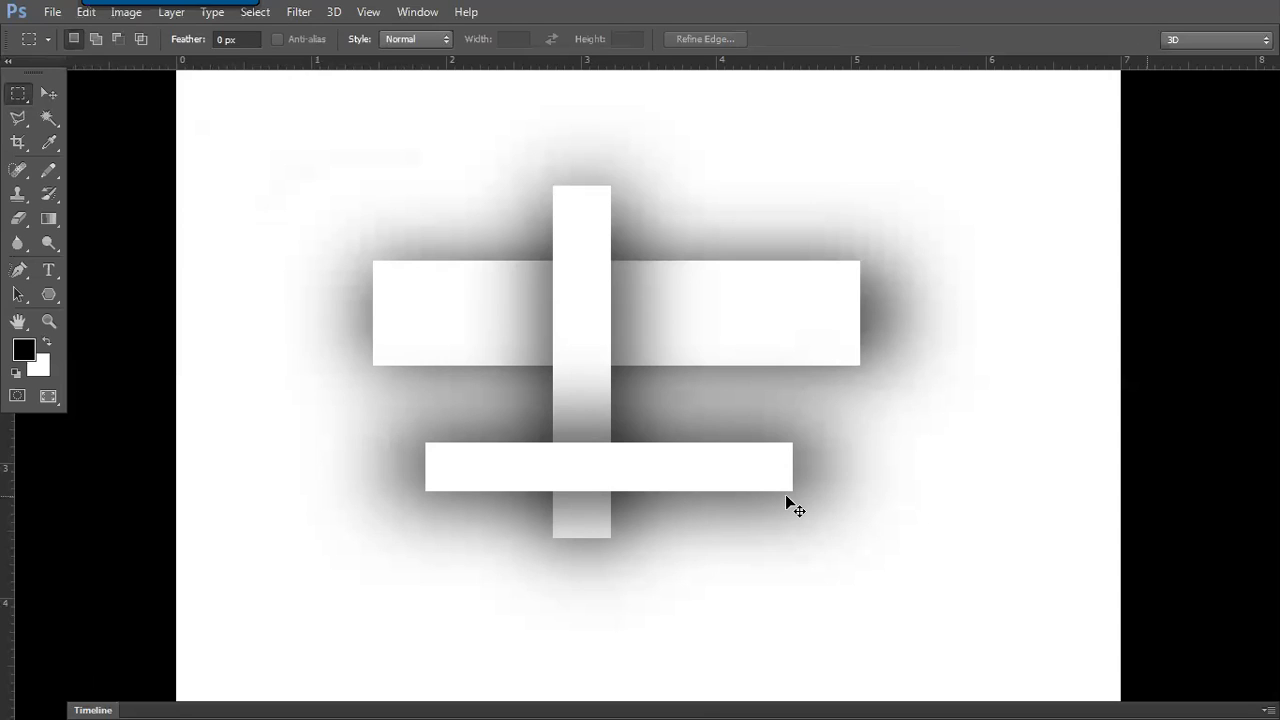
key(ctrl+minus)
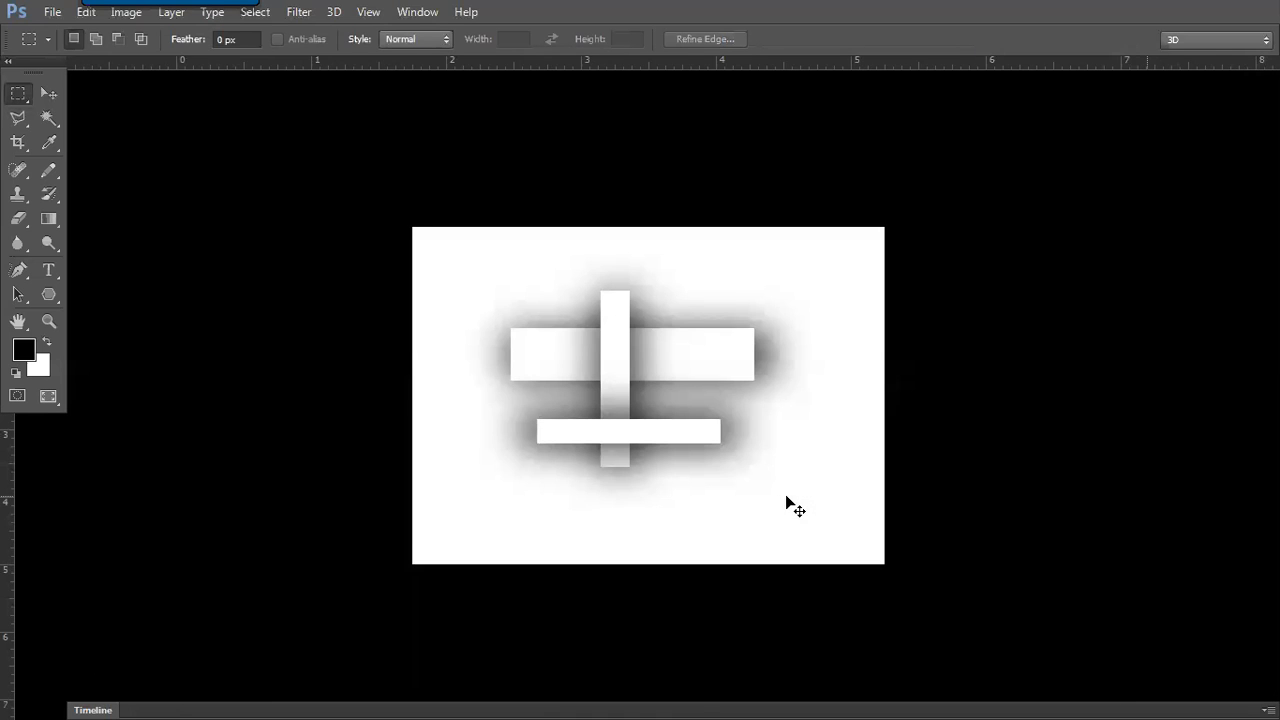
key(ctrl+plus)
key(ctrl+minus)
key(ctrl+plus)
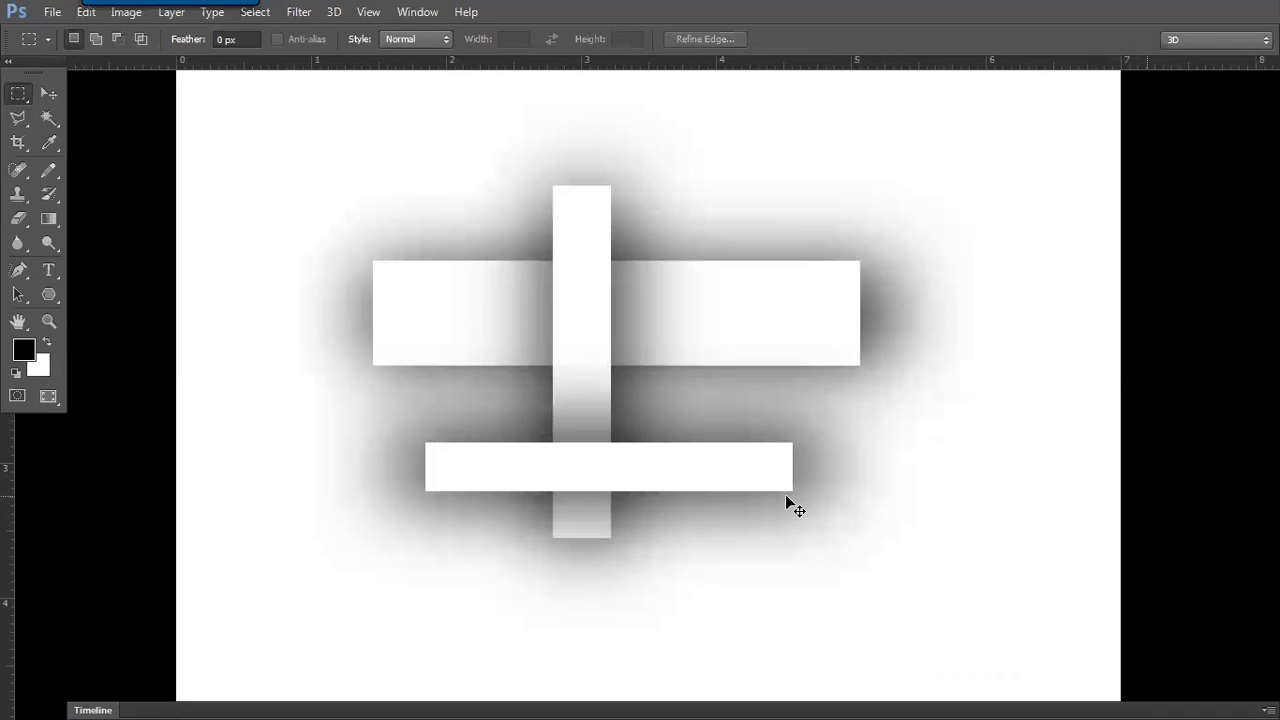
key(ctrl+minus)
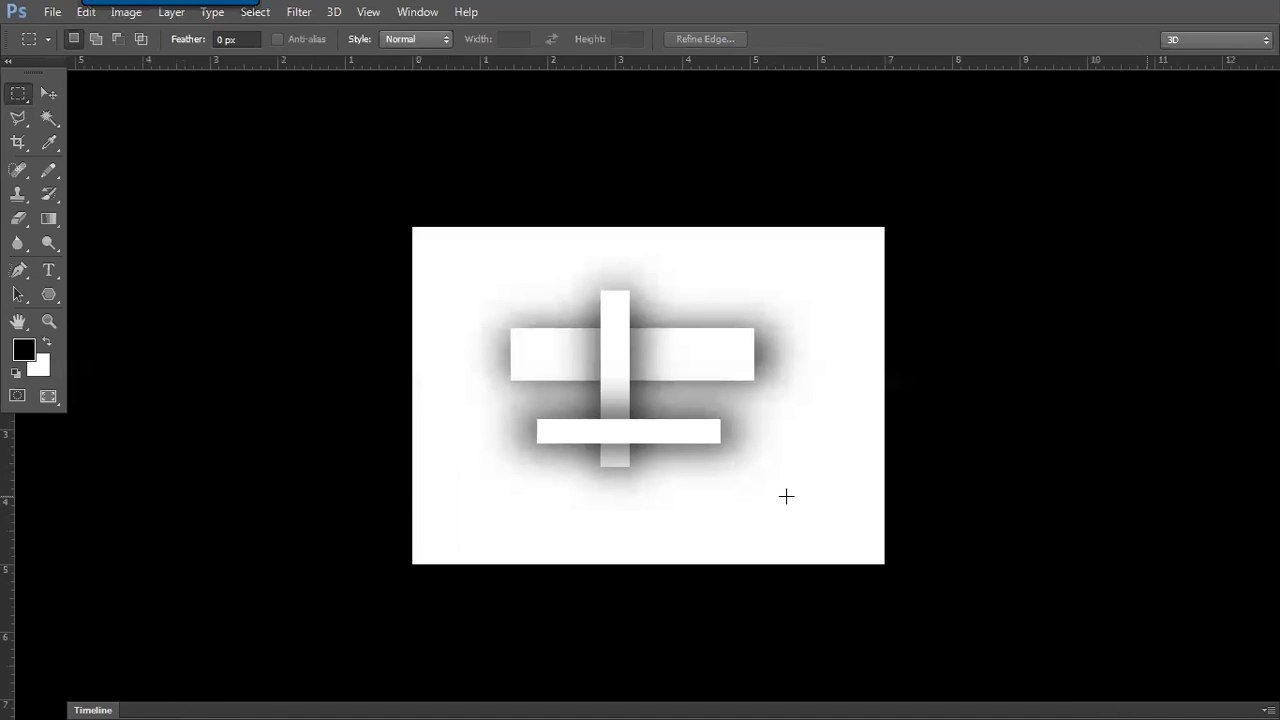
key(f)
key(Tab)
key(ctrl+plus)
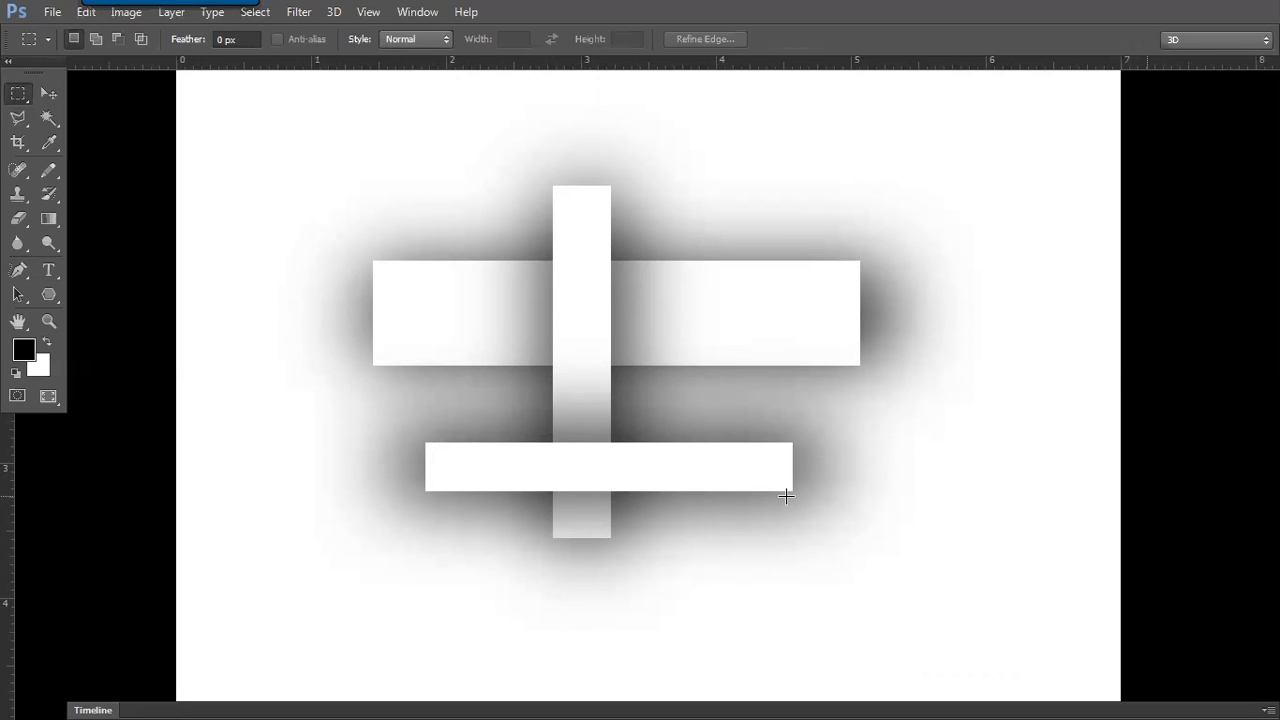
key(ctrl+plus)
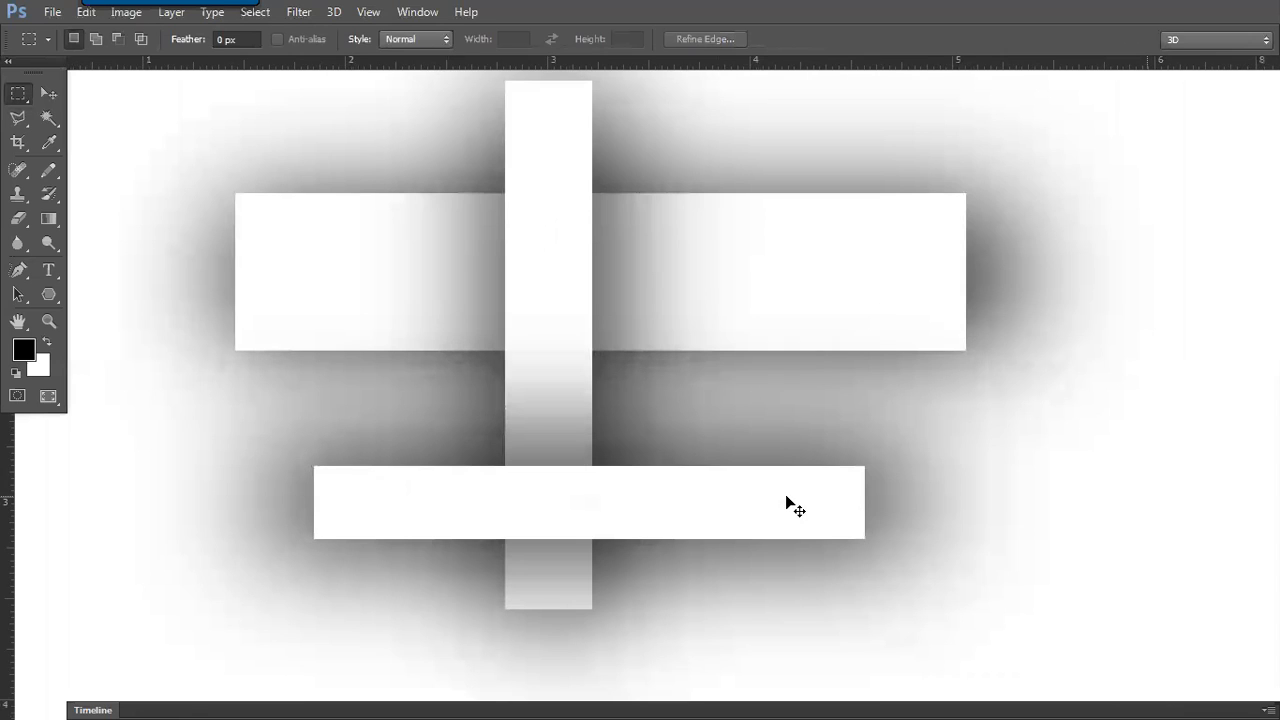
key(ctrl+plus)
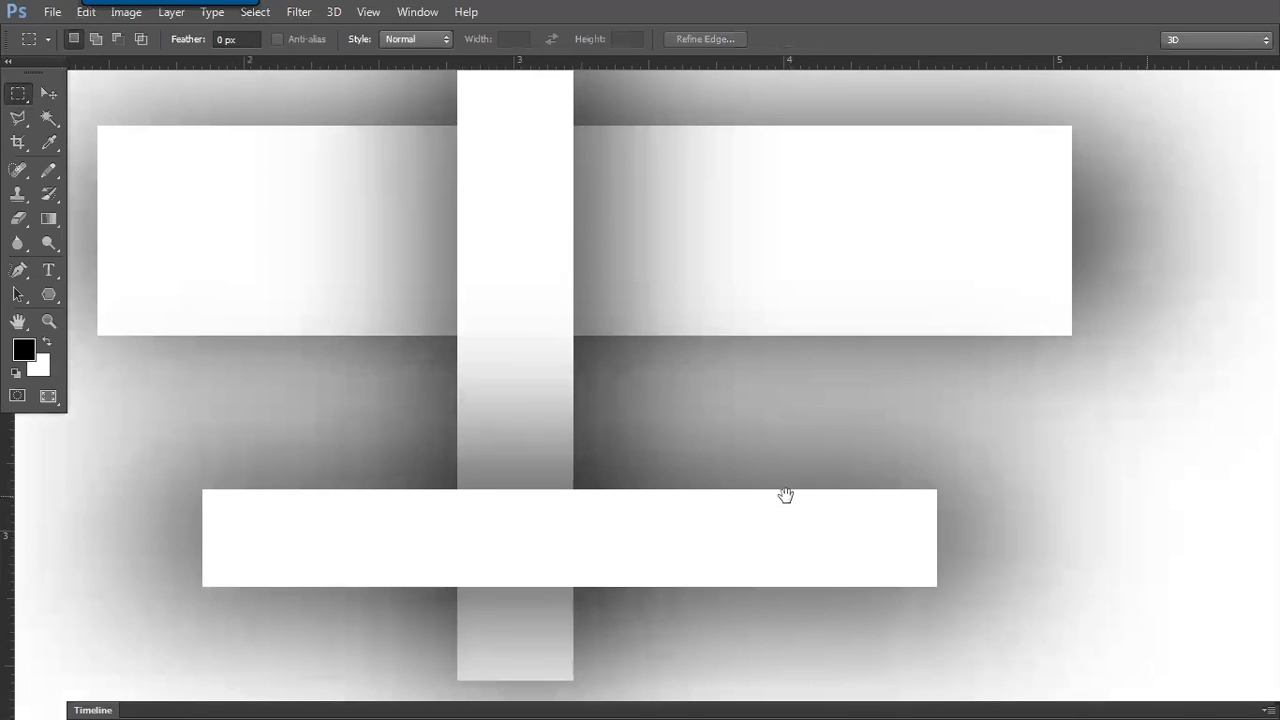
drag(491, 383, 563, 506)
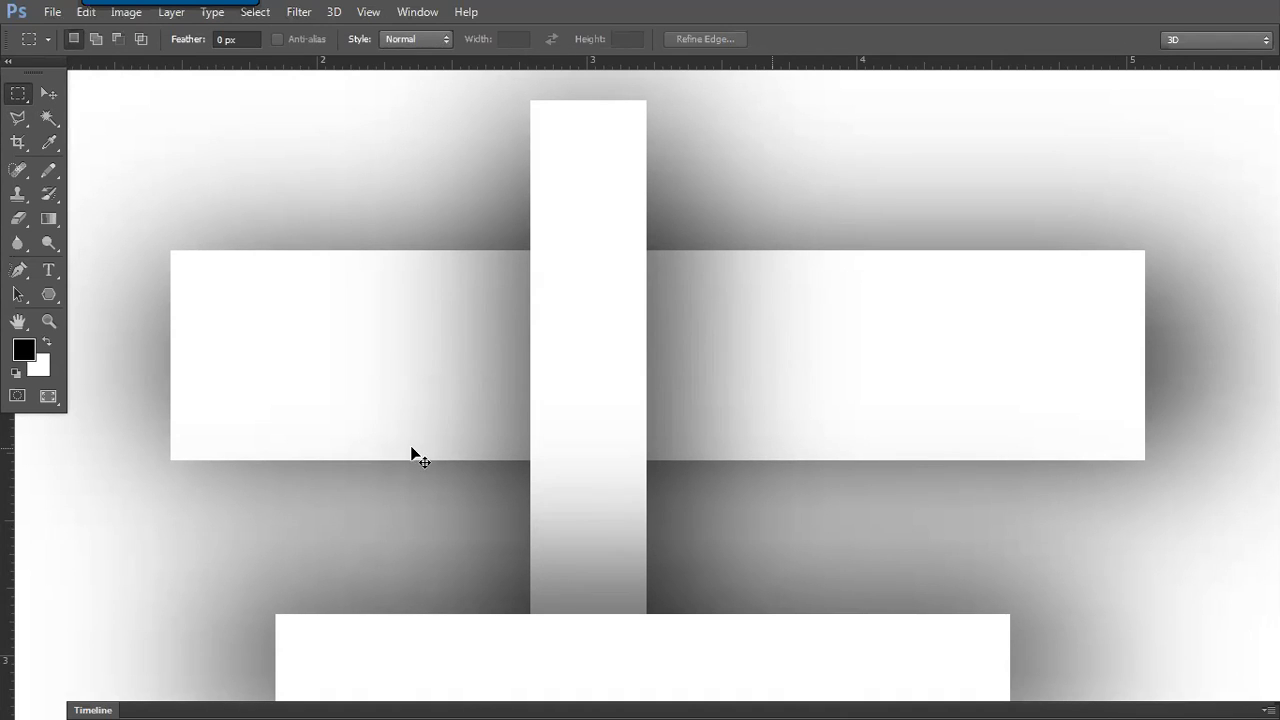
key(ctrl+0)
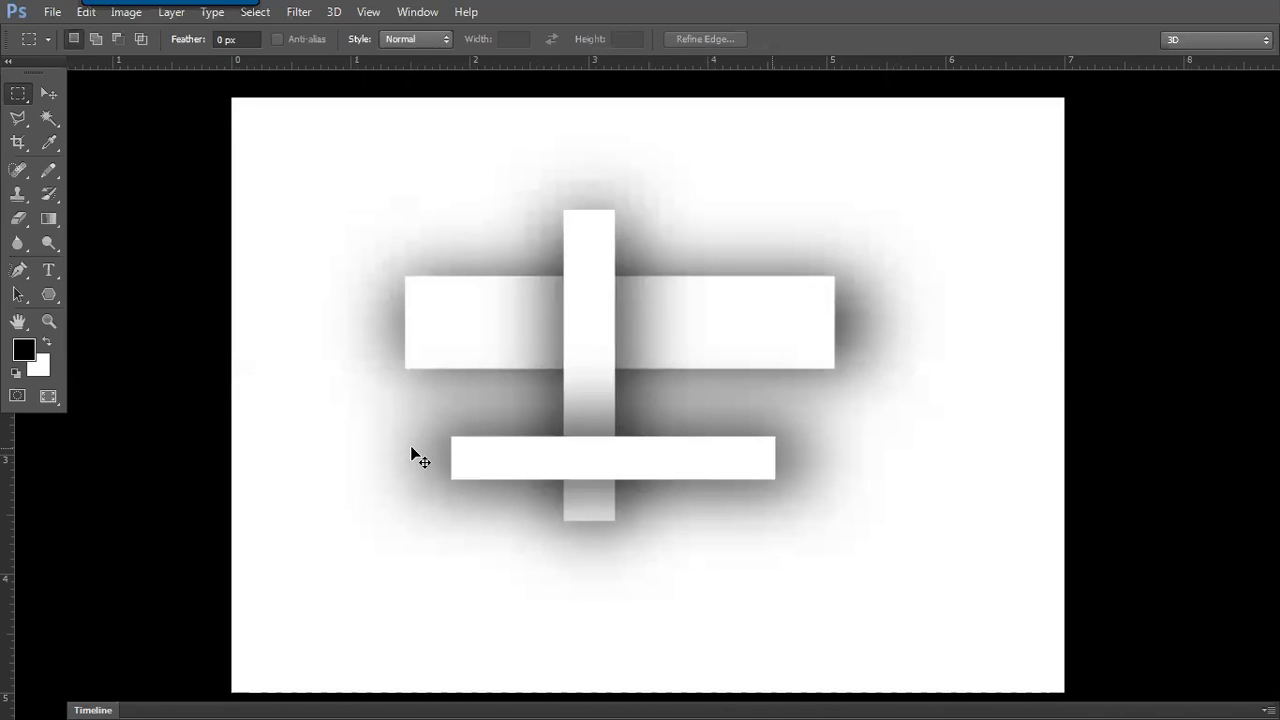